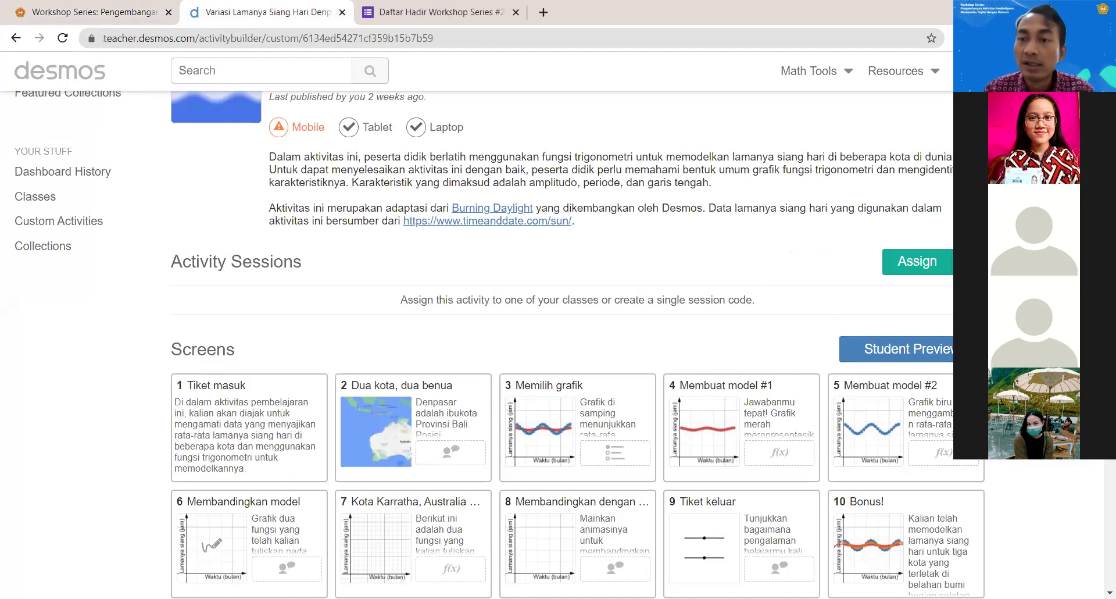
Step: Review the title, author and description on the activity page about daylight length in Denpasar and Perth
scroll(559, 343, up, 2)
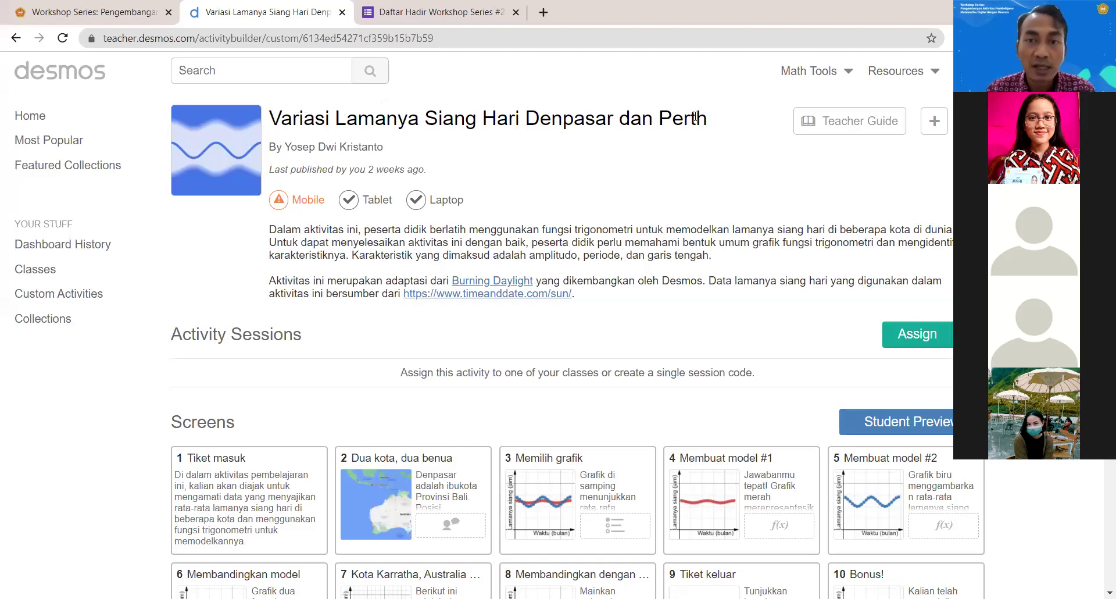
drag(286, 148, 389, 151)
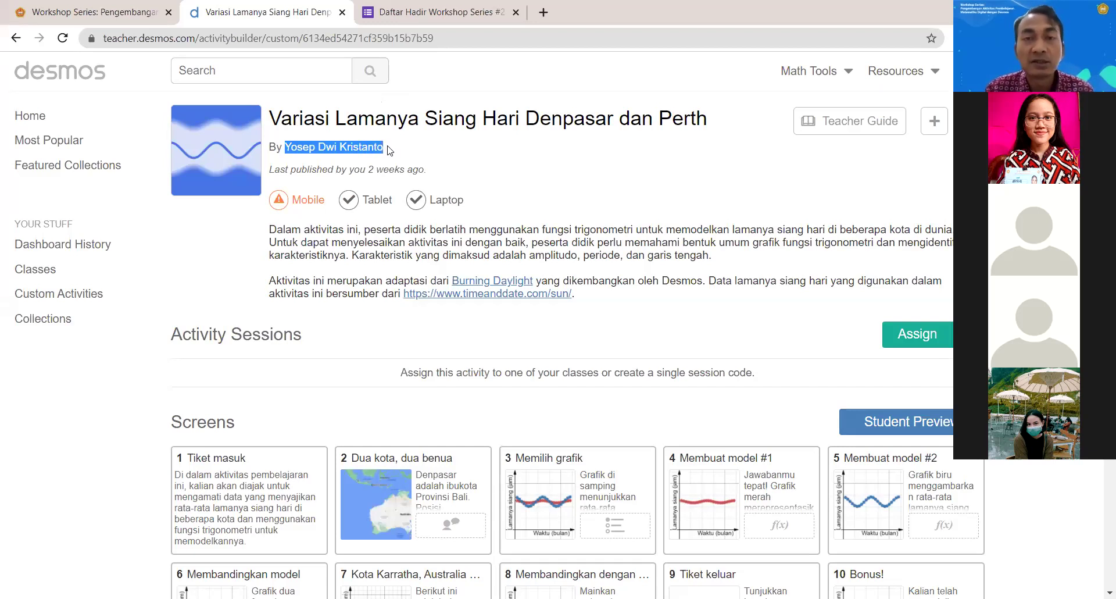
click(387, 147)
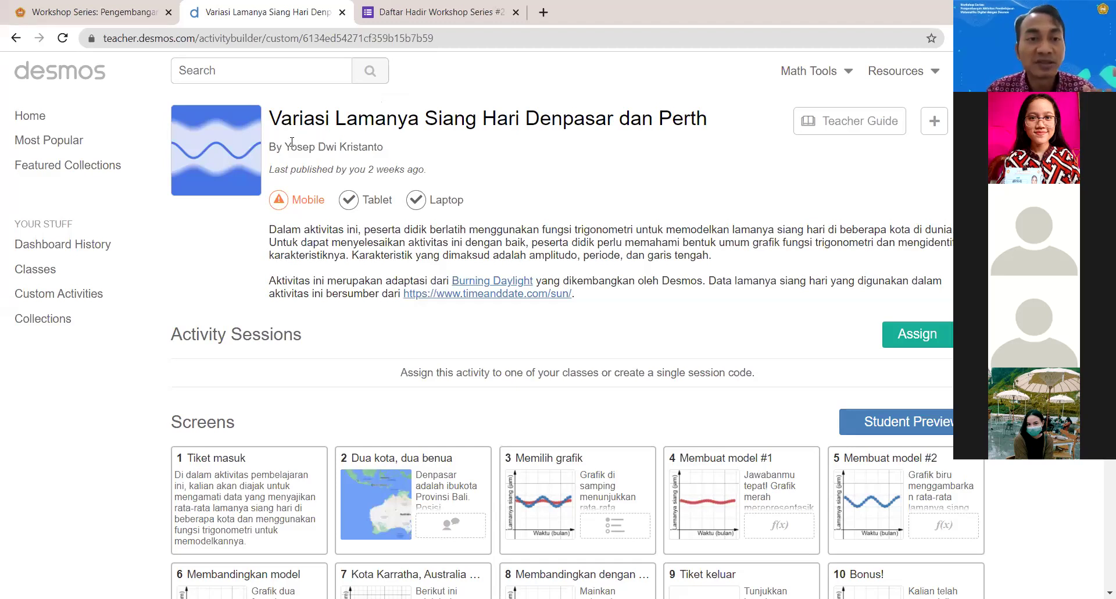
drag(286, 147, 435, 138)
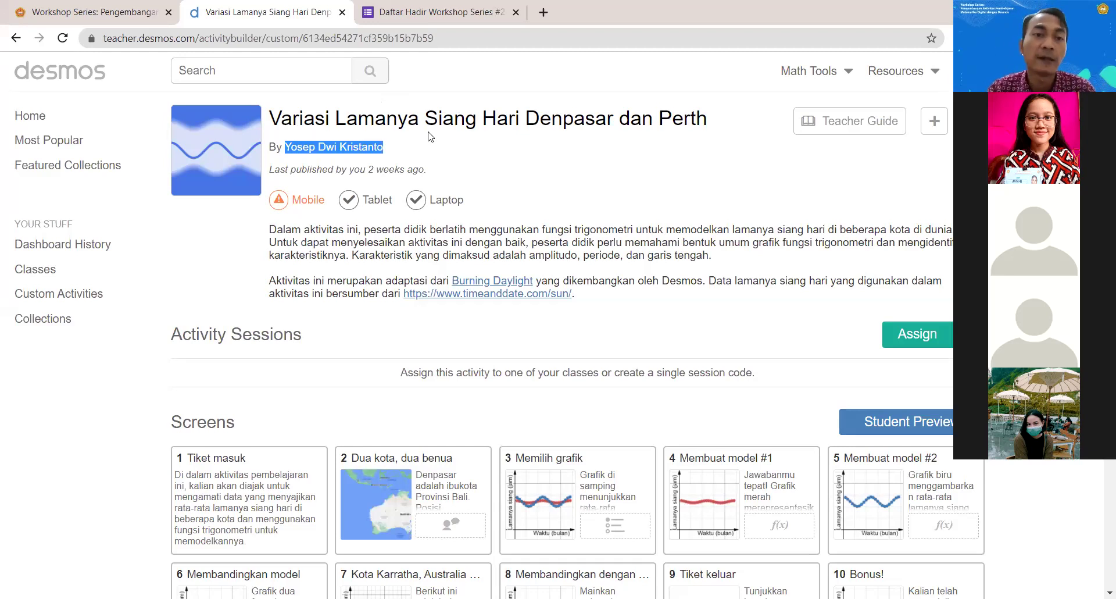
drag(269, 229, 617, 290)
click(584, 212)
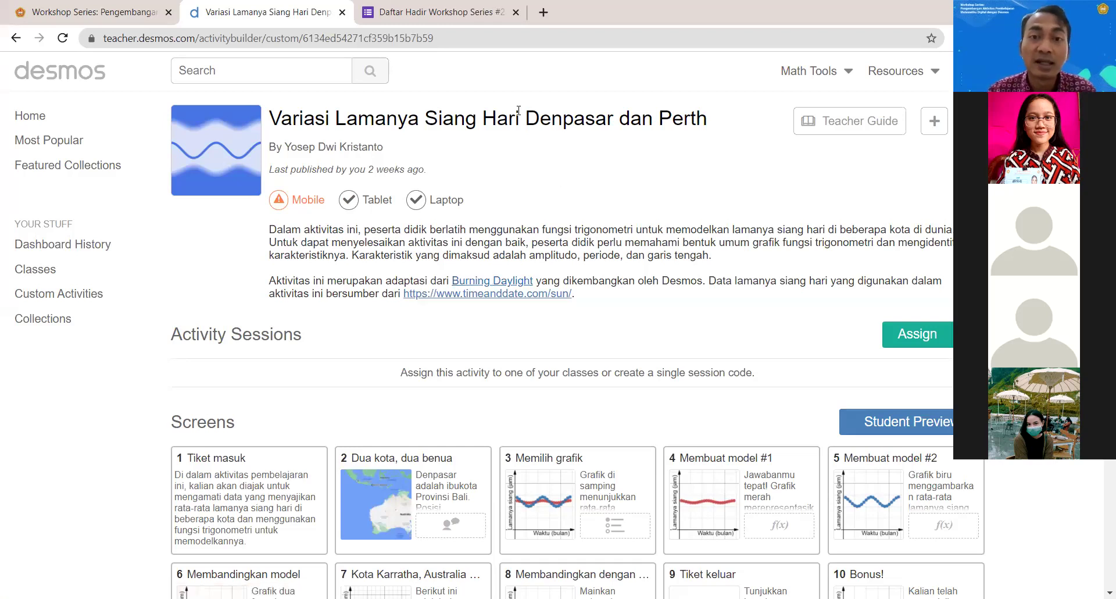
drag(526, 119, 705, 121)
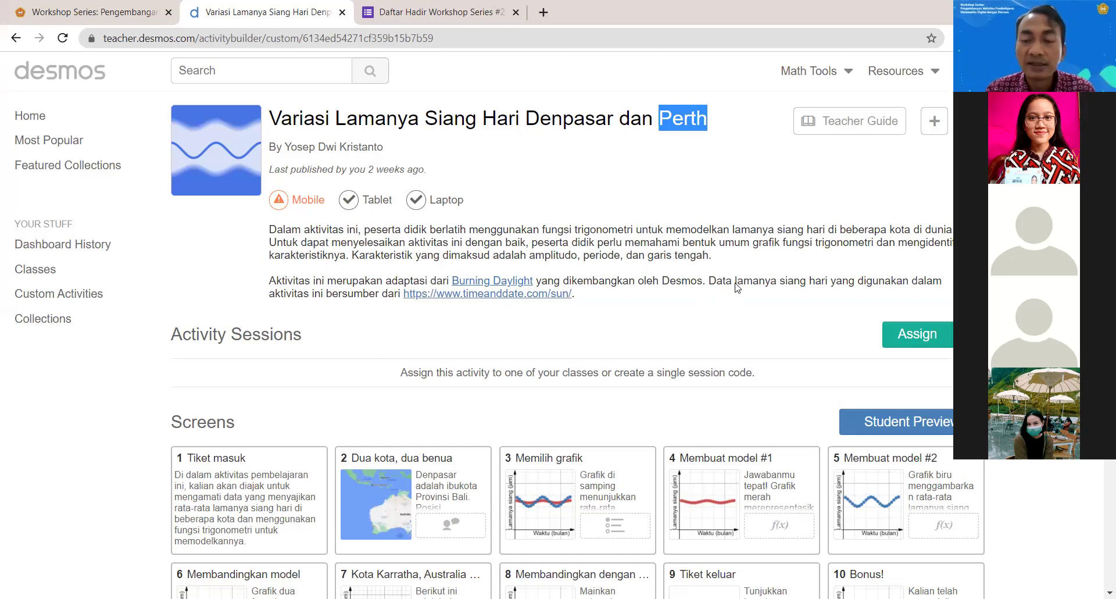
scroll(736, 282, down, 1)
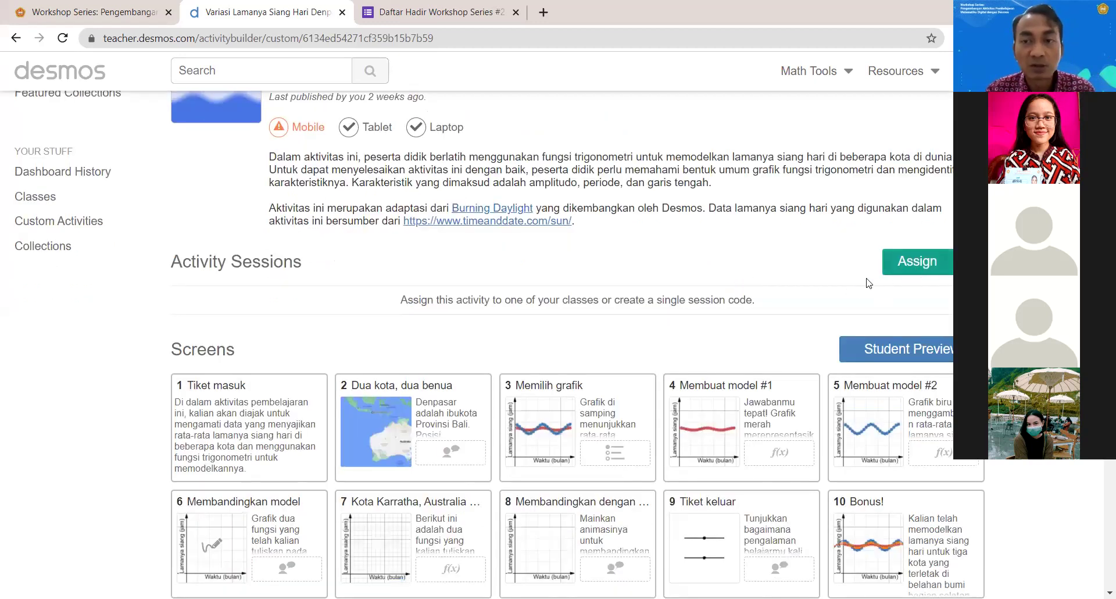
Step: Create a single-session invite code for the activity that is active for 1 year
click(914, 263)
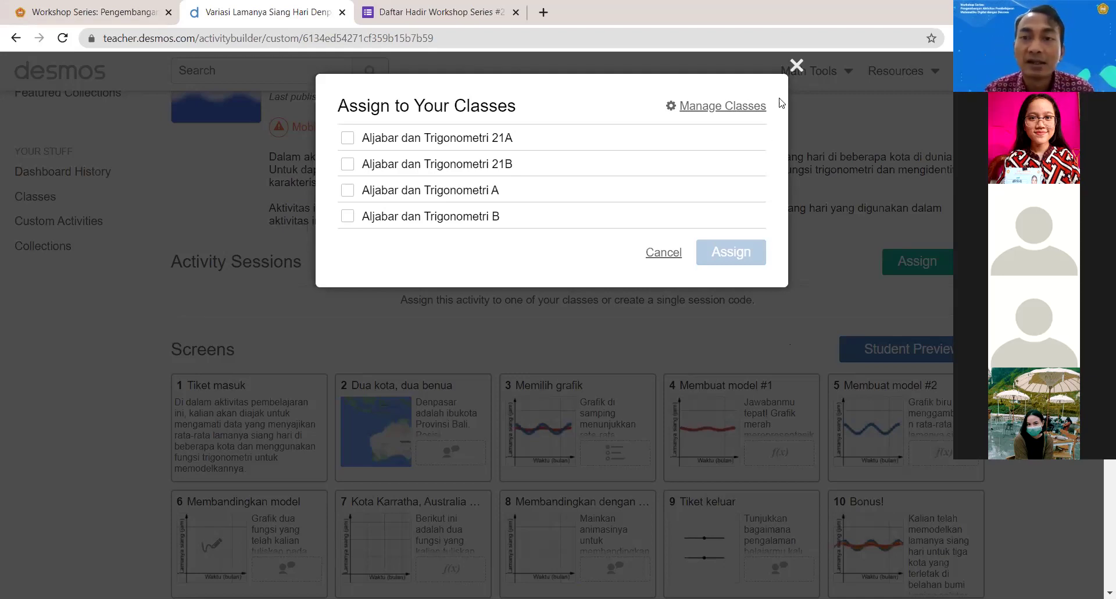
click(797, 65)
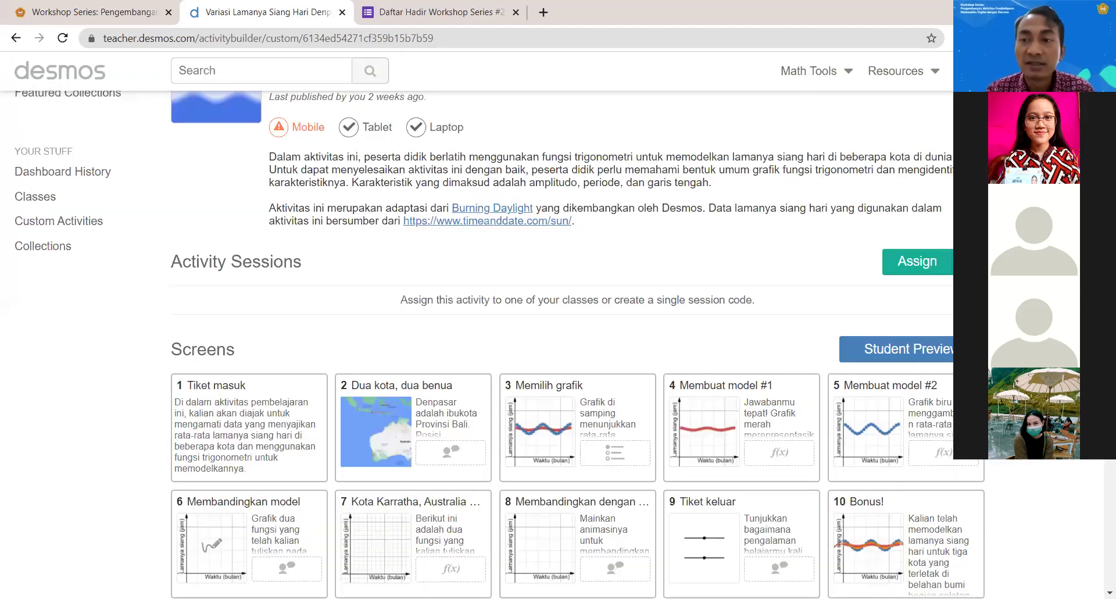
click(918, 261)
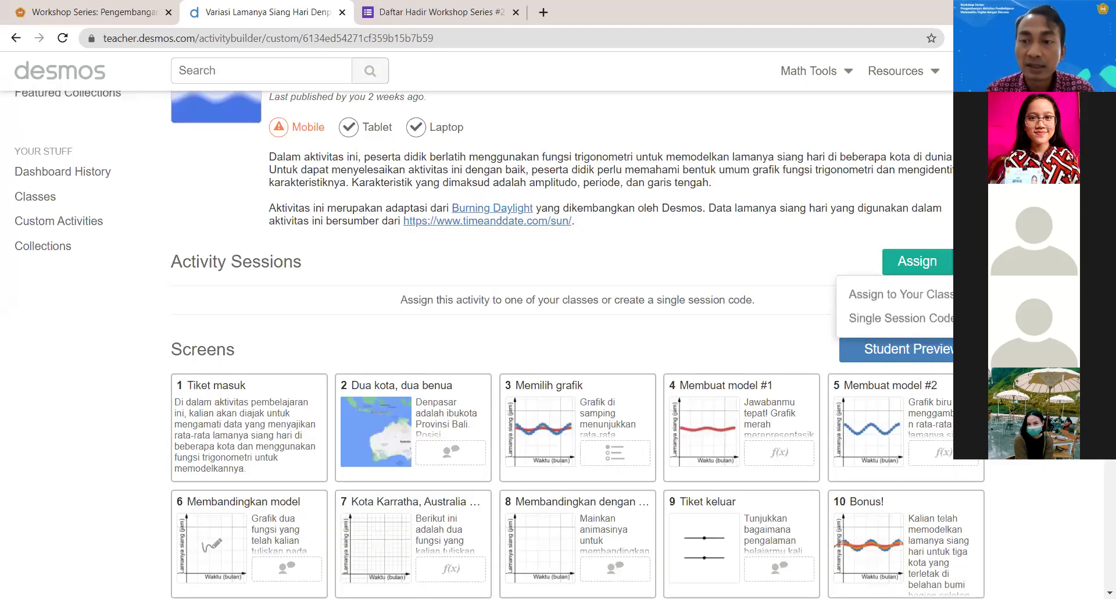
click(903, 320)
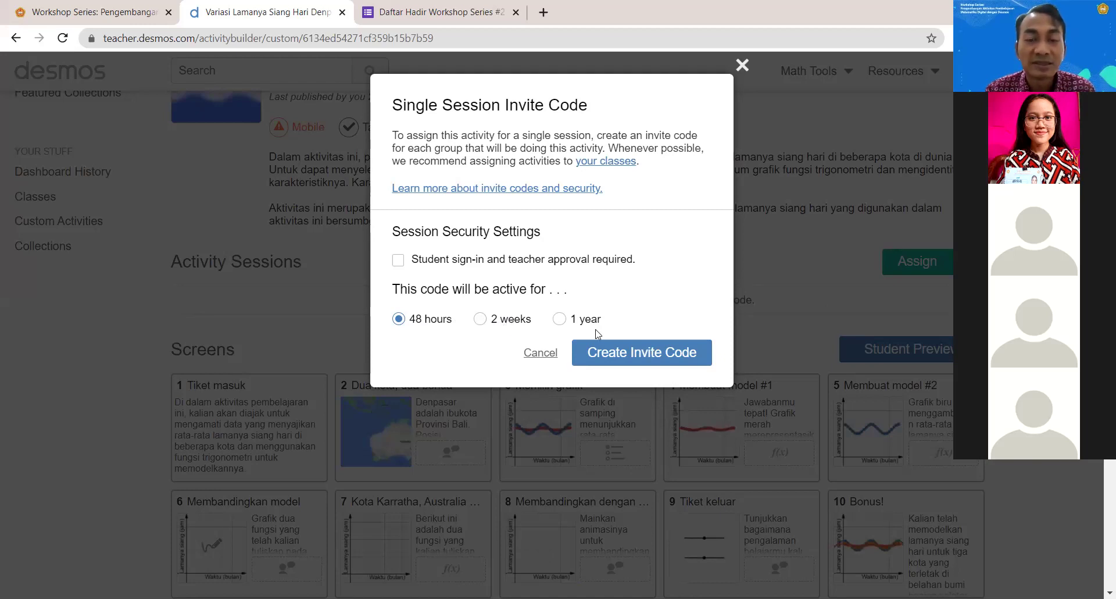
click(560, 322)
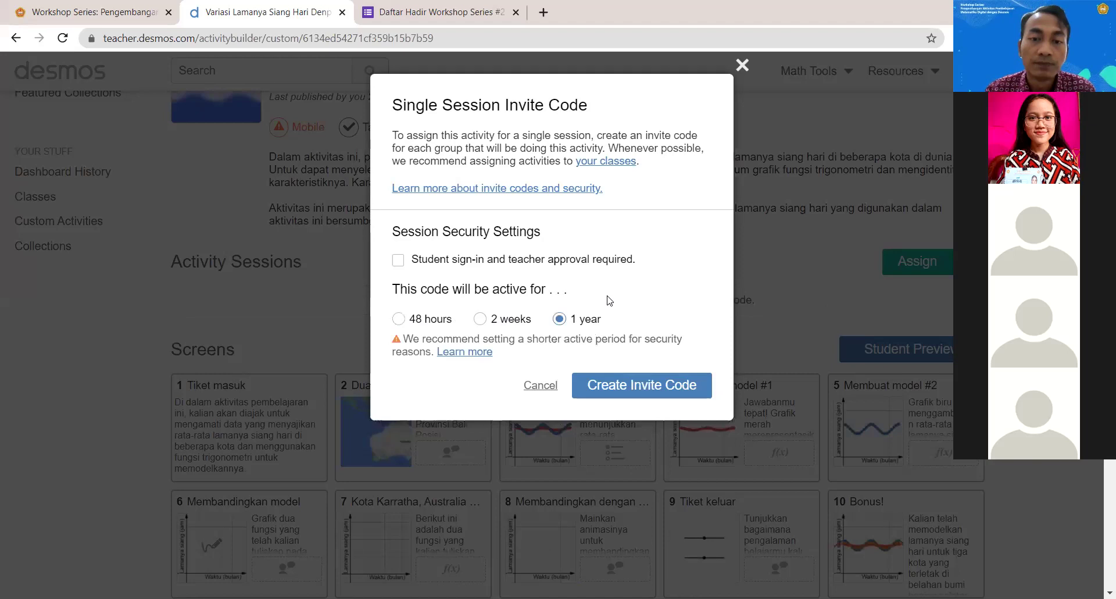
click(652, 389)
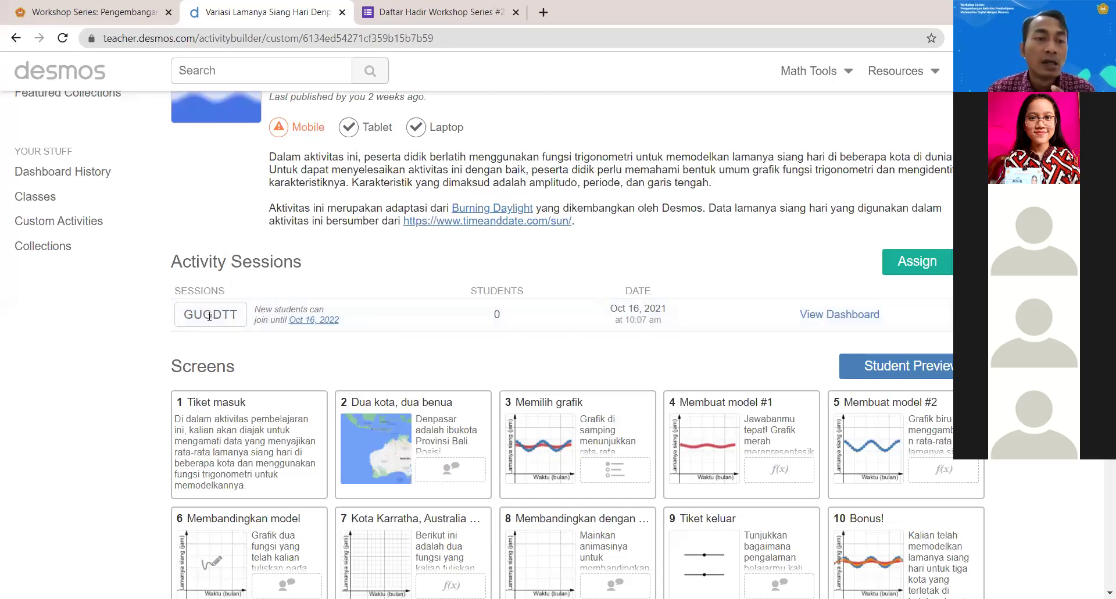
Step: Open the new session's dashboard and copy the invitation link for students
drag(184, 317, 242, 320)
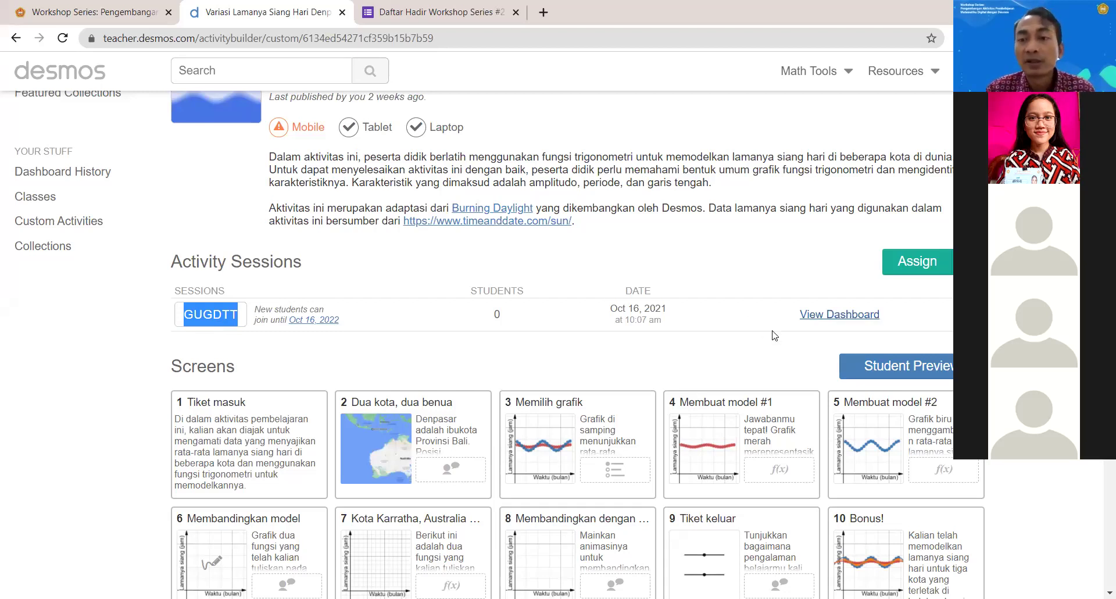
click(845, 315)
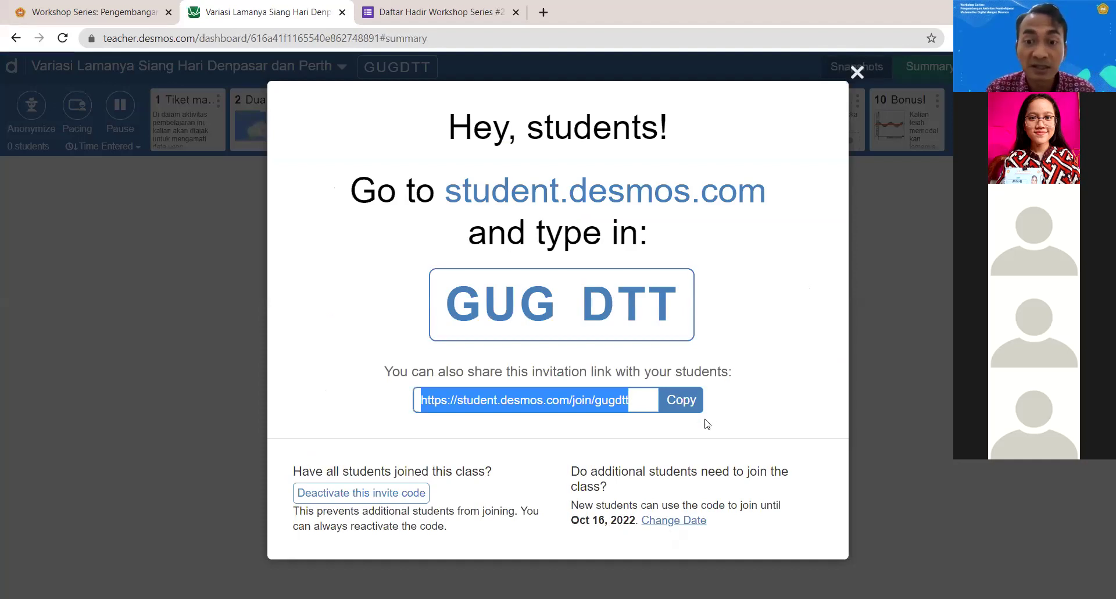
click(681, 400)
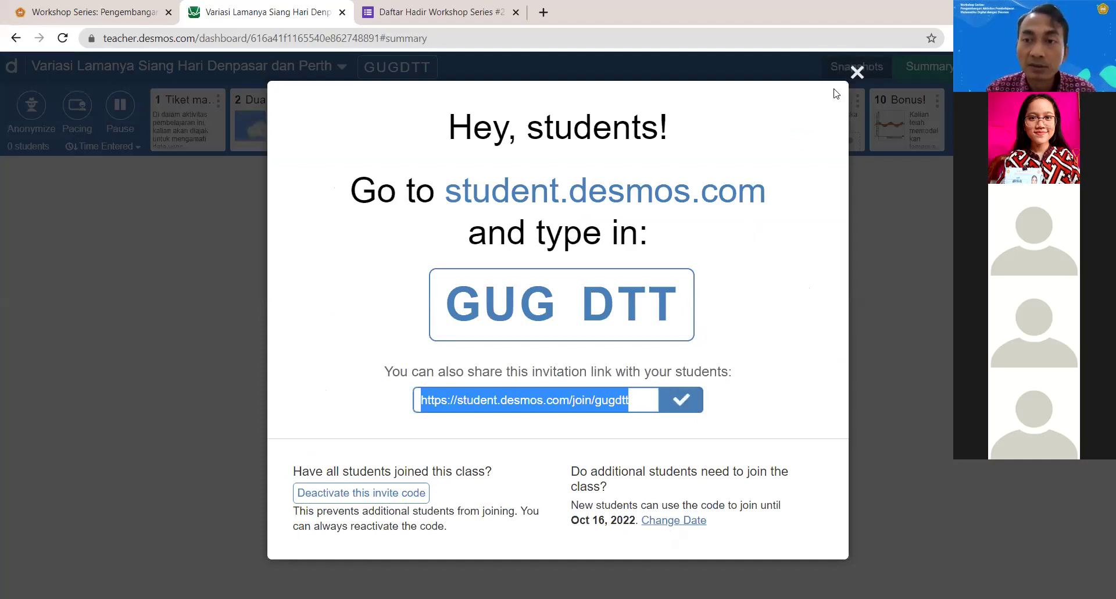
click(857, 72)
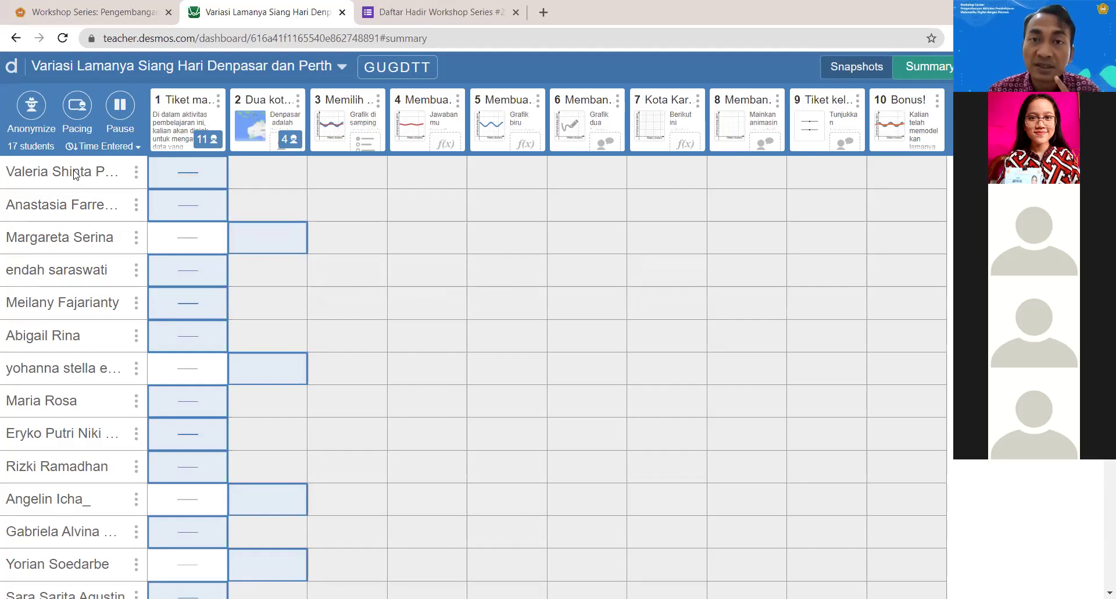
Step: Sort the dashboard's student list by name and shuffle its order
click(103, 147)
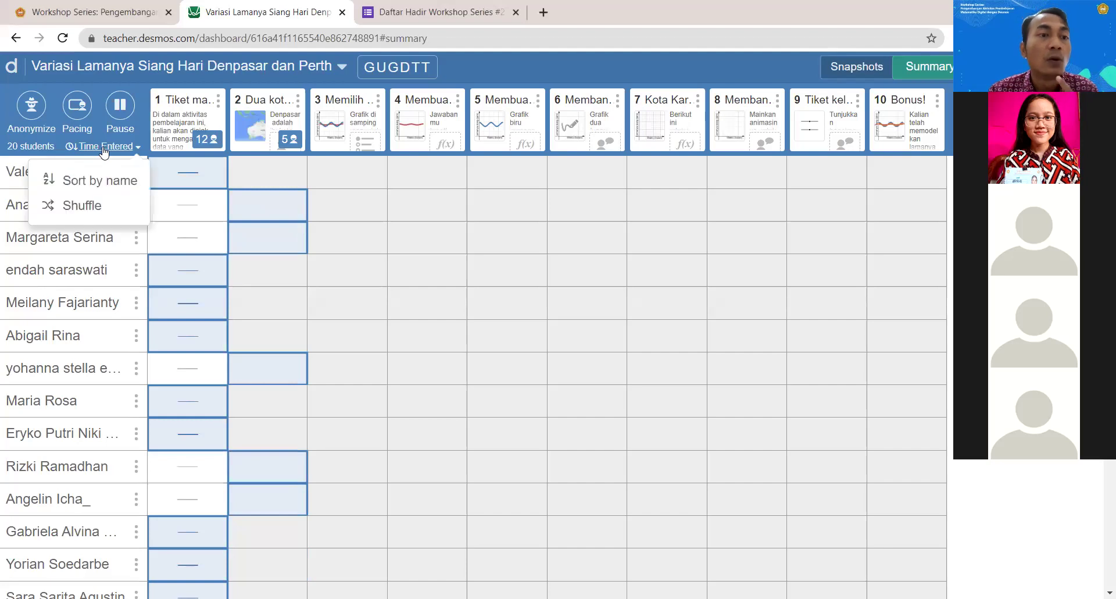
click(100, 181)
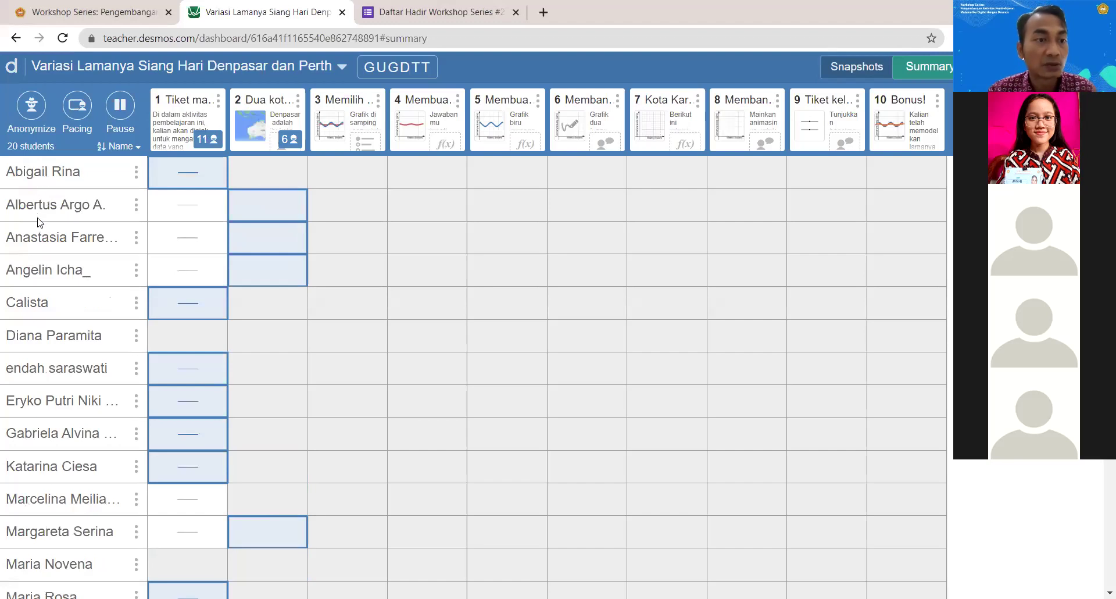
click(119, 146)
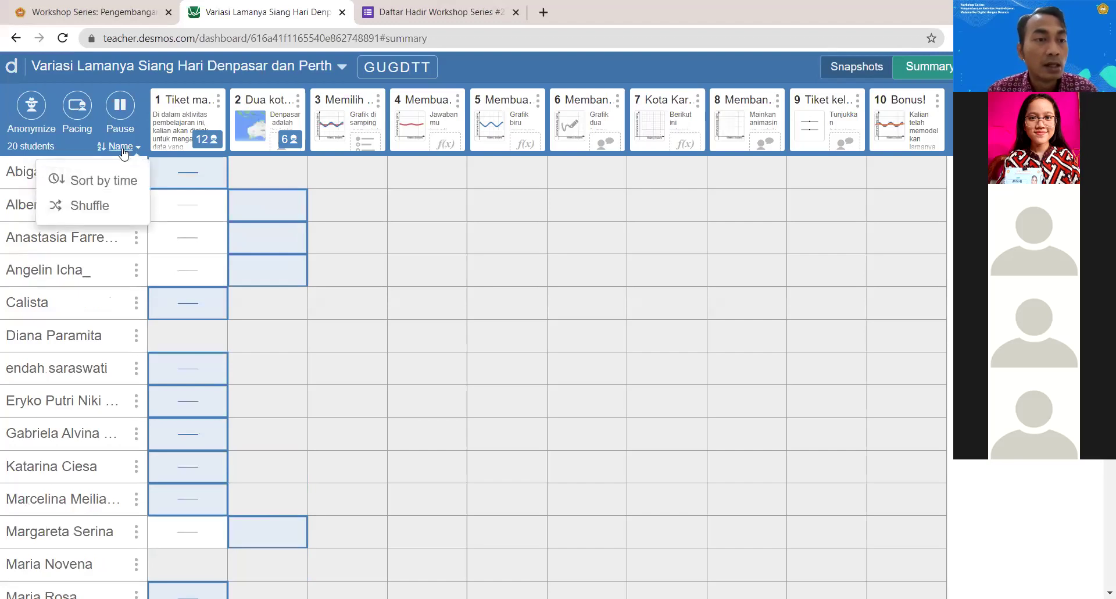
click(88, 207)
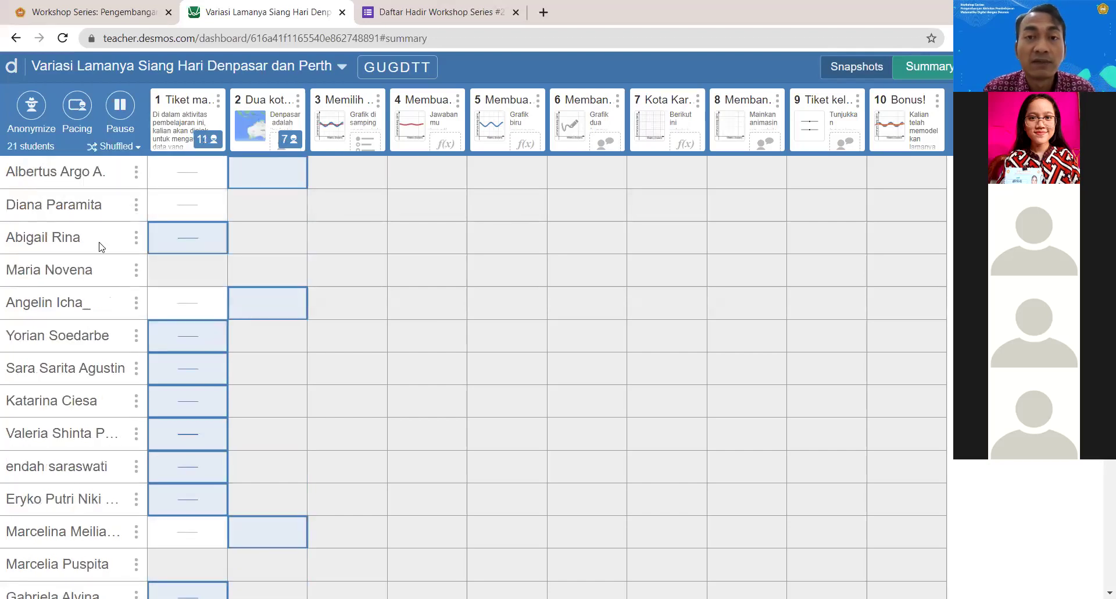
Step: Return the student list to sorting by time and look through all the students who joined
click(104, 147)
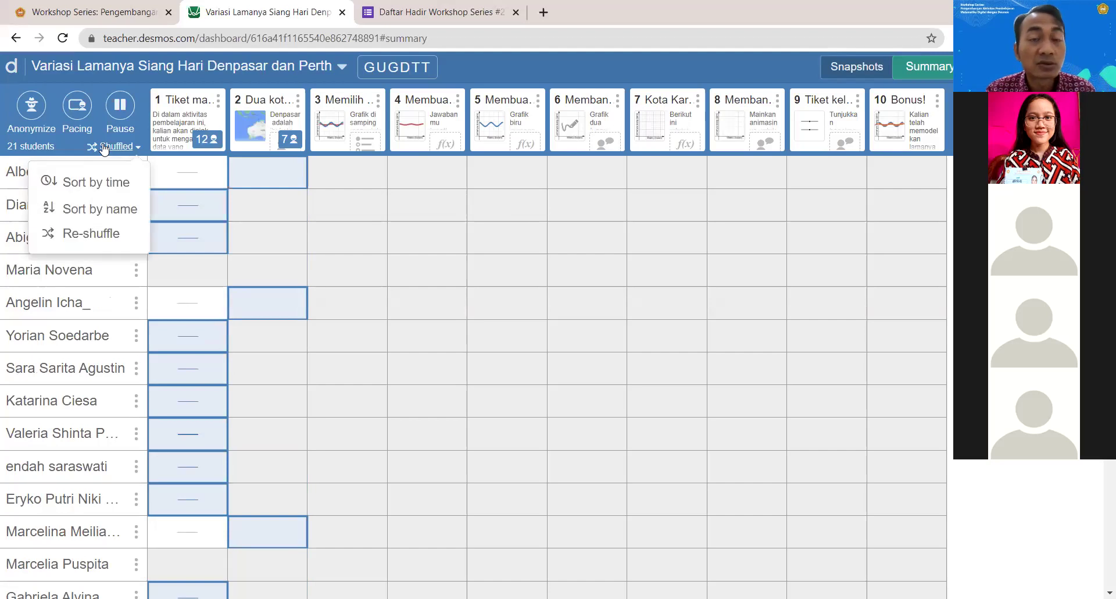
click(116, 182)
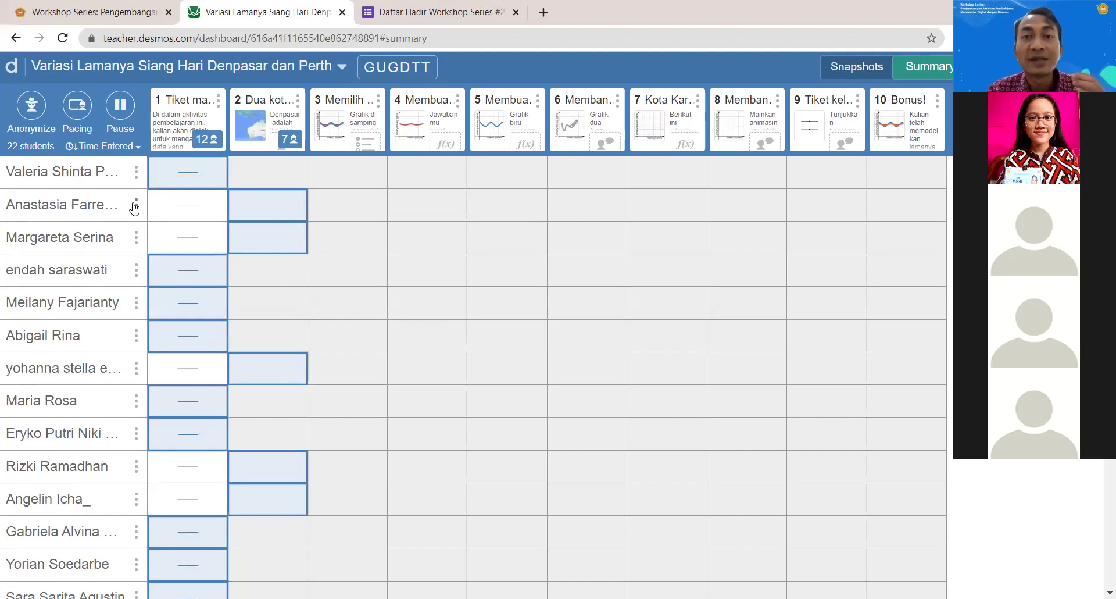
scroll(124, 314, down, 6)
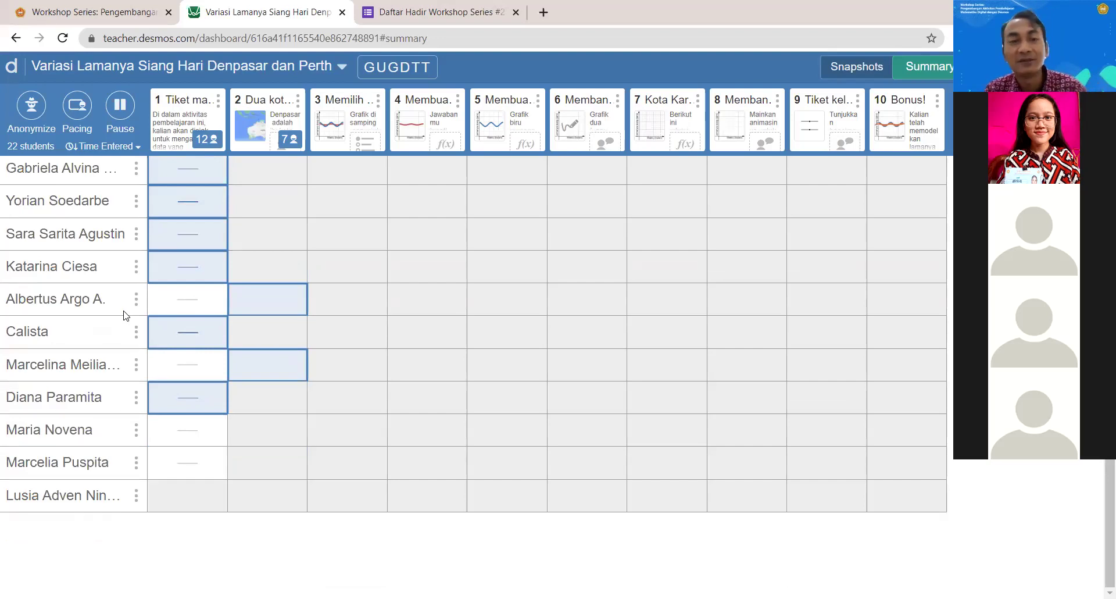
scroll(123, 315, up, 6)
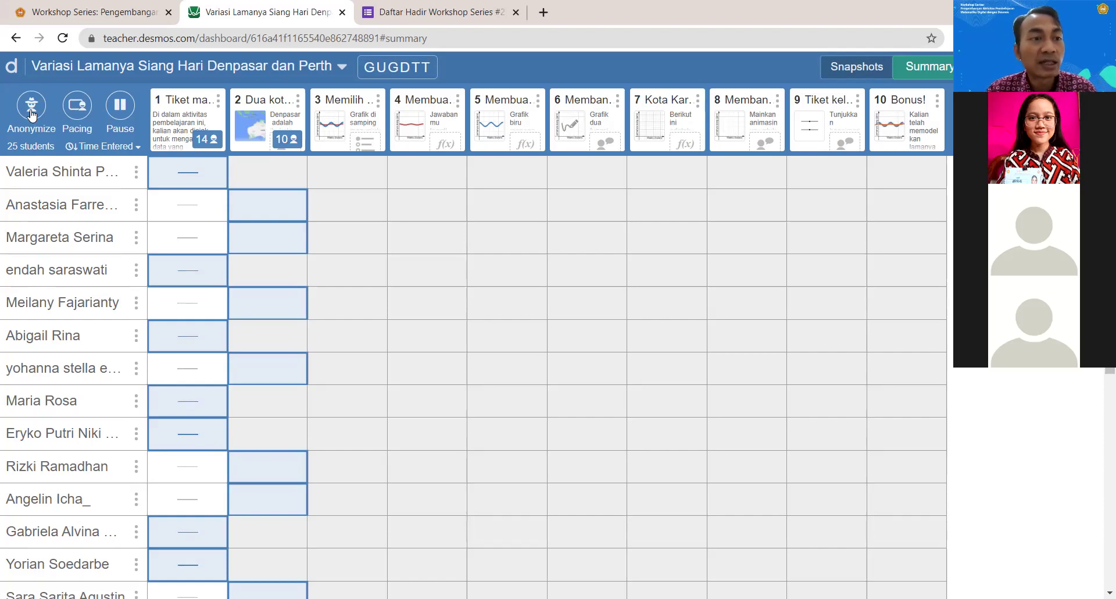
Step: Anonymize the student names on the dashboard and look through the replaced names
click(31, 111)
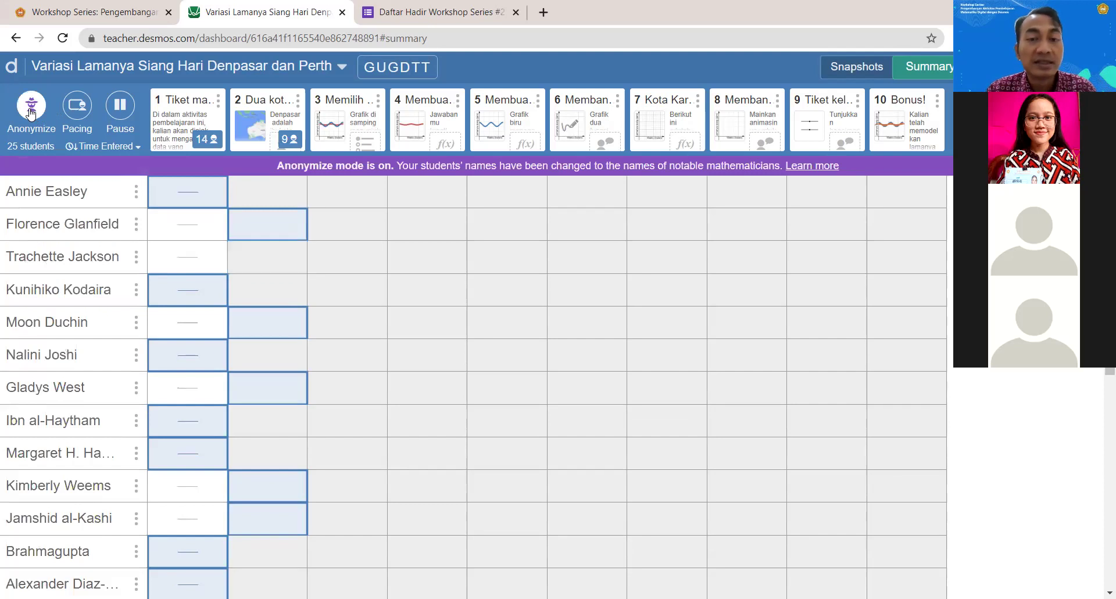
mouse_move(66, 353)
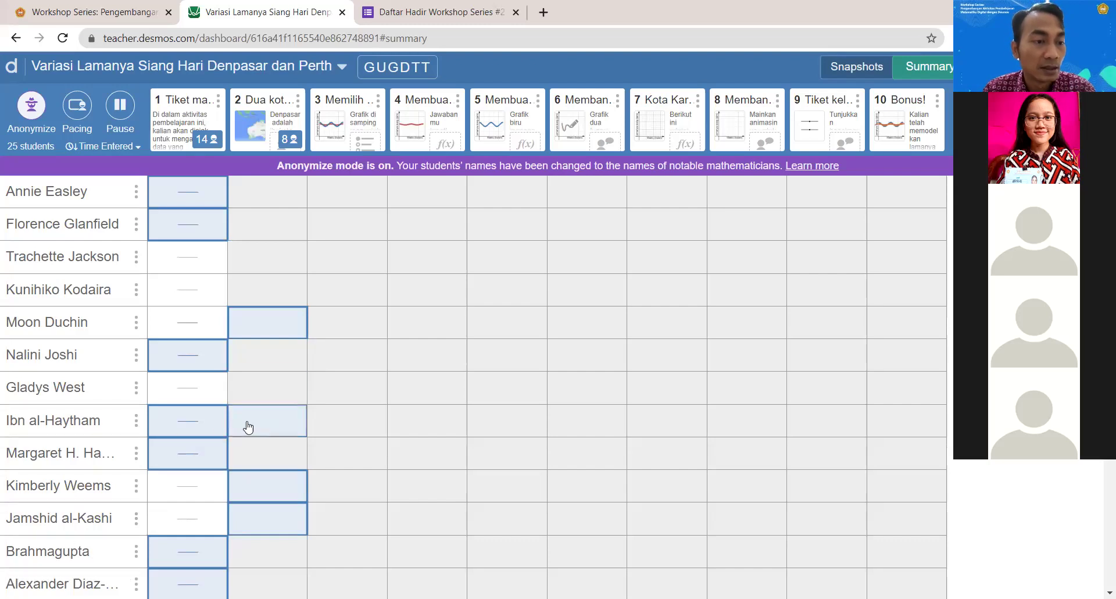
scroll(118, 483, down, 3)
scroll(113, 485, down, 2)
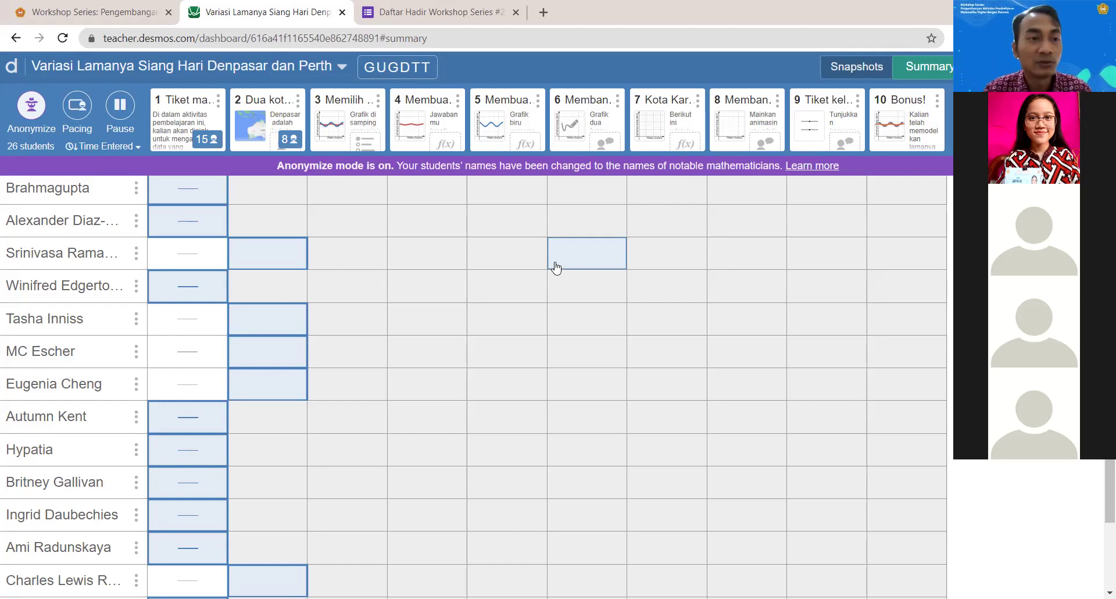
Step: Start setting up class pacing and try the screen ranges 1–2 and 3–5
click(87, 112)
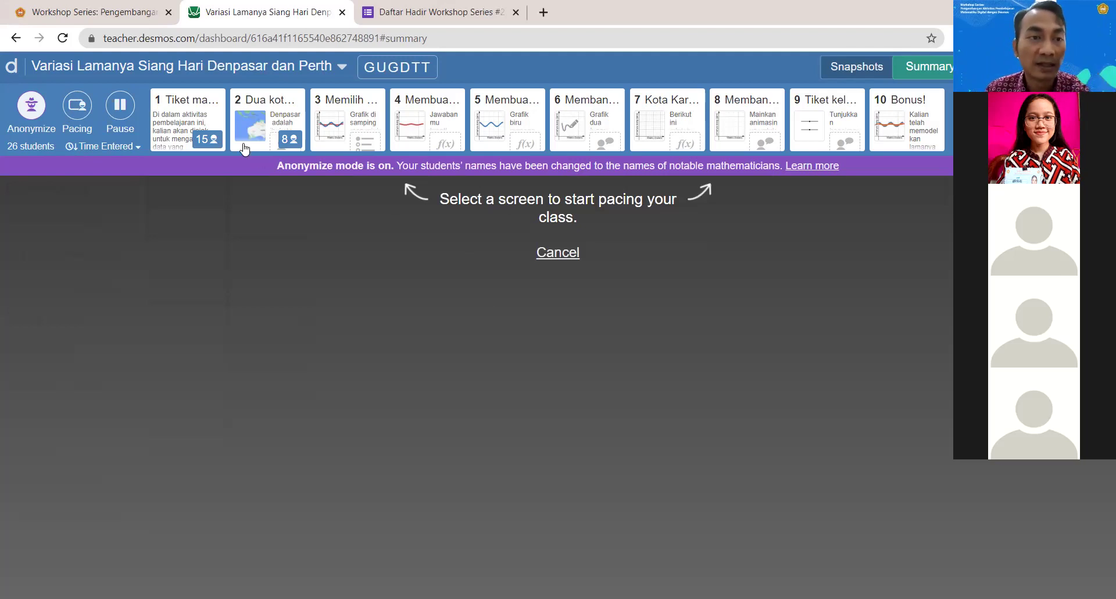
click(194, 118)
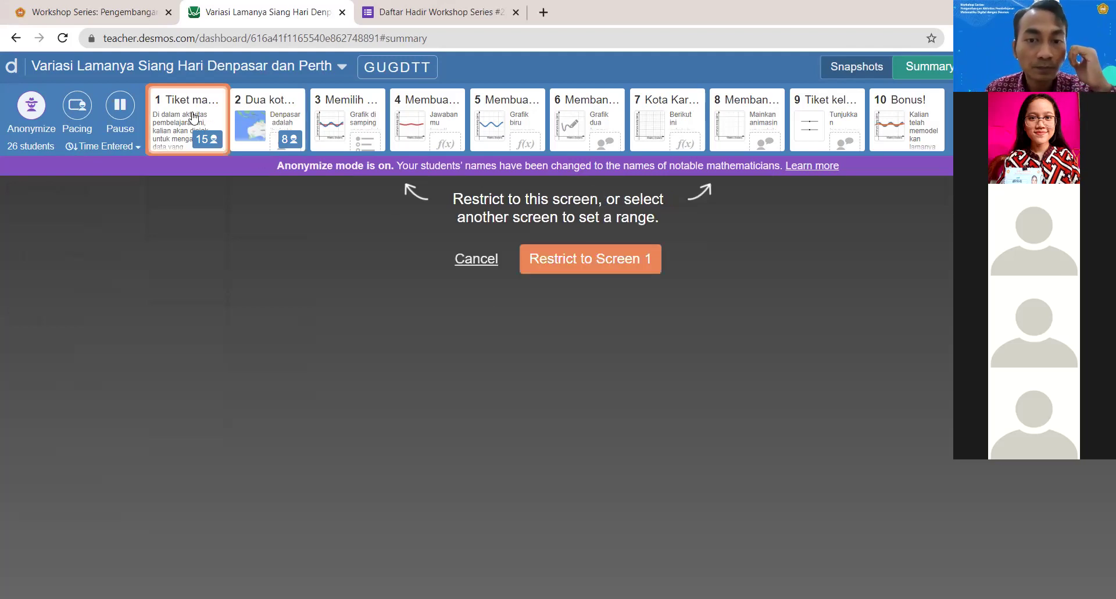
click(285, 121)
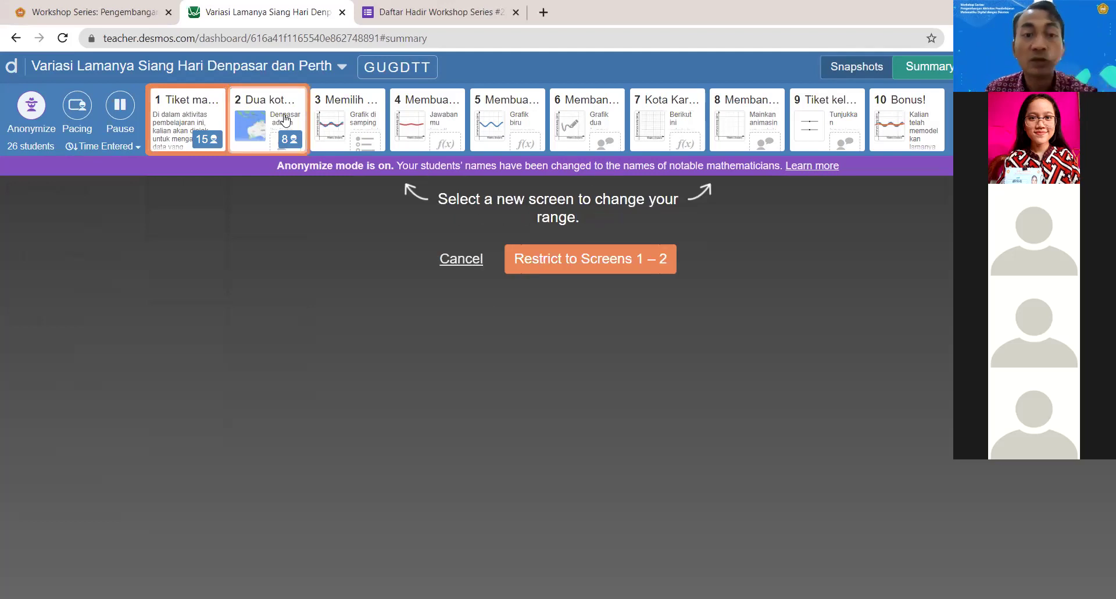
click(372, 120)
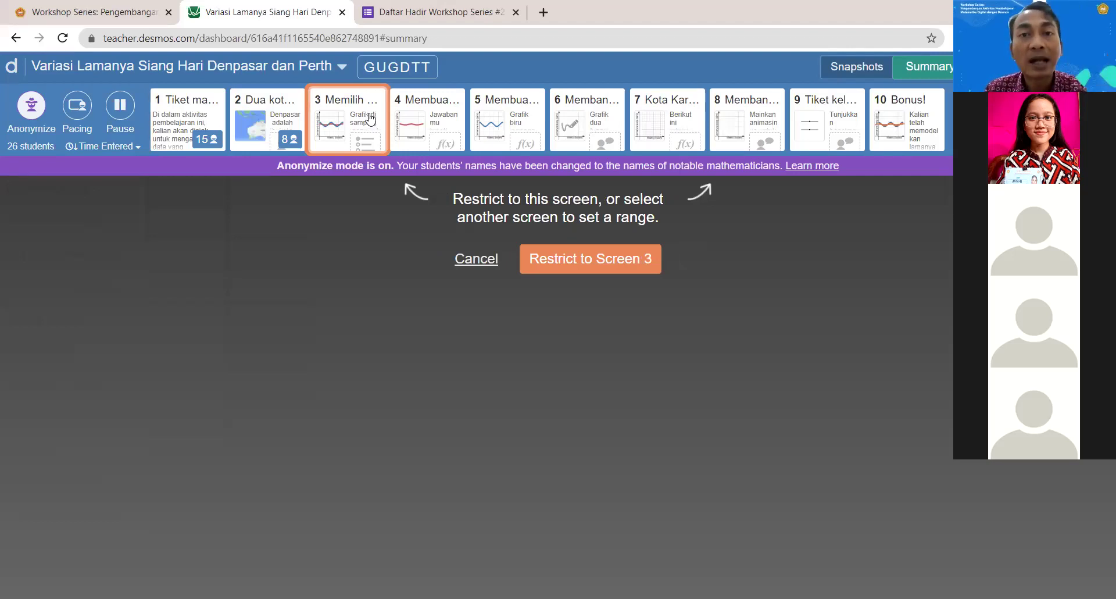
click(522, 112)
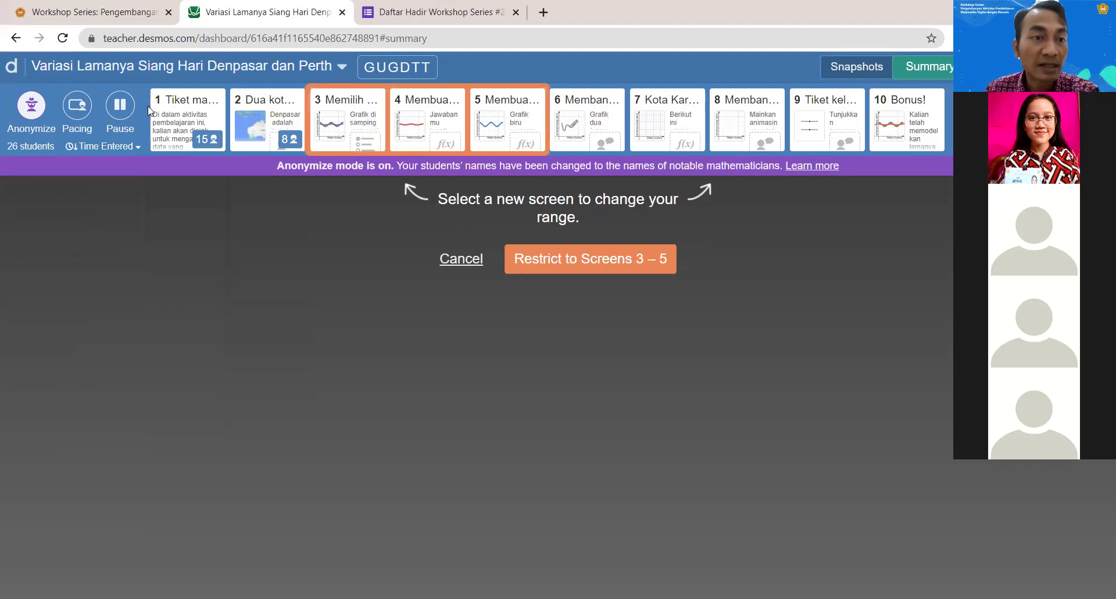
Step: Restrict the class pacing to screens 1–2
click(176, 118)
click(293, 117)
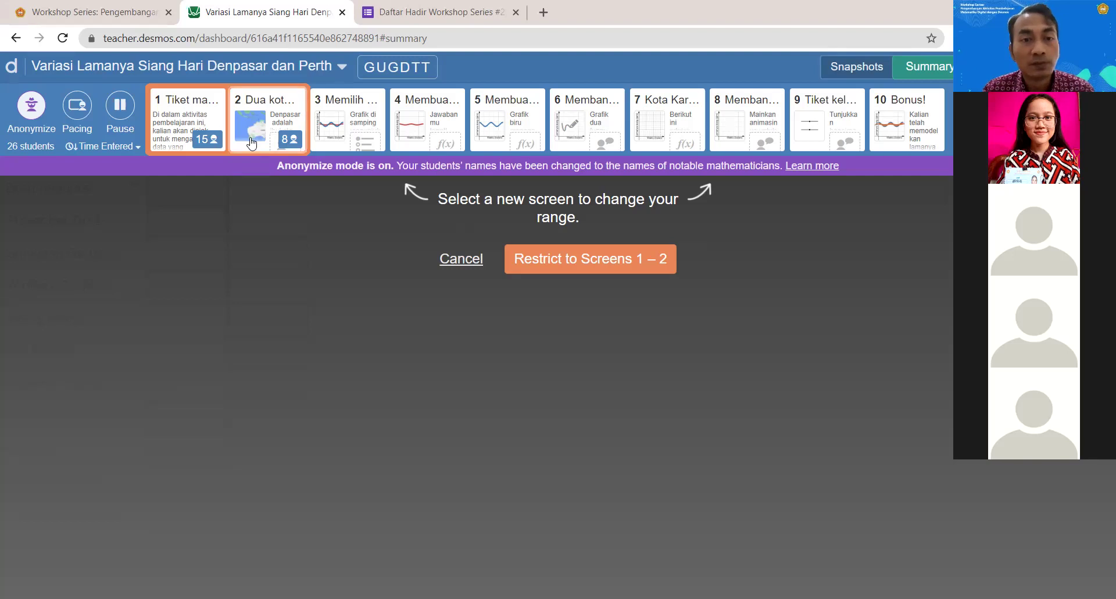
mouse_move(208, 139)
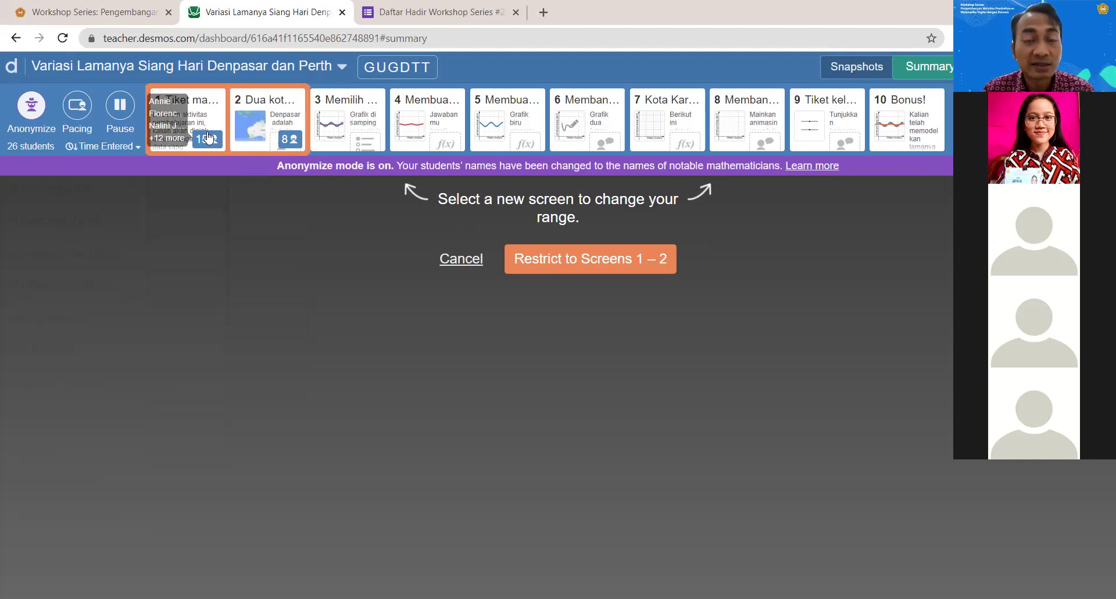
click(599, 263)
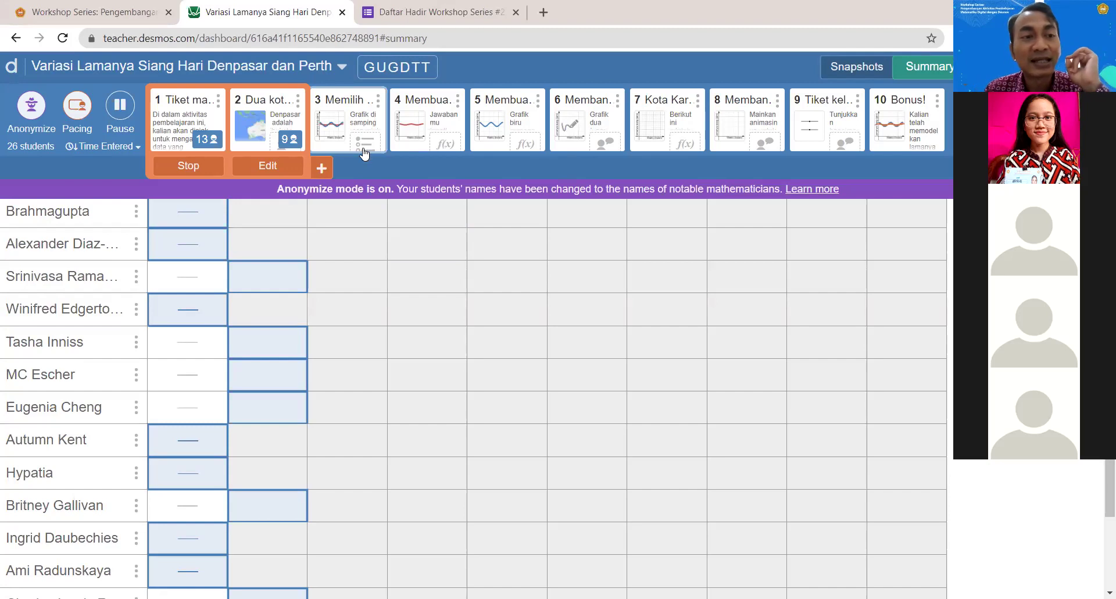
Step: Turn off the class pause, the pacing restriction and the name anonymization
click(121, 110)
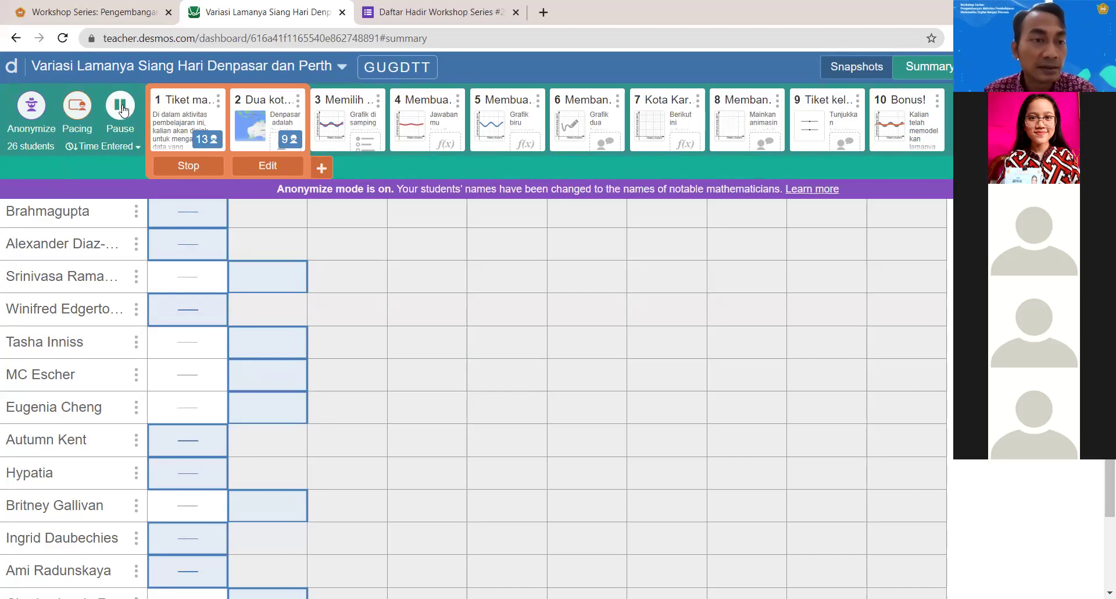
click(74, 110)
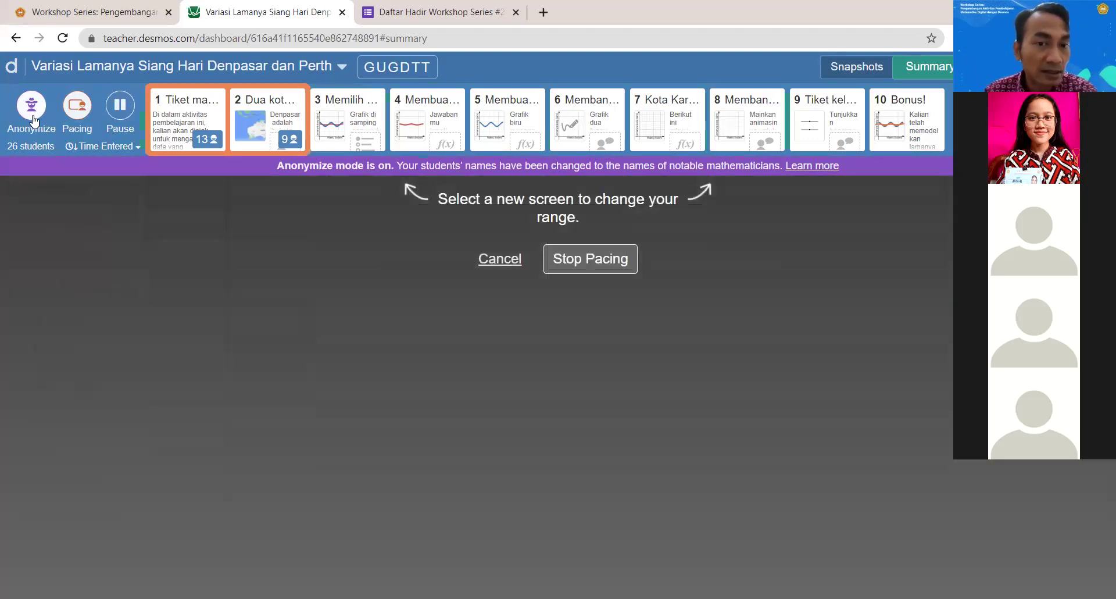
click(609, 265)
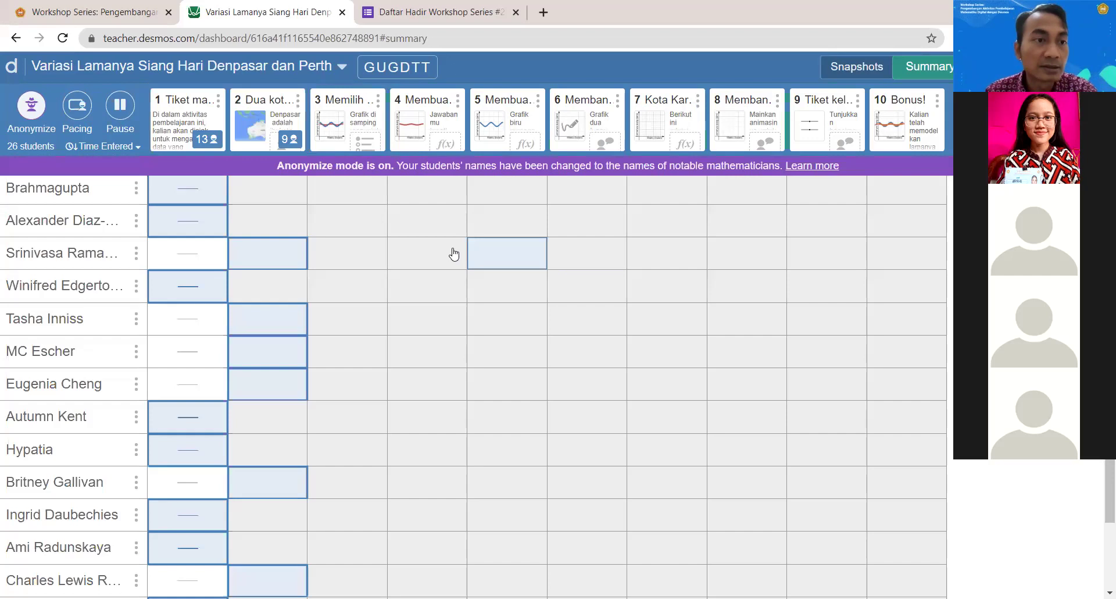
click(40, 107)
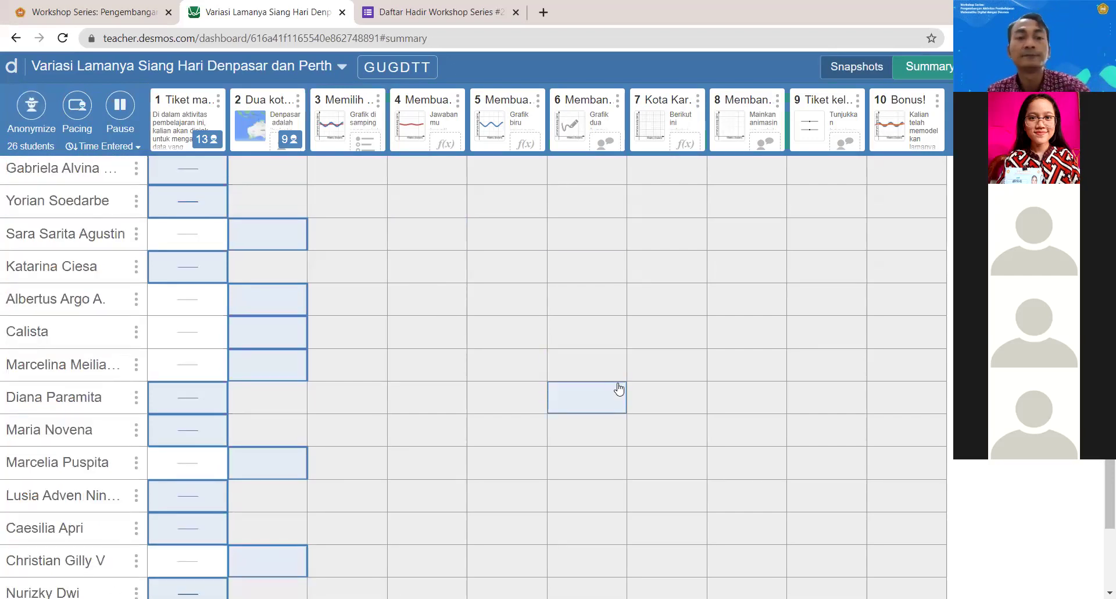
scroll(619, 390, up, 6)
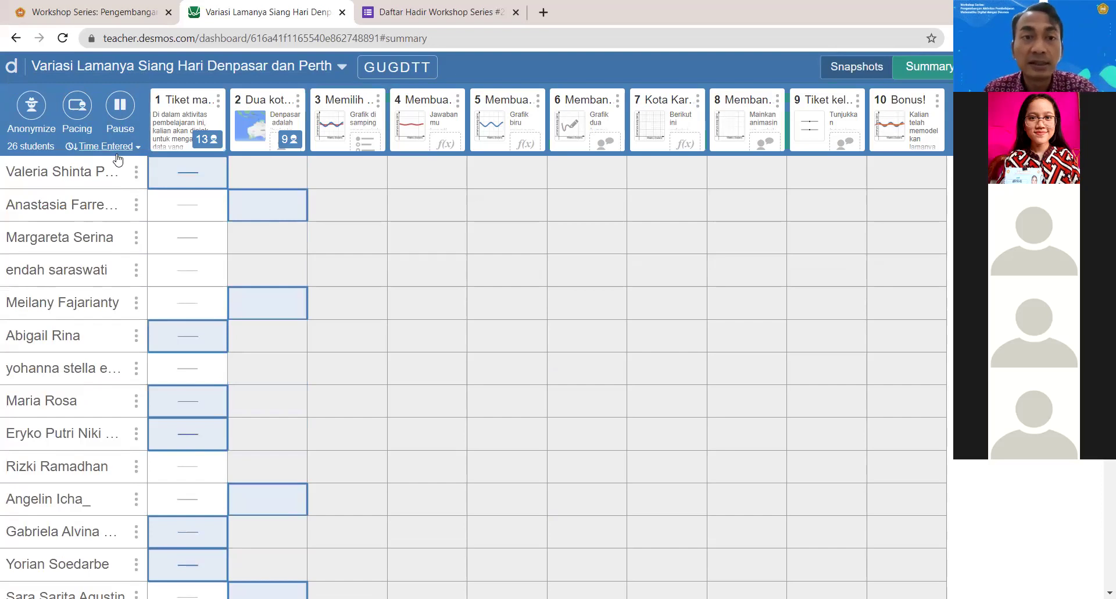
Step: Look at the list of other session dashboards available for this activity
click(158, 73)
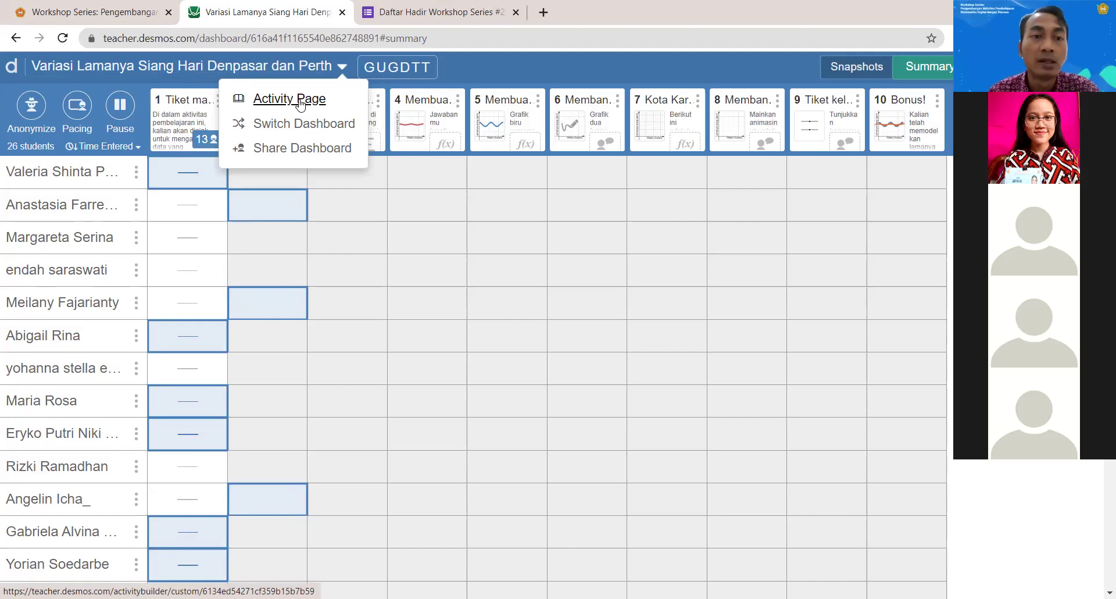
click(320, 129)
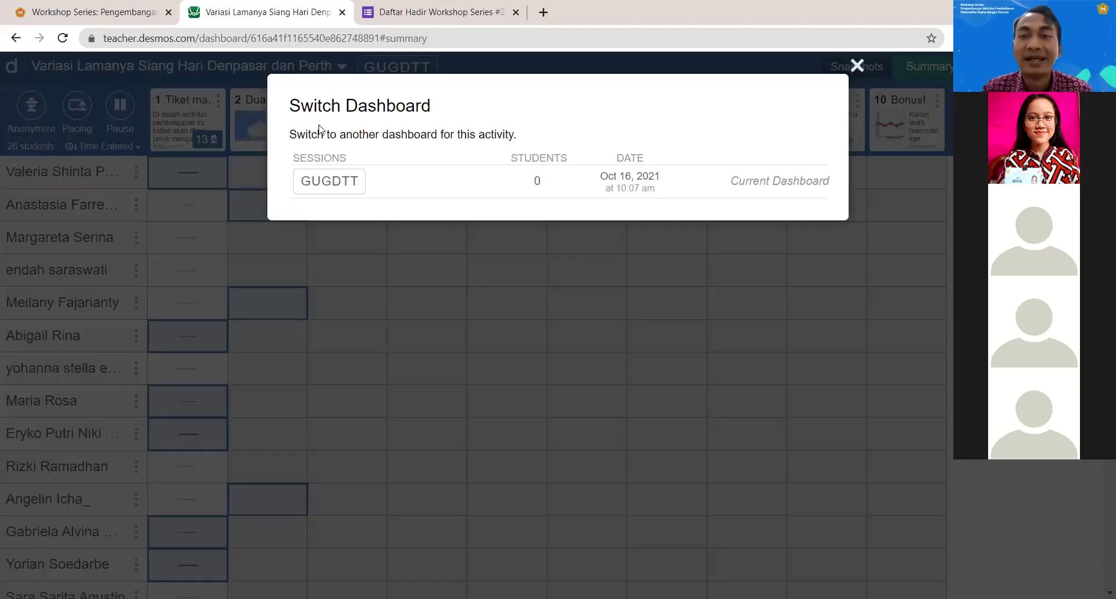
click(857, 65)
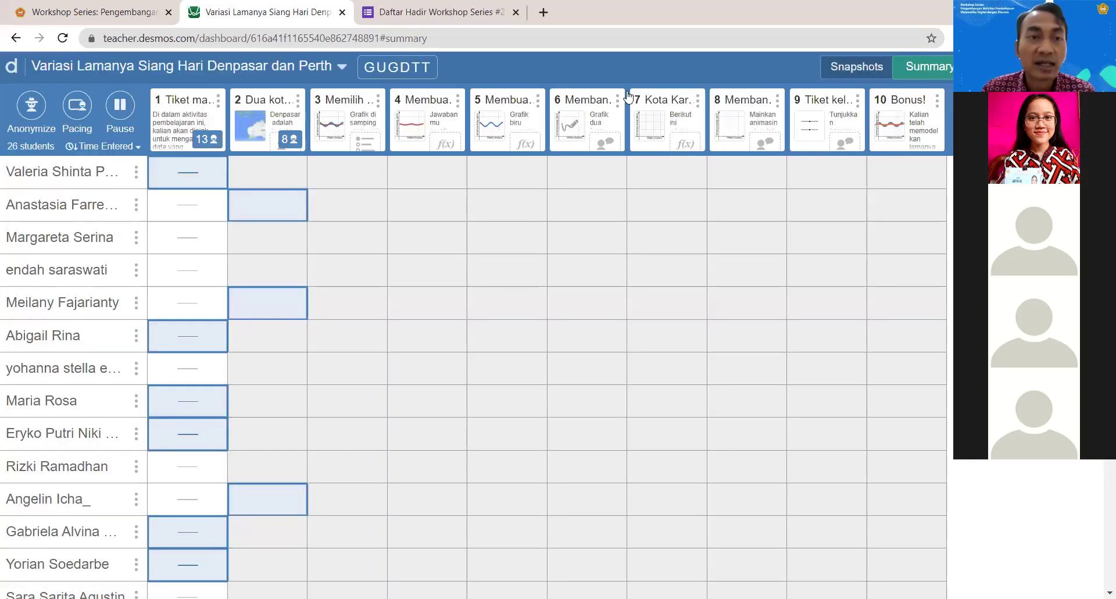
click(256, 75)
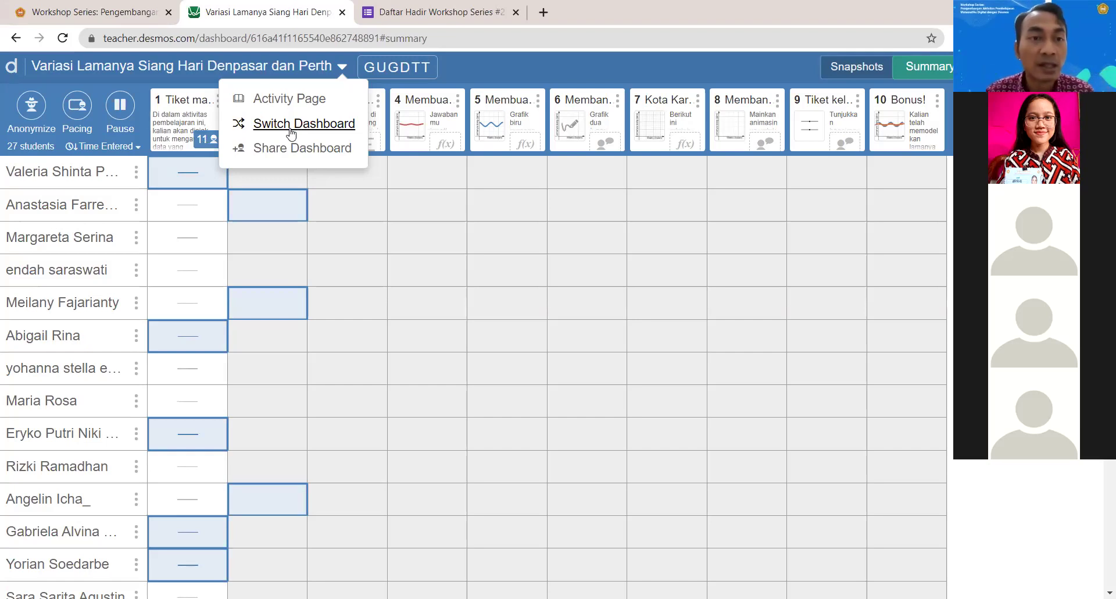
click(296, 125)
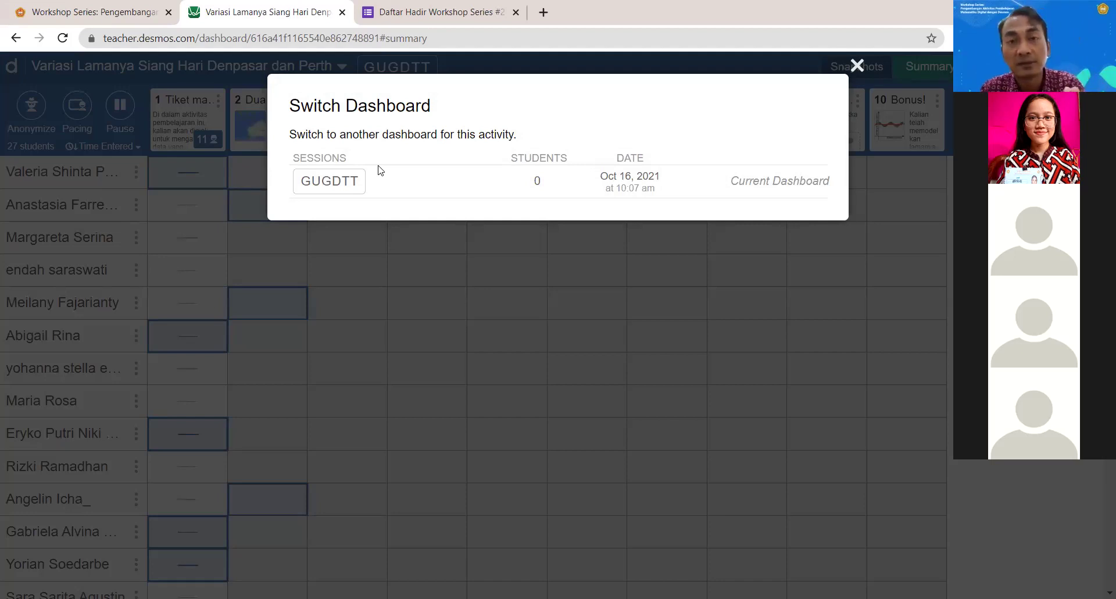
click(857, 65)
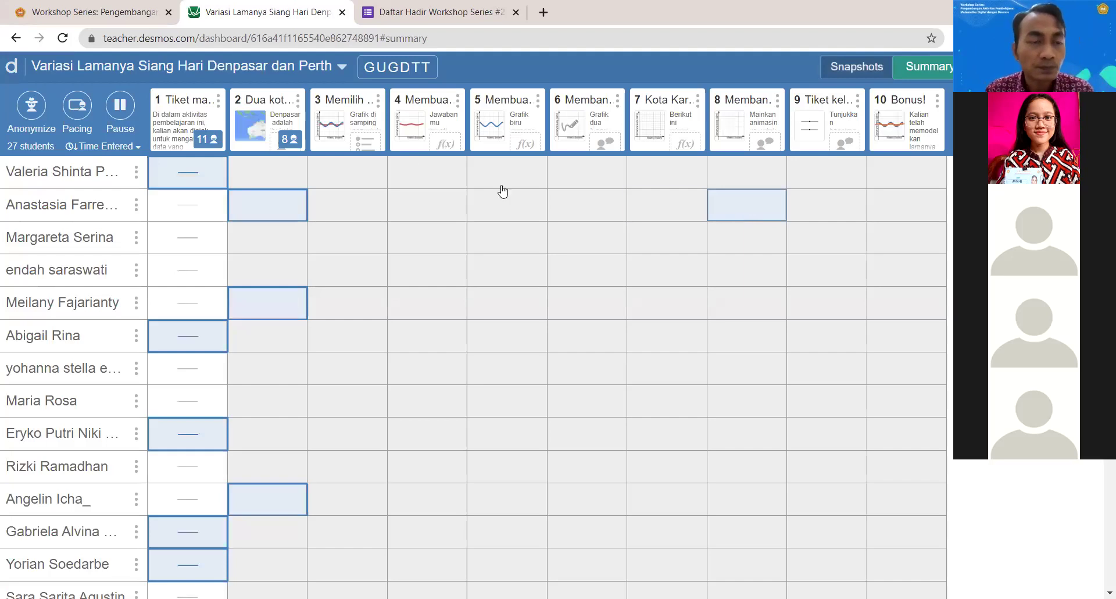
Step: Open the dashboard sharing dialog, add two more colleague e-mail fields, and close it without inviting anyone
click(342, 66)
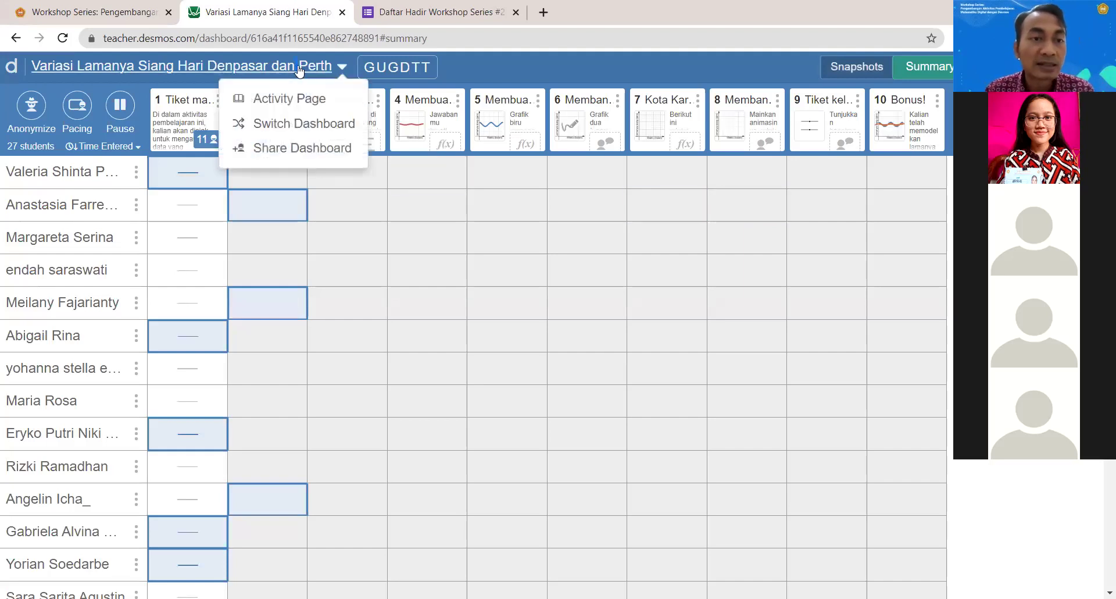
click(310, 150)
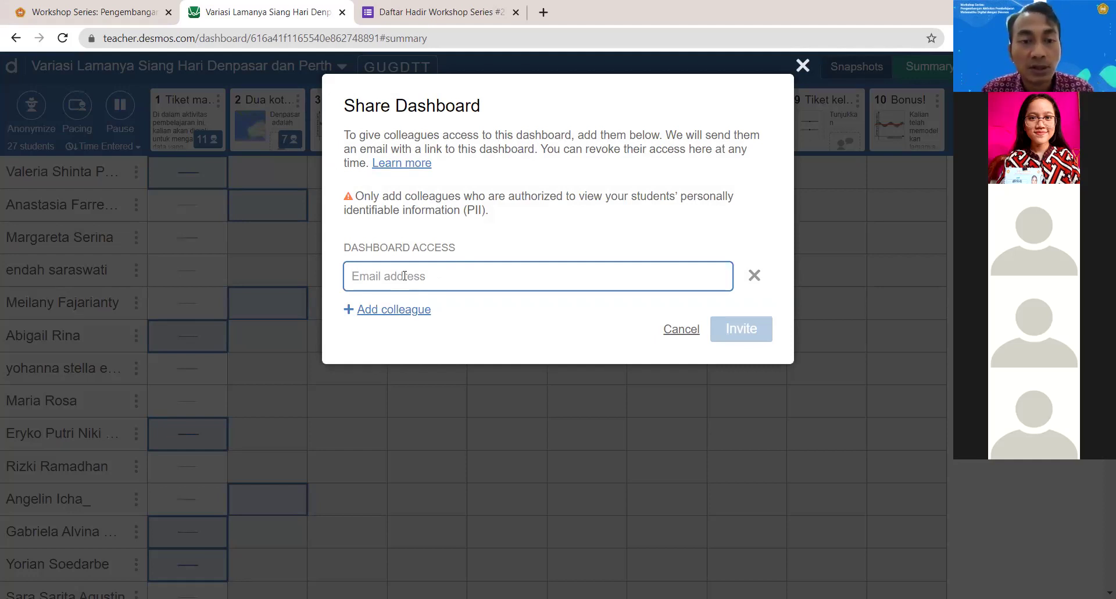
click(401, 313)
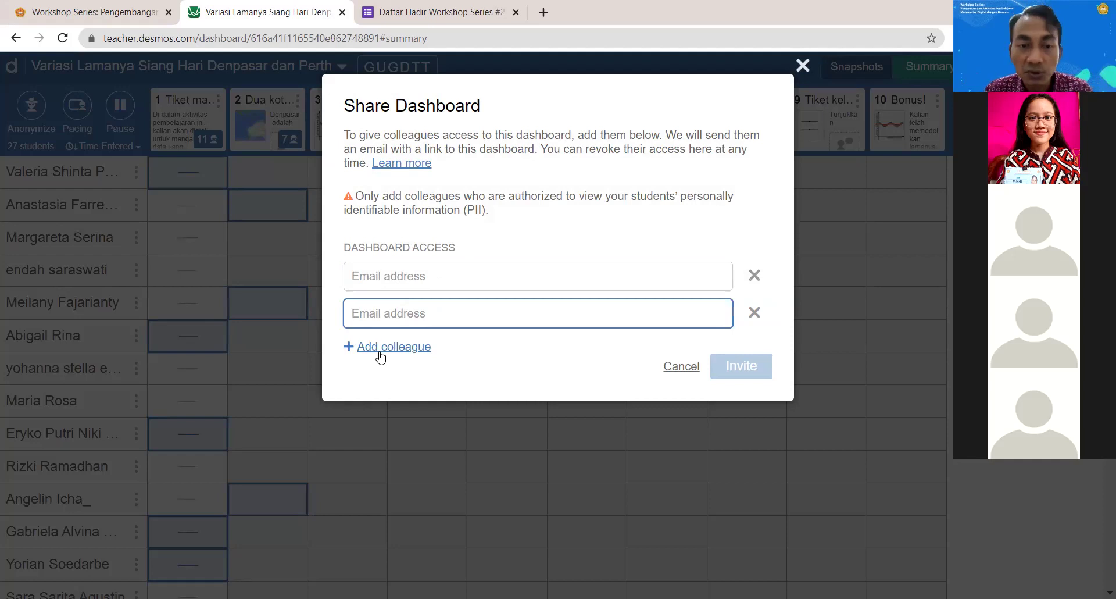
click(379, 352)
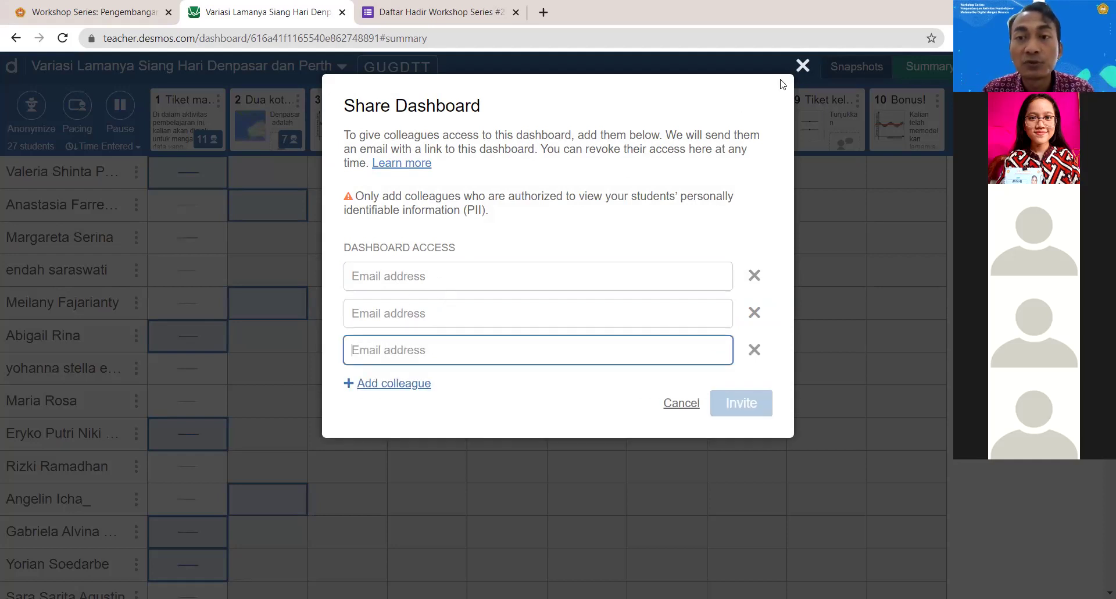
key(Escape)
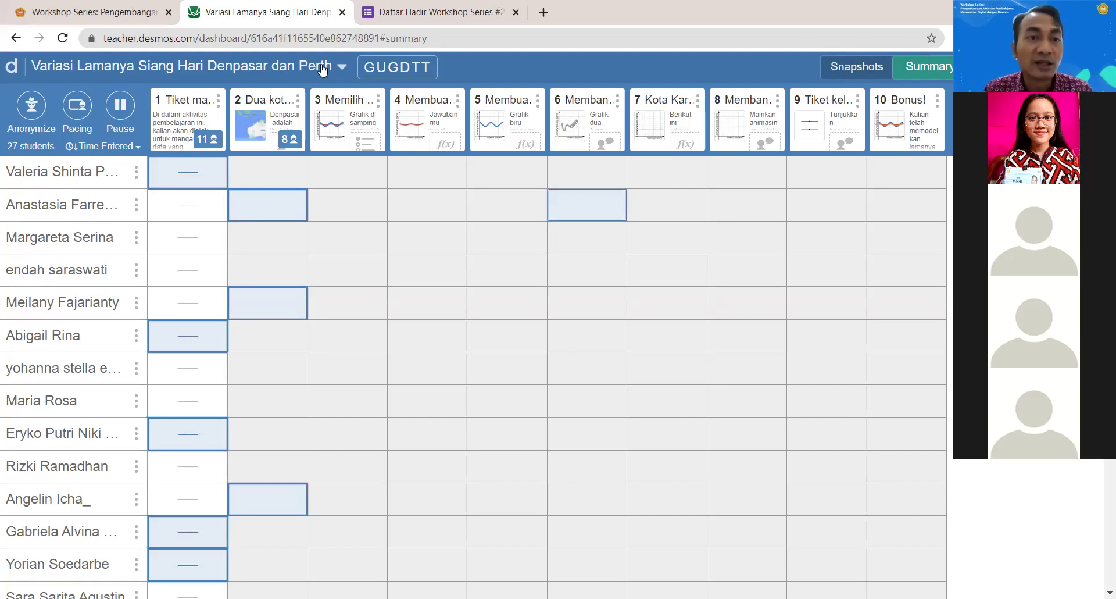
Step: View the session's class code and student invitation link, and return to the dashboard
click(290, 70)
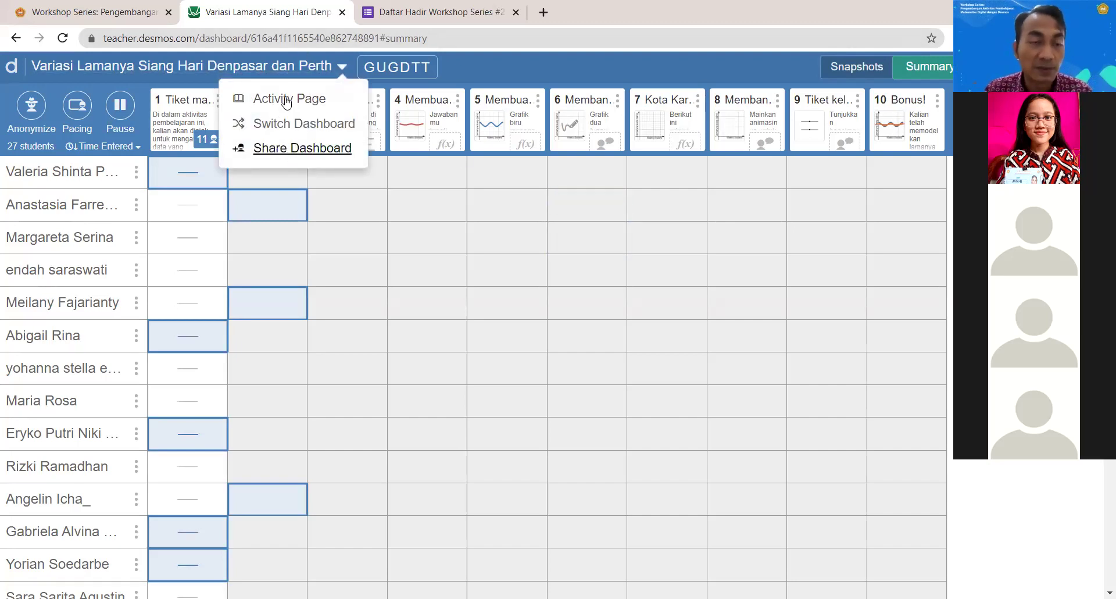
click(397, 67)
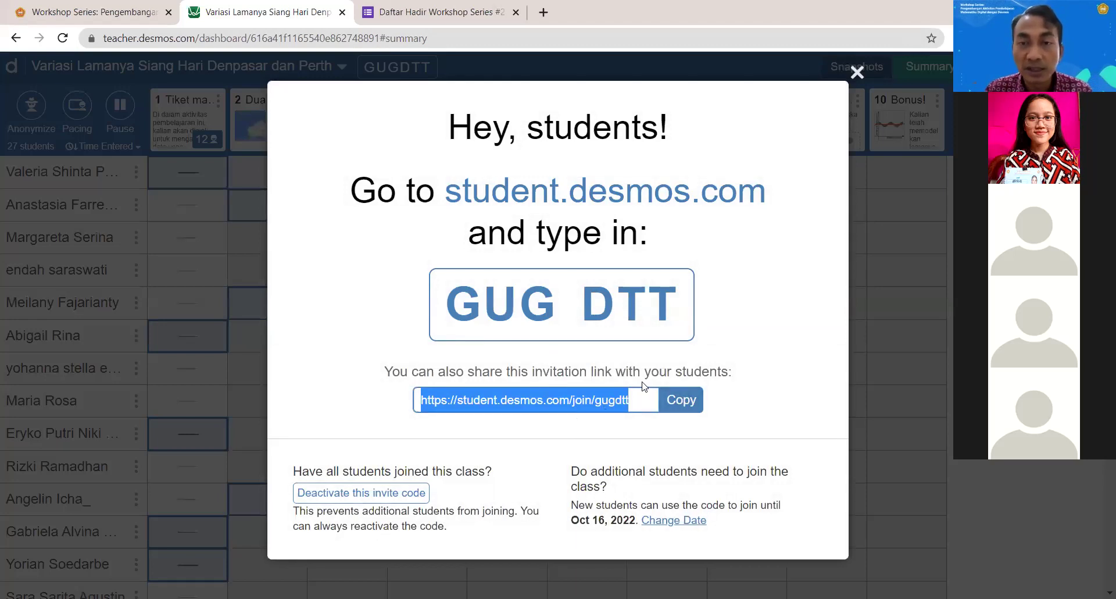
click(857, 72)
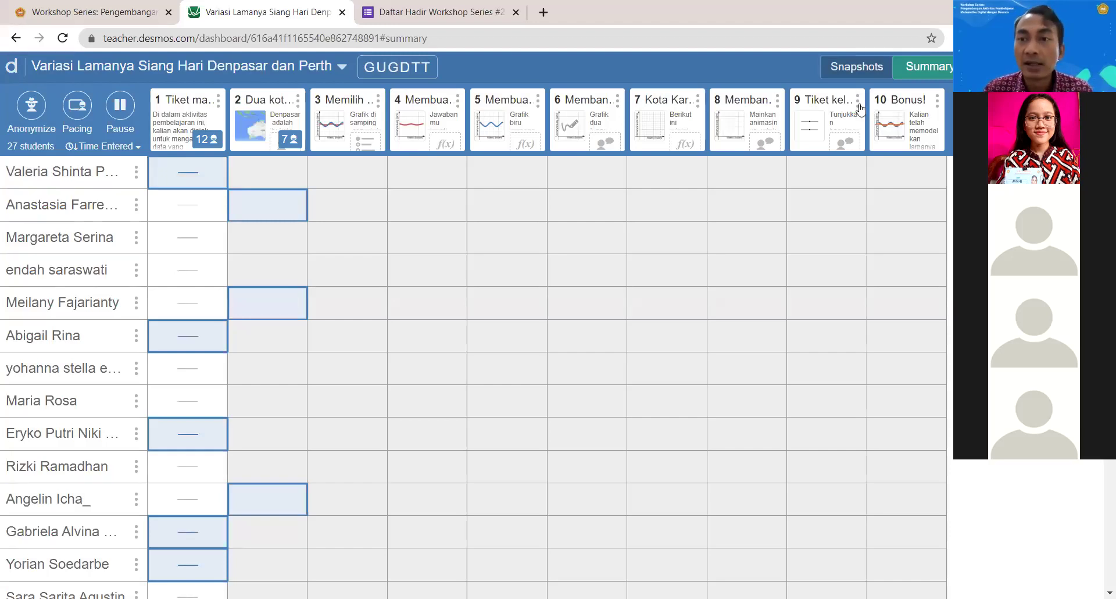
Step: Examine every student's progress across the activity screens in the summary view
click(919, 70)
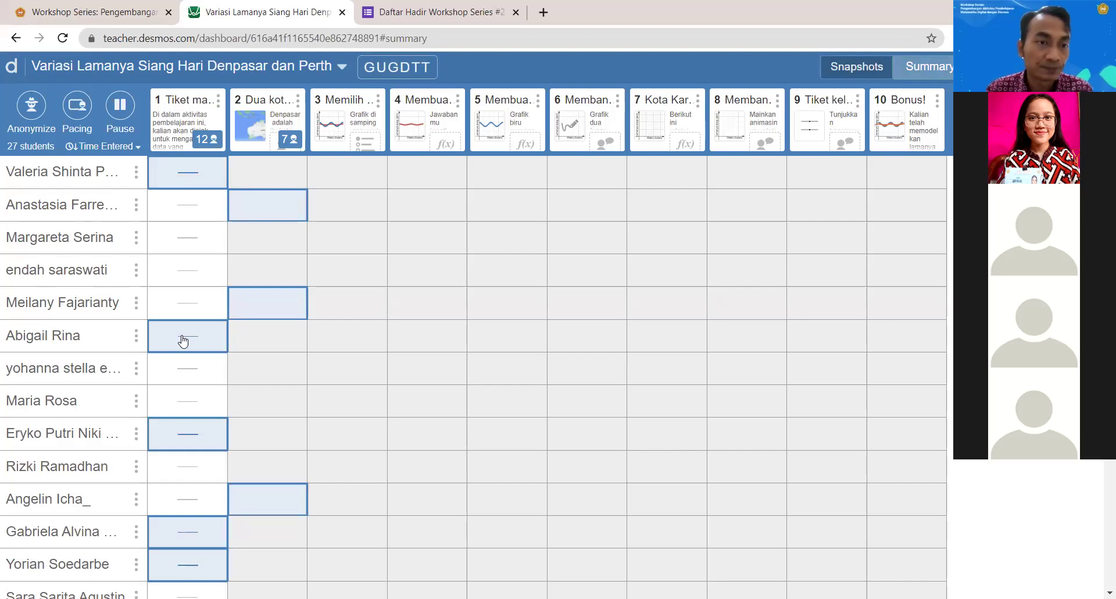
scroll(183, 340, down, 8)
scroll(183, 338, up, 8)
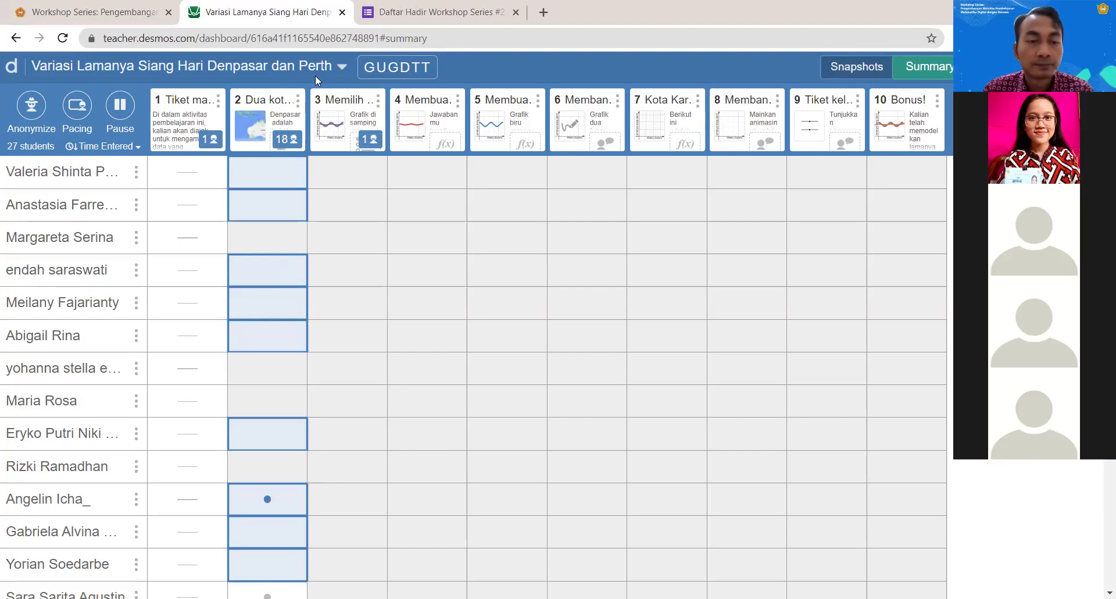
scroll(405, 334, down, 3)
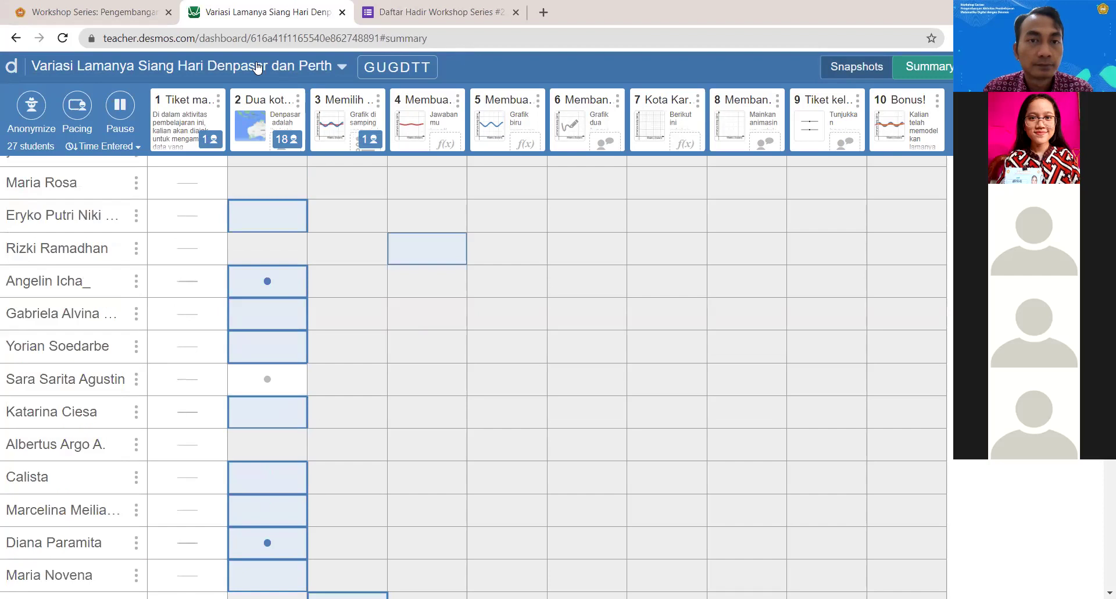
scroll(463, 203, up, 3)
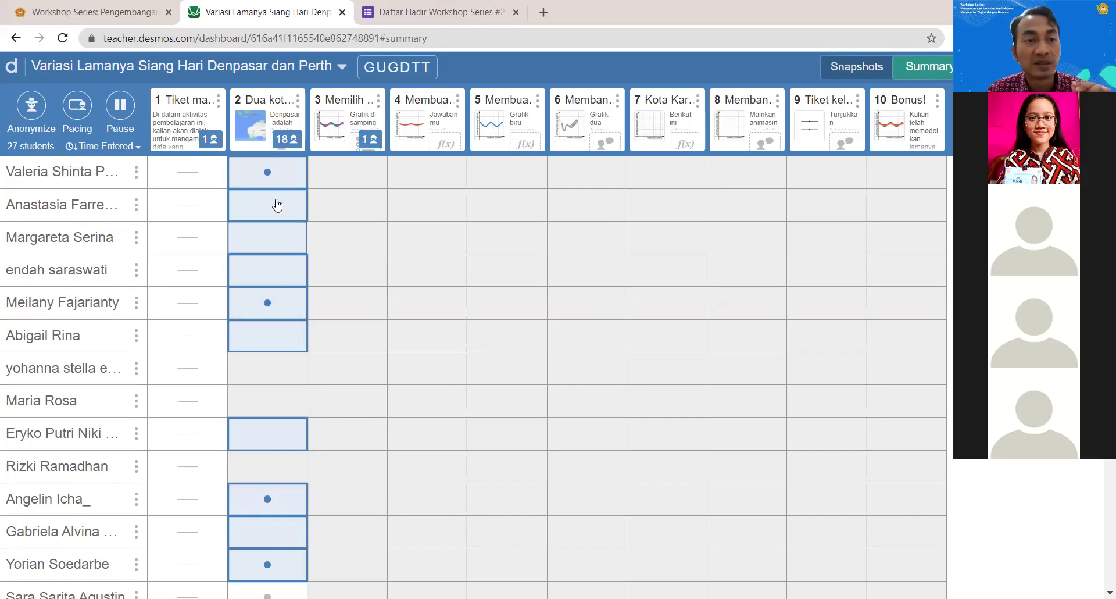
scroll(270, 504, down, 3)
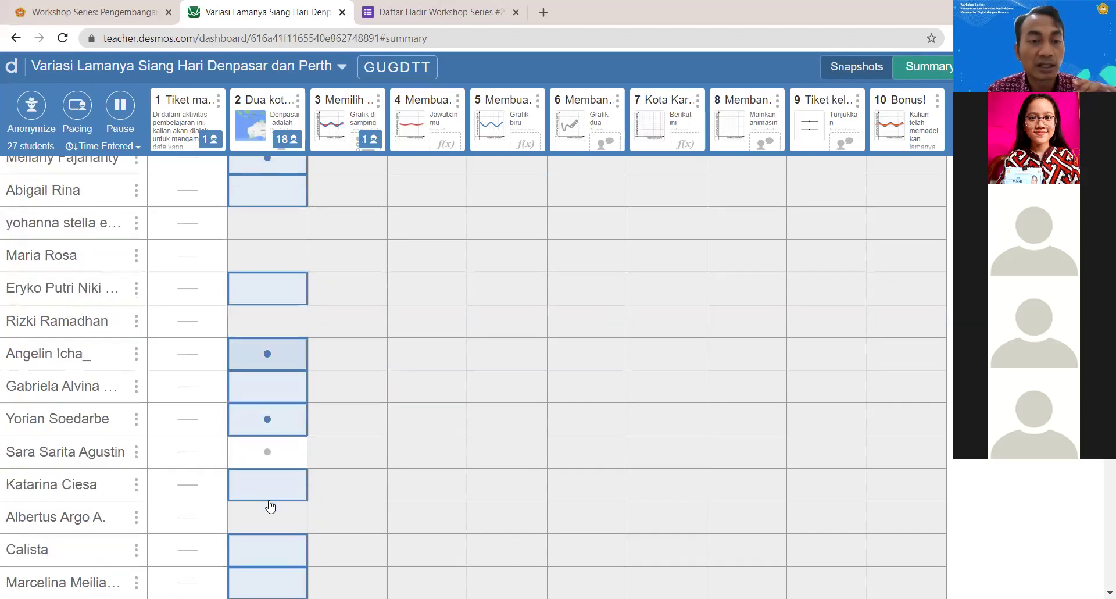
scroll(270, 507, down, 3)
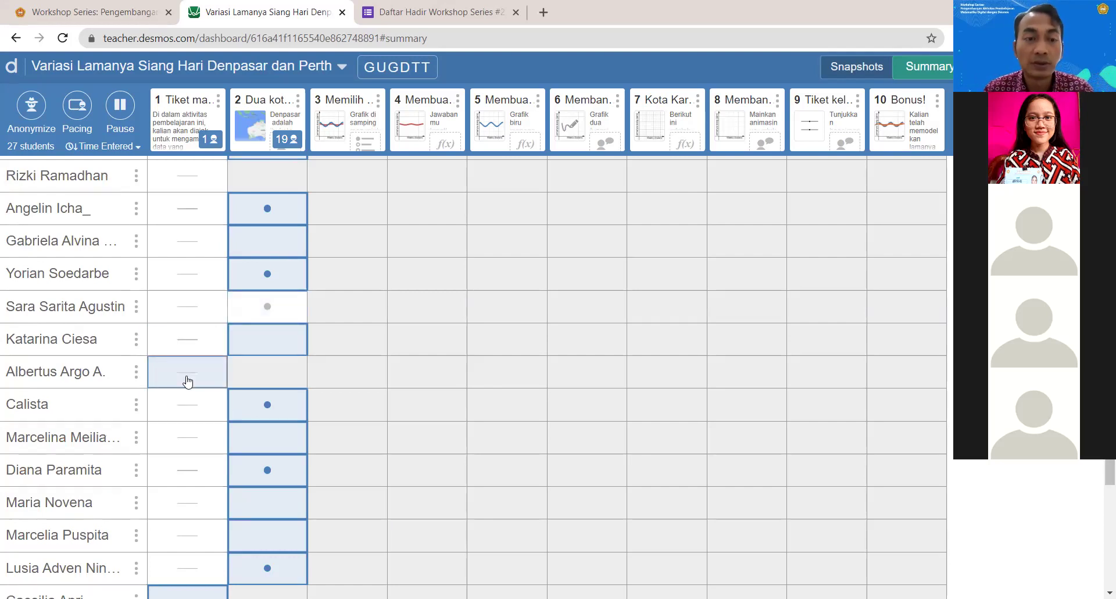
scroll(392, 369, down, 1)
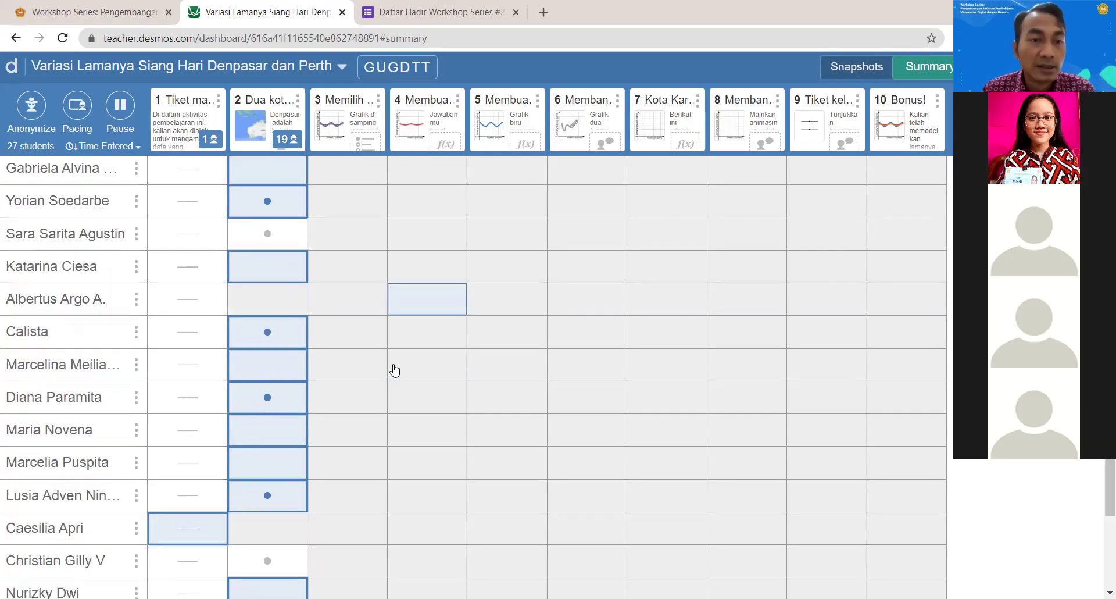
scroll(395, 371, up, 6)
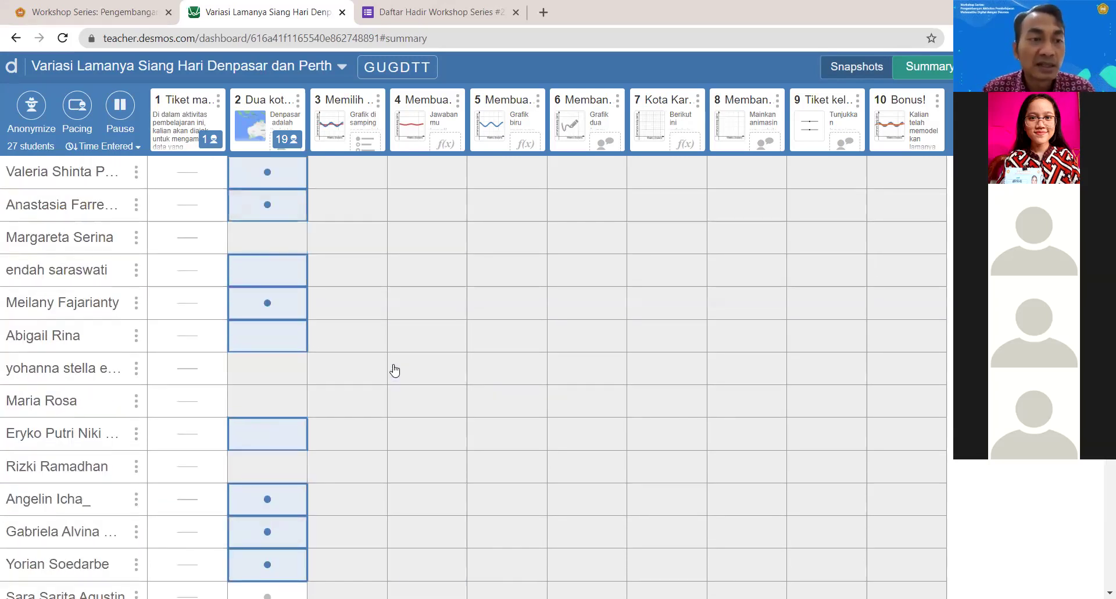
Step: Examine two students' individual responses to screen 2, "Dua kota, dua benua", from the summary grid, closing each one after reading
scroll(394, 371, down, 3)
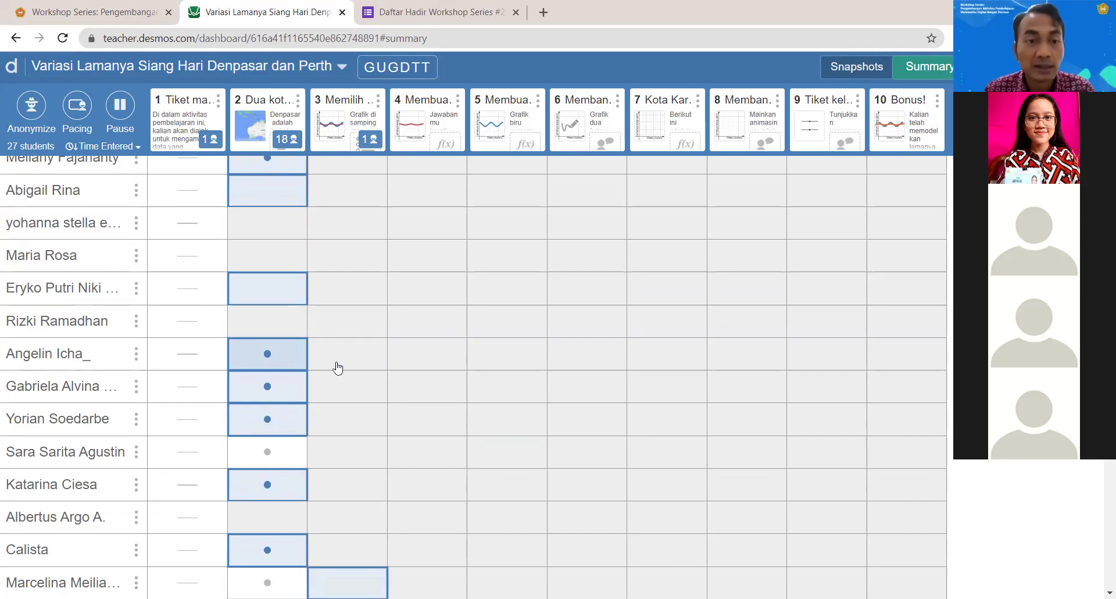
click(271, 357)
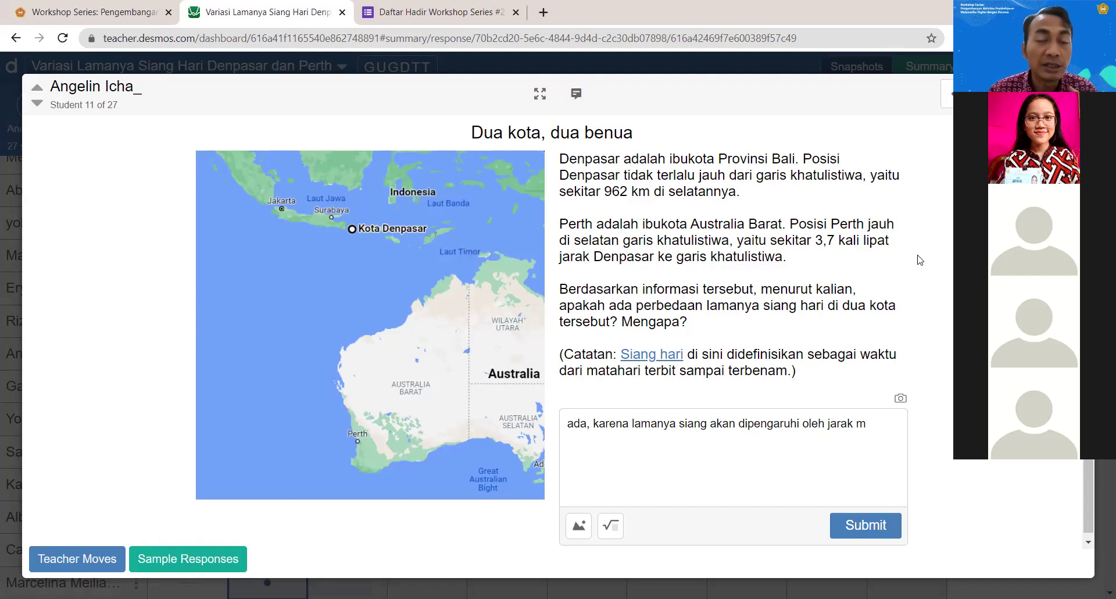
key(Escape)
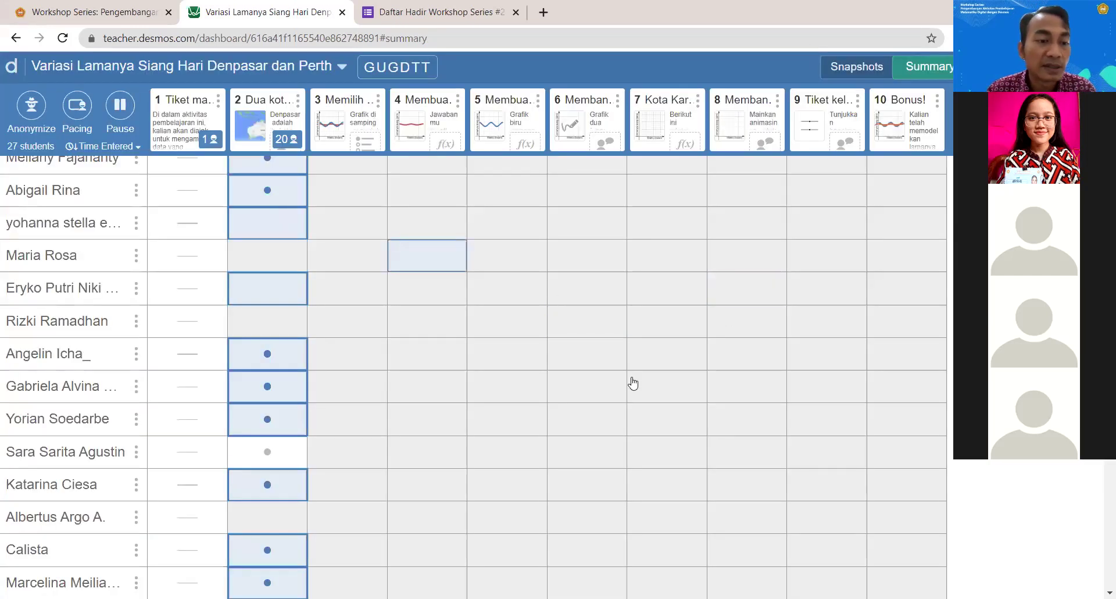
scroll(630, 382, down, 7)
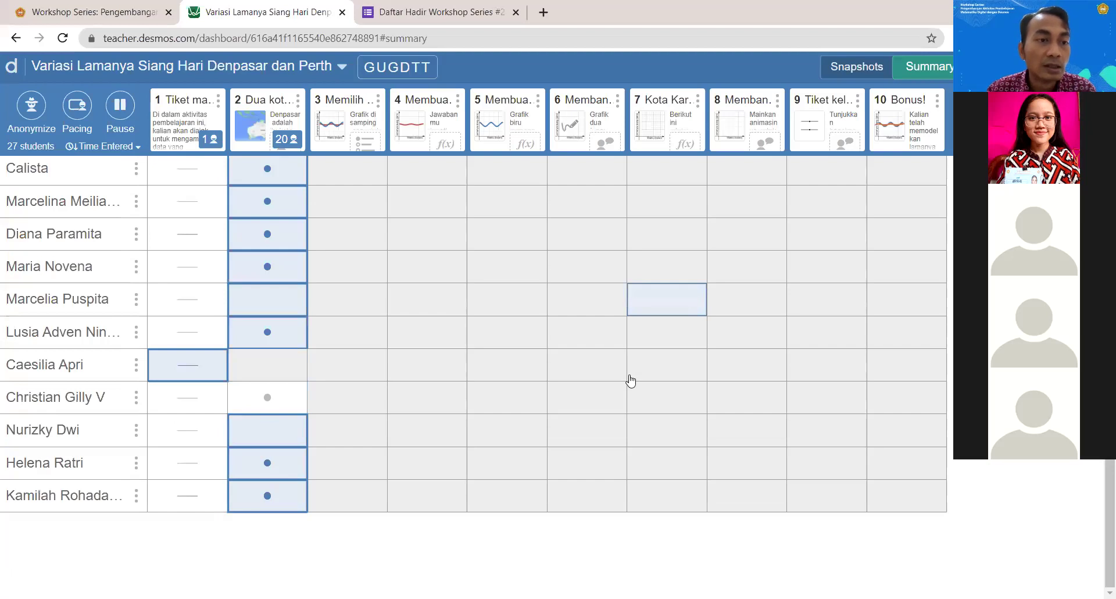
click(286, 235)
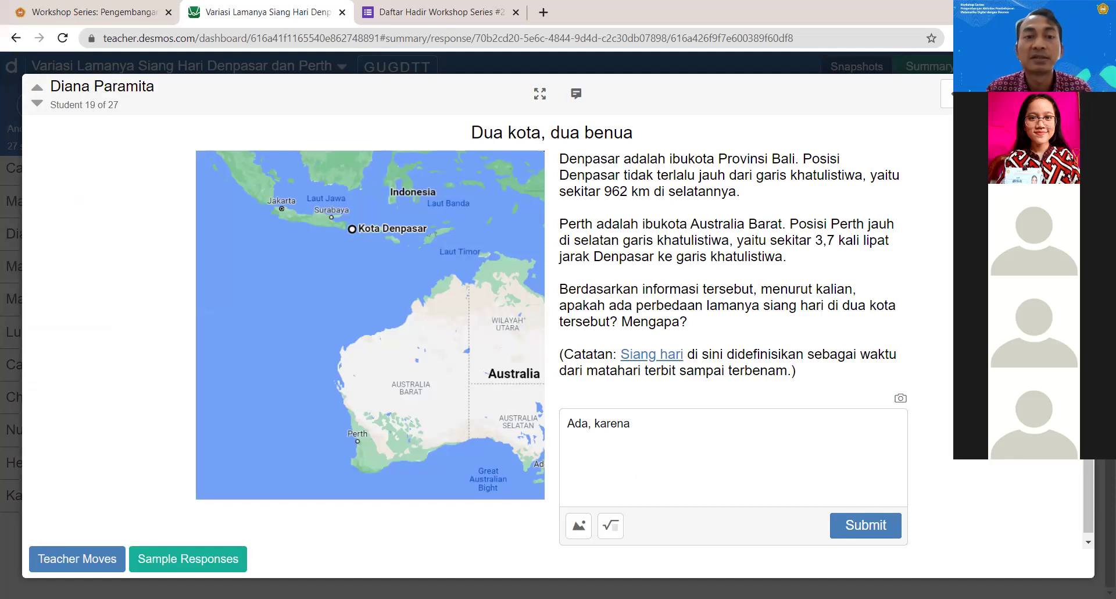
click(5, 384)
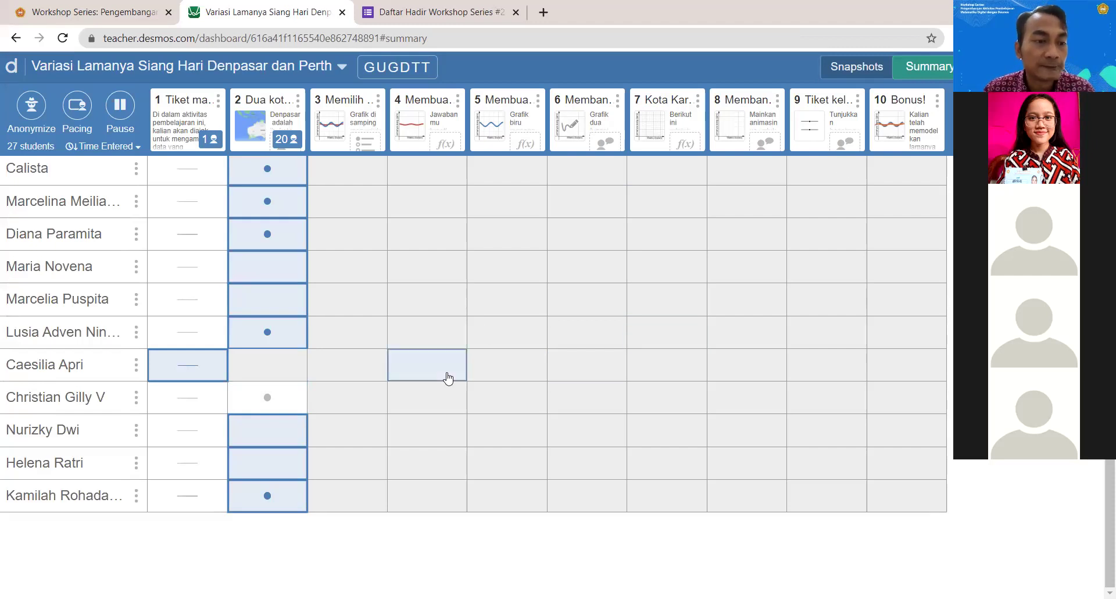
Step: Open the screen 2 response that mentions Denpasar's distance from the equator and start written feedback to that student
scroll(448, 378, up, 6)
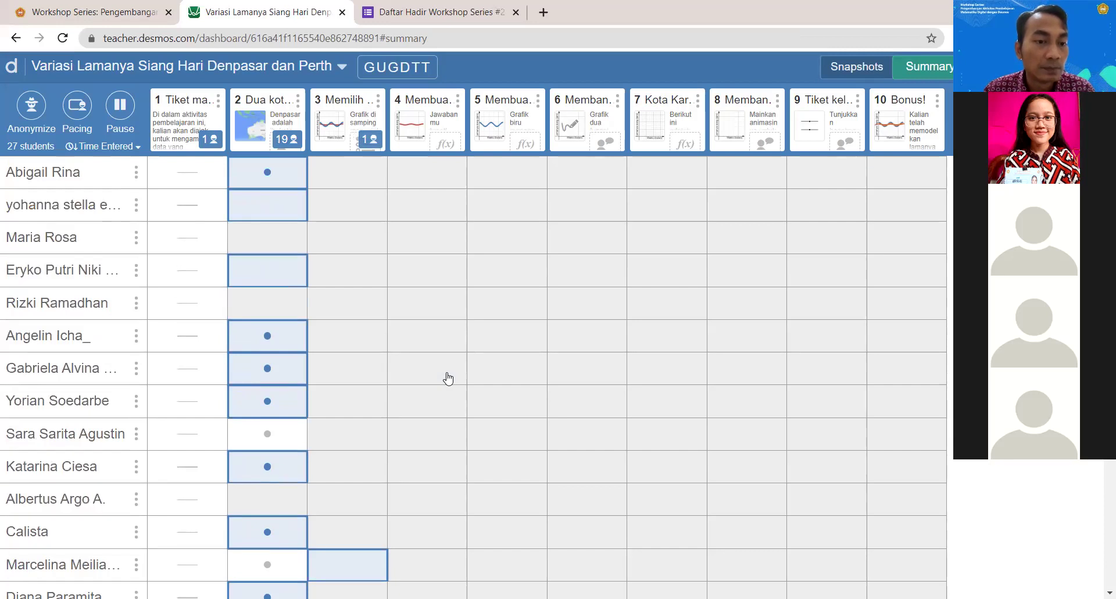
click(294, 372)
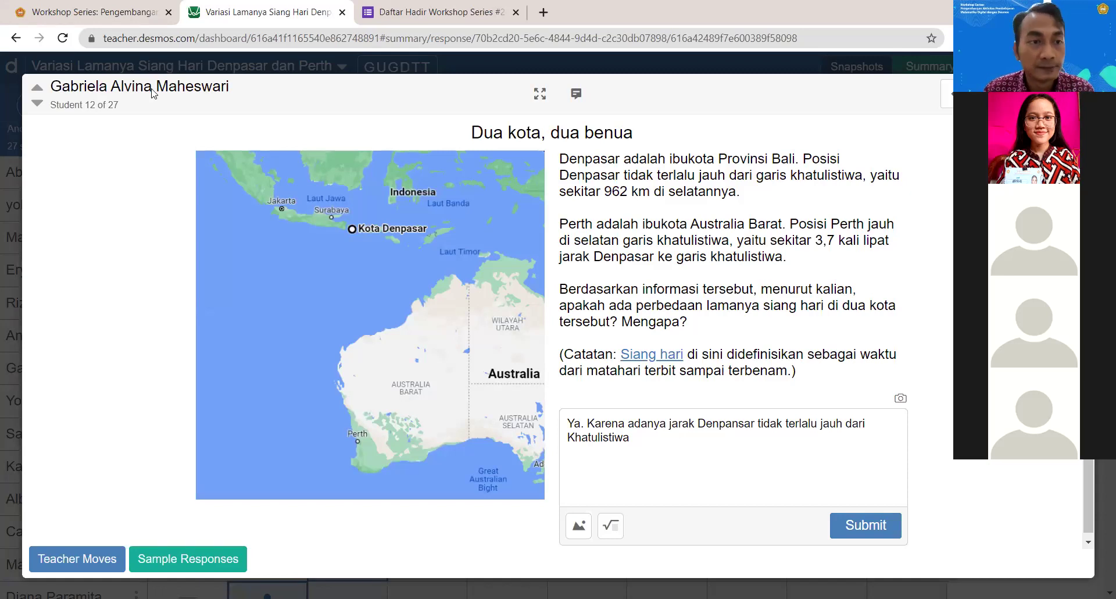
click(576, 94)
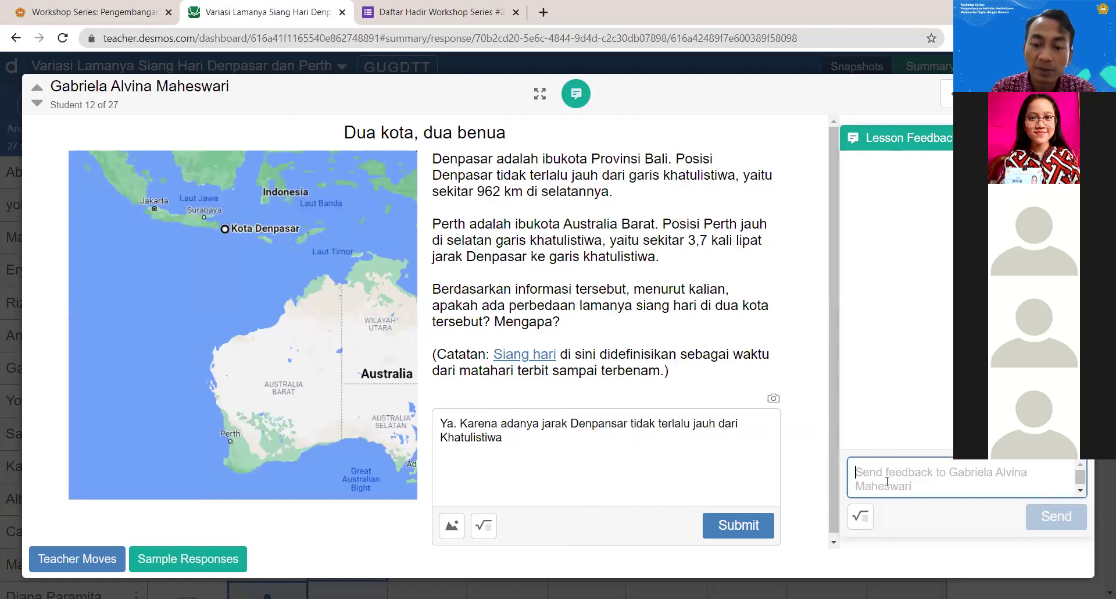
Step: Send the student feedback, addressed by name, reading "silakan jawabannya diperjelas lagi. Bagaimana dengan Perth?", and return to the summary
text(Alvina)
text(, s)
key(BackSpace)
text(silakan)
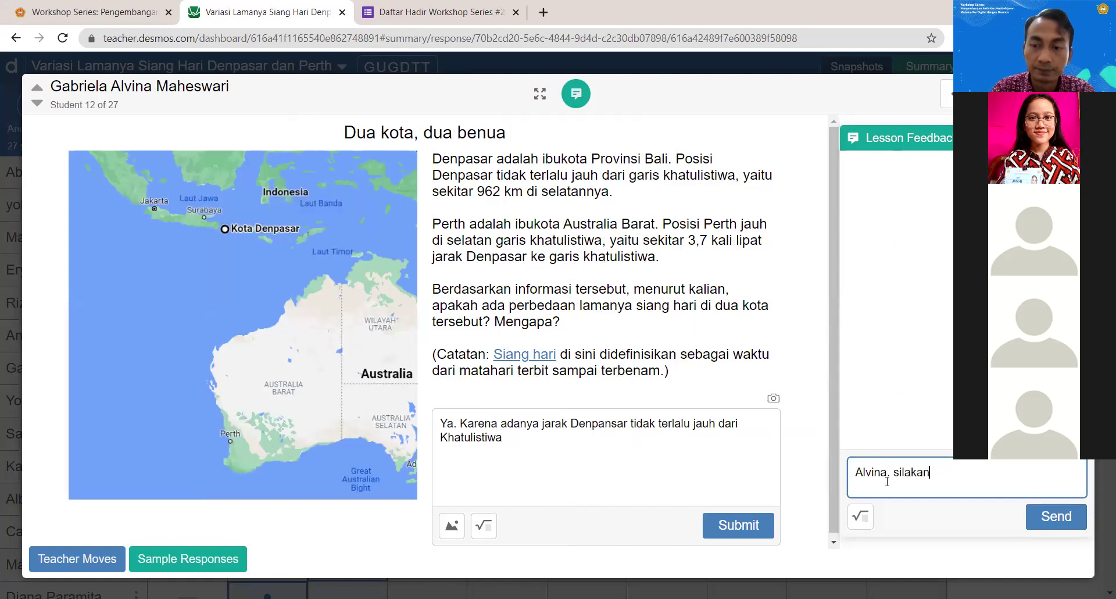
text( jawabannya dipe)
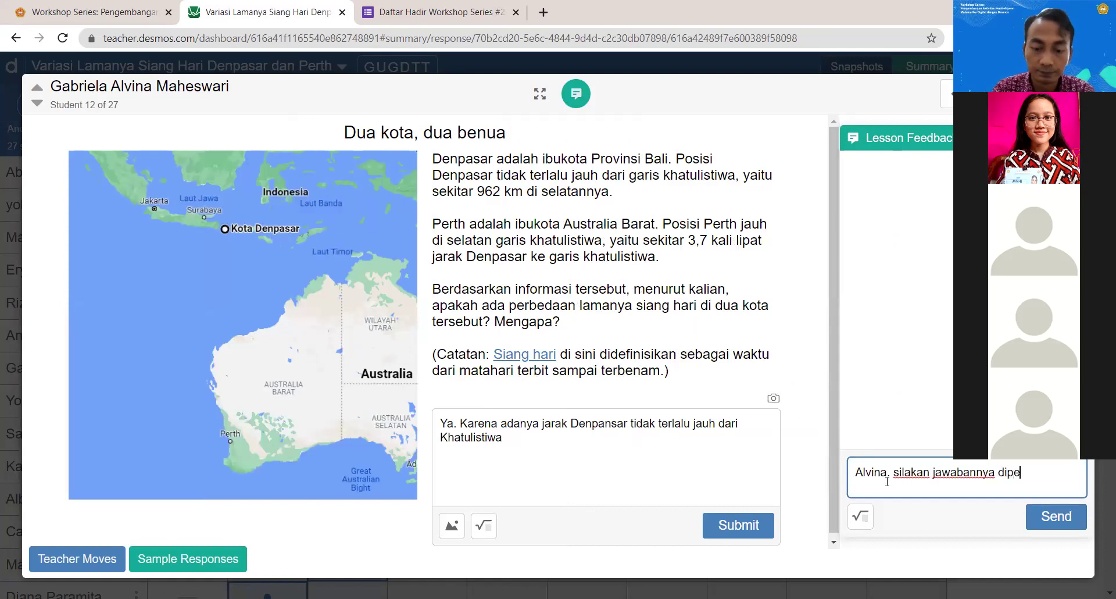
text(rjelas)
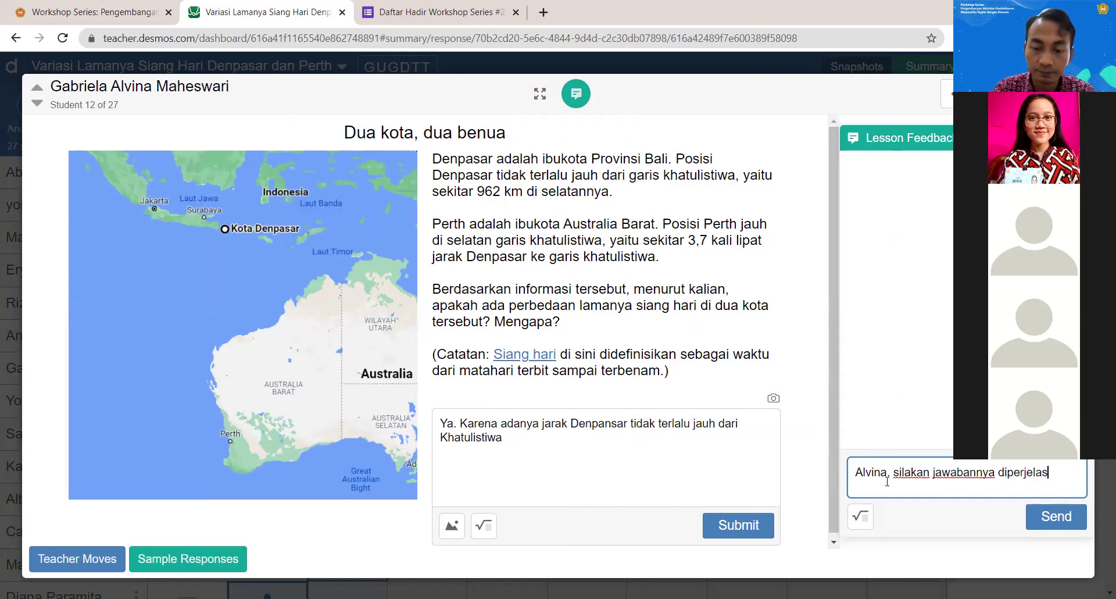
text( lagi. Bagaimana )
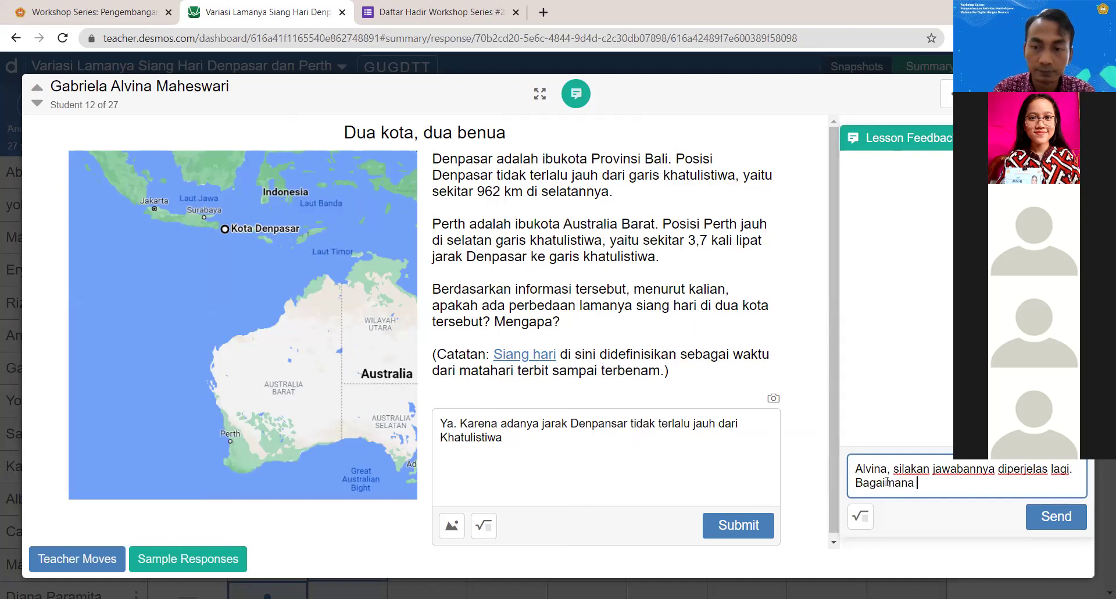
text(dengan Perth?)
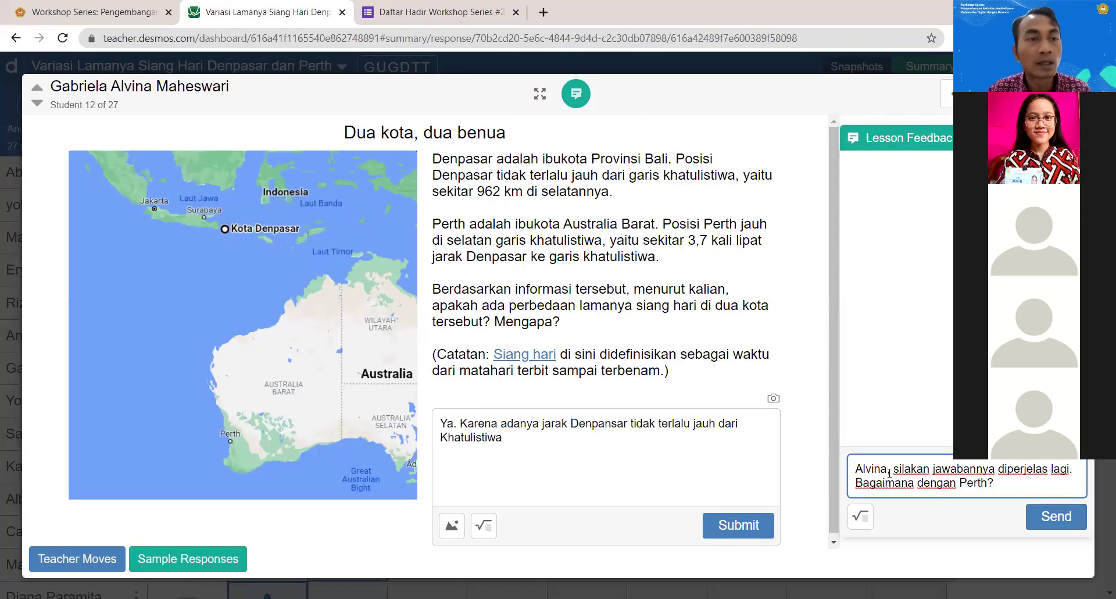
click(1045, 517)
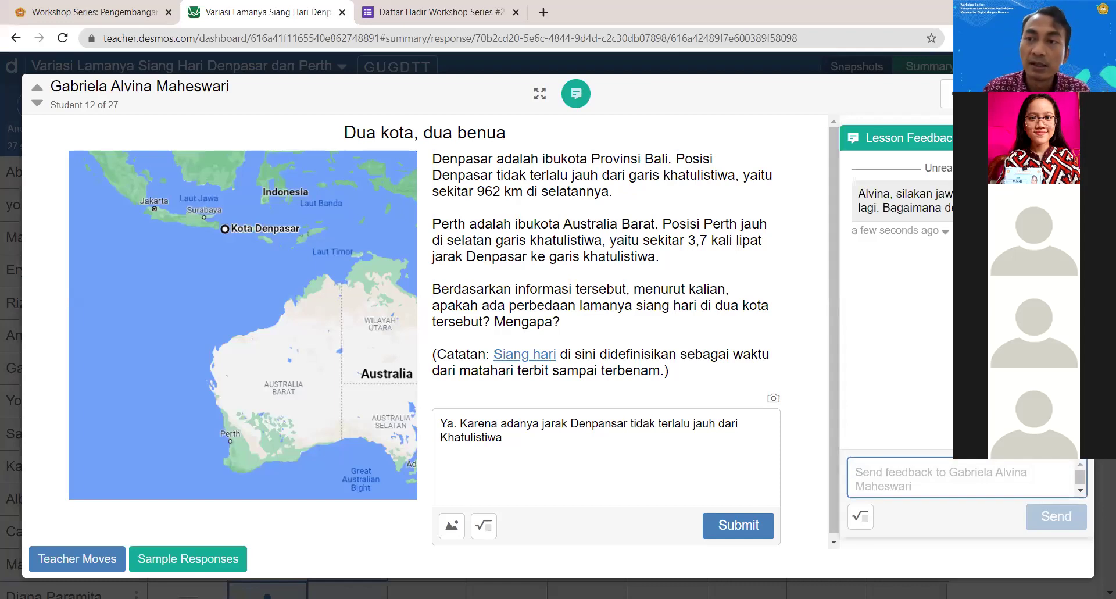
key(Escape)
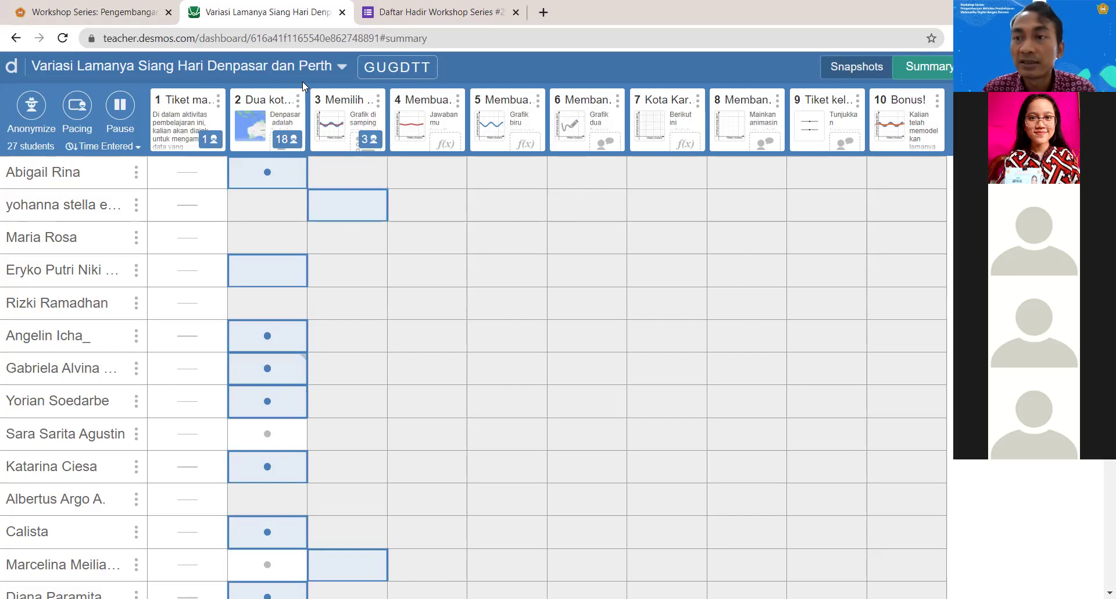
Step: View the "Tiket masuk" screen, and read through the whole class's responses on screen 2, "Dua kota, dua benua"
click(187, 120)
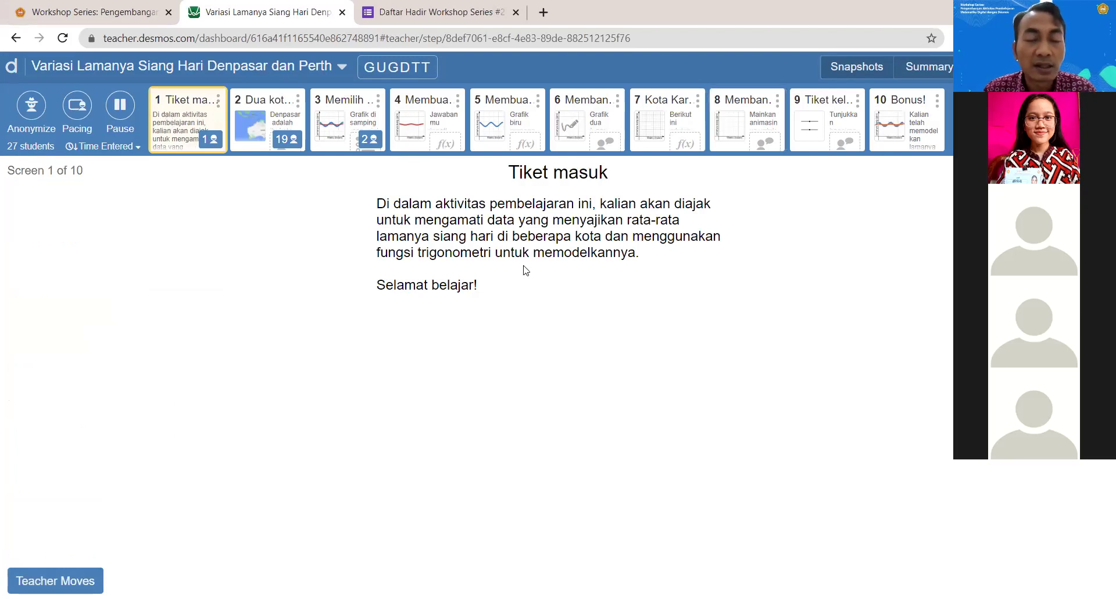
click(295, 141)
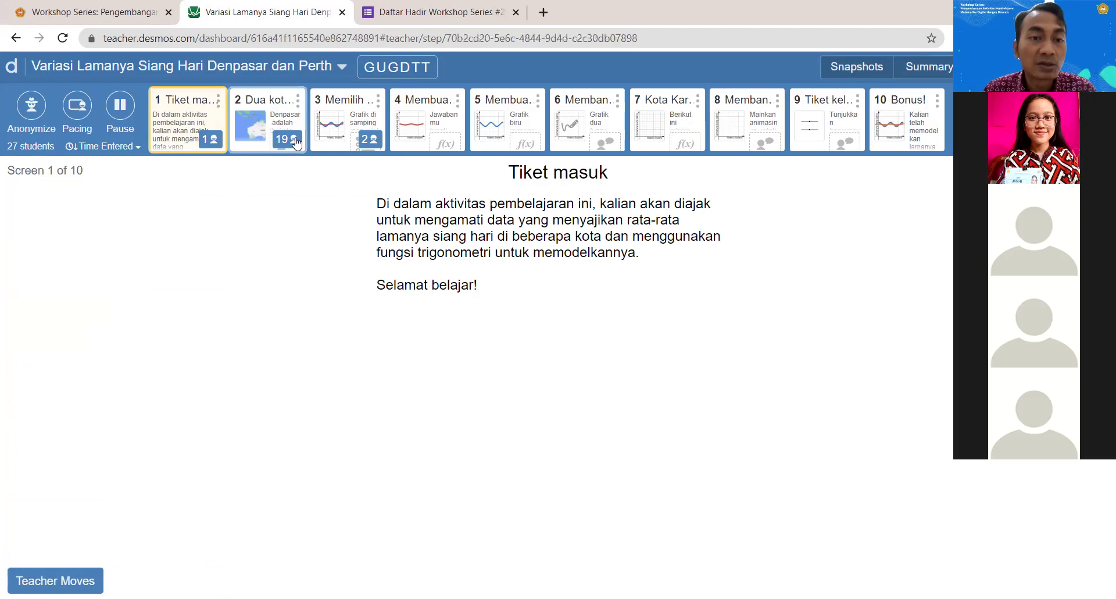
scroll(899, 390, down, 8)
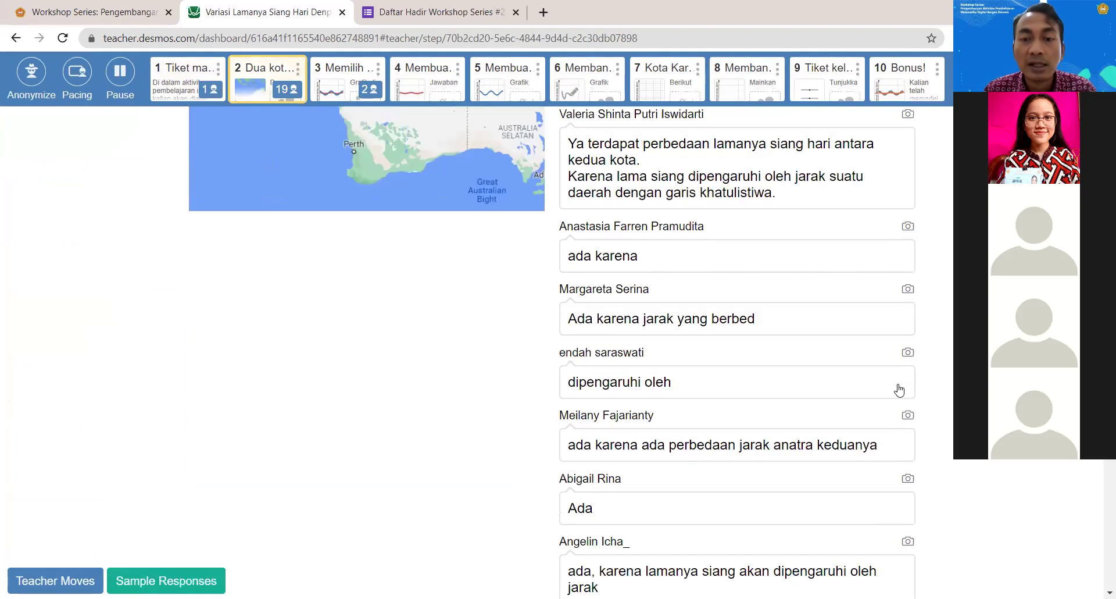
scroll(899, 389, down, 15)
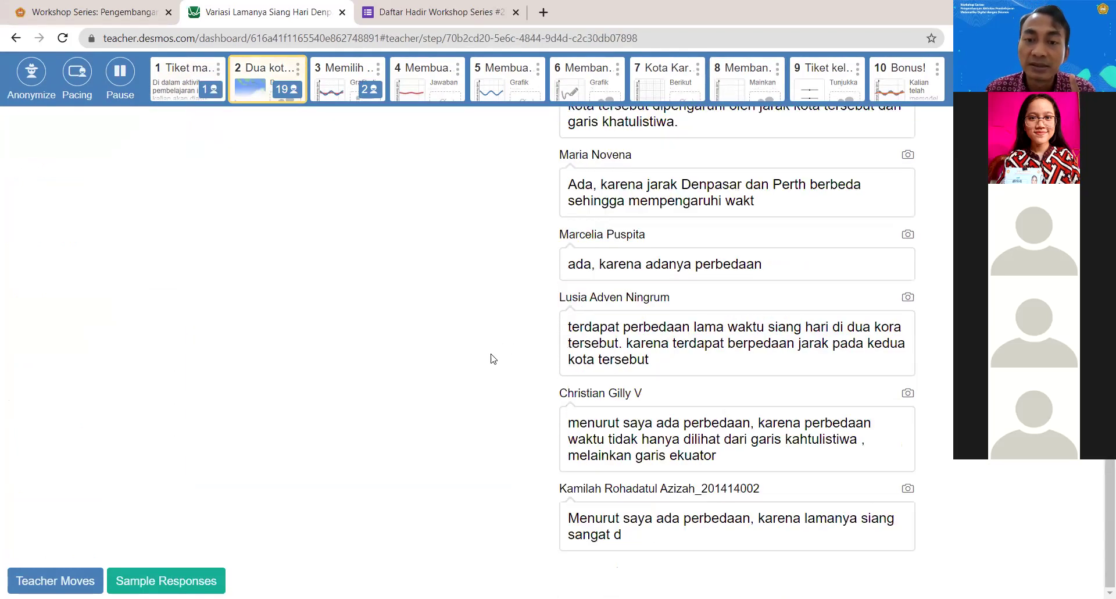
scroll(491, 357, up, 20)
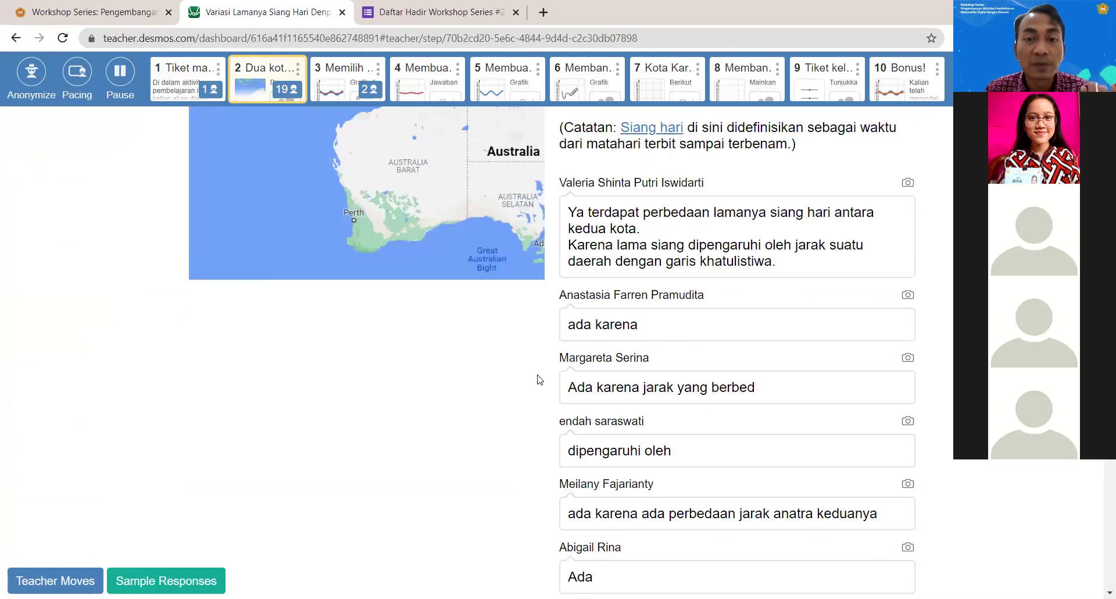
scroll(731, 390, down, 5)
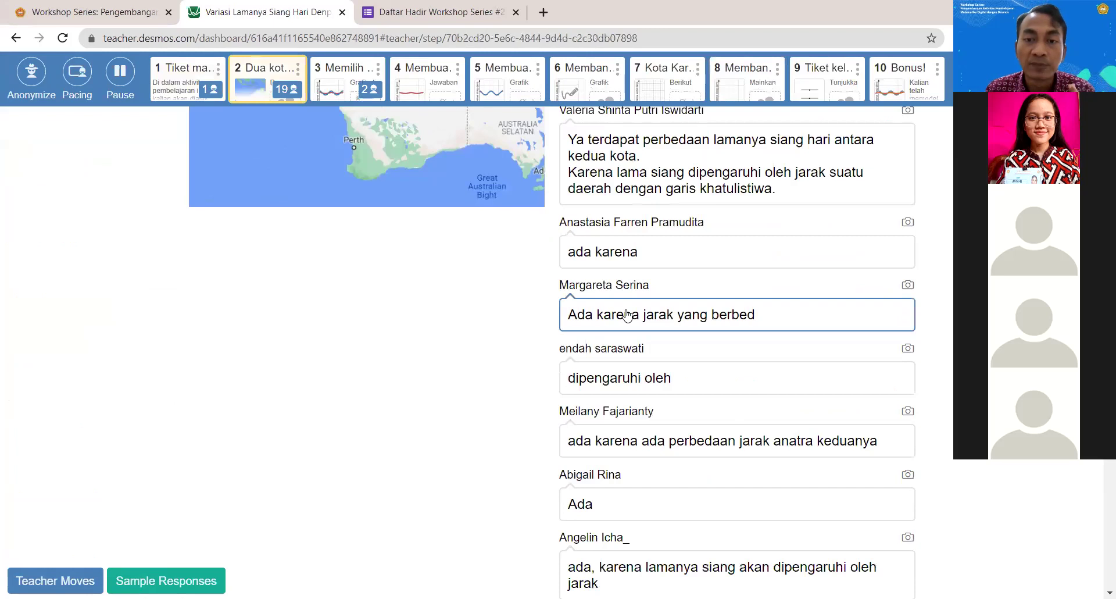
scroll(35, 412, up, 4)
scroll(36, 413, up, 3)
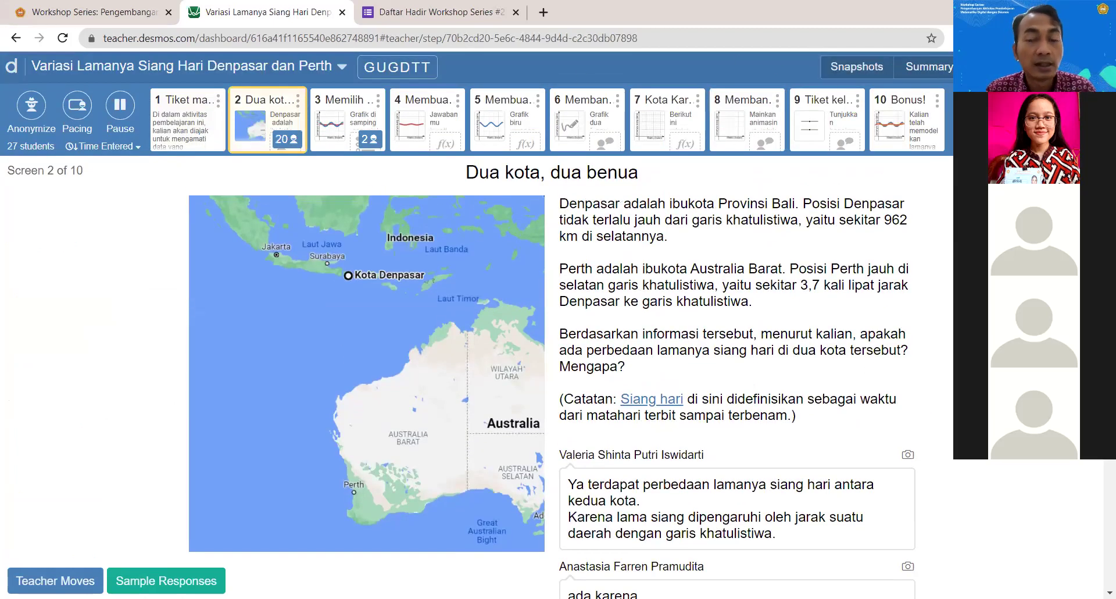
Step: Preview screen 2 as students see it, including the answer box, and look at the introduction on the Snapshots page
click(756, 326)
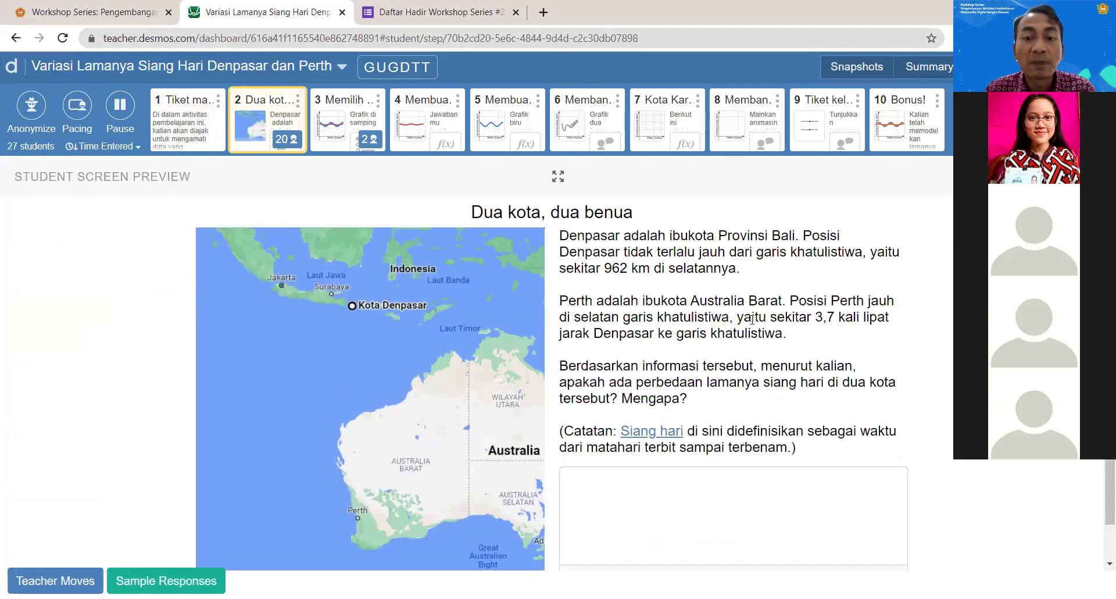
scroll(756, 326, down, 1)
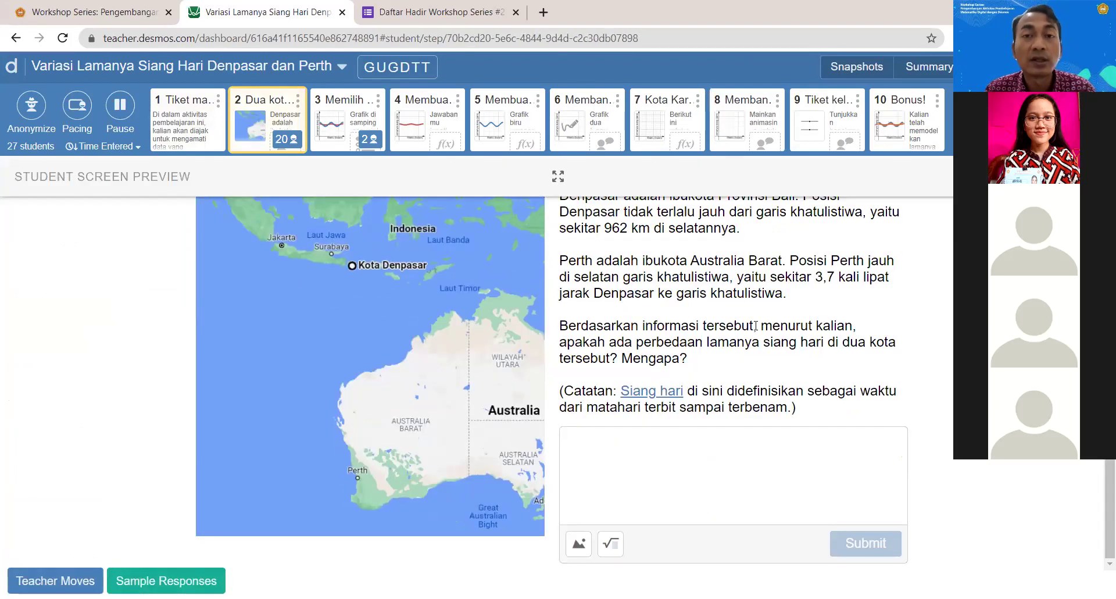
scroll(589, 380, up, 1)
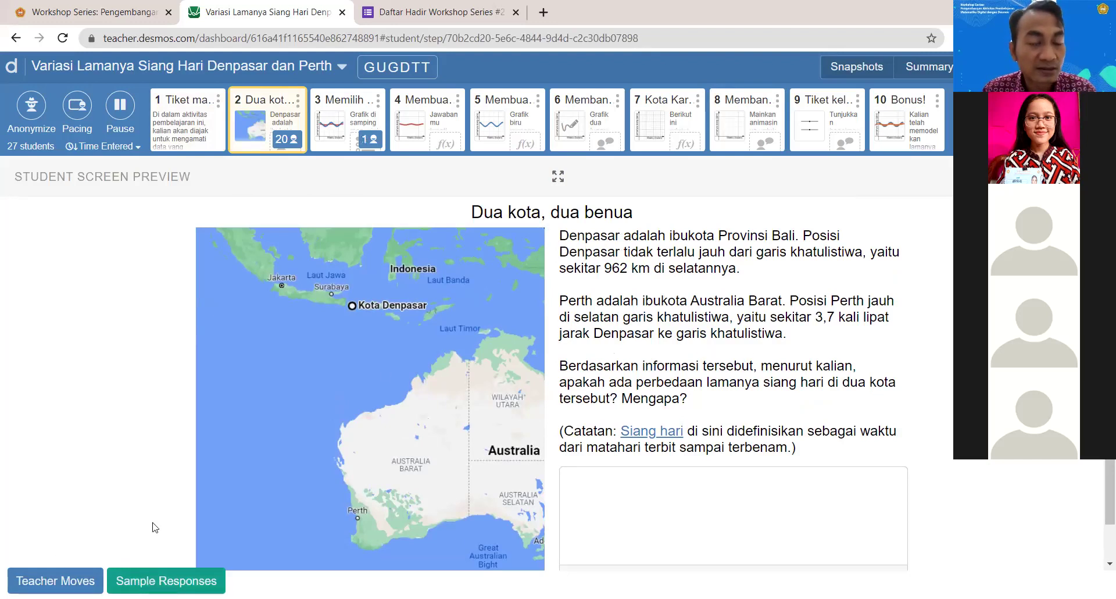
click(852, 74)
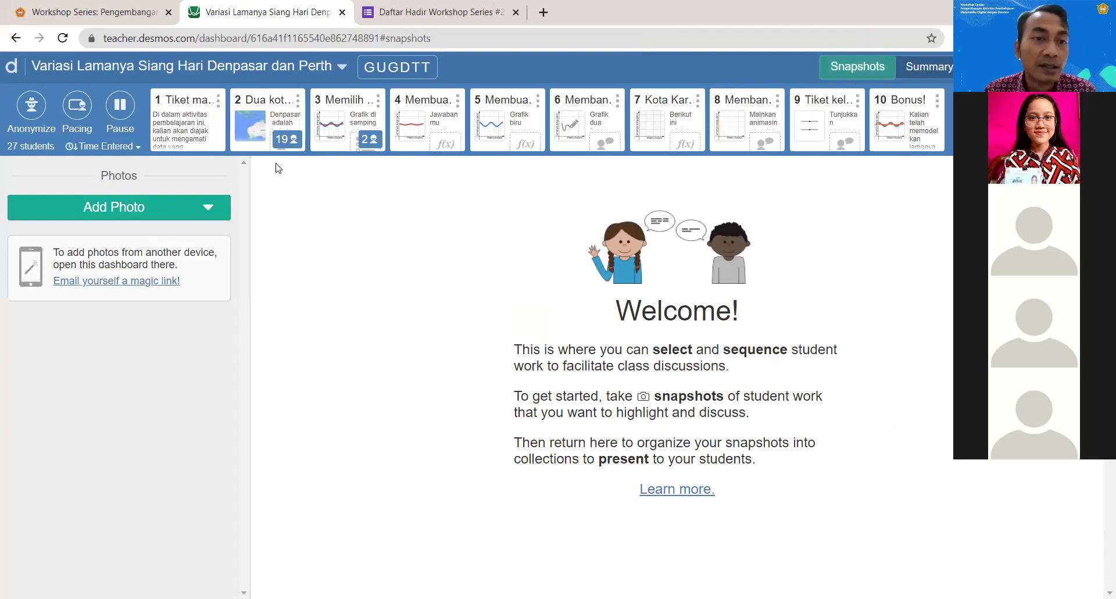
Step: On screen 2, capture snapshots of the responses beginning "Ya terdapat perbedaan lamanya siang hari" and "ada karena ada perbedaan jarak anatra keduanya"
click(276, 114)
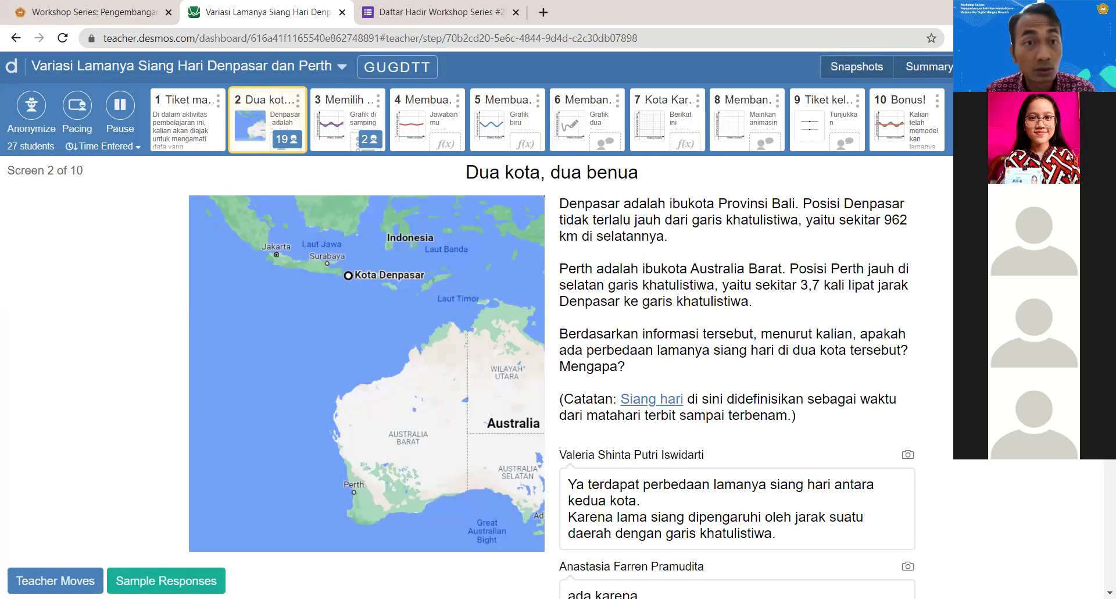
scroll(558, 349, down, 3)
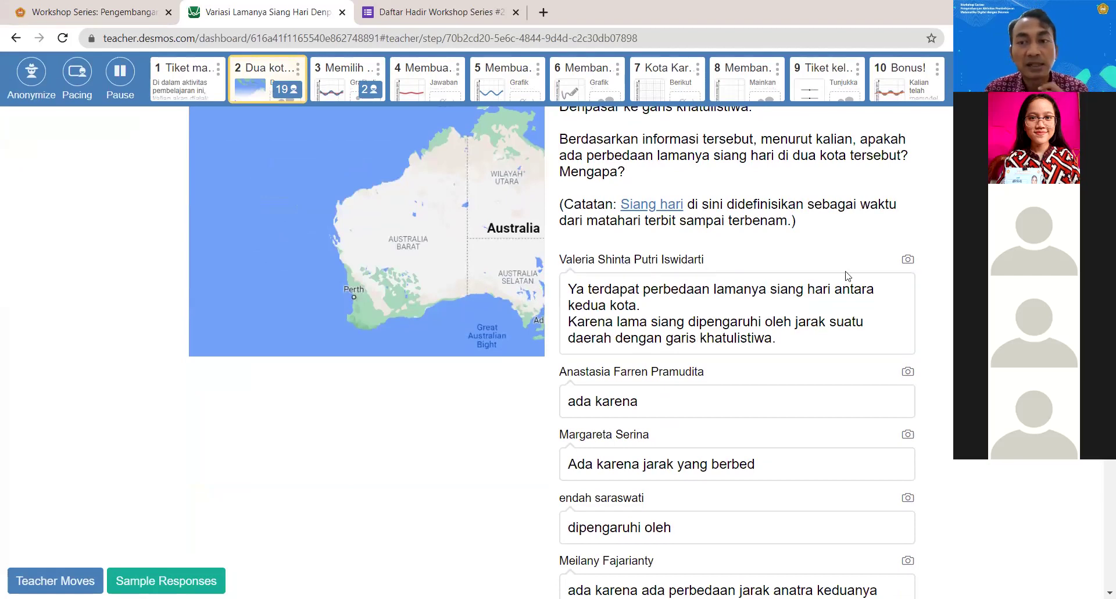
click(908, 259)
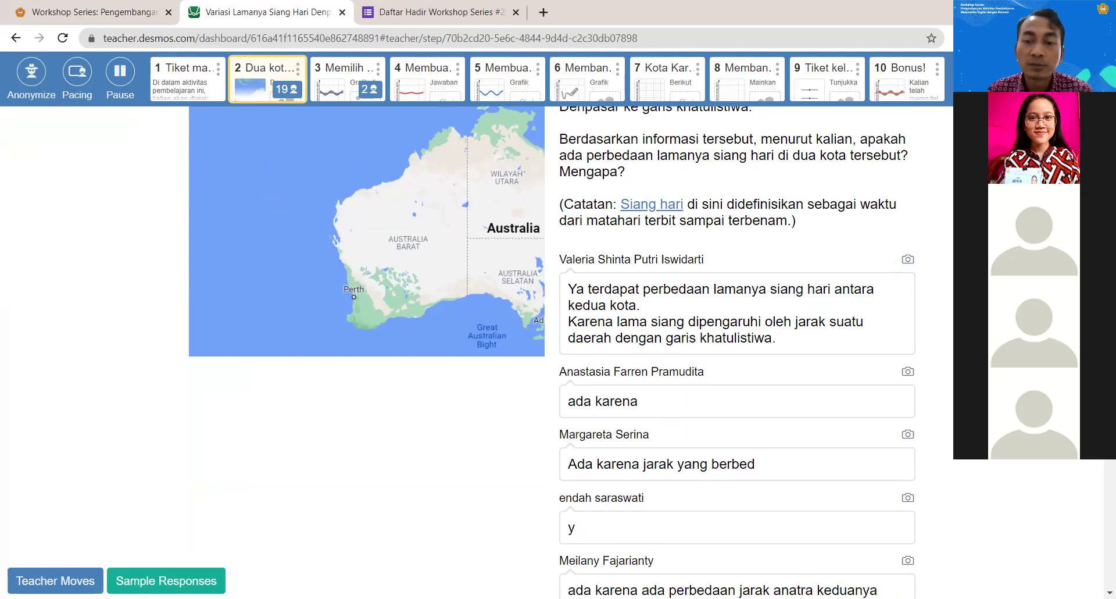
scroll(558, 349, down, 4)
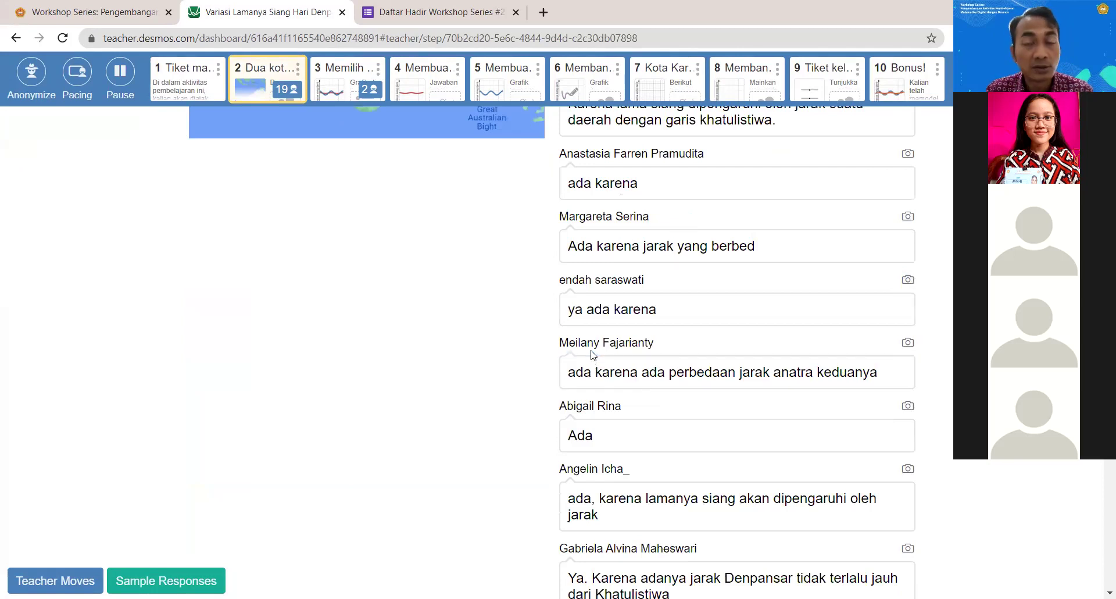
click(907, 342)
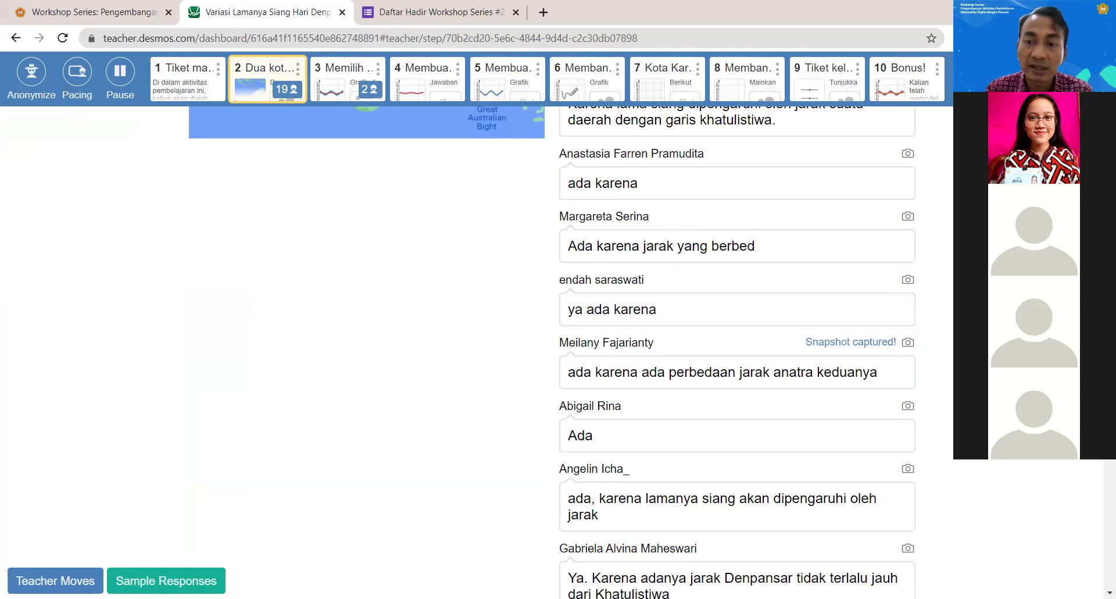
Step: Read further down the responses and capture a snapshot of "Ada, karena jarak Denpasar dan Perth berbeda sehingga mempengaruhi waktu"
scroll(737, 349, down, 1)
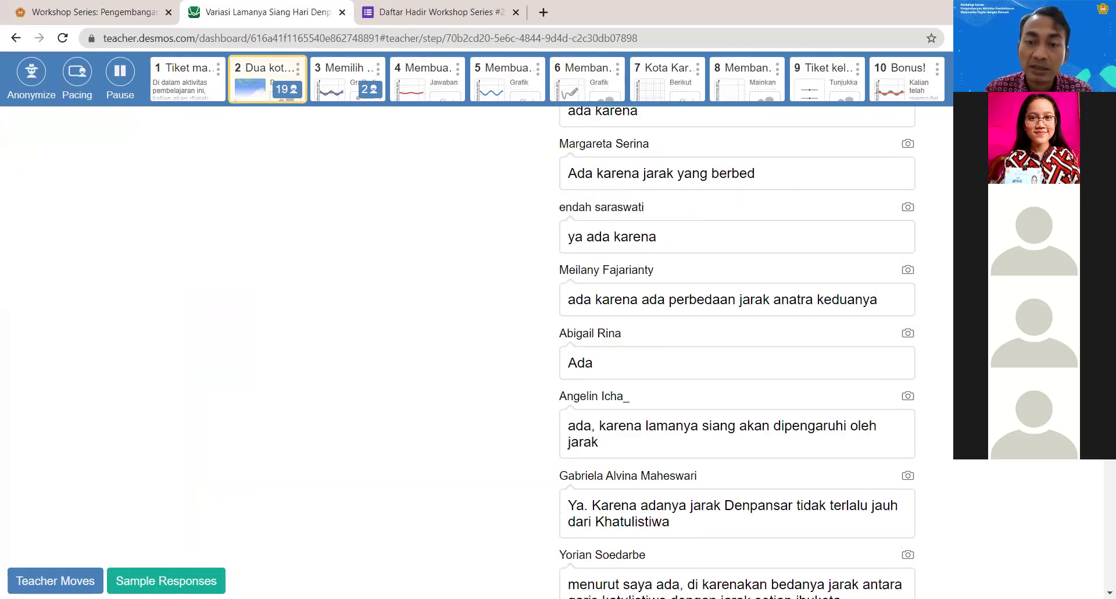
scroll(737, 349, down, 2)
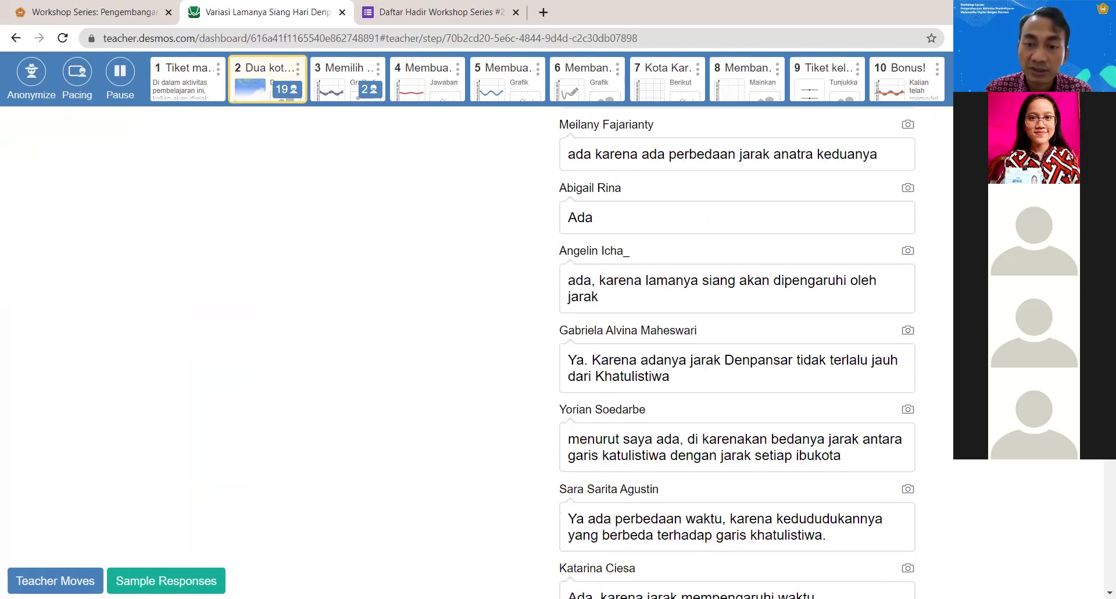
scroll(737, 349, down, 3)
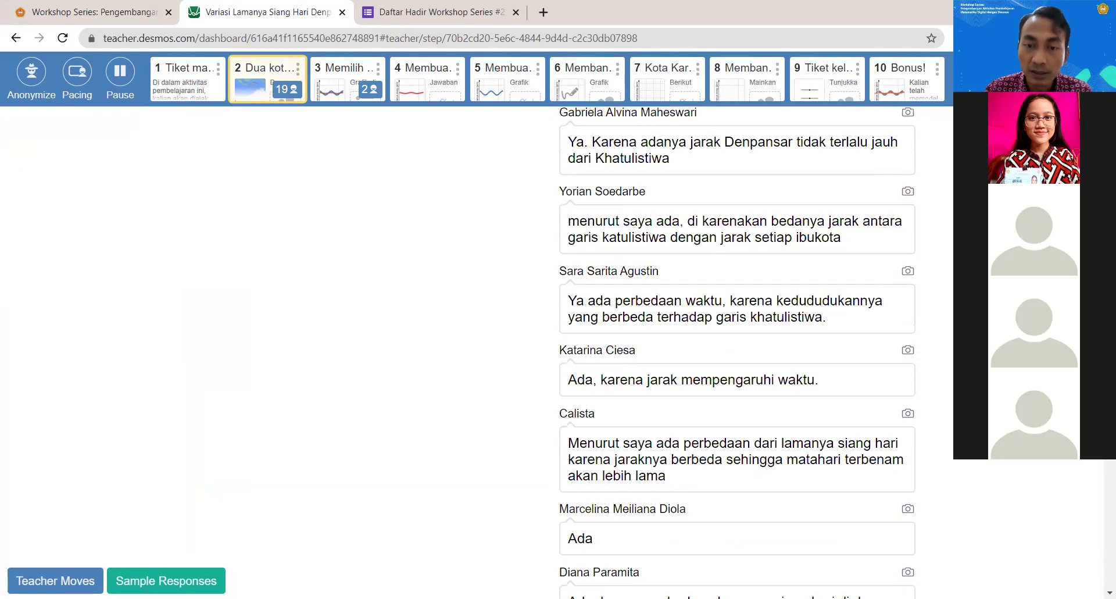
scroll(738, 349, down, 2)
scroll(737, 349, down, 1)
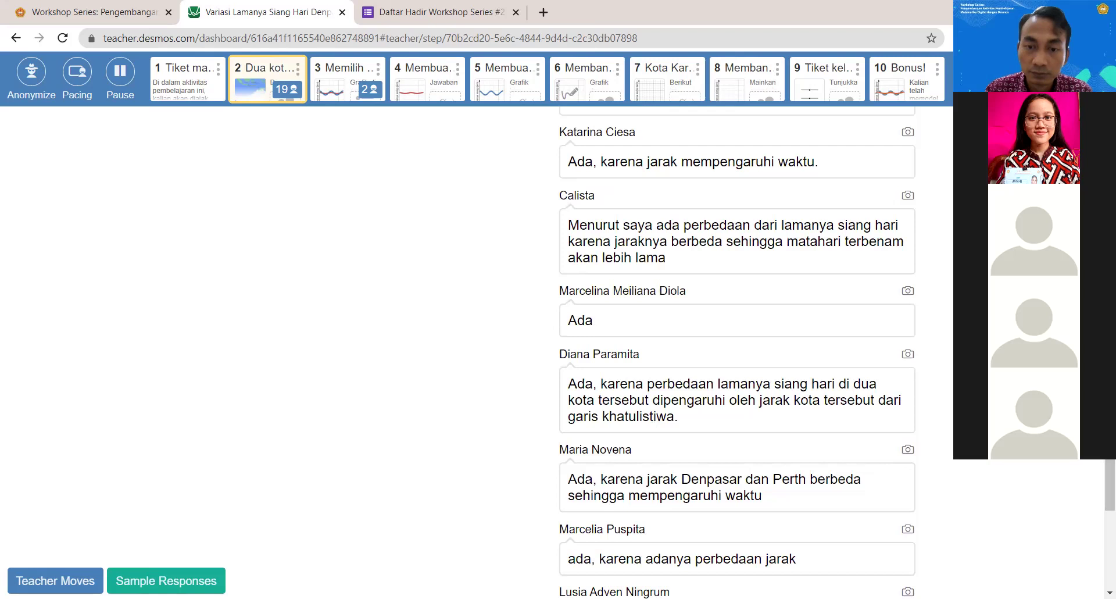
scroll(737, 349, down, 1)
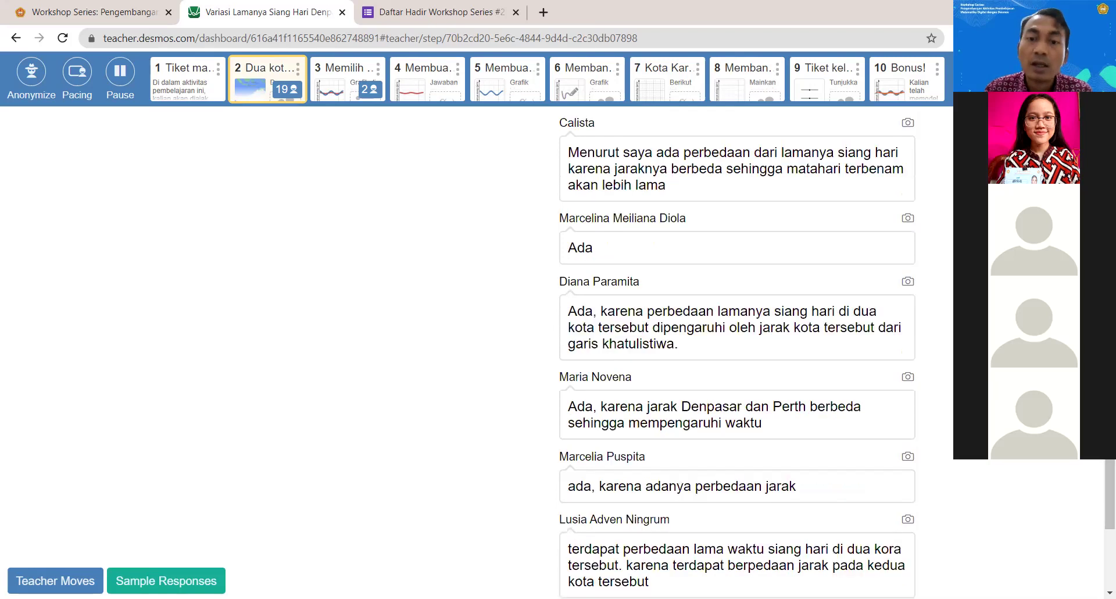
click(907, 377)
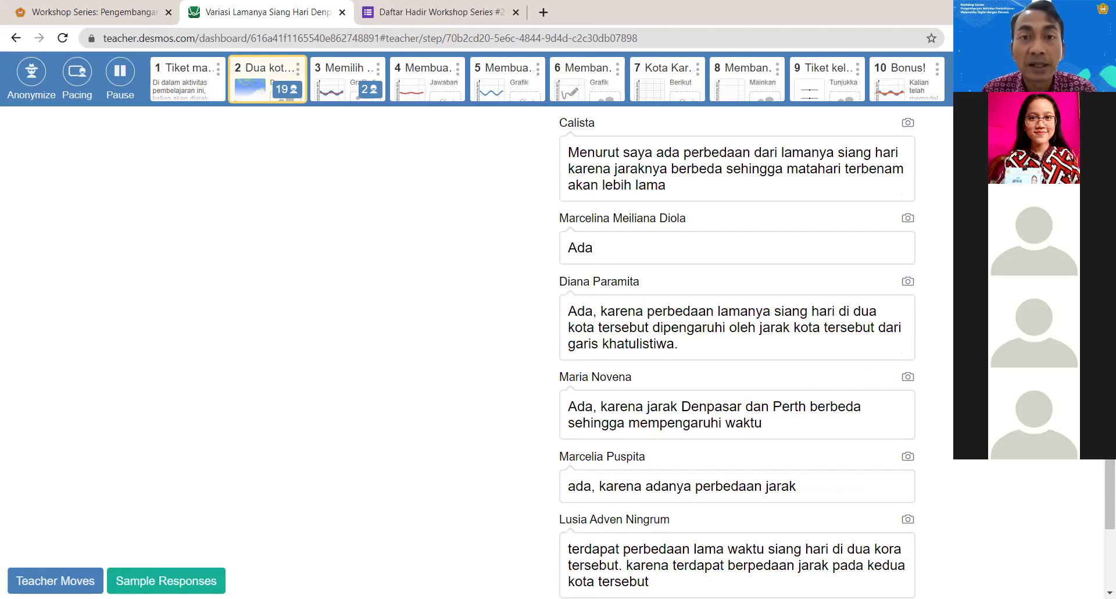
Step: Place each of the three captured screen 2 snapshots in its own new album on the Snapshots page
scroll(203, 222, up, 11)
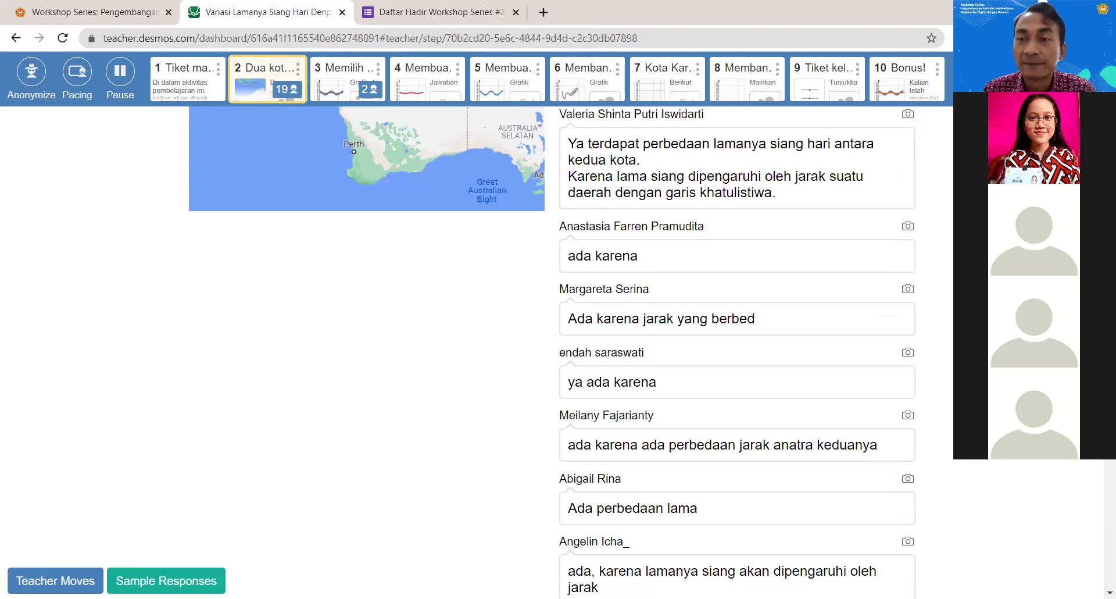
scroll(858, 74, up, 6)
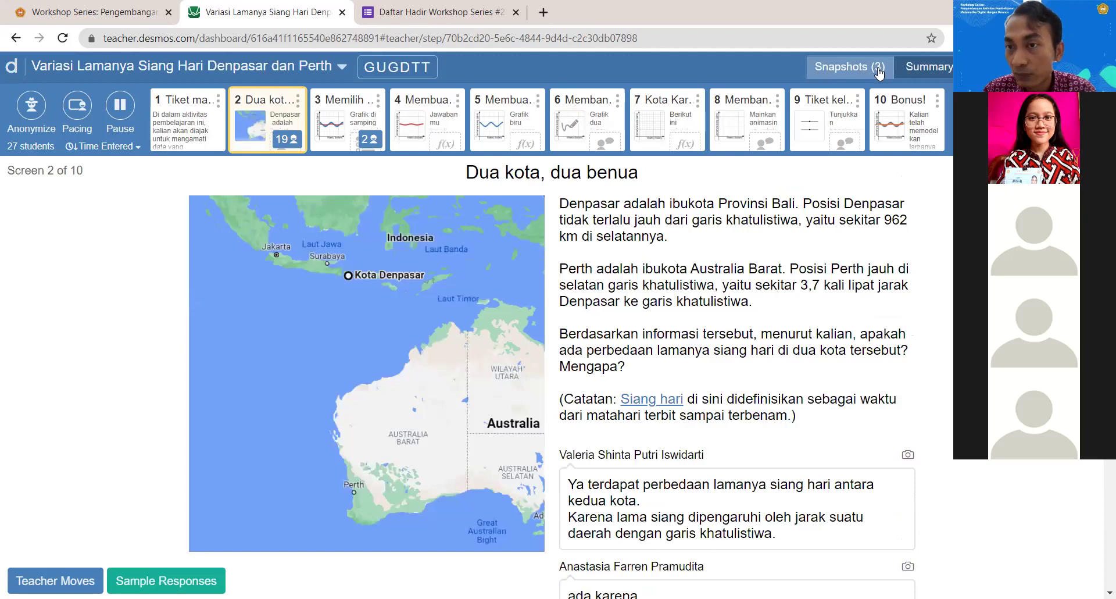
click(879, 73)
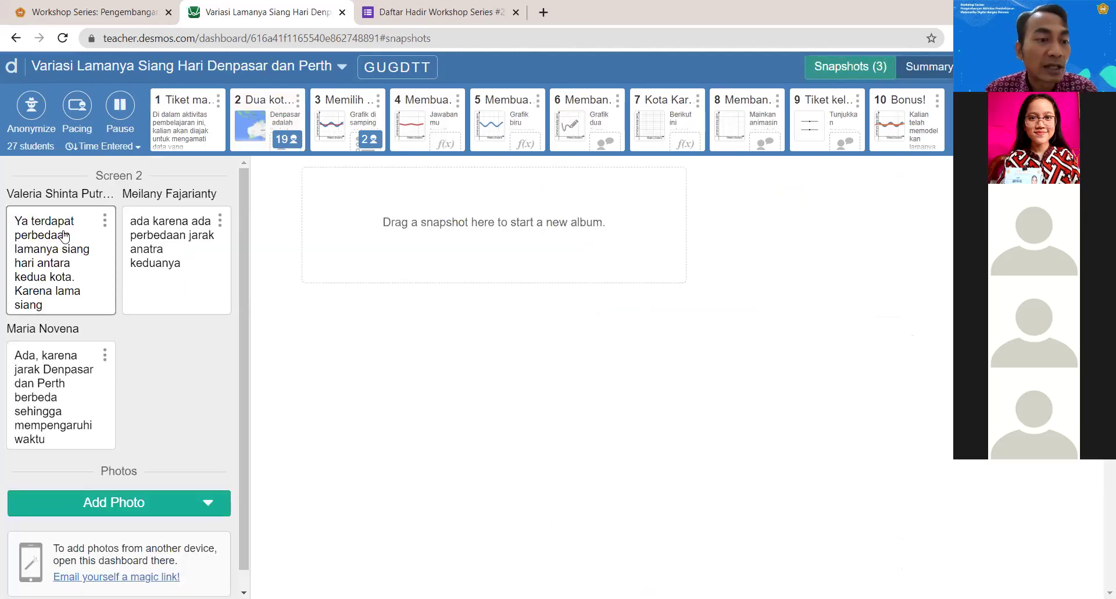
drag(97, 263, 482, 256)
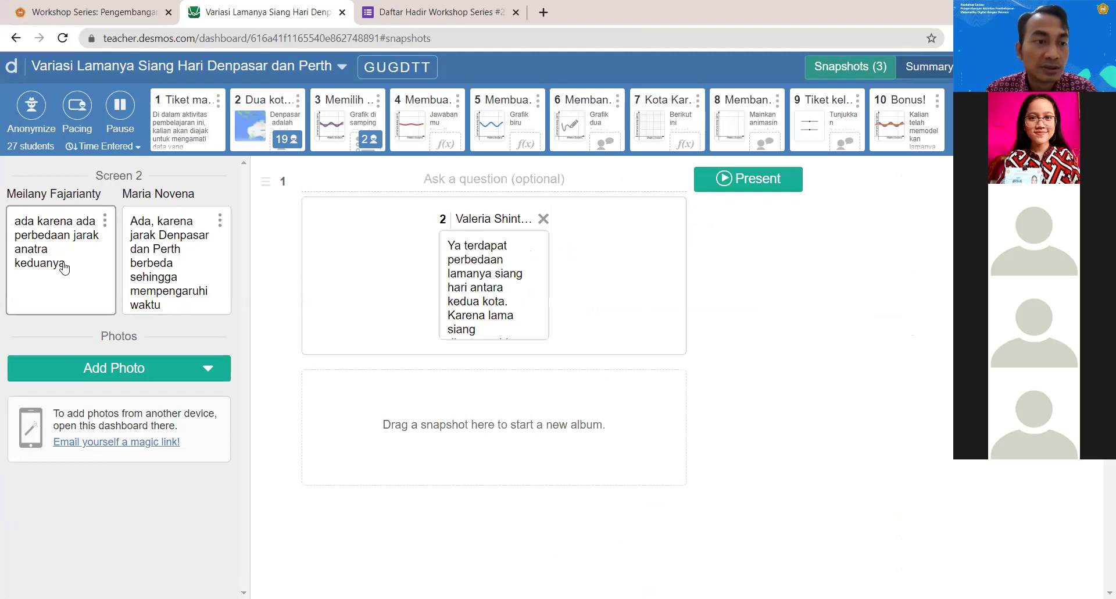
drag(64, 250, 524, 439)
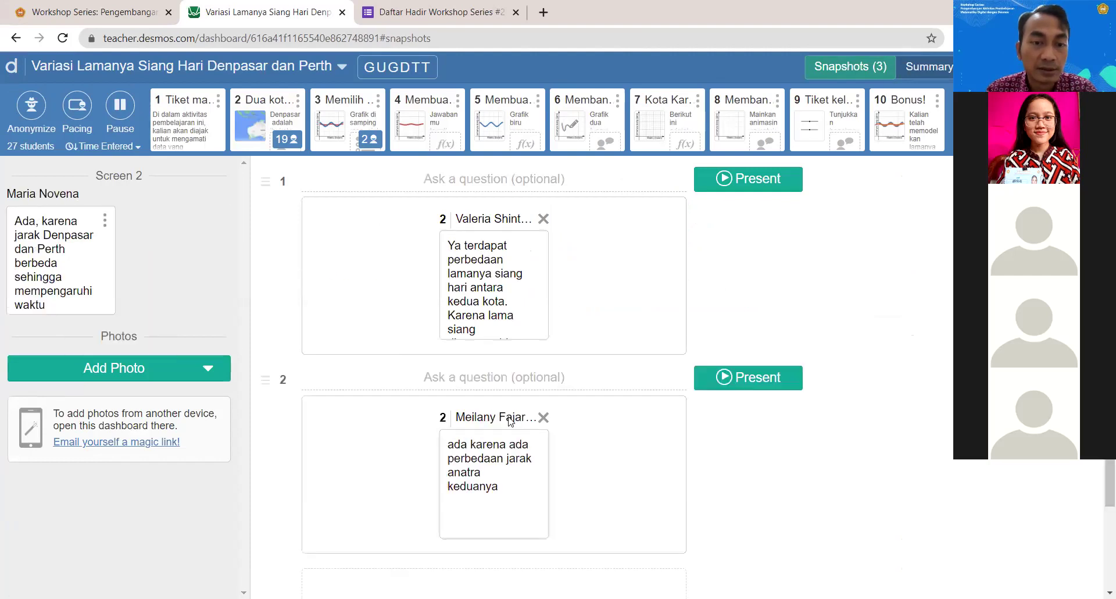
scroll(633, 418, down, 2)
drag(65, 243, 495, 495)
scroll(618, 464, down, 2)
scroll(618, 466, up, 4)
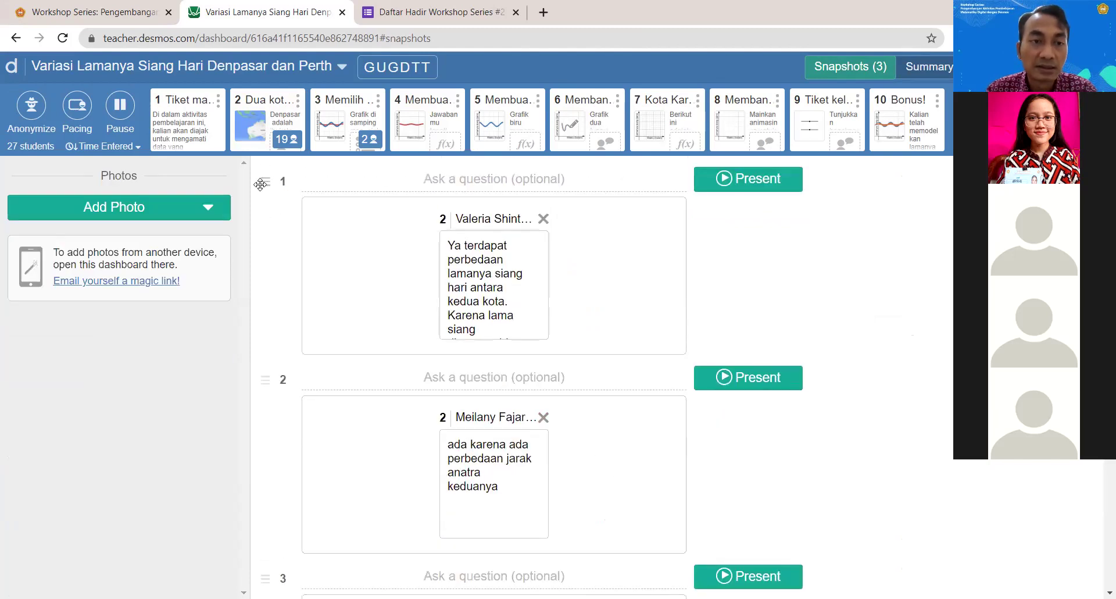
Step: Gather all three snapshots in the first album, with the "ada karena ada perbedaan jarak" response first, and present the album
drag(262, 180, 293, 201)
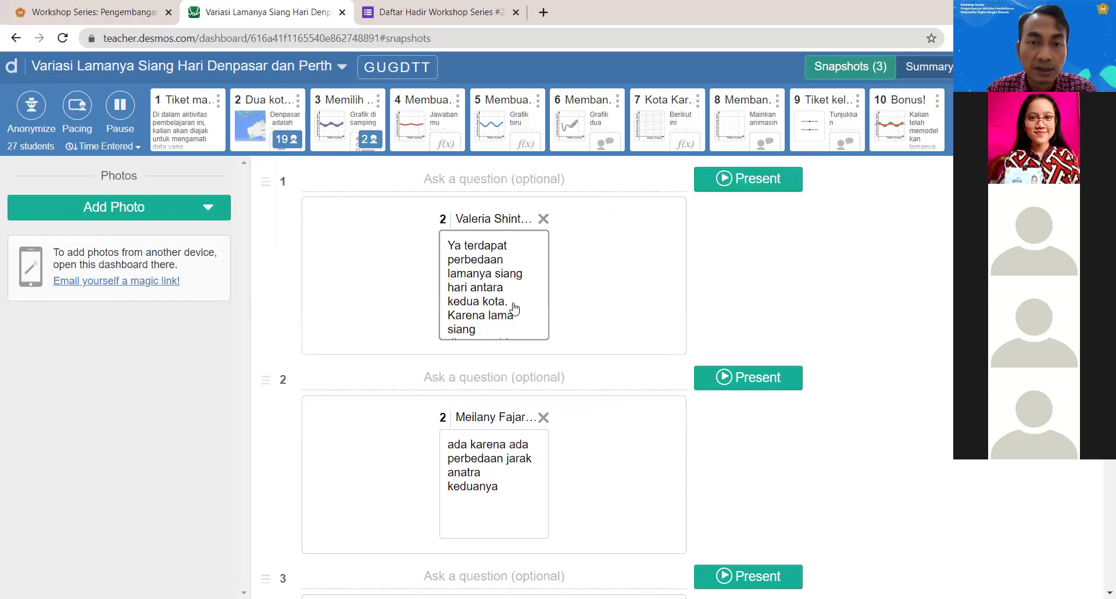
drag(501, 472, 369, 273)
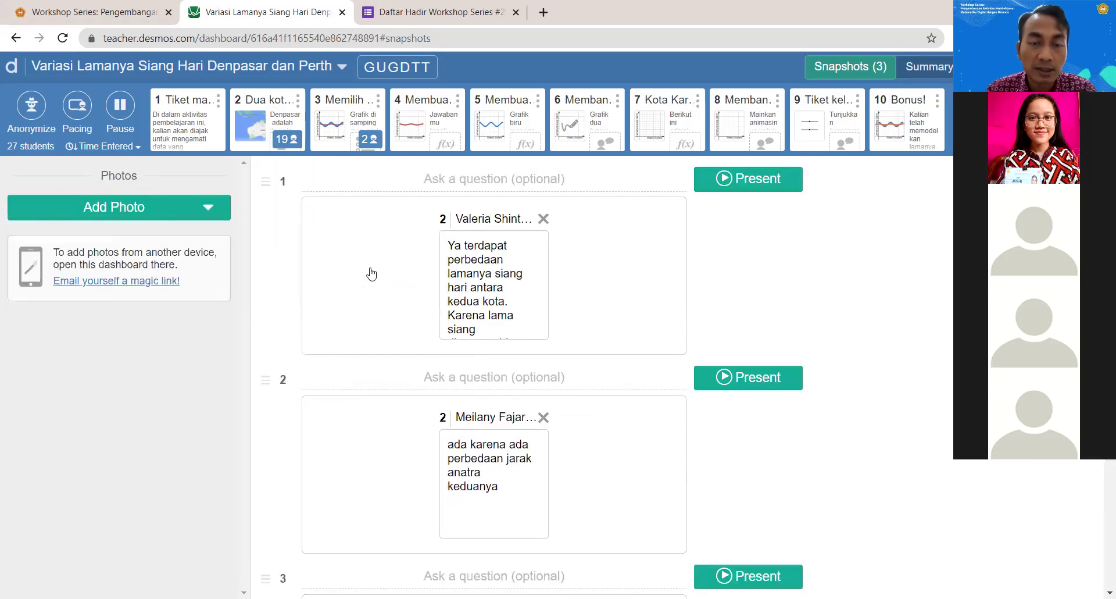
drag(511, 460, 363, 265)
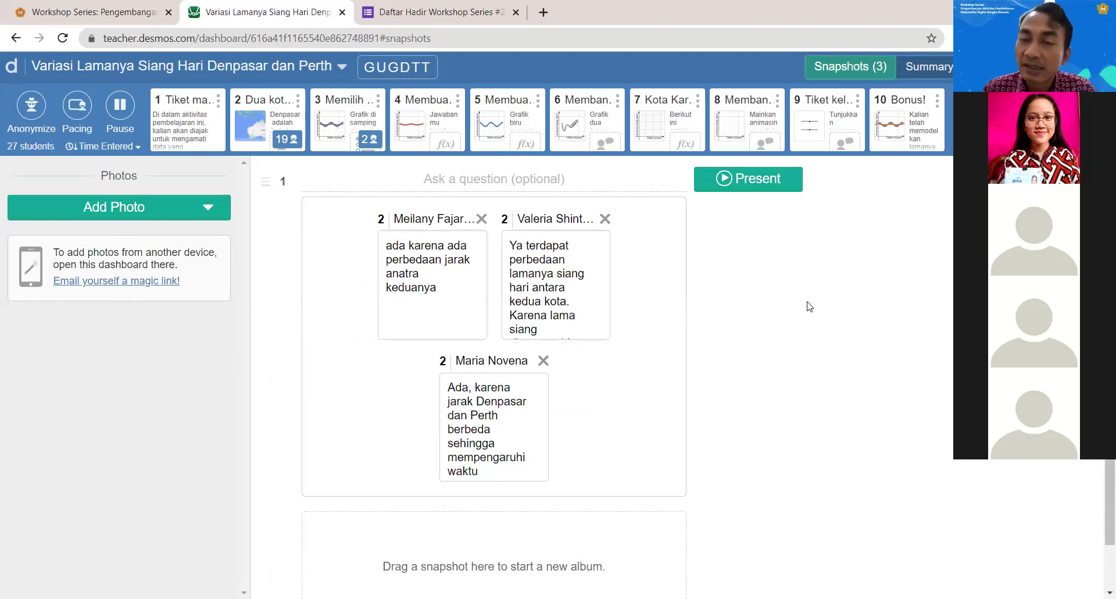
click(750, 181)
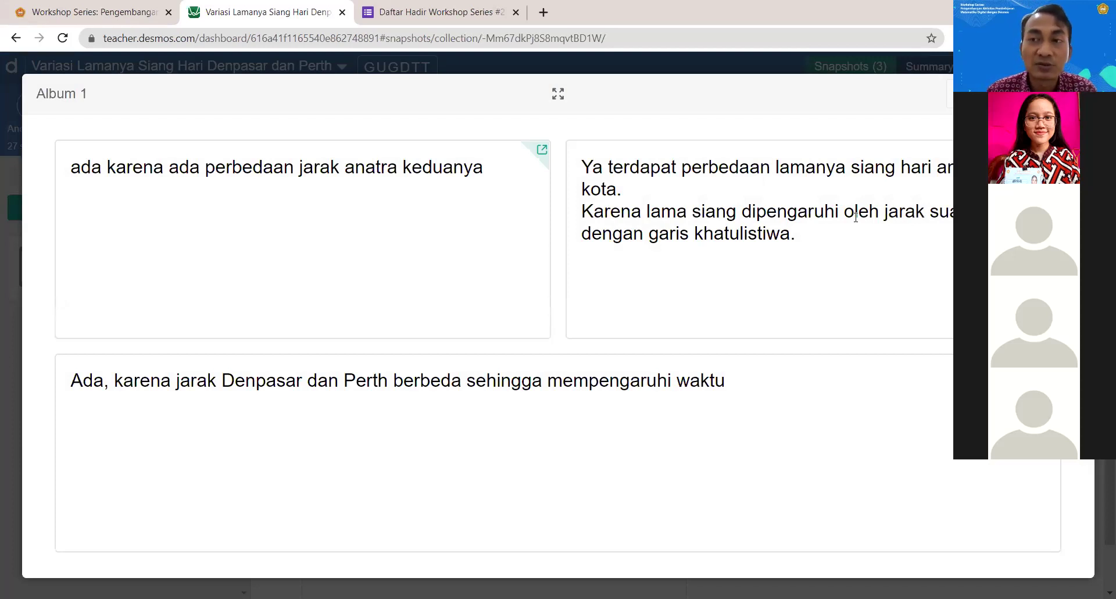
click(656, 378)
Step: Split the combined album, moving the "Ya terdapat perbedaan" and "ada karena ada perbedaan jarak" snapshots into separate albums of their own
drag(549, 285, 509, 495)
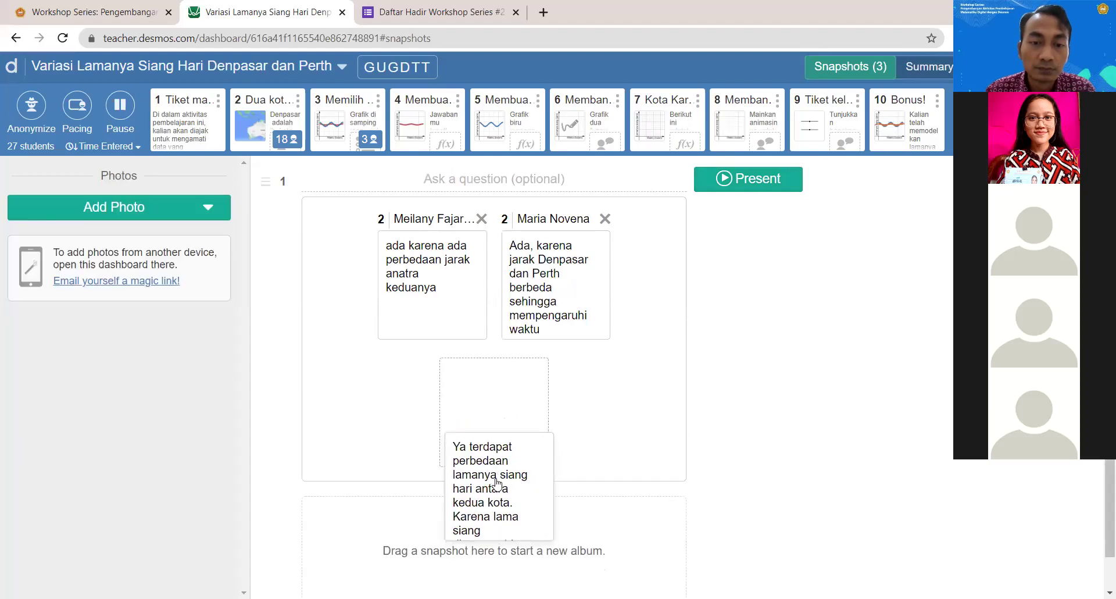
scroll(574, 417, down, 1)
drag(444, 242, 467, 555)
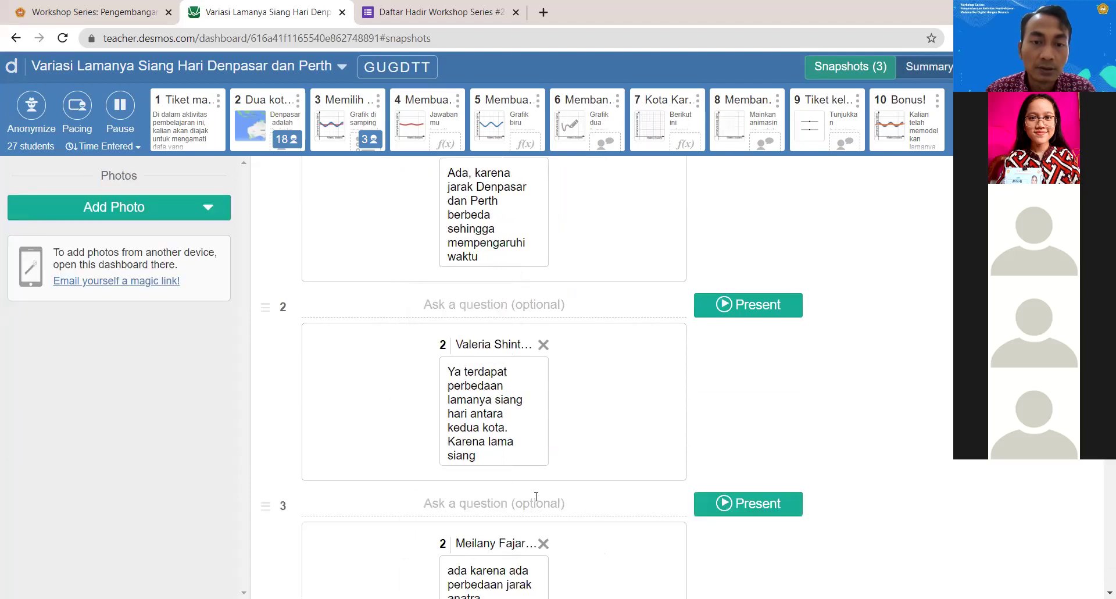
Step: Present Album 1 and advance to Album 2 twice, highlight the words about "garis khatulistiwa" in the second album's response, and end the presentation
scroll(555, 494, up, 1)
click(763, 176)
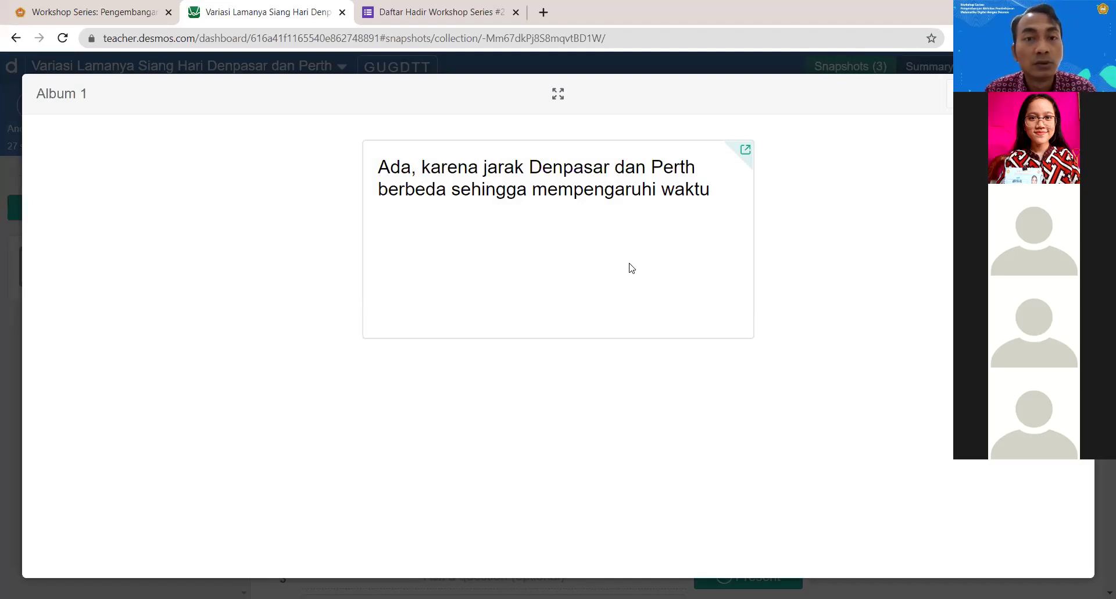
key(Right)
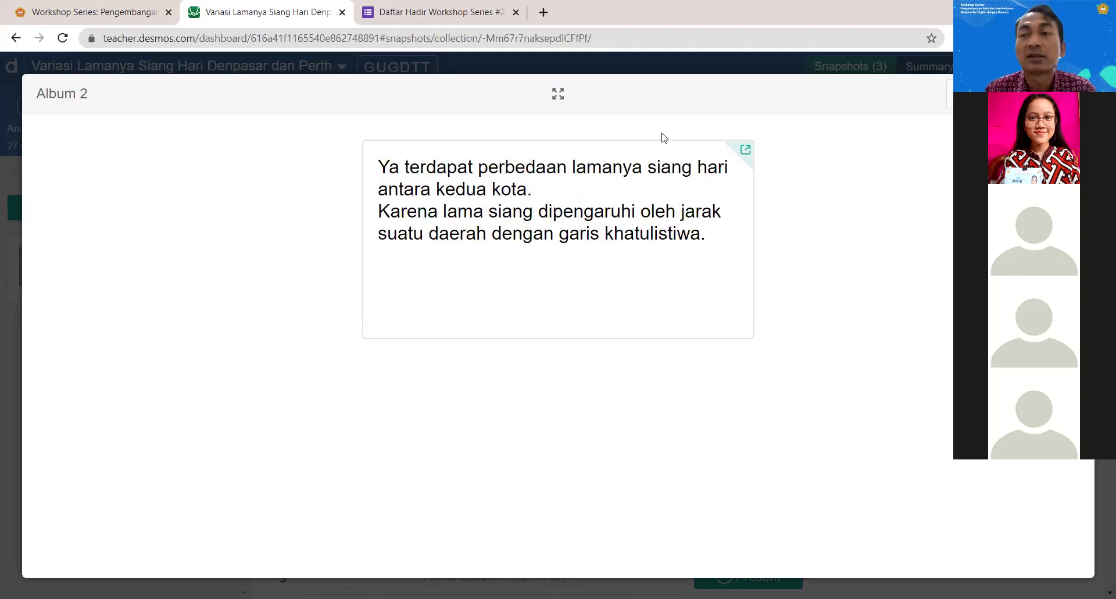
key(Escape)
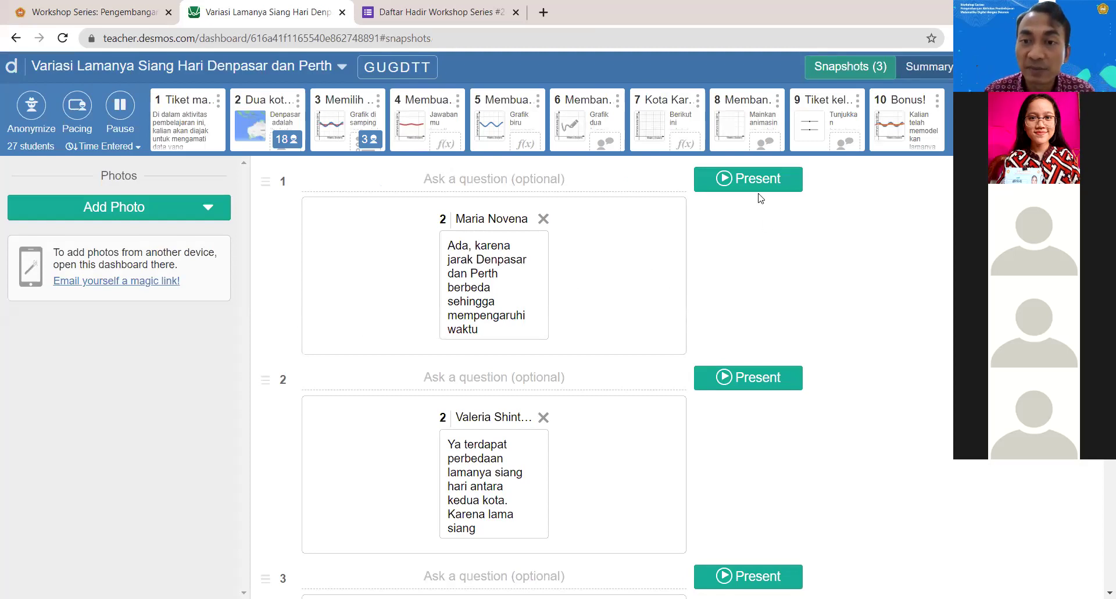
click(756, 178)
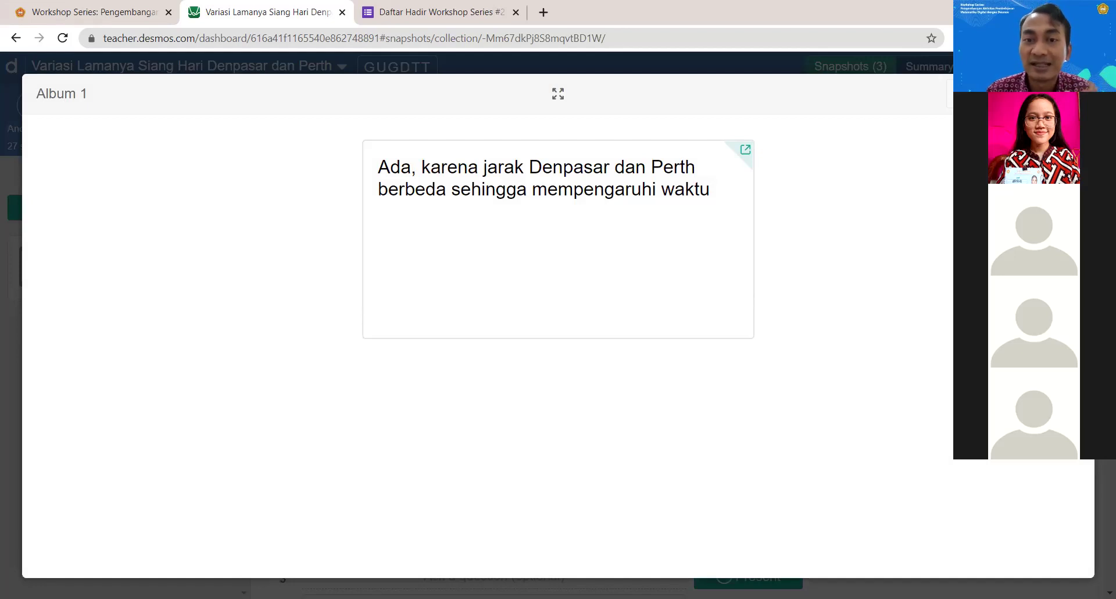
key(Right)
drag(513, 233, 700, 247)
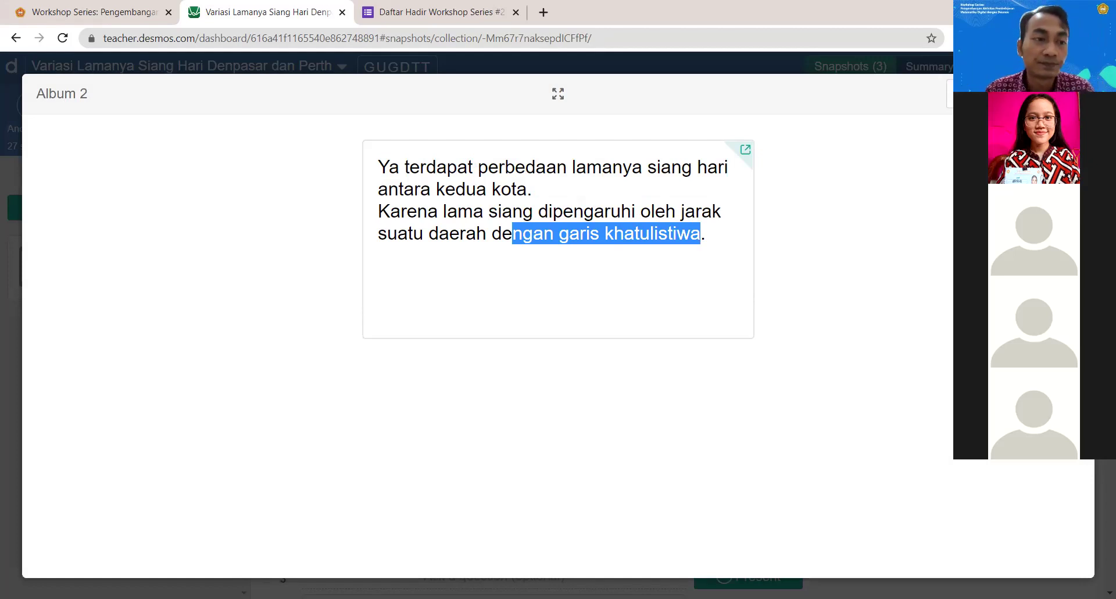
click(748, 236)
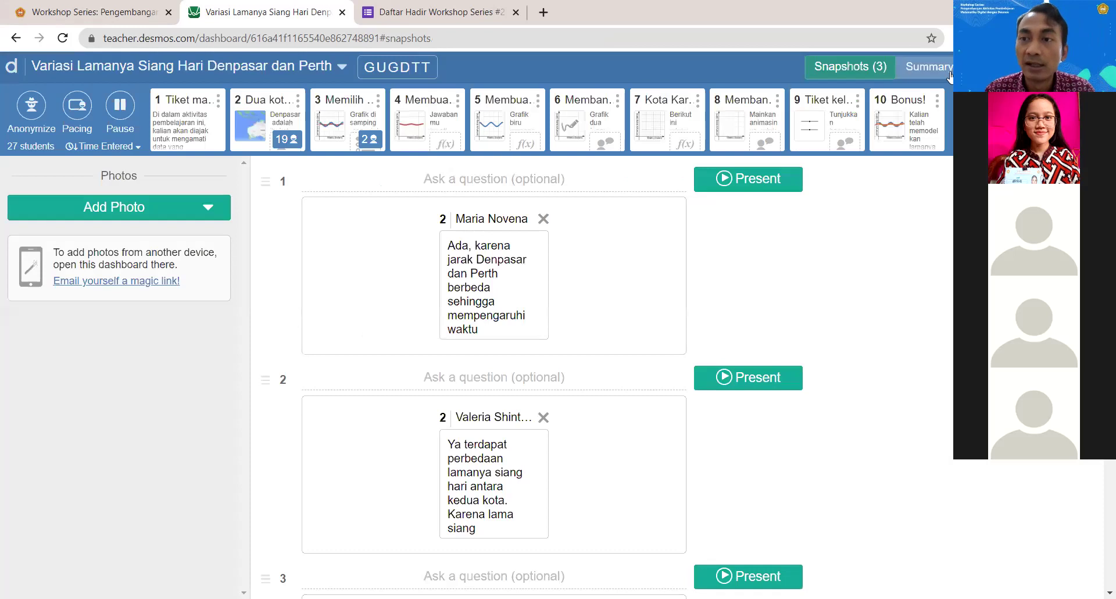
Step: Review the whole class's progress across the ten screens in the summary
click(921, 68)
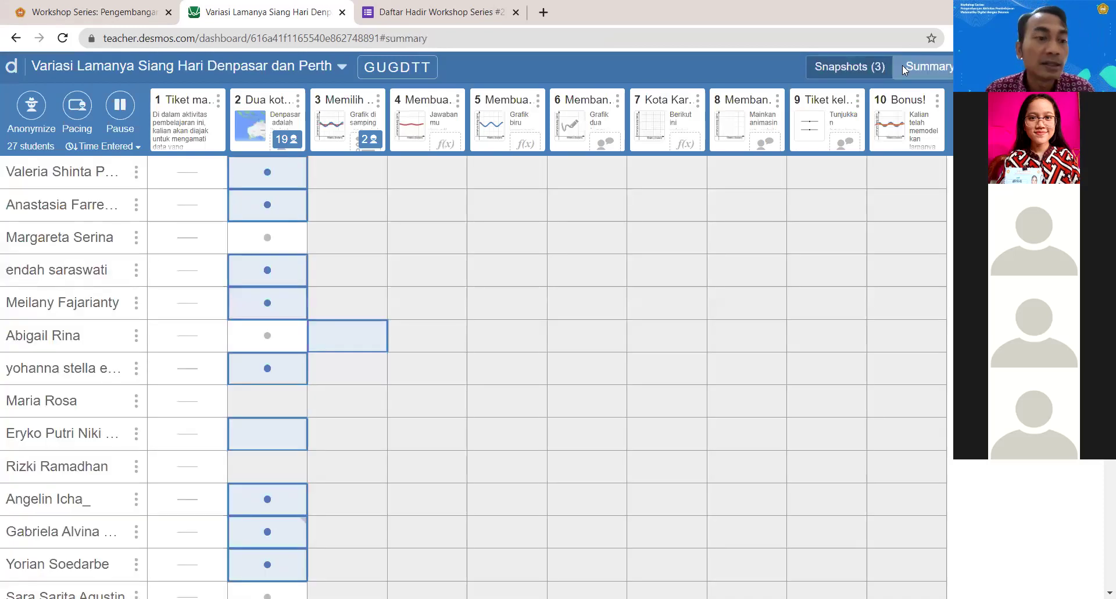
scroll(138, 454, down, 9)
scroll(136, 461, up, 4)
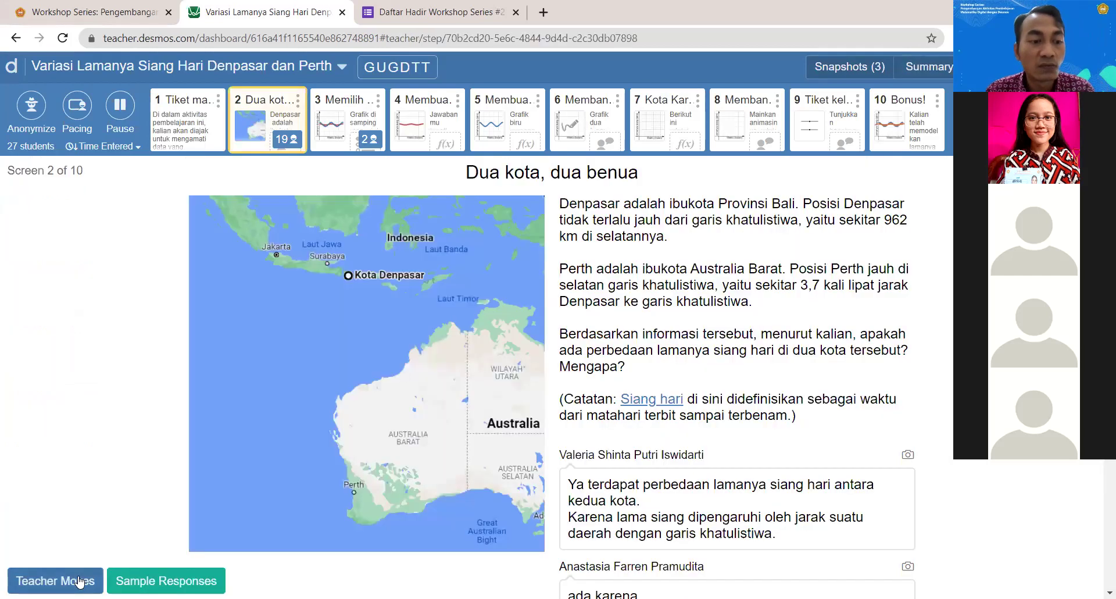
Step: Read screen 2's Teacher Moves alongside the on-screen "Catatan" definition of siang hari, read its Sample Responses, and close them
click(81, 580)
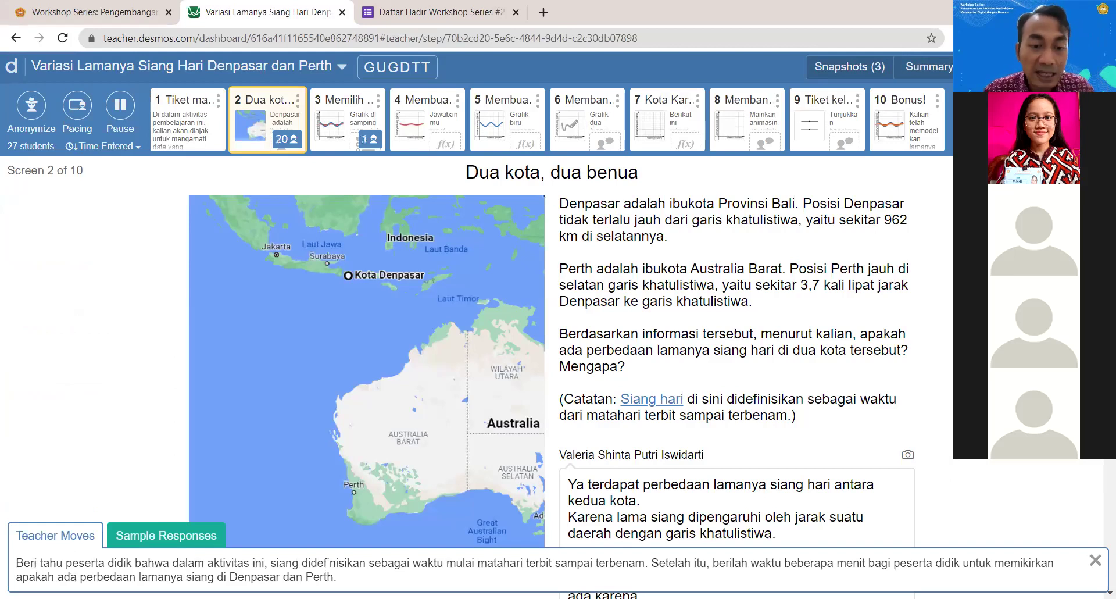
drag(565, 400, 805, 418)
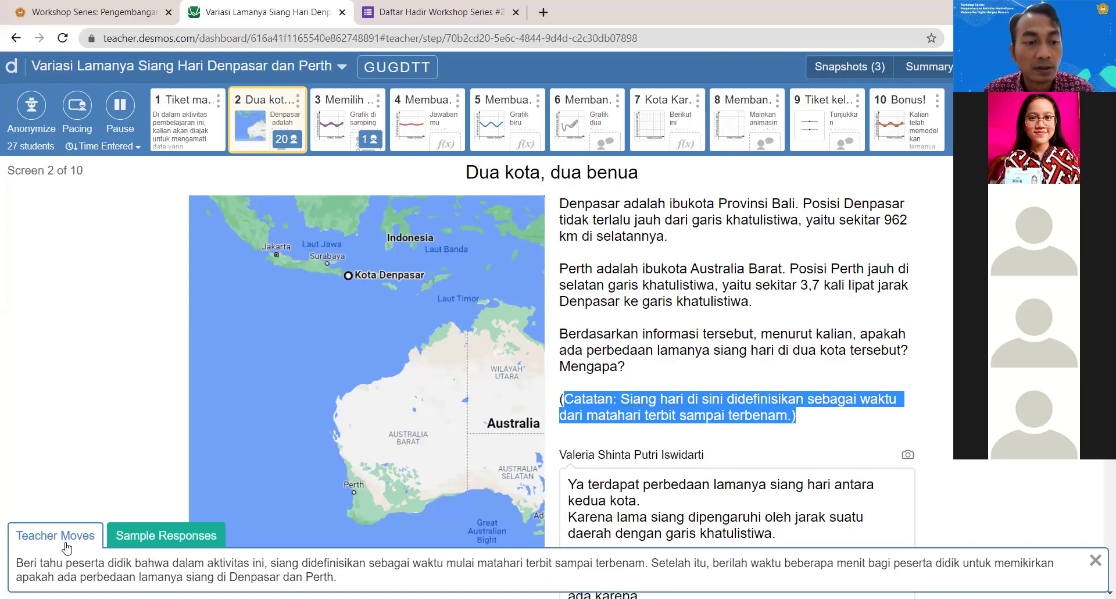
click(145, 538)
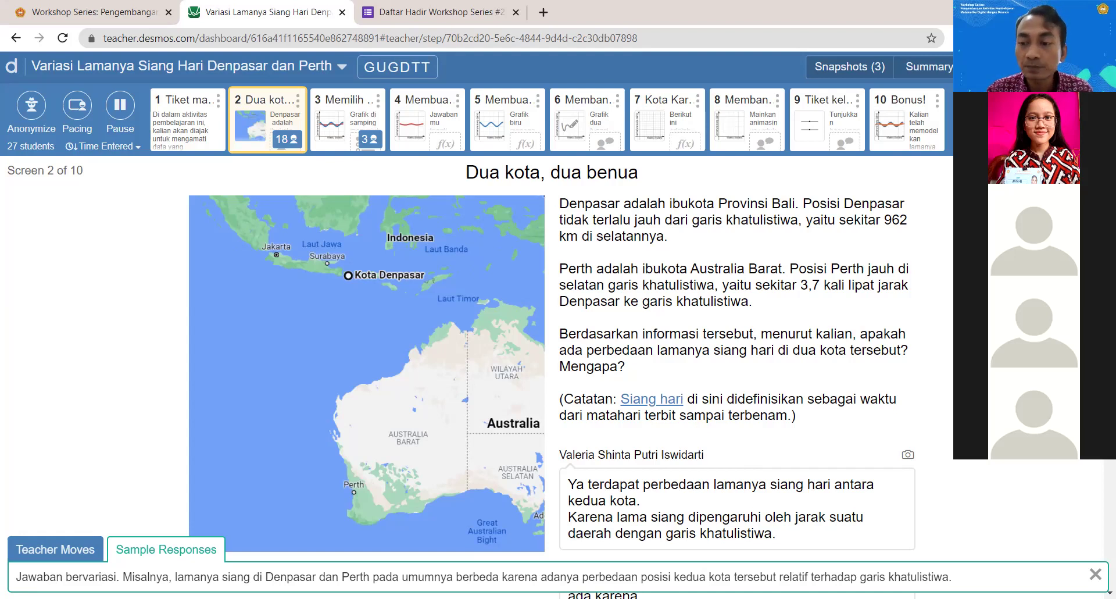
click(1095, 577)
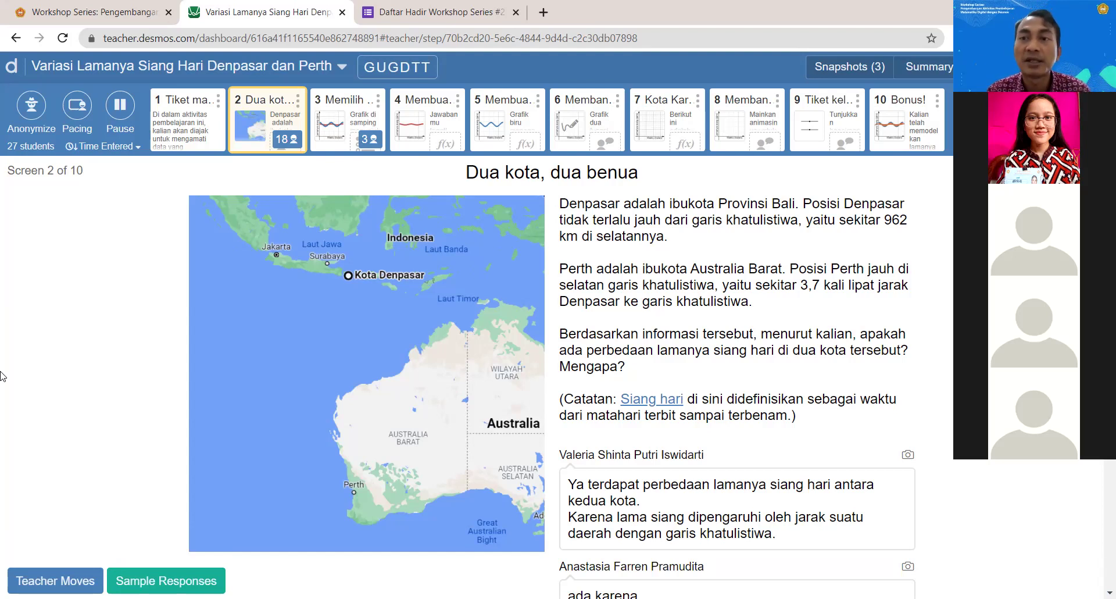
Step: Return from screen 2 to the class summary and check the students' progress through the full roster
click(857, 67)
click(930, 66)
scroll(610, 428, down, 5)
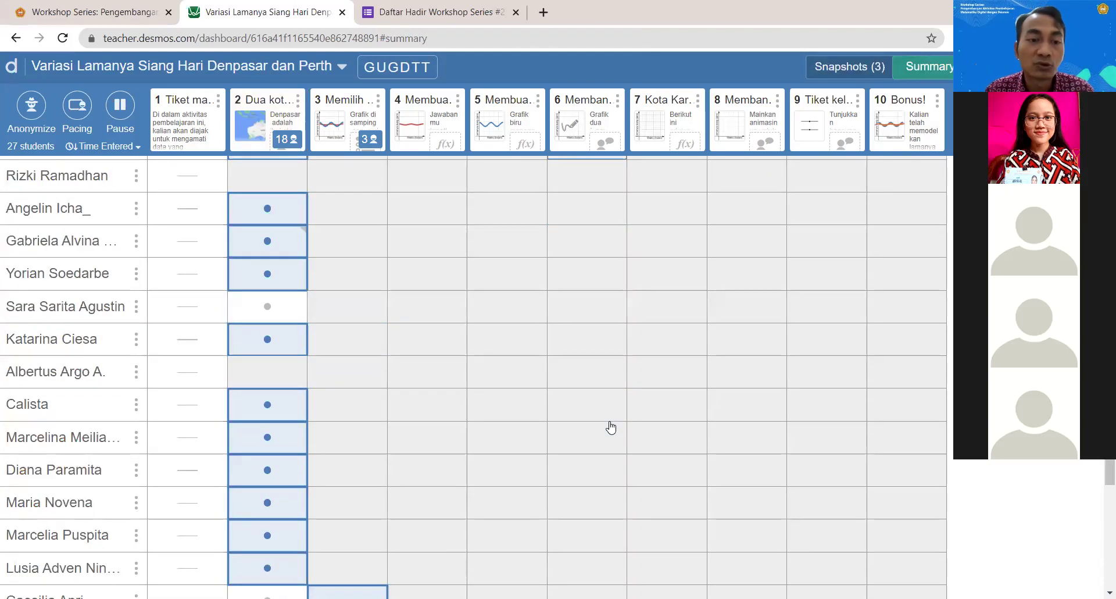
scroll(610, 428, down, 3)
scroll(610, 428, up, 8)
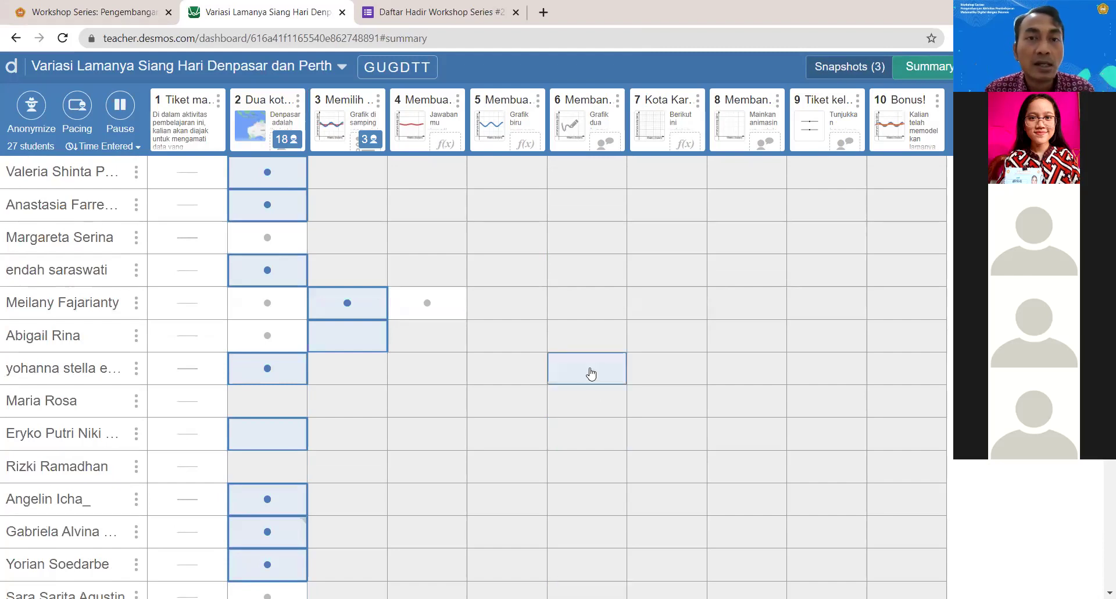
Step: Open the Desmos home page at desmos.com in a new browser tab
click(544, 12)
click(308, 19)
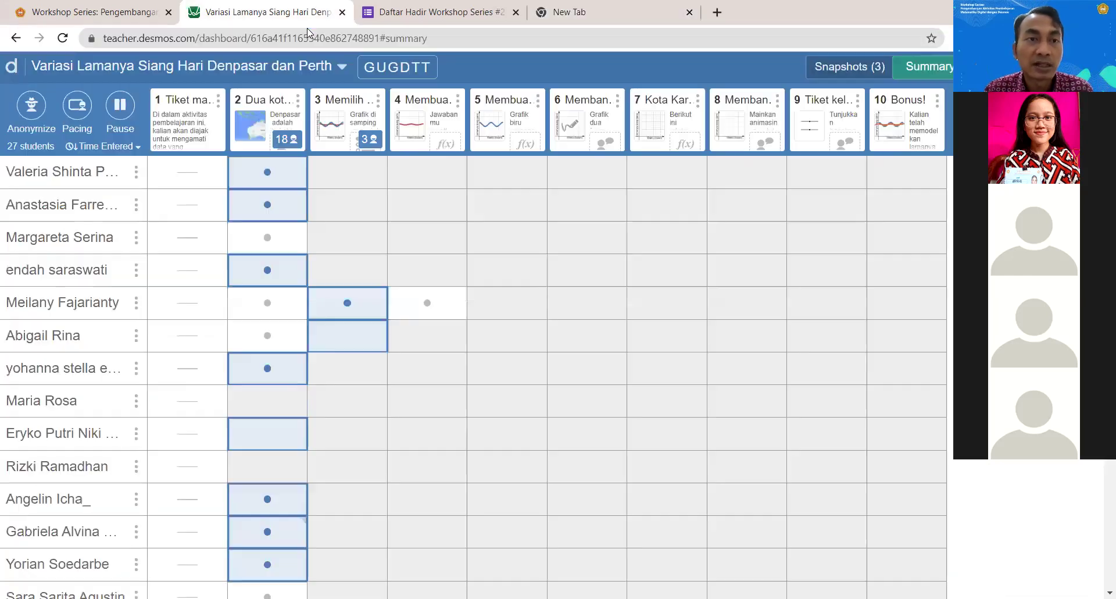
click(578, 22)
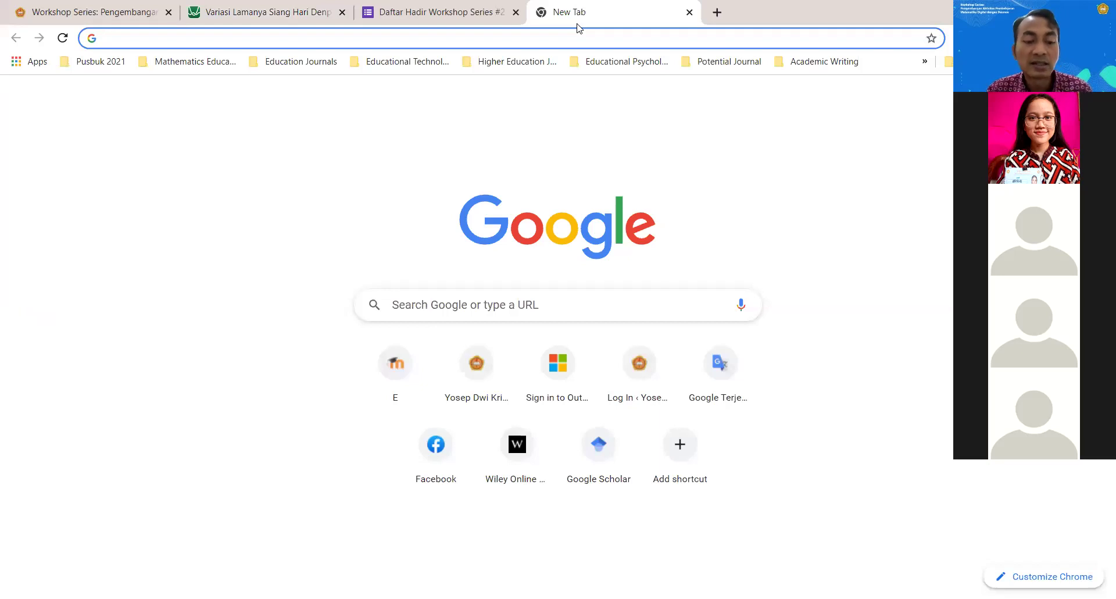
text(desmos.com)
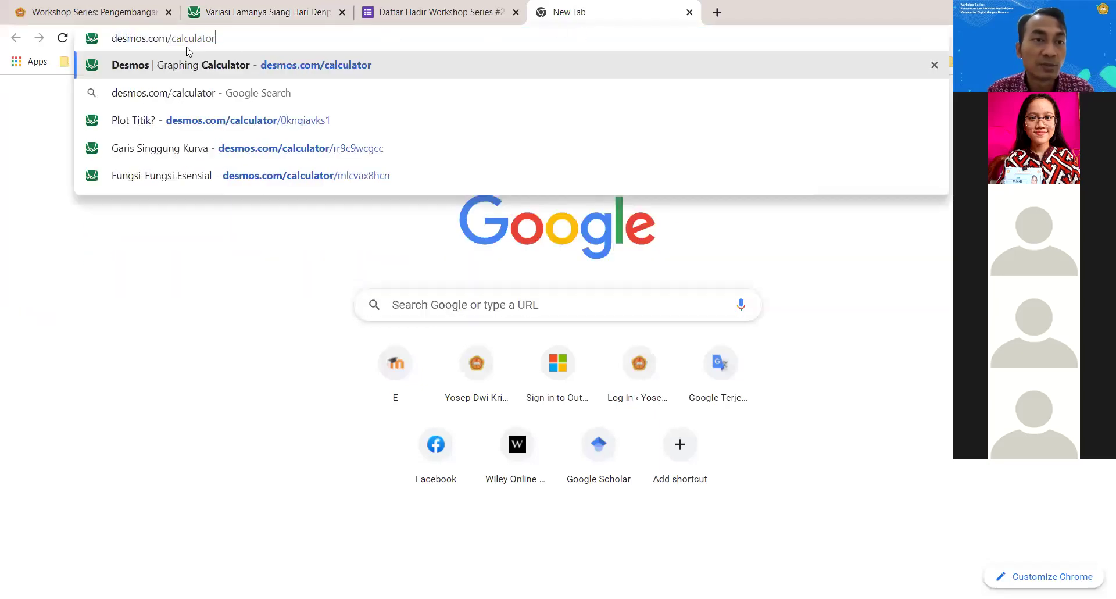
key(Delete)
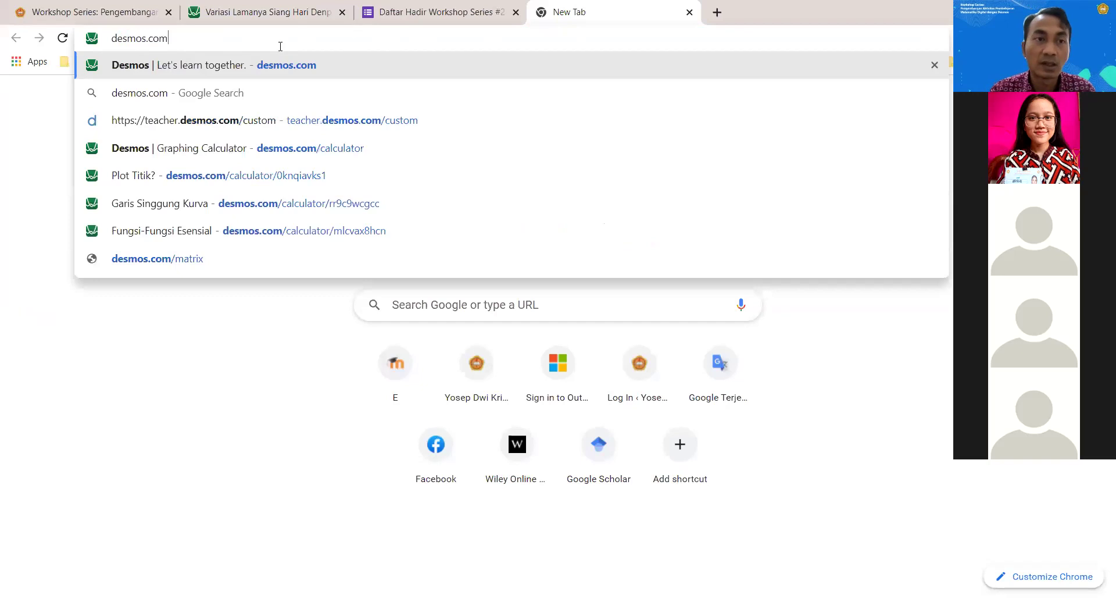
key(Return)
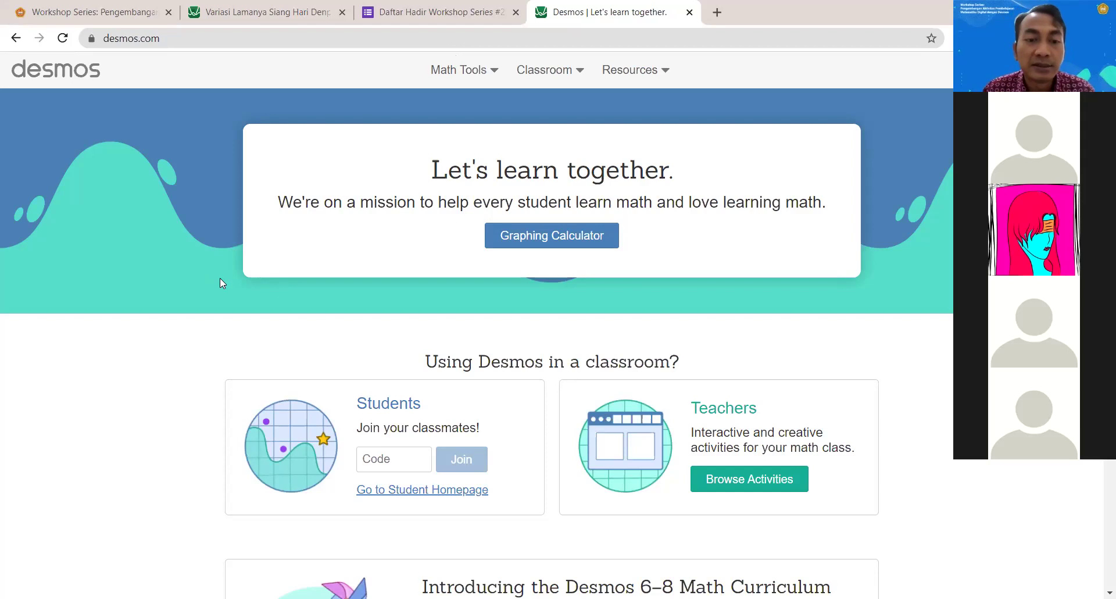
Step: Look over the Desmos home page and the options offered under Math Tools, Classroom and Resources
scroll(171, 300, down, 15)
scroll(172, 302, up, 15)
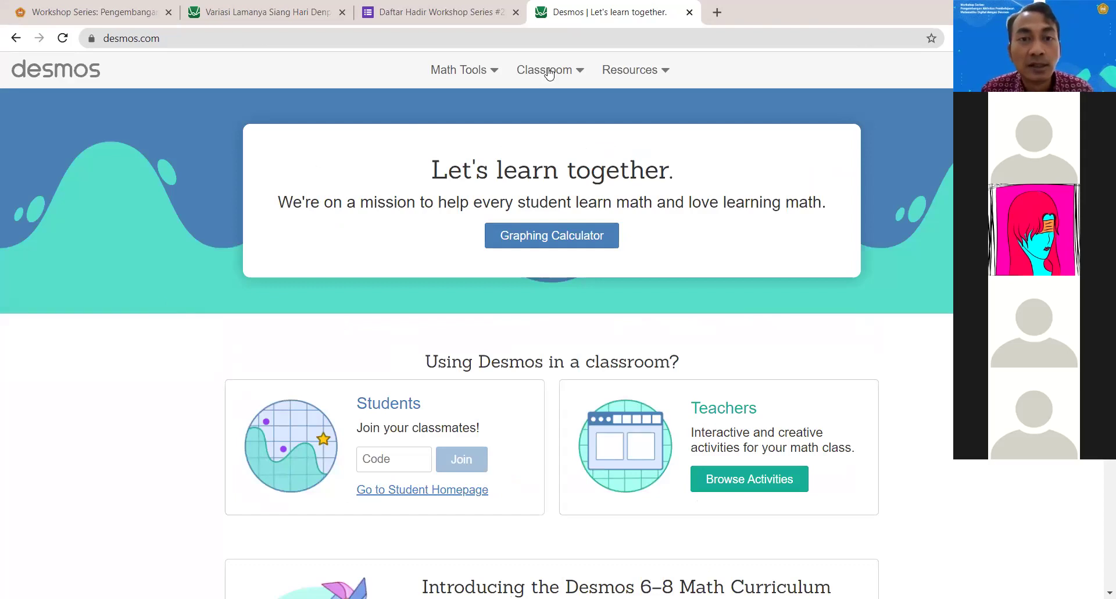
click(465, 71)
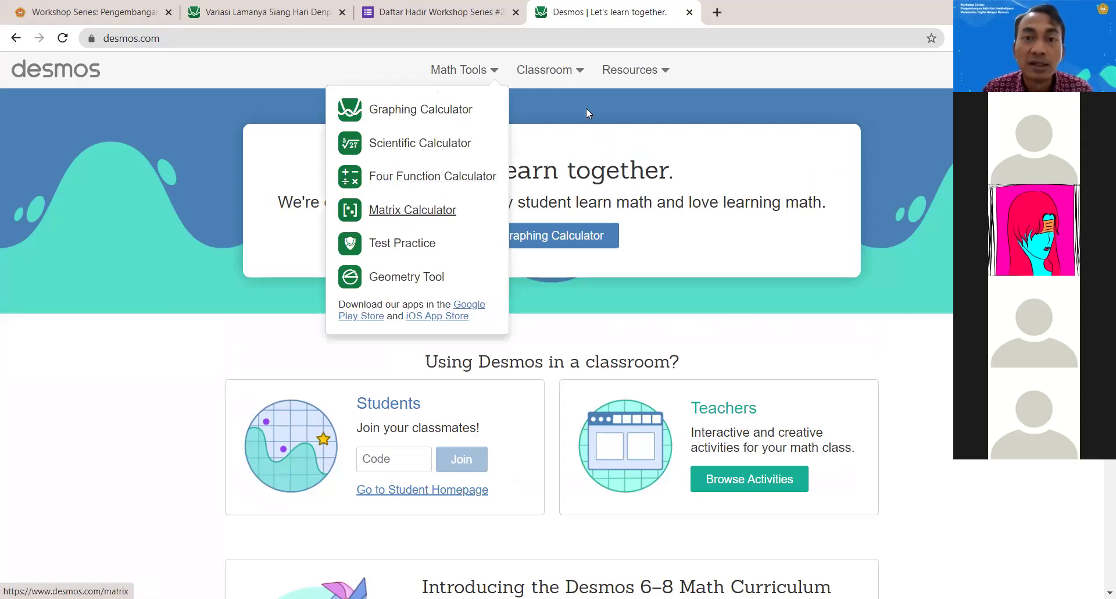
click(574, 71)
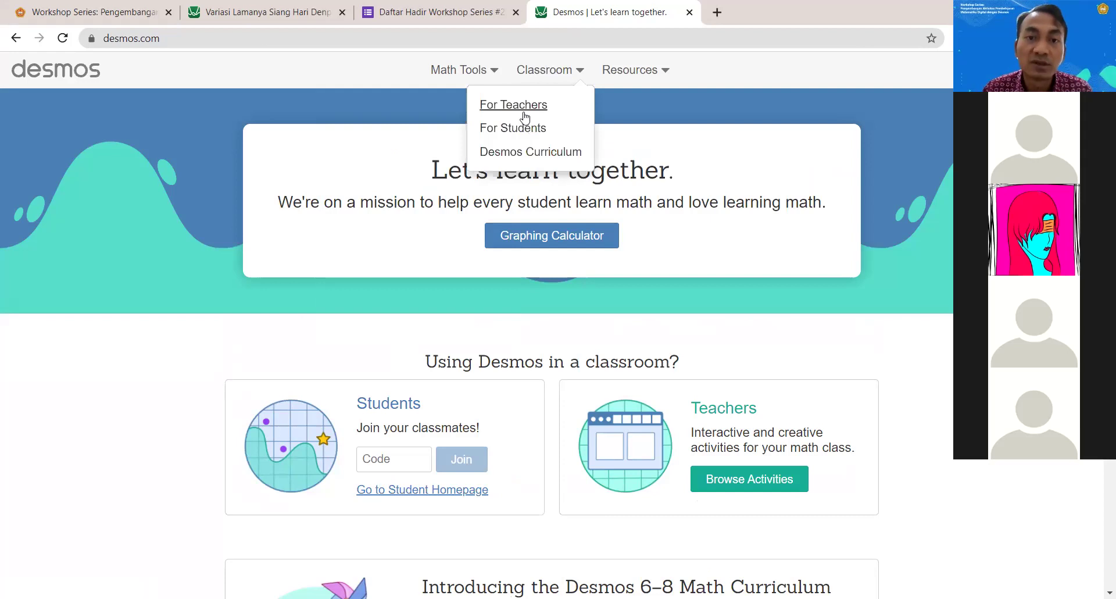
click(628, 70)
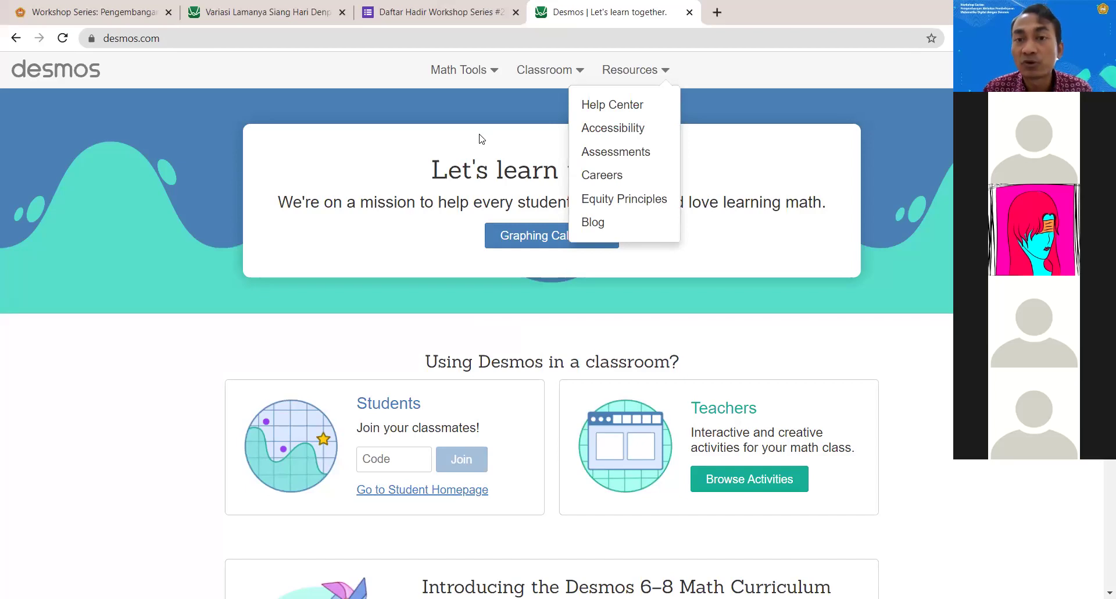
Step: Open the Desmos Help Center in a separate tab, review its topic categories and promoted articles, and close it
right_click(605, 109)
click(621, 115)
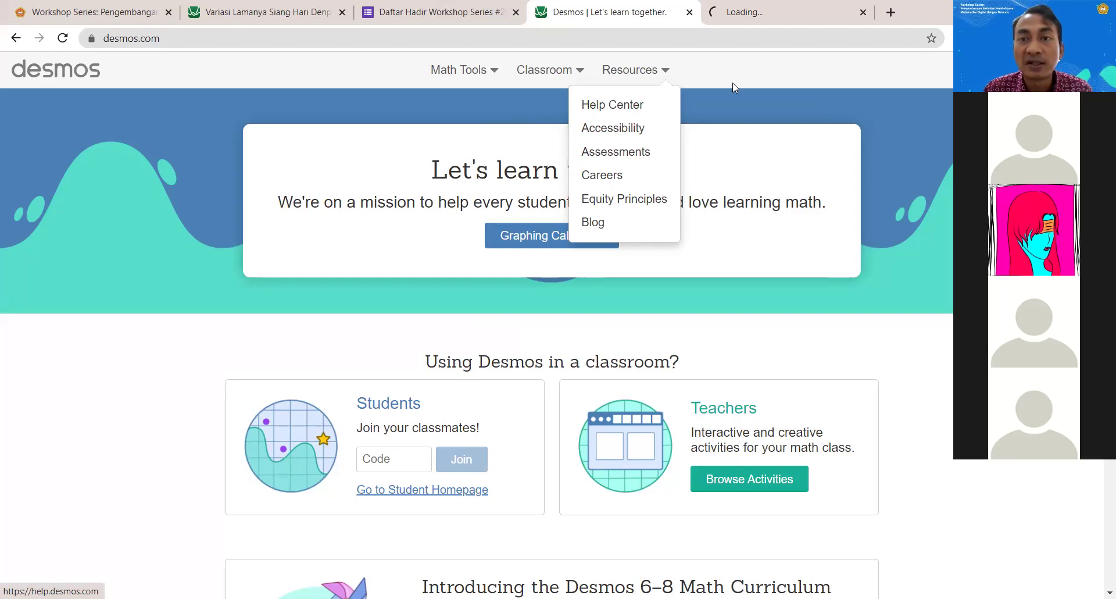
click(773, 26)
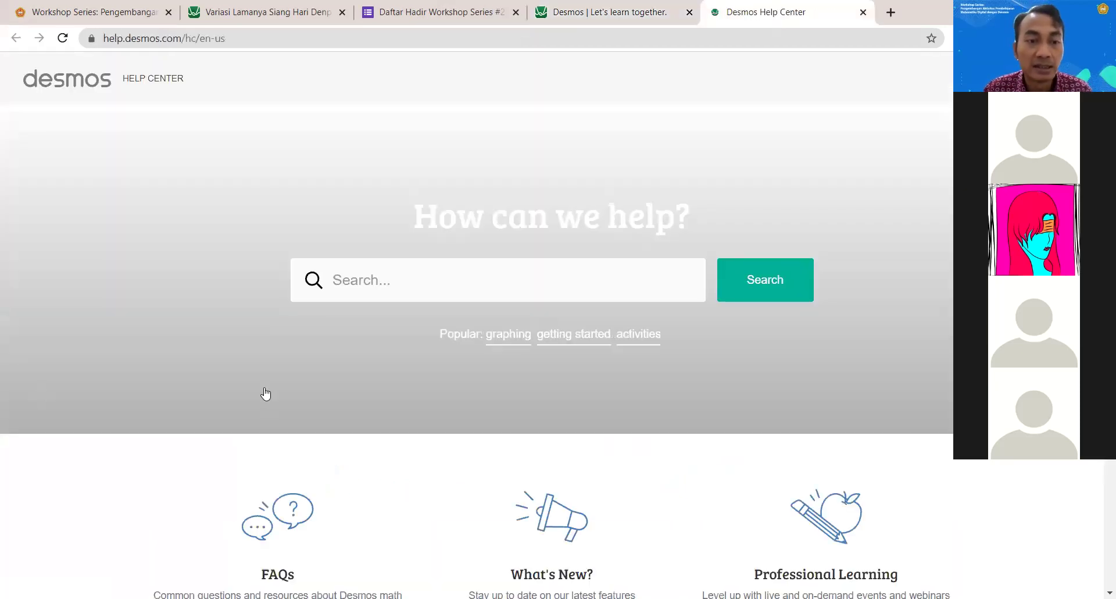
scroll(262, 390, down, 5)
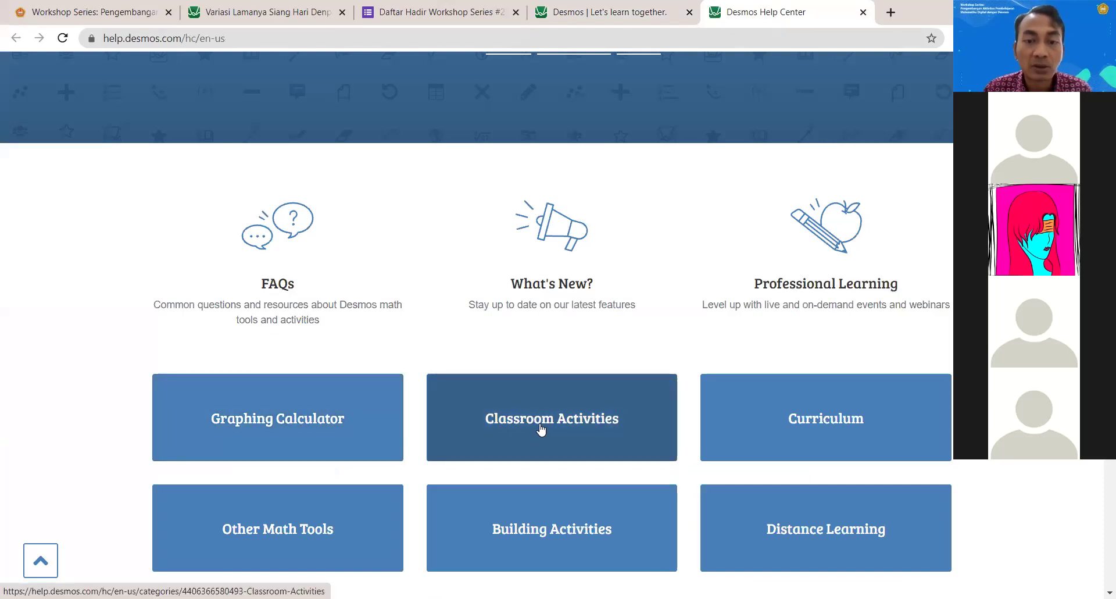
scroll(541, 429, down, 1)
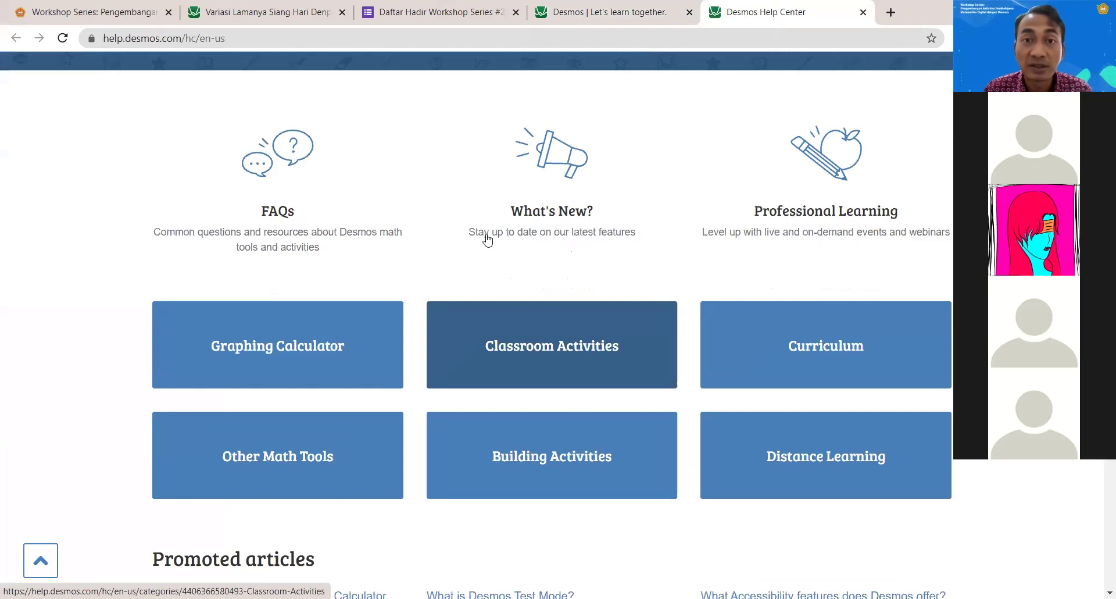
scroll(500, 239, down, 1)
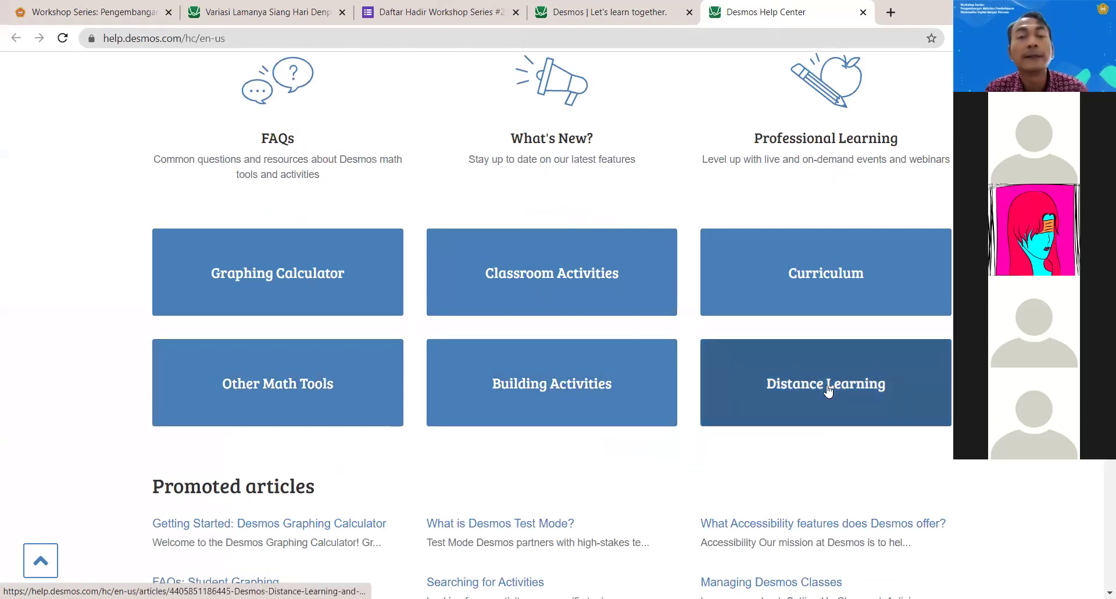
scroll(827, 391, up, 6)
click(863, 12)
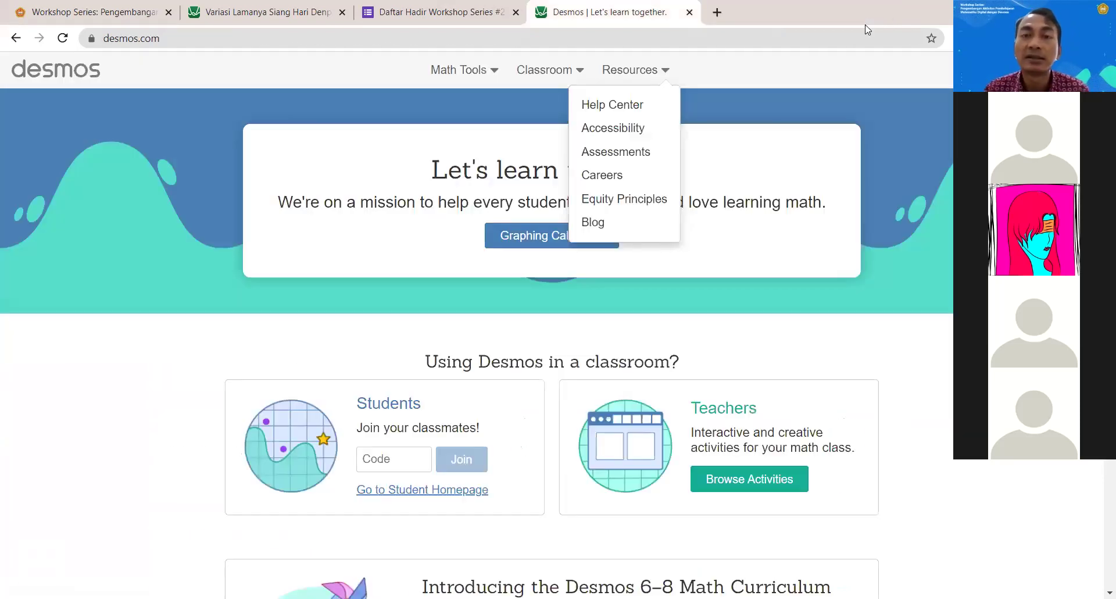
Step: Go from the Desmos home page to the classroom activities site for teachers
click(164, 237)
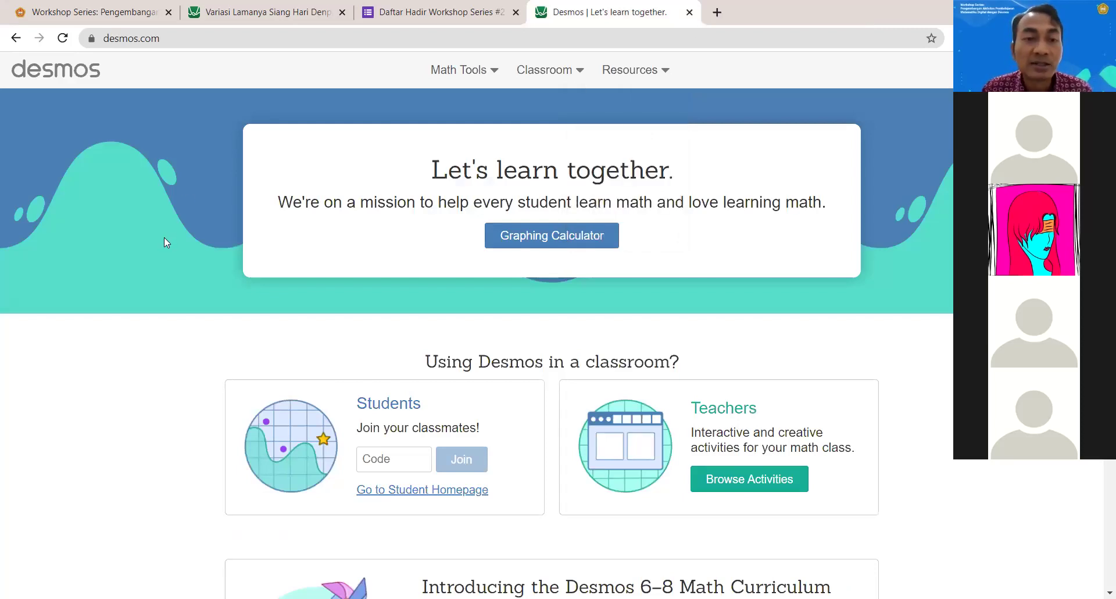
scroll(164, 238, down, 3)
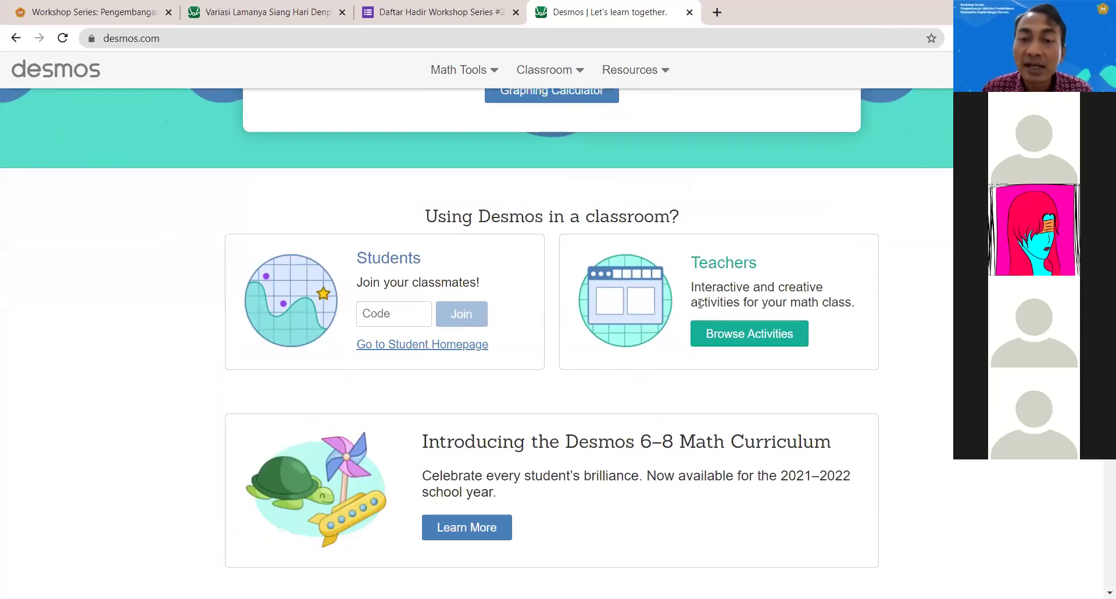
click(756, 337)
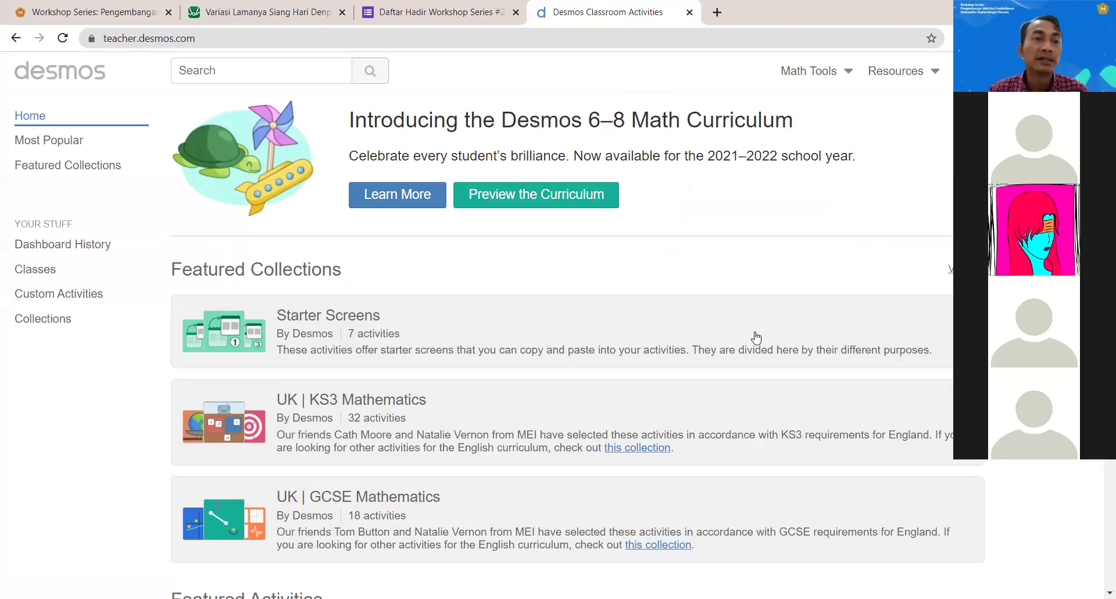
Step: Check the "Minggu kedua" topics on the workshop page, and look through the Featured Collections and Featured Activities on the Desmos teacher site
click(127, 15)
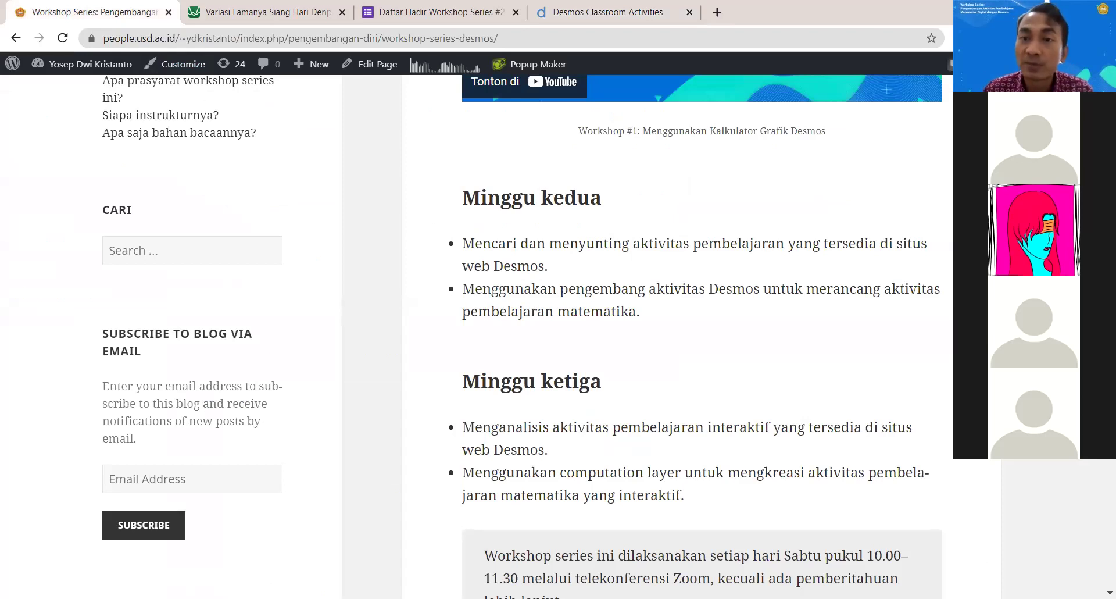
key(ctrl+4)
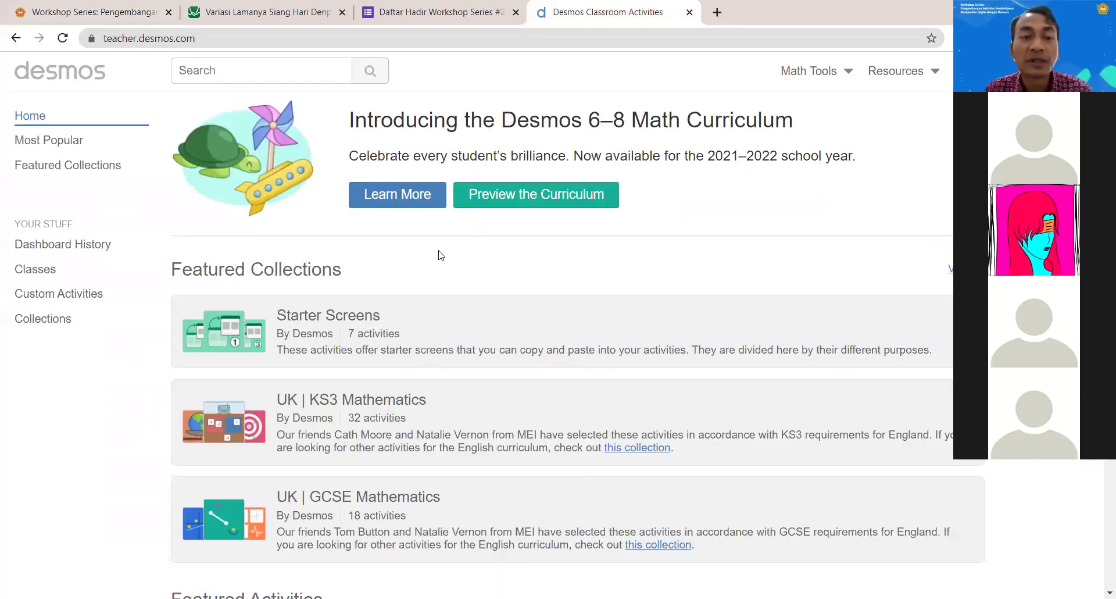
scroll(669, 425, down, 6)
scroll(669, 428, down, 4)
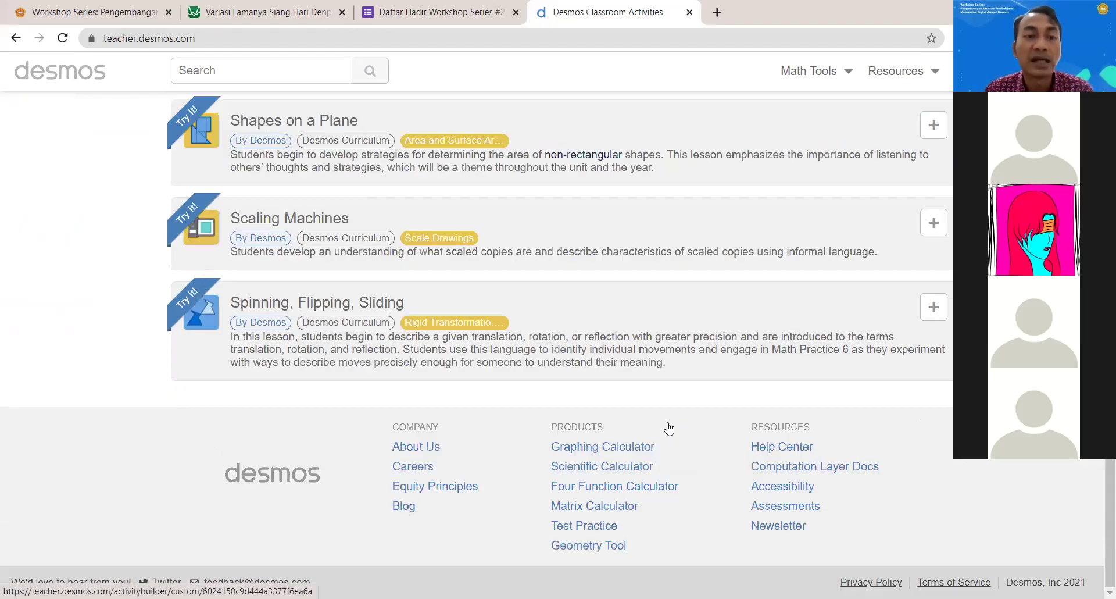
scroll(670, 428, up, 10)
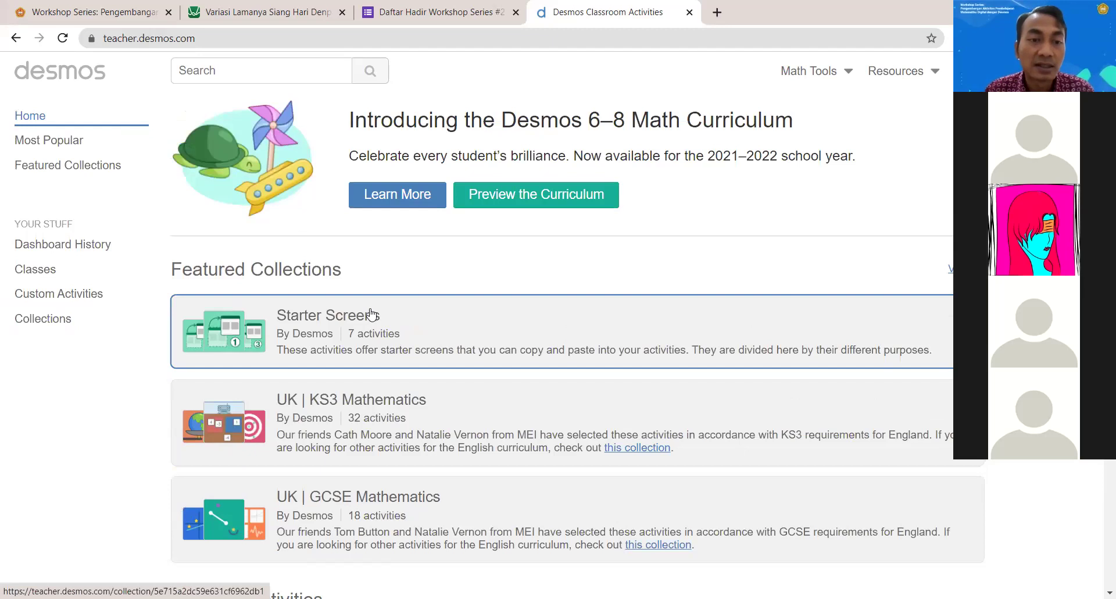
scroll(372, 314, down, 6)
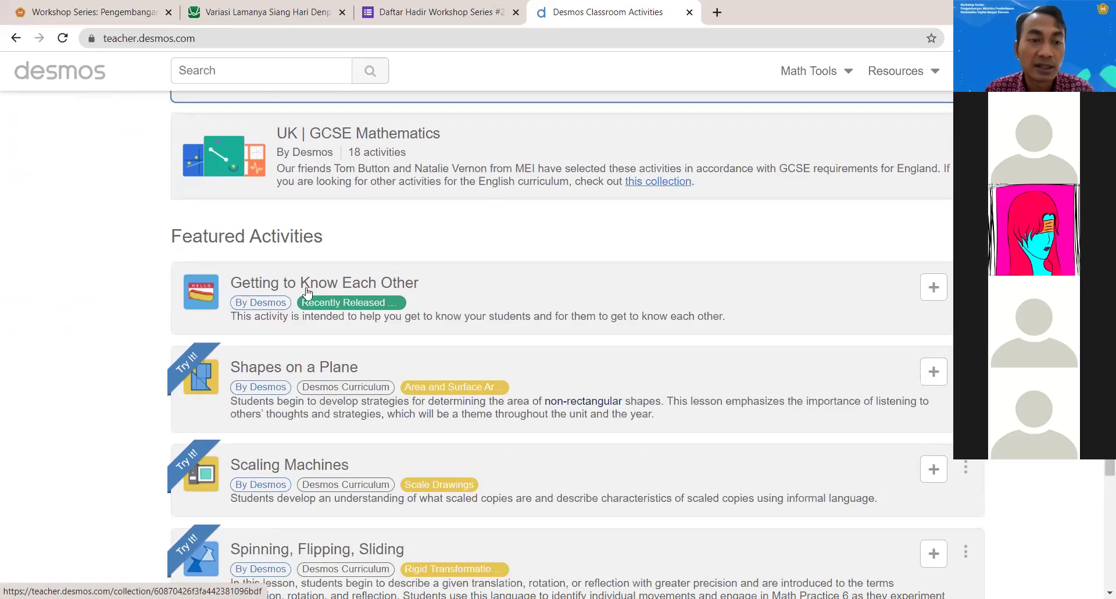
scroll(307, 288, down, 2)
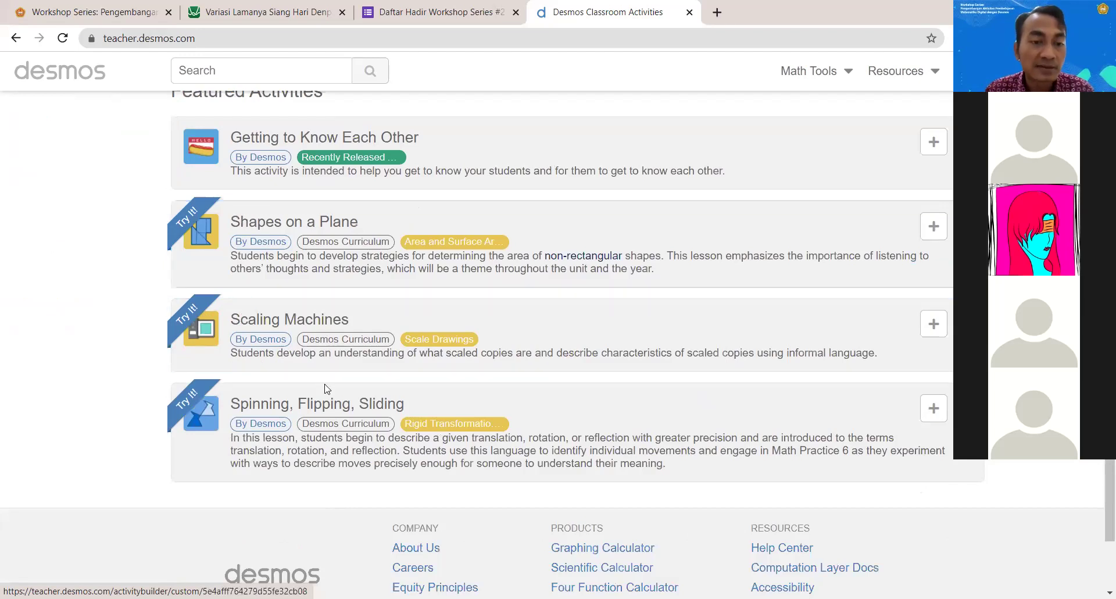
scroll(334, 405, up, 7)
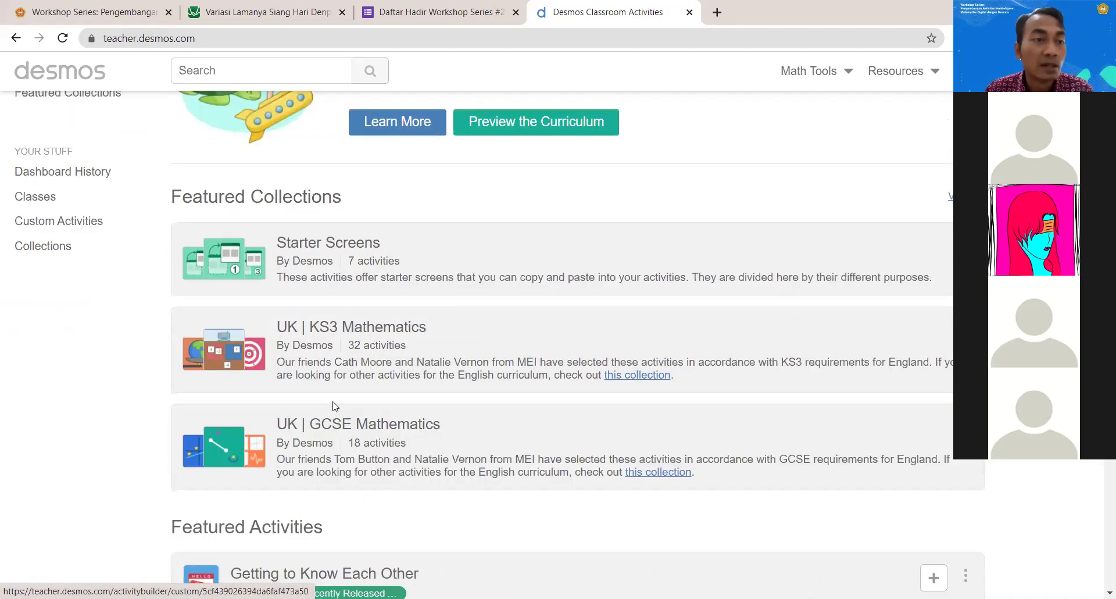
scroll(334, 406, up, 1)
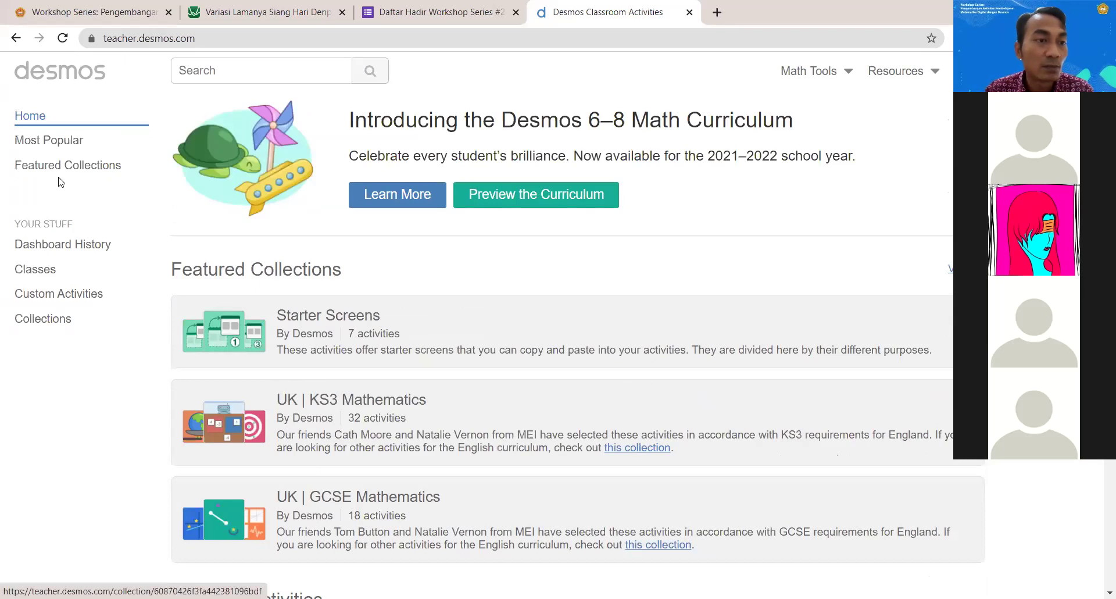
Step: Show the Most Popular activities and look through the list, including Domain and Range Introduction and Graphing Stories
click(48, 144)
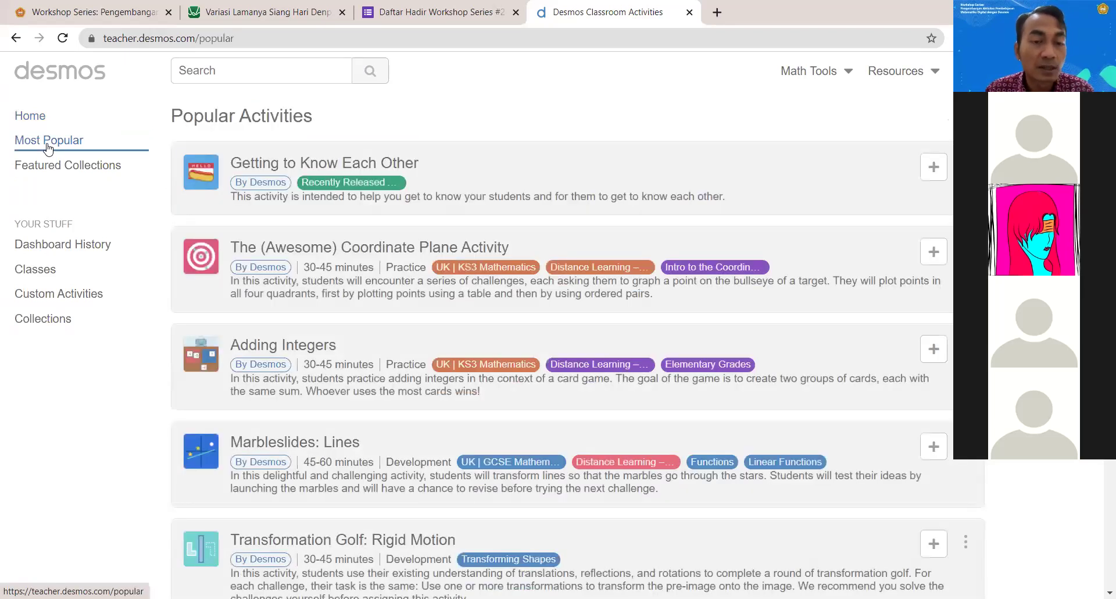
scroll(475, 368, down, 10)
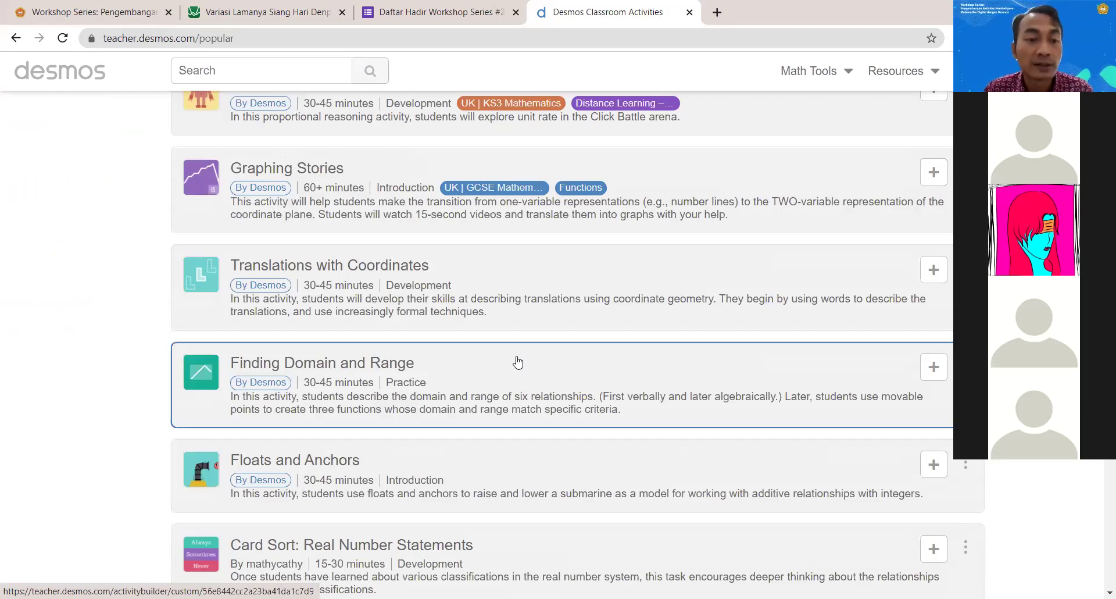
scroll(518, 362, down, 3)
scroll(518, 362, up, 3)
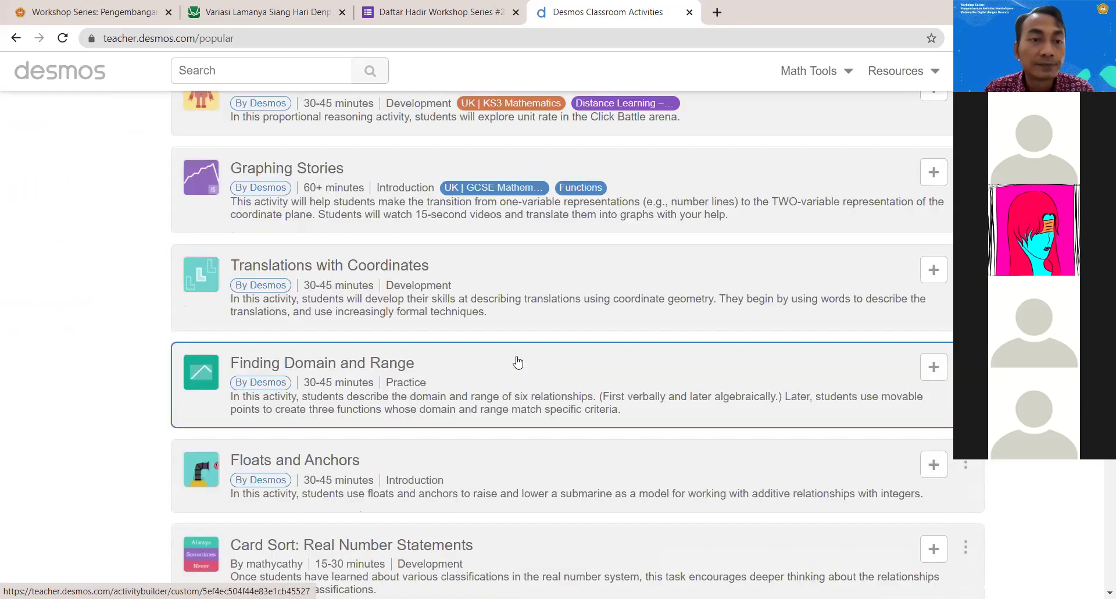
scroll(425, 384, up, 20)
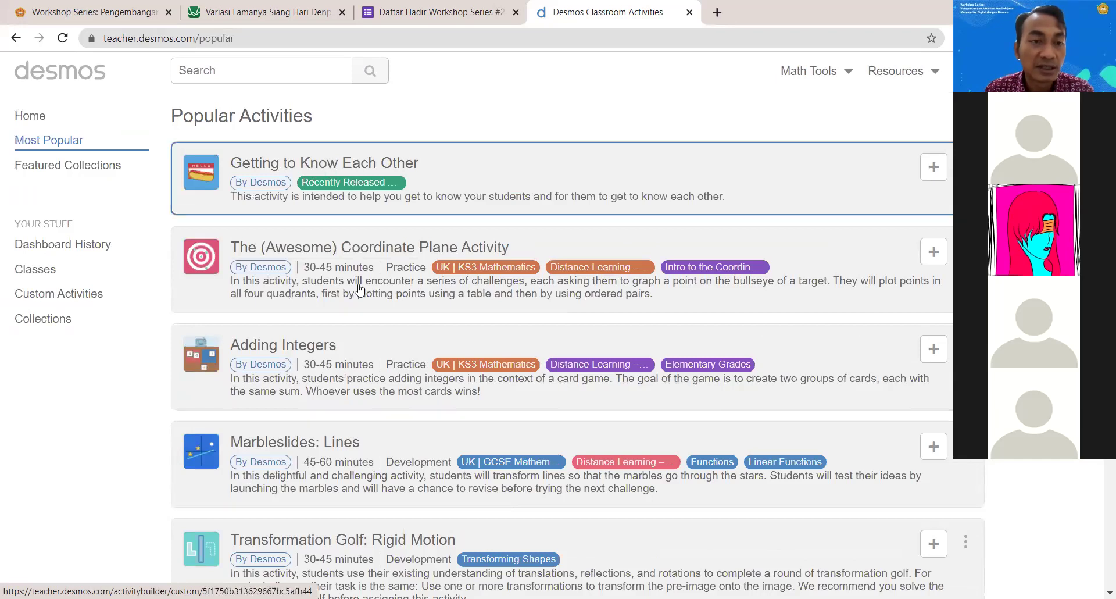
scroll(359, 289, down, 9)
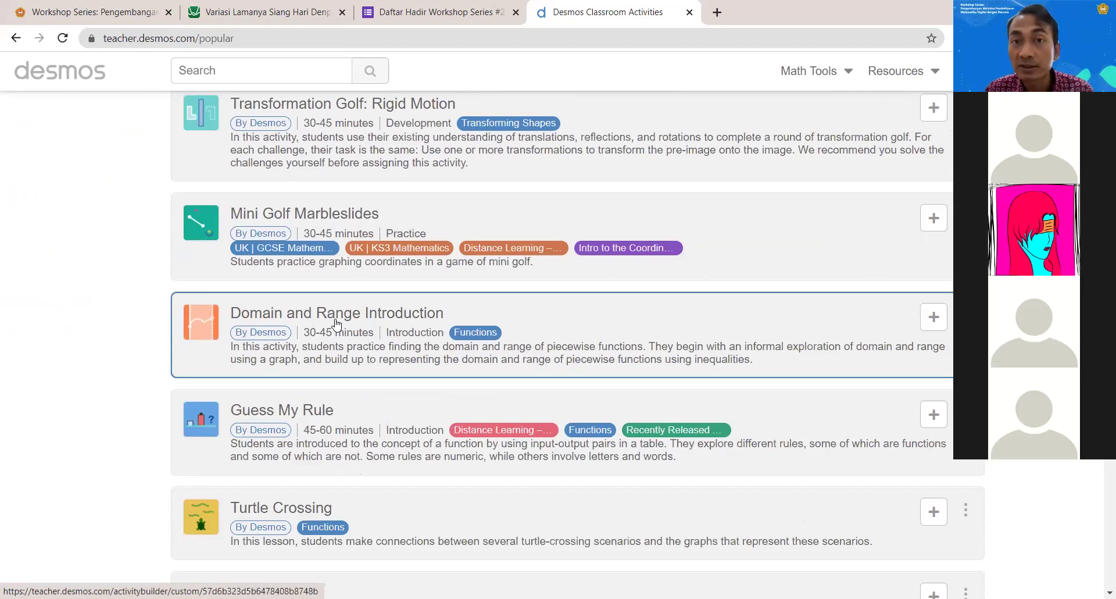
scroll(336, 323, down, 5)
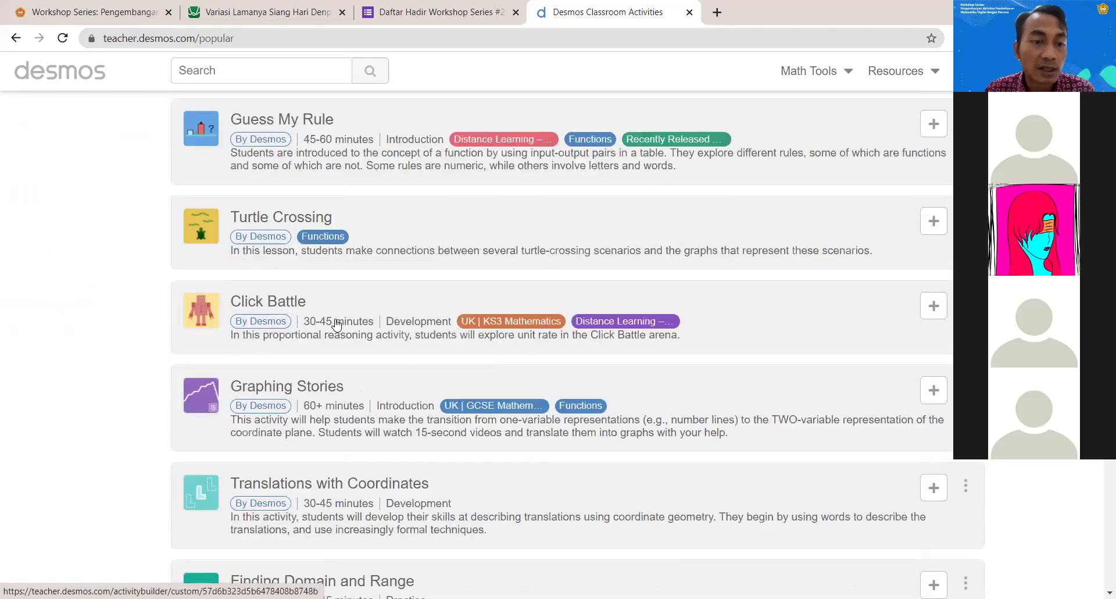
scroll(336, 324, down, 2)
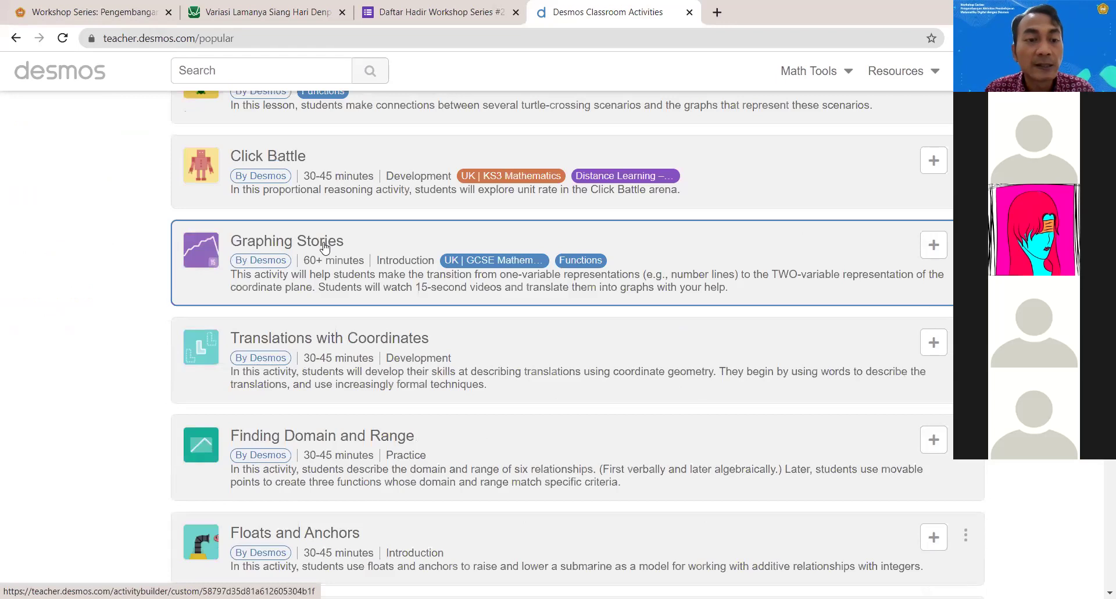
Step: Browse further down the popular activities past Graphing Stories, looking over entries such as Marbleslides: Parabolas, Transformers and Land the Plane
scroll(356, 382, down, 9)
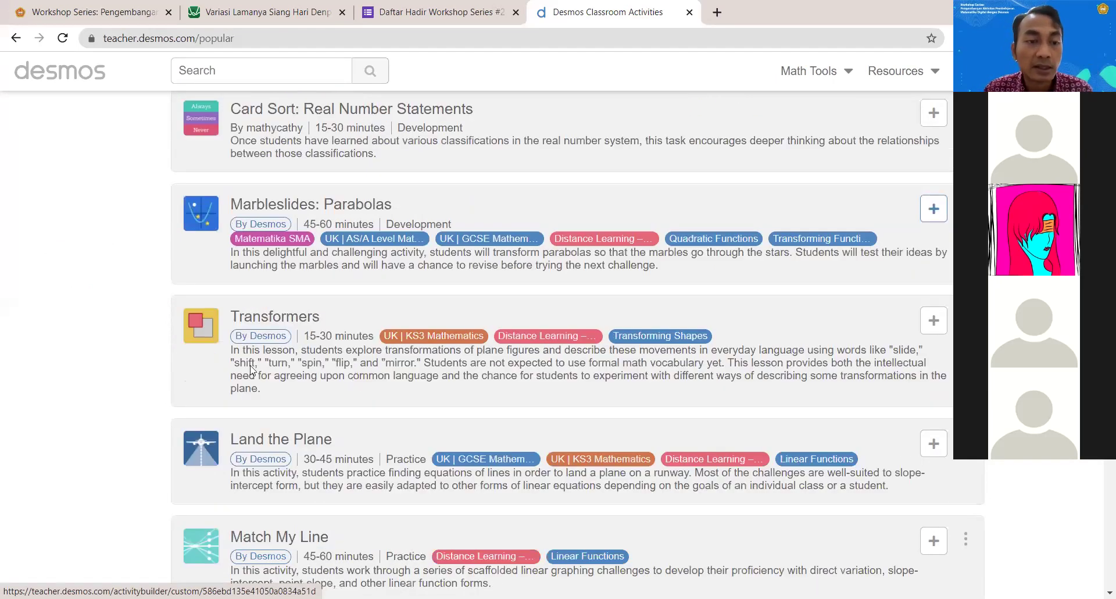
scroll(536, 304, down, 10)
scroll(538, 305, up, 8)
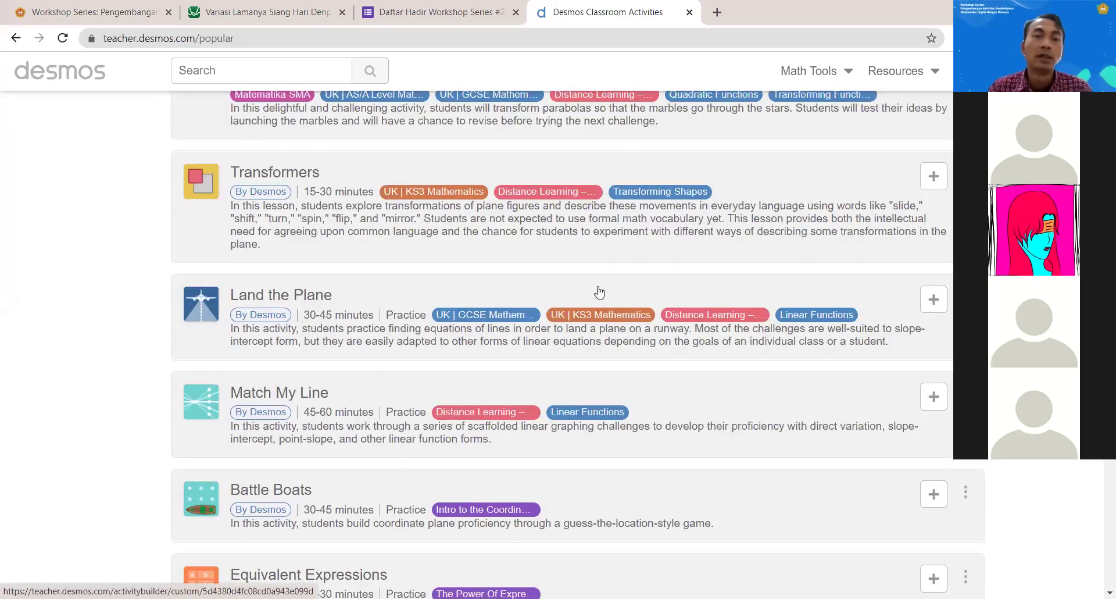
scroll(600, 293, down, 5)
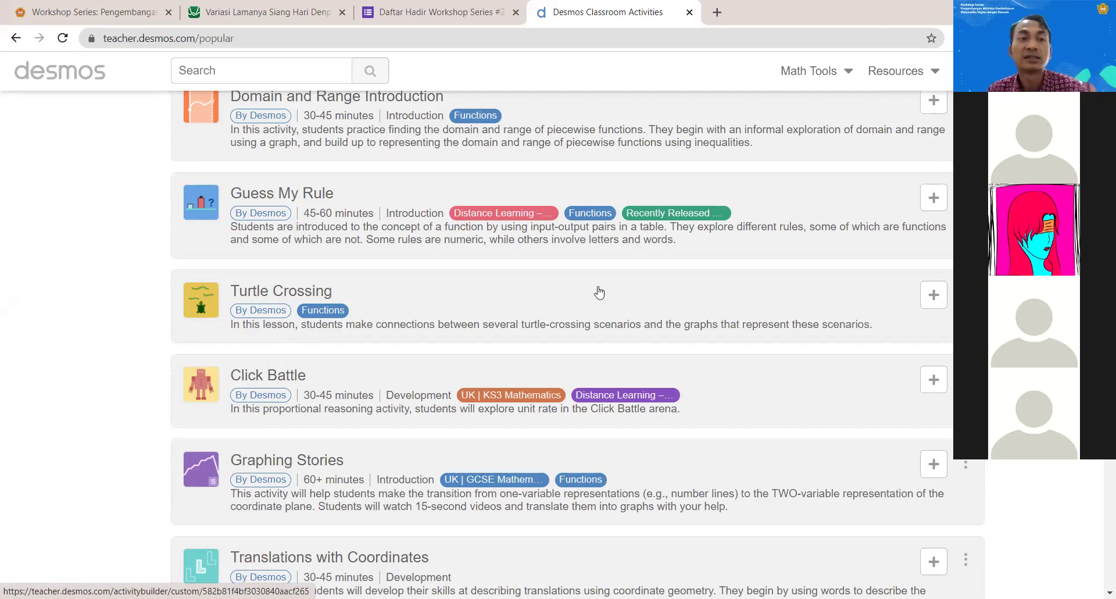
scroll(600, 292, up, 3)
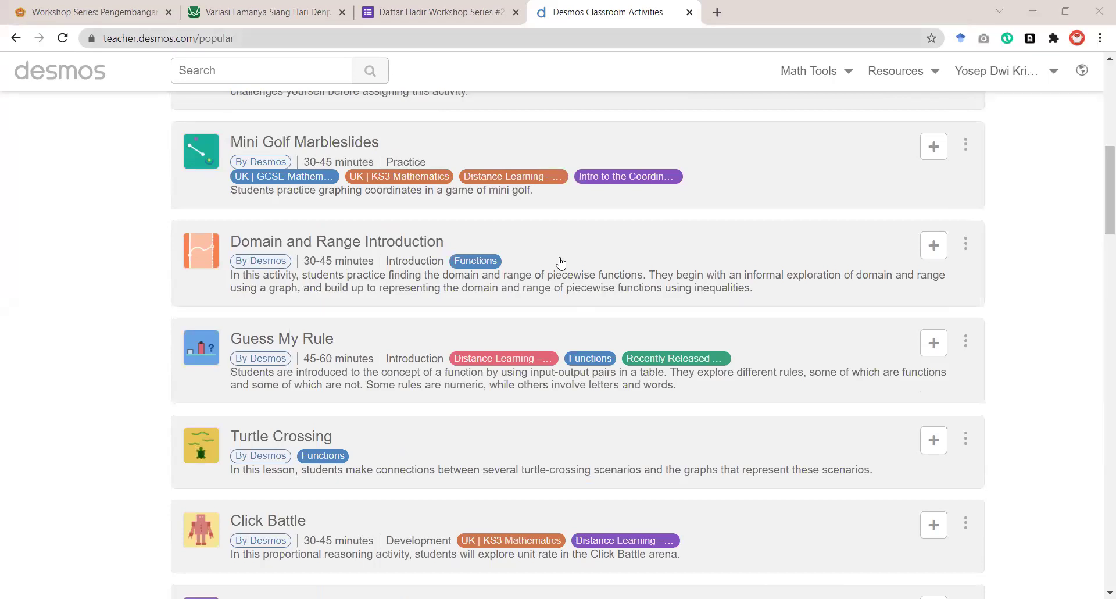
Step: Search the activities for "line", open Point Collector: Lines and look through its screens
click(306, 73)
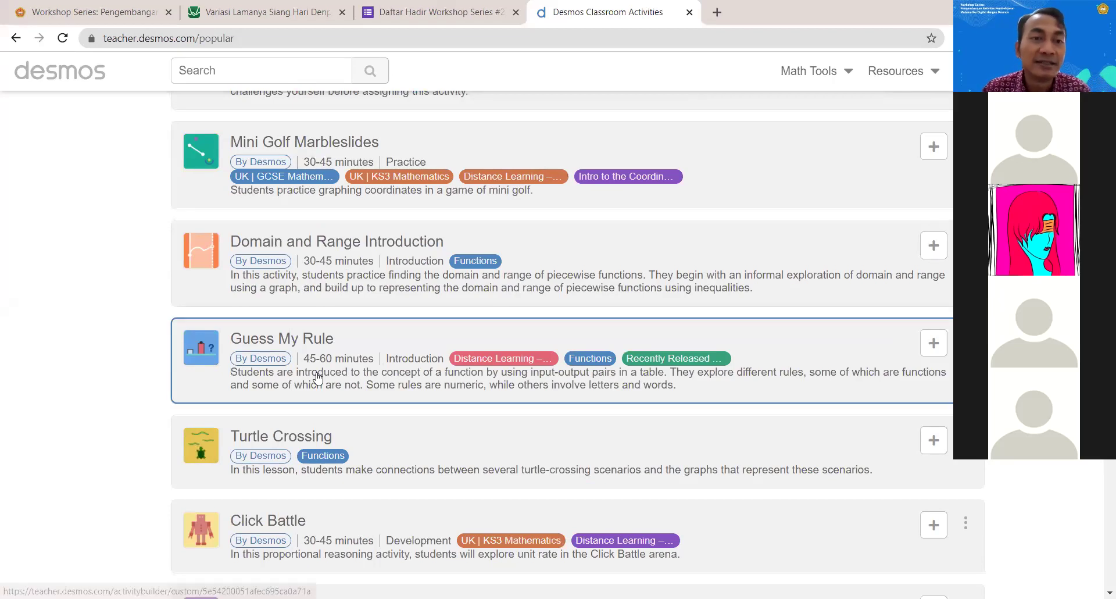
scroll(318, 377, up, 7)
click(216, 66)
text(line)
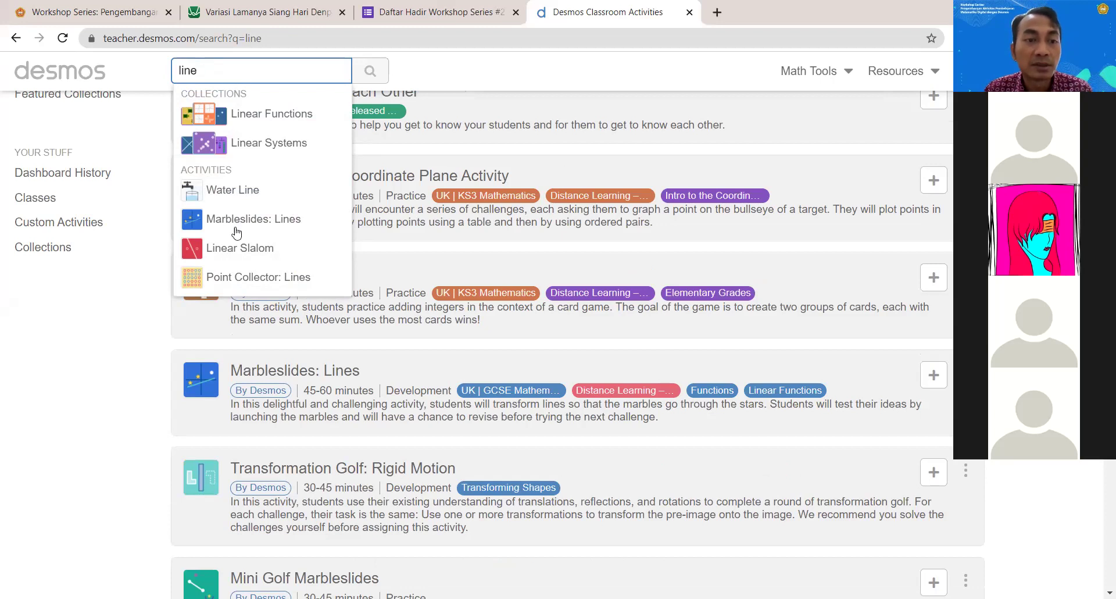
click(237, 279)
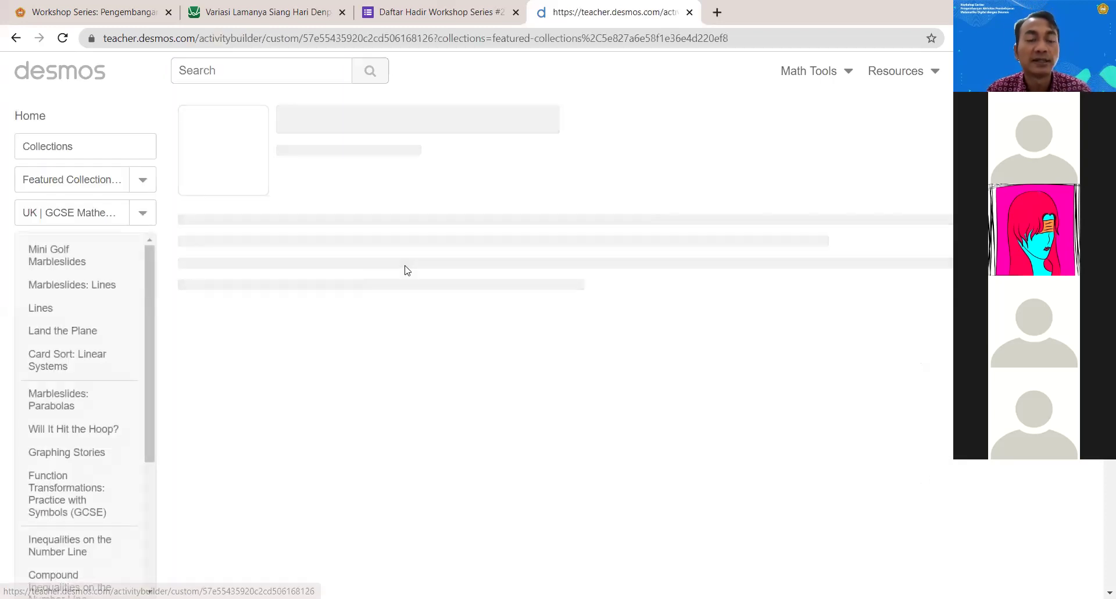
scroll(433, 271, down, 5)
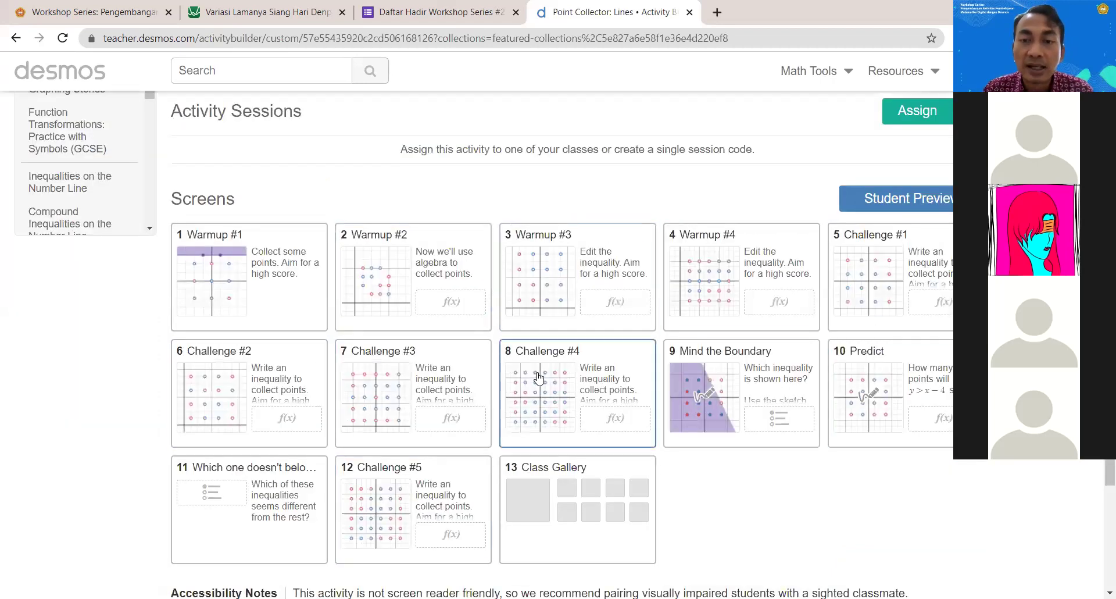
scroll(539, 379, up, 4)
scroll(536, 377, up, 1)
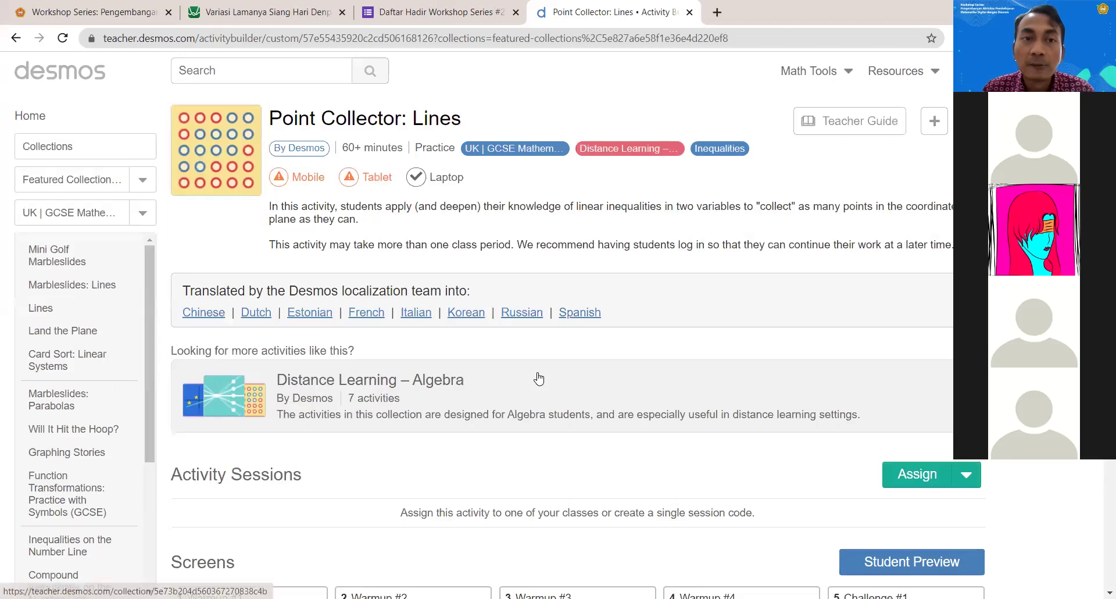
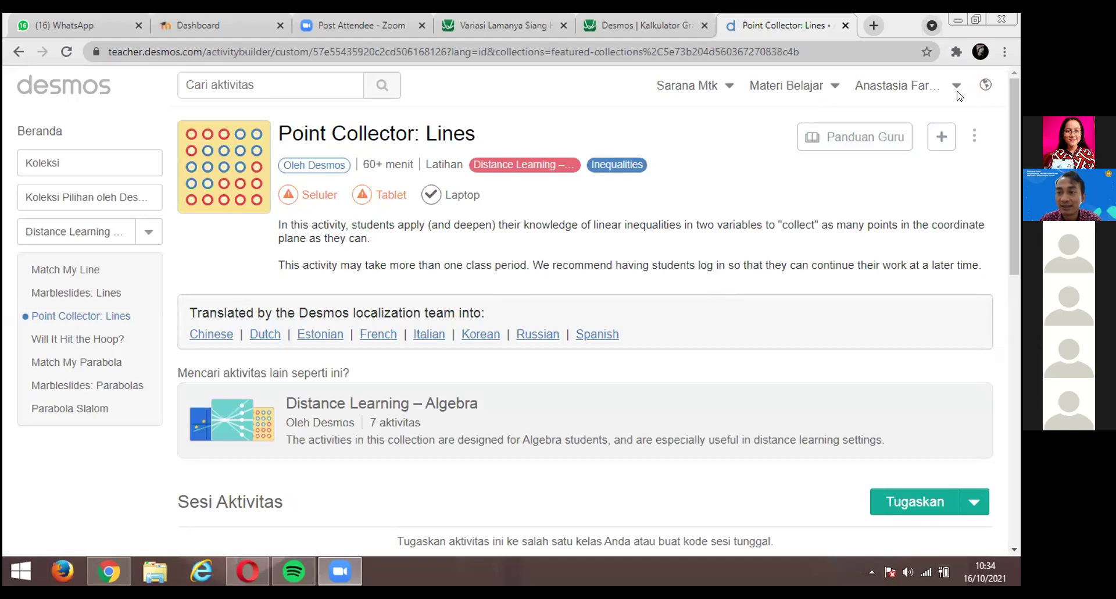
Step: Make an editable copy of Point Collector: Lines in the Indonesian interface, go into the Warmup #1 note and publish the copy
click(974, 138)
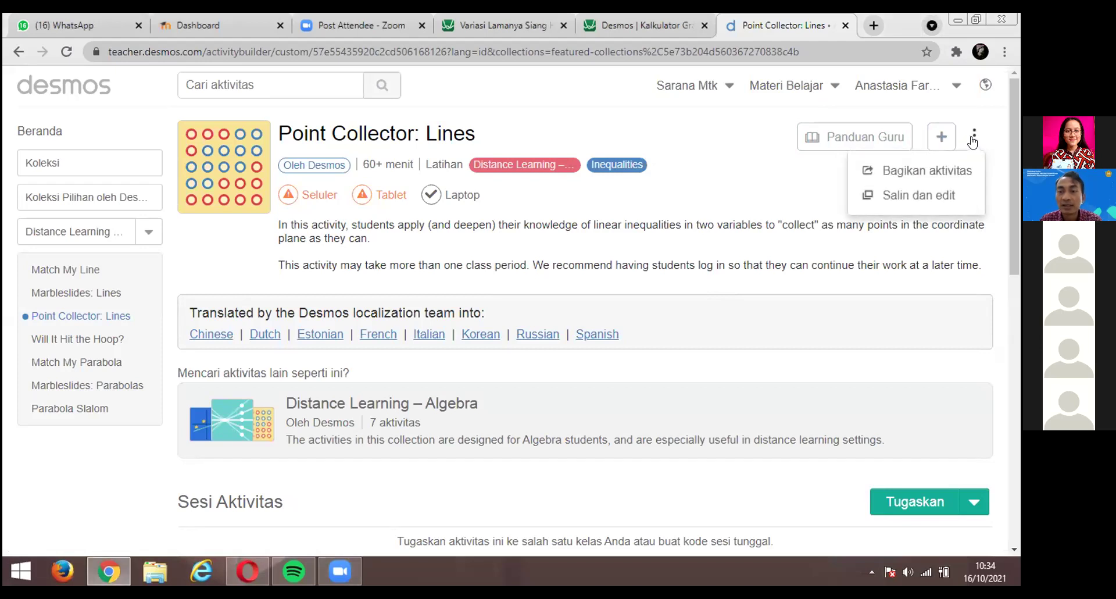
click(946, 196)
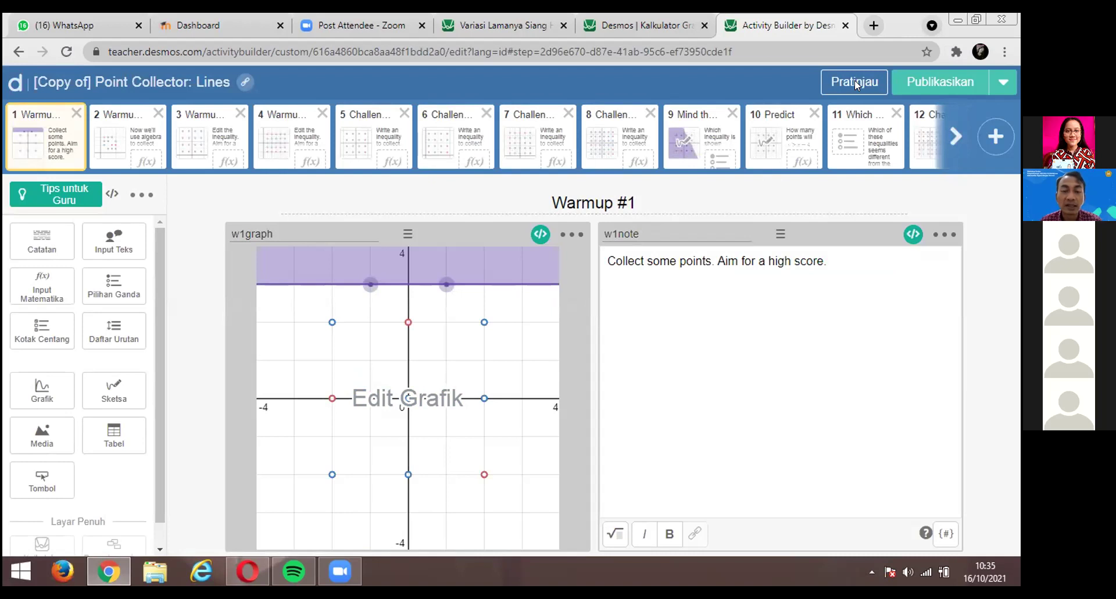
click(768, 354)
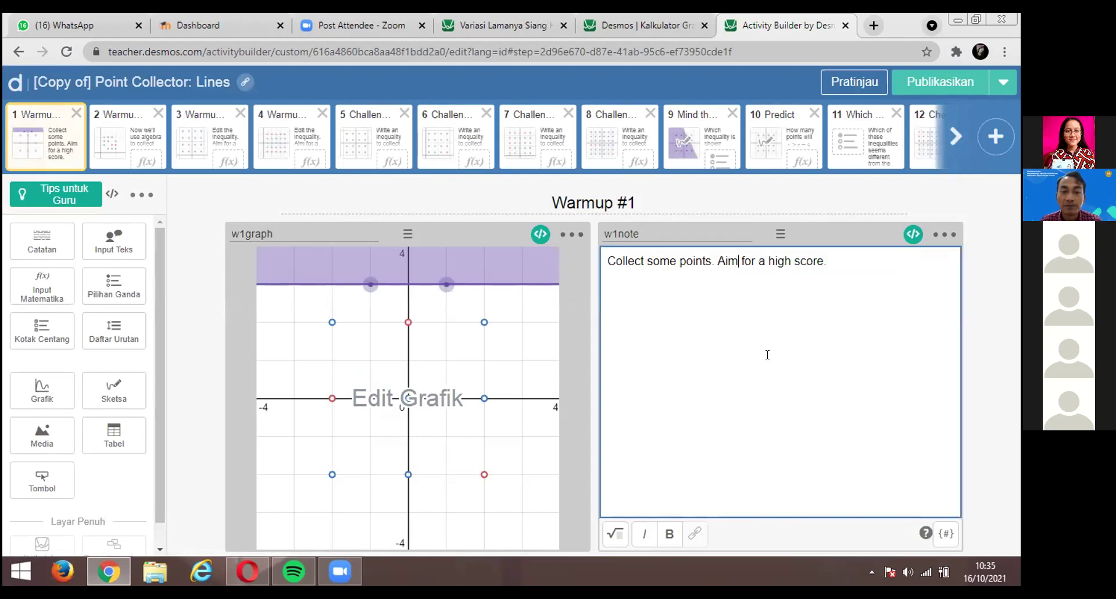
click(800, 261)
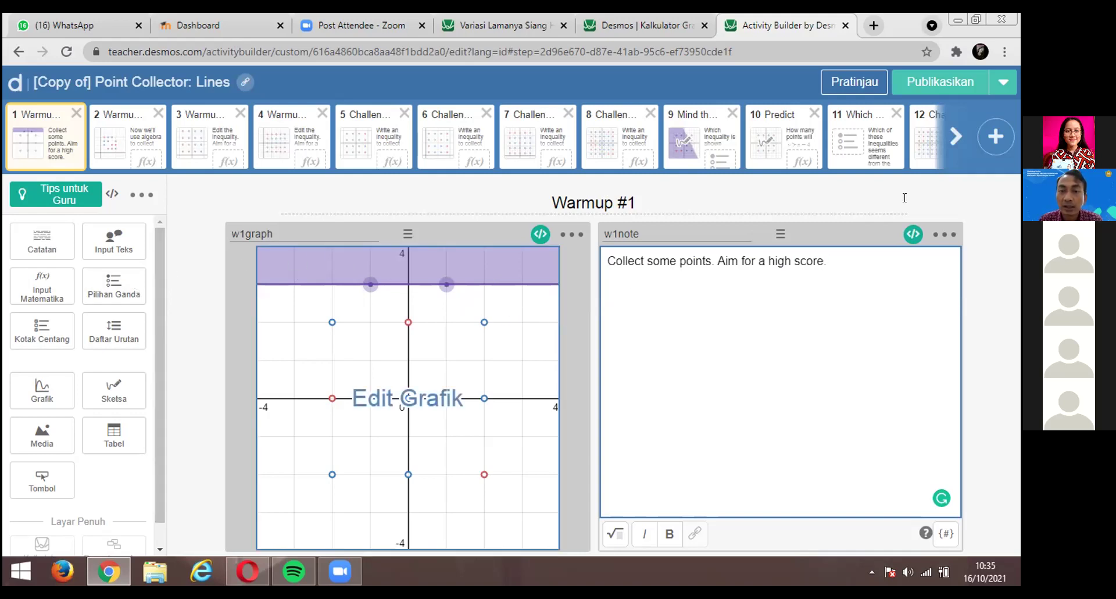
click(951, 81)
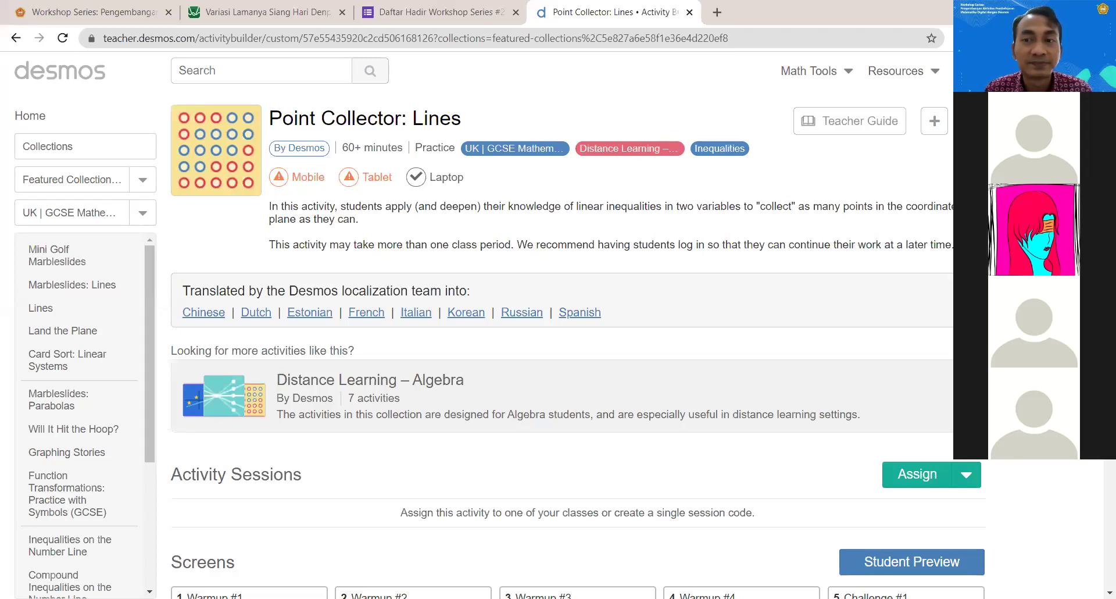
Step: Make an editable copy of Point Collector: Lines, retitle it "Mengumpulkan Titik: Garis" in the activity details and save
click(934, 121)
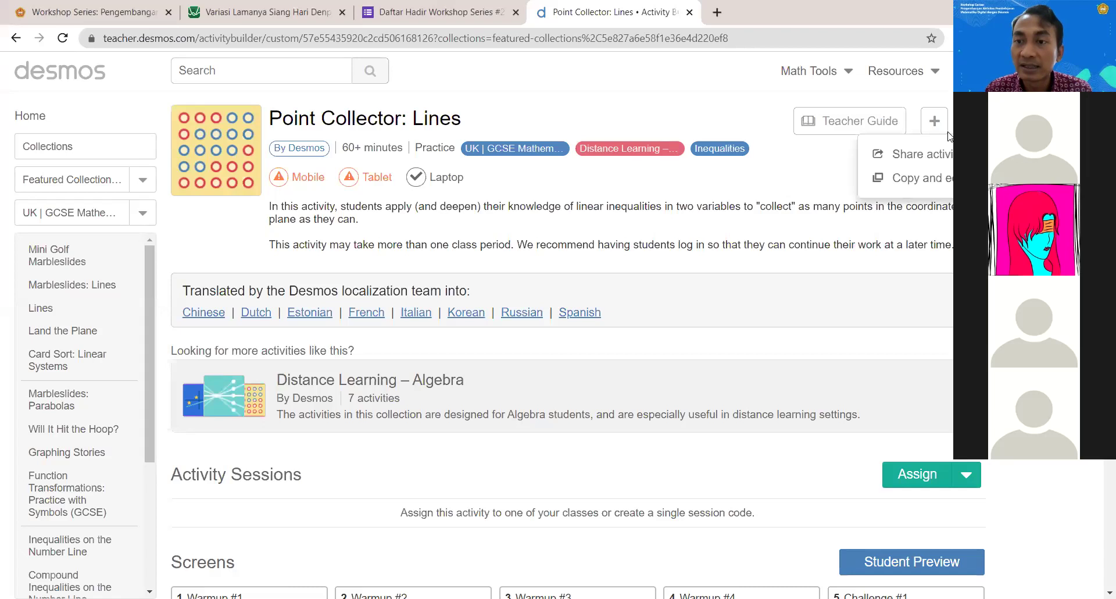
click(928, 178)
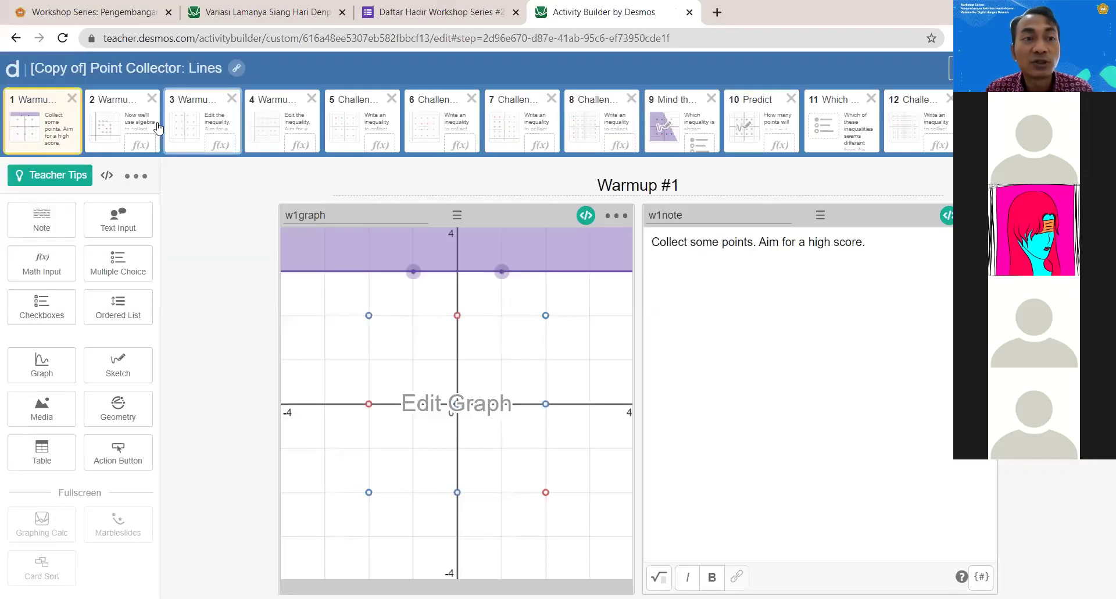
click(148, 73)
click(329, 133)
drag(407, 138, 197, 134)
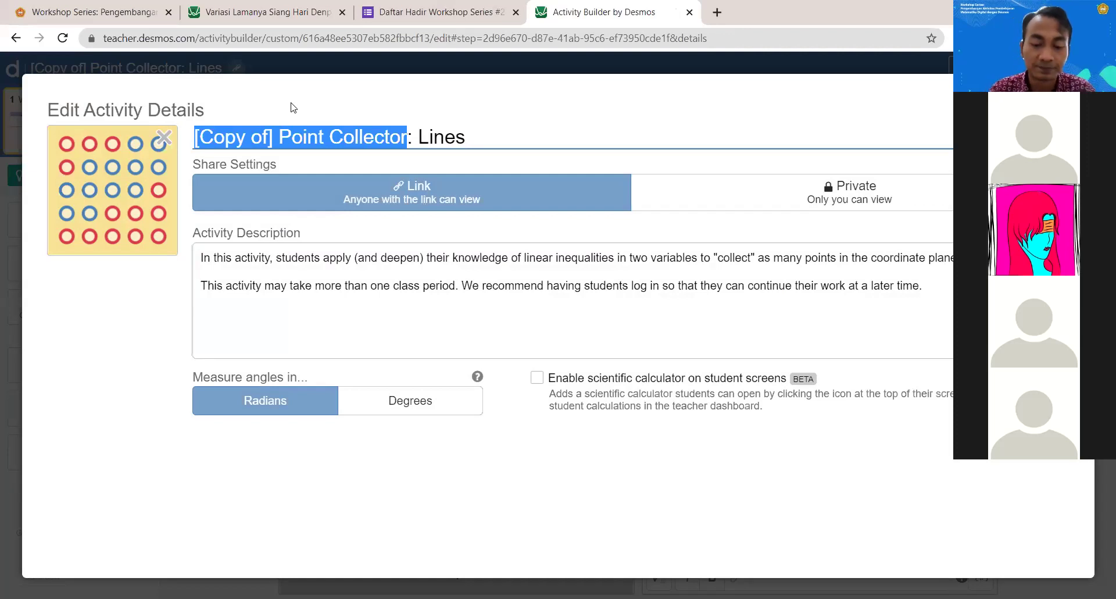
text(Mengumpulkan Titik)
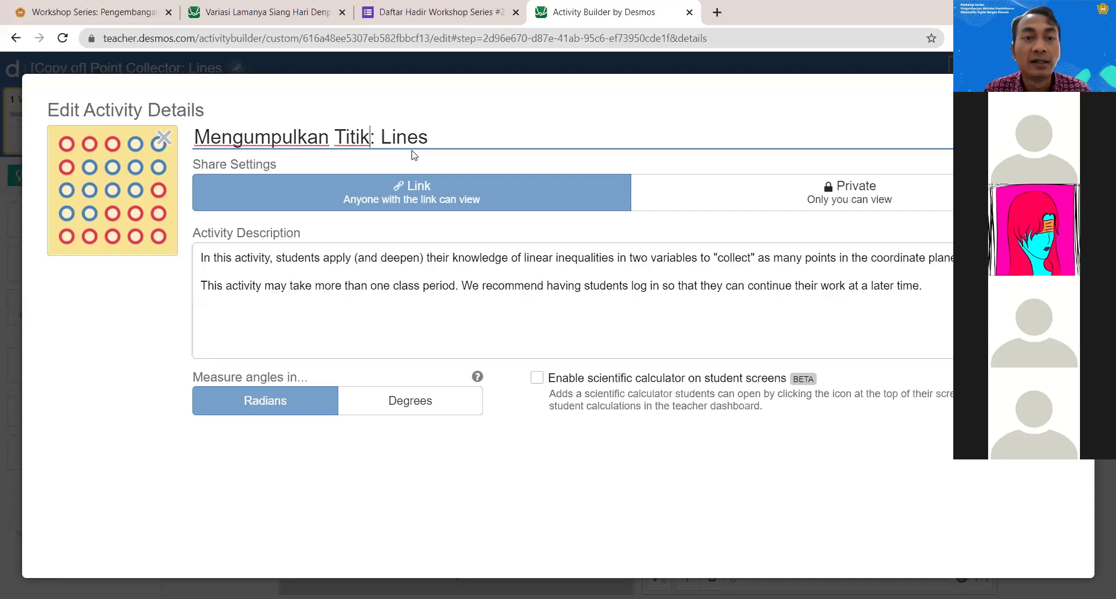
drag(381, 138, 443, 137)
text(Garis)
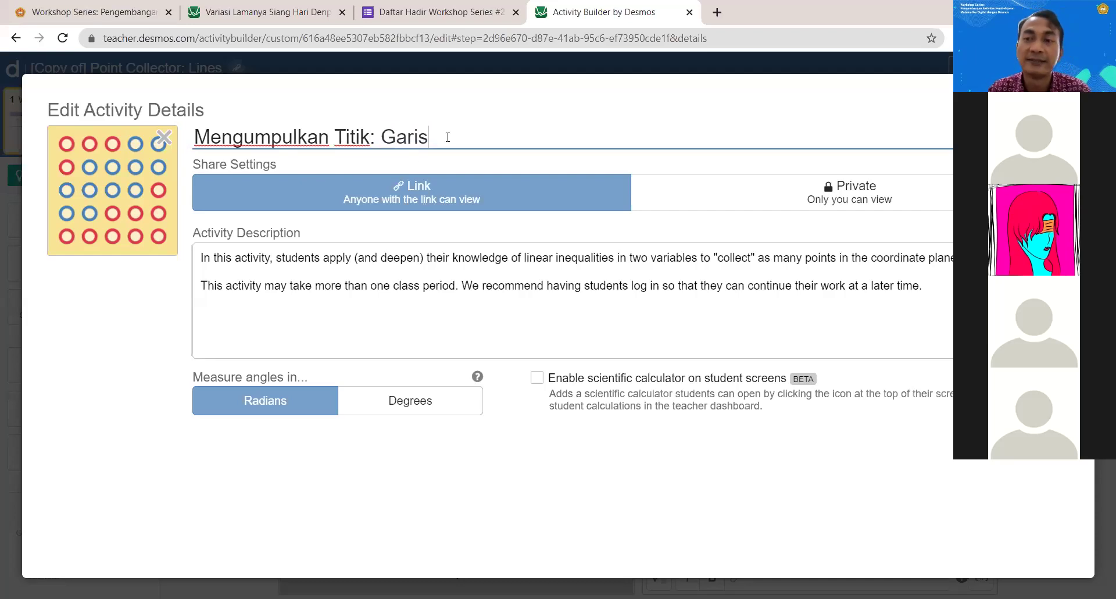
click(501, 63)
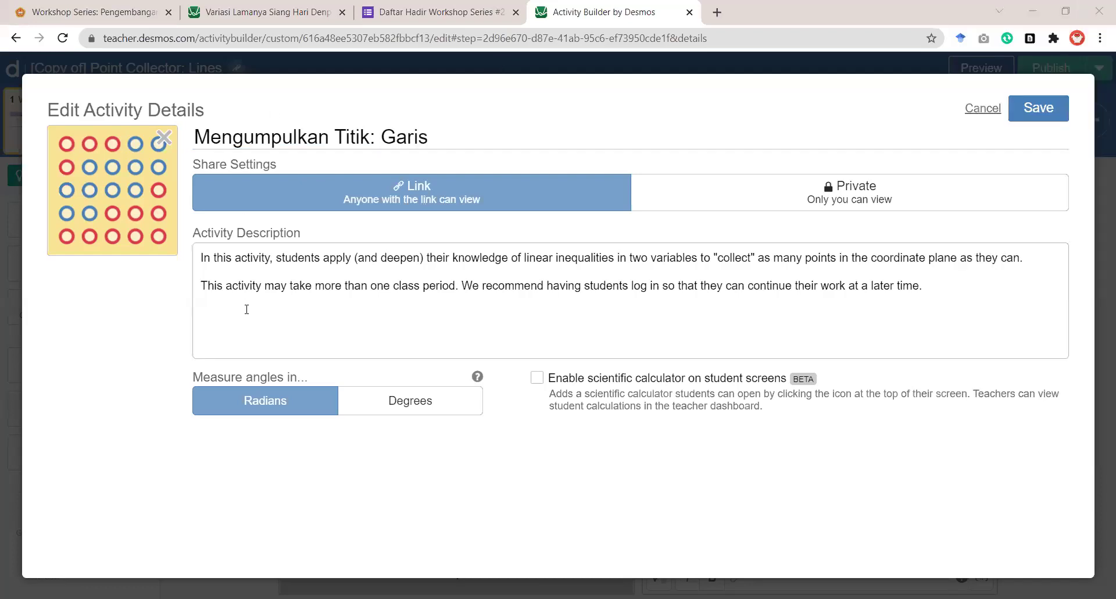
click(220, 254)
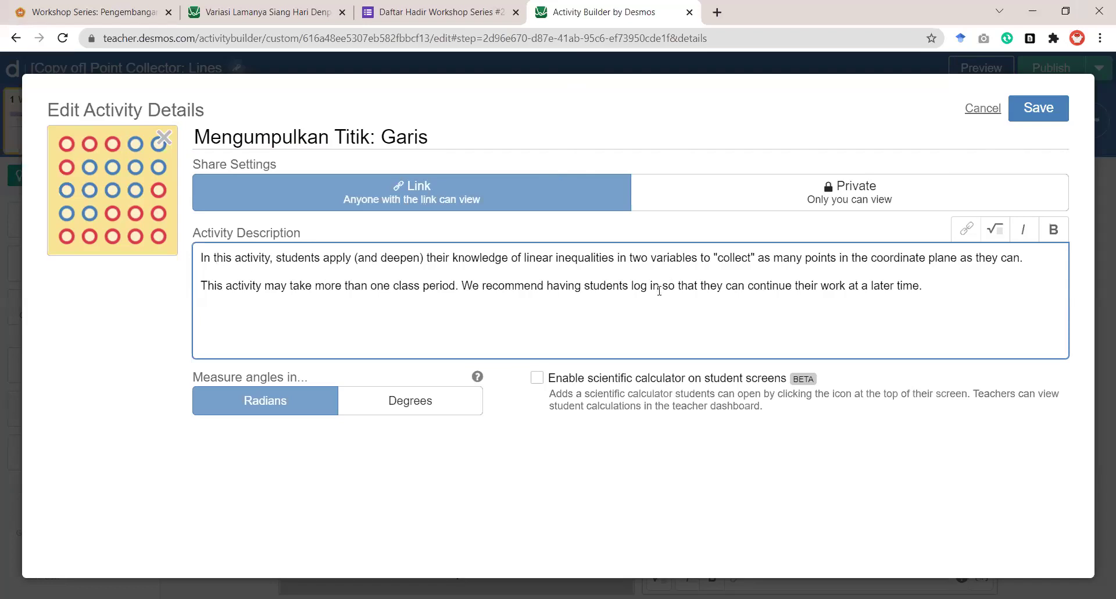
click(1038, 110)
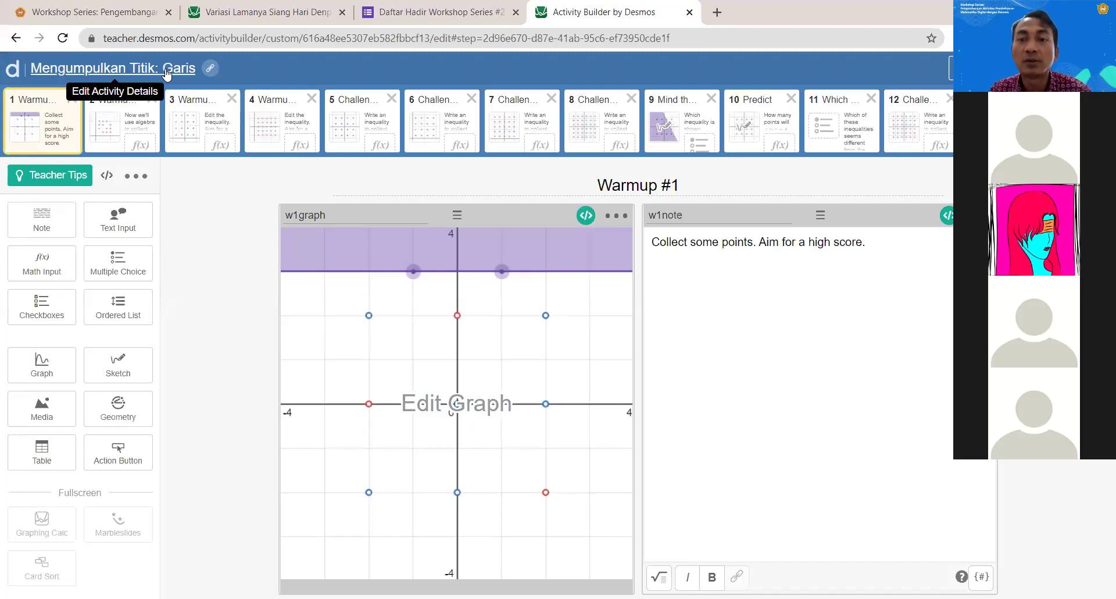
Step: Highlight the note text on Warmup #1 and view the Warmup #2 and Warmup #3 screens
drag(651, 242, 884, 243)
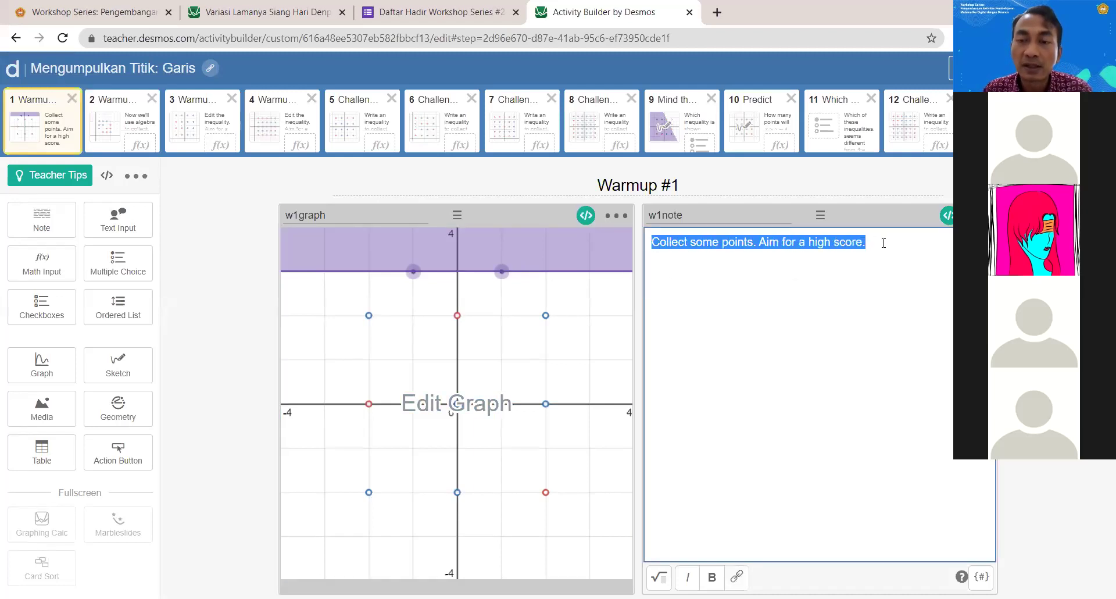
click(116, 119)
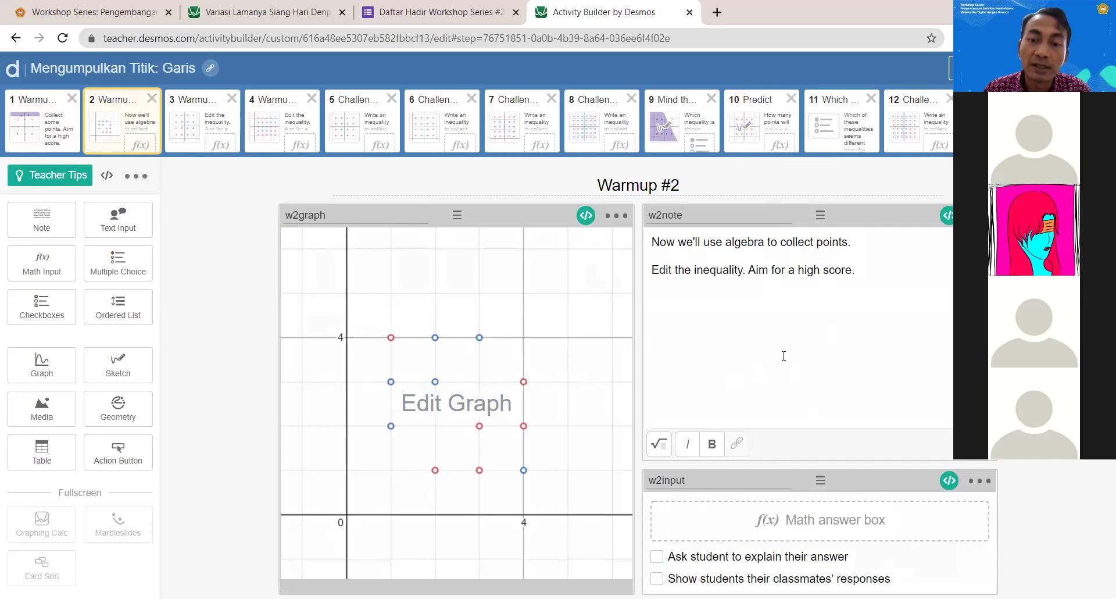
click(194, 129)
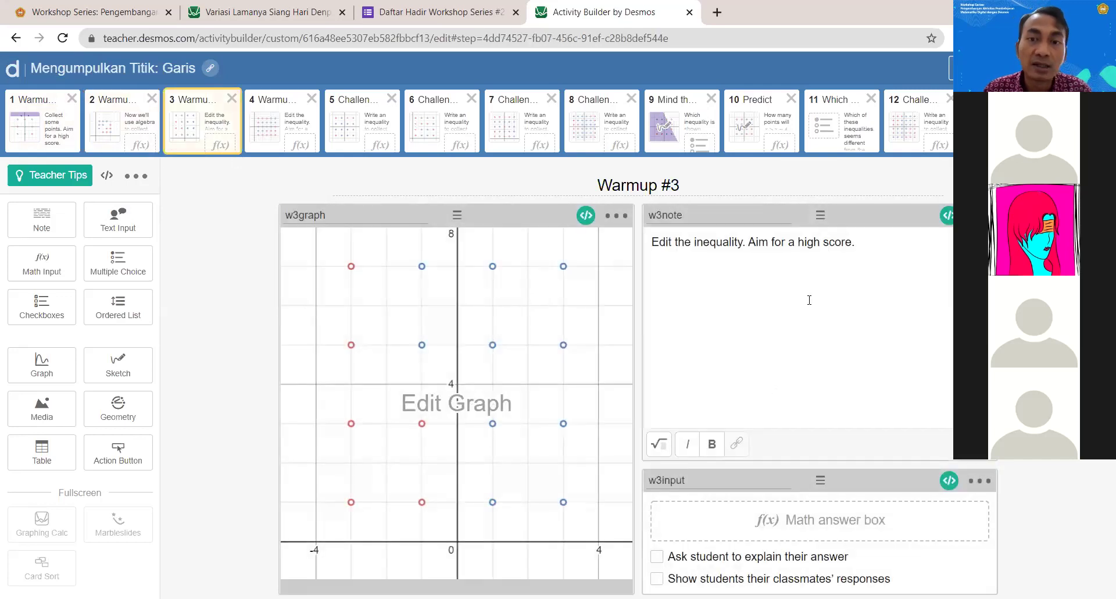
Step: Change the title of the second screen from Warmup to "Pemanasan #2"
click(144, 122)
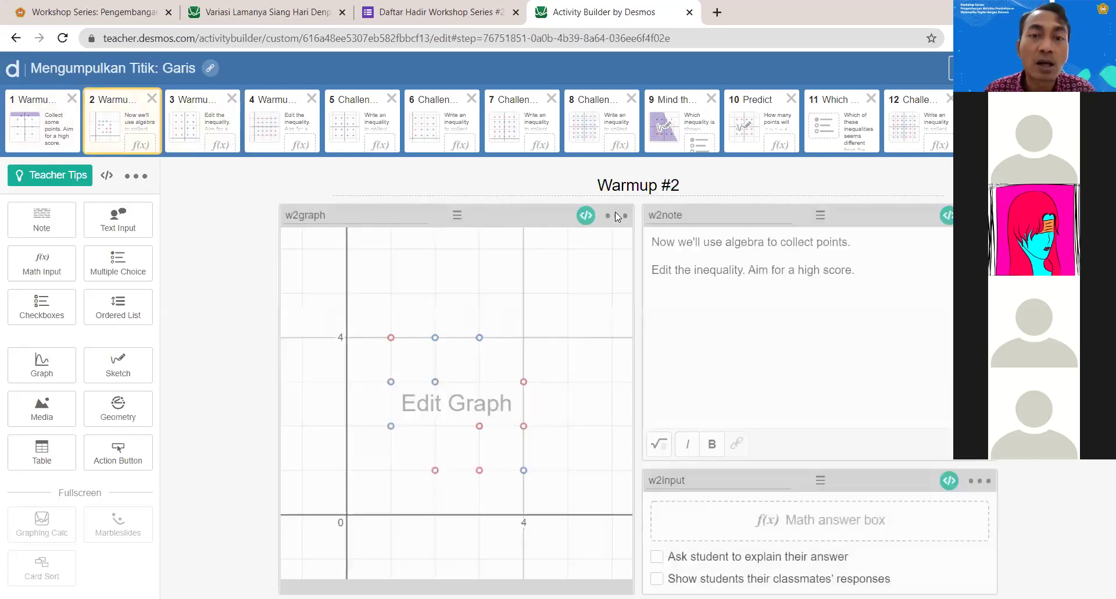
drag(599, 185, 655, 187)
text(Oemana)
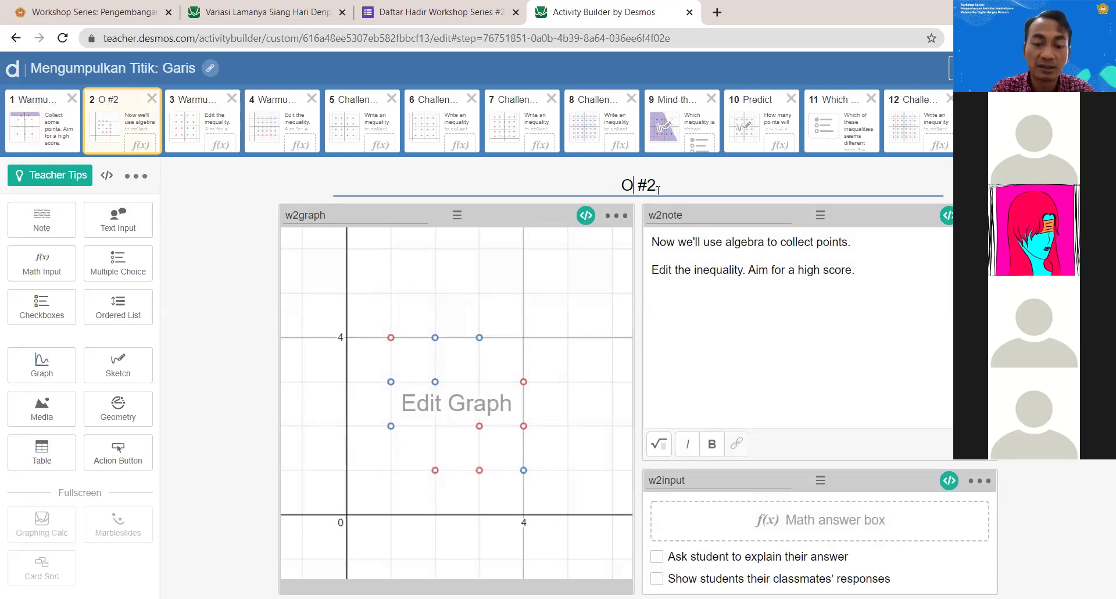
key(BackSpace)
key(BackSpace)
key(BackSpace)
key(BackSpace)
key(BackSpace)
key(BackSpace)
text(Pemanasan)
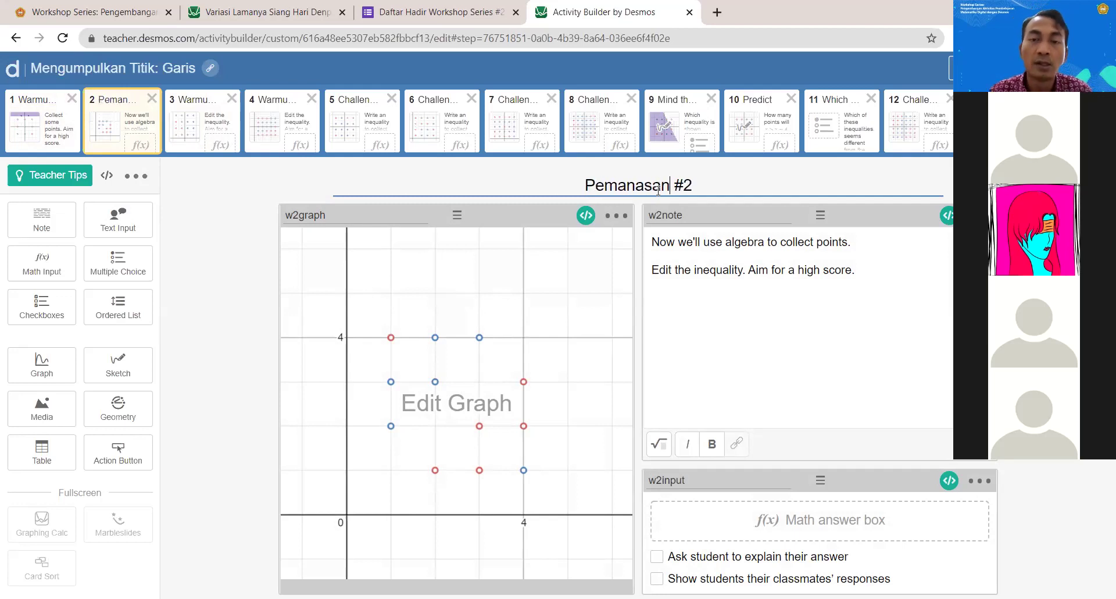
Step: Retitle the first screen "Pemanasan #1" and preview it as students see it
click(48, 119)
drag(599, 185, 662, 201)
text(Pemanasan #1)
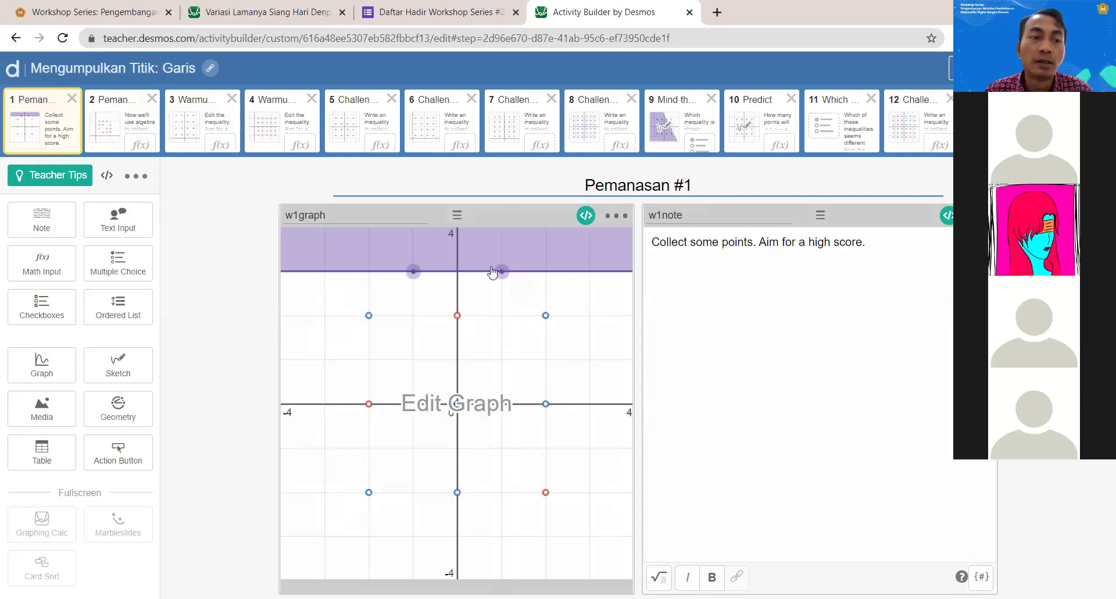
click(210, 284)
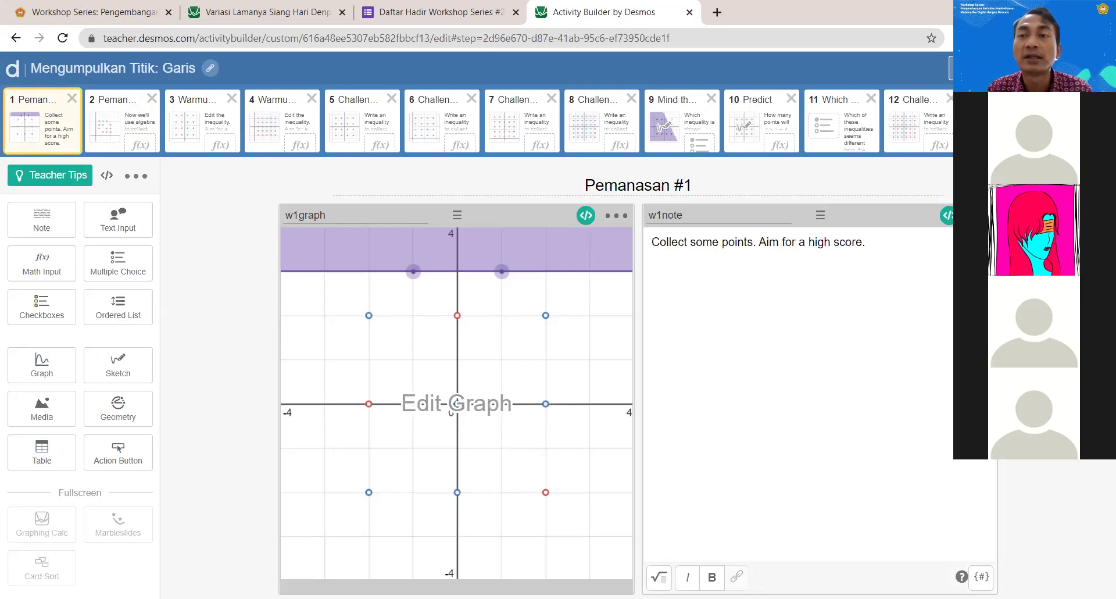
click(960, 68)
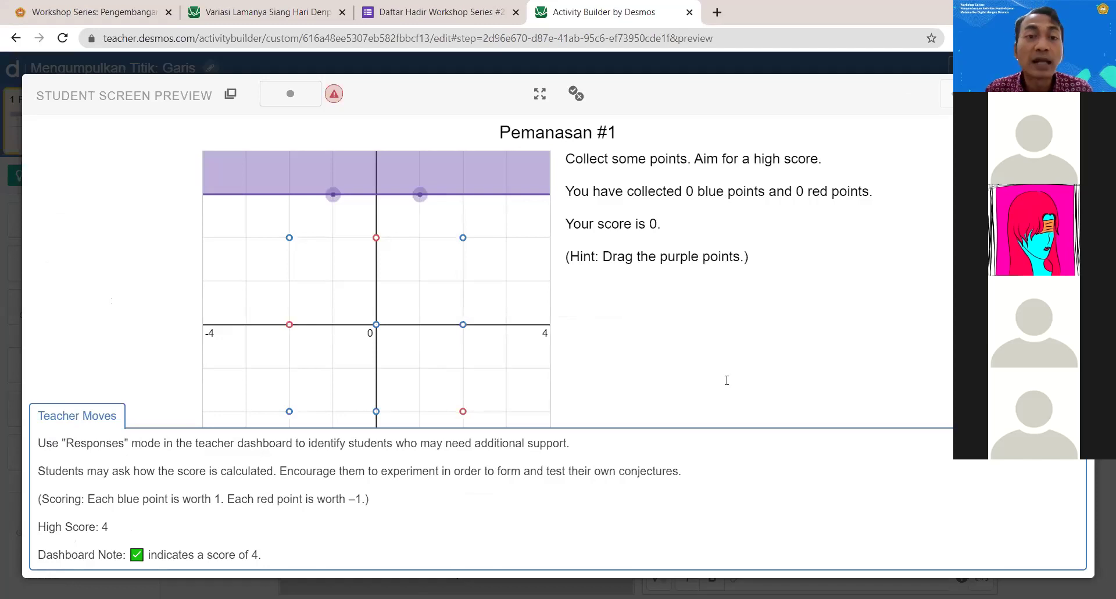
key(Escape)
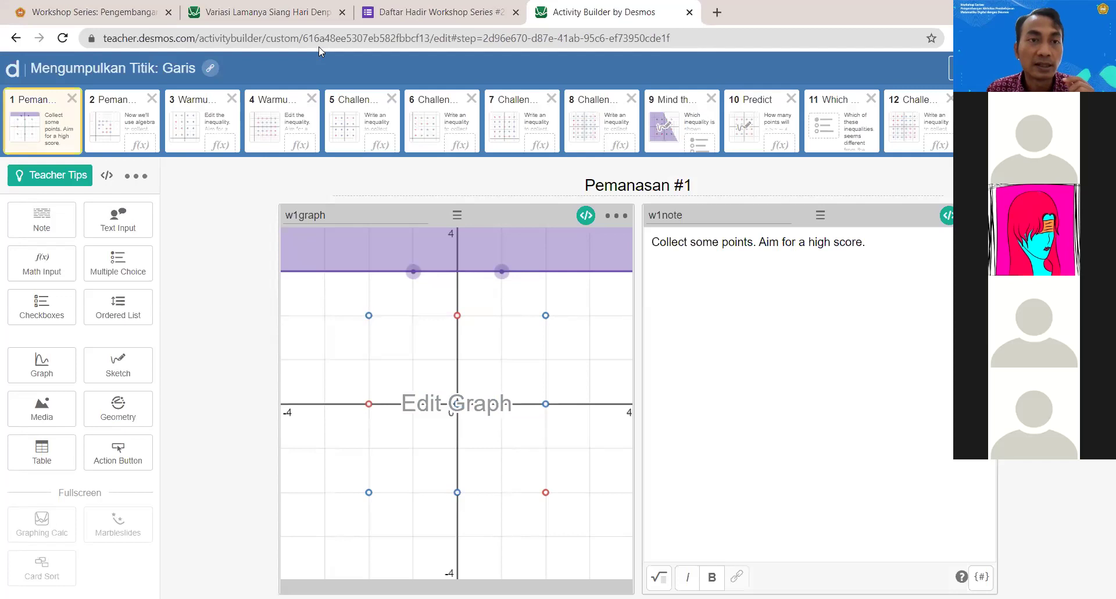
Step: Return to the Variasi Lamanya Siang Hari Denpasar dan Perth dashboard and show screen 2, "Dua kota, dua benua", with its Teacher Moves
click(231, 11)
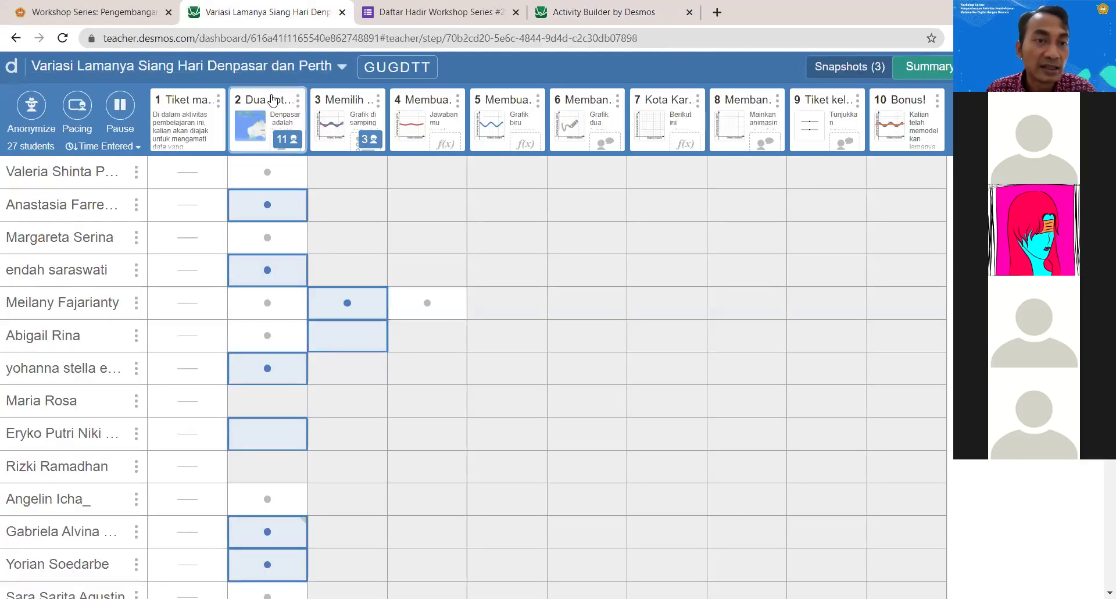
click(272, 100)
click(55, 580)
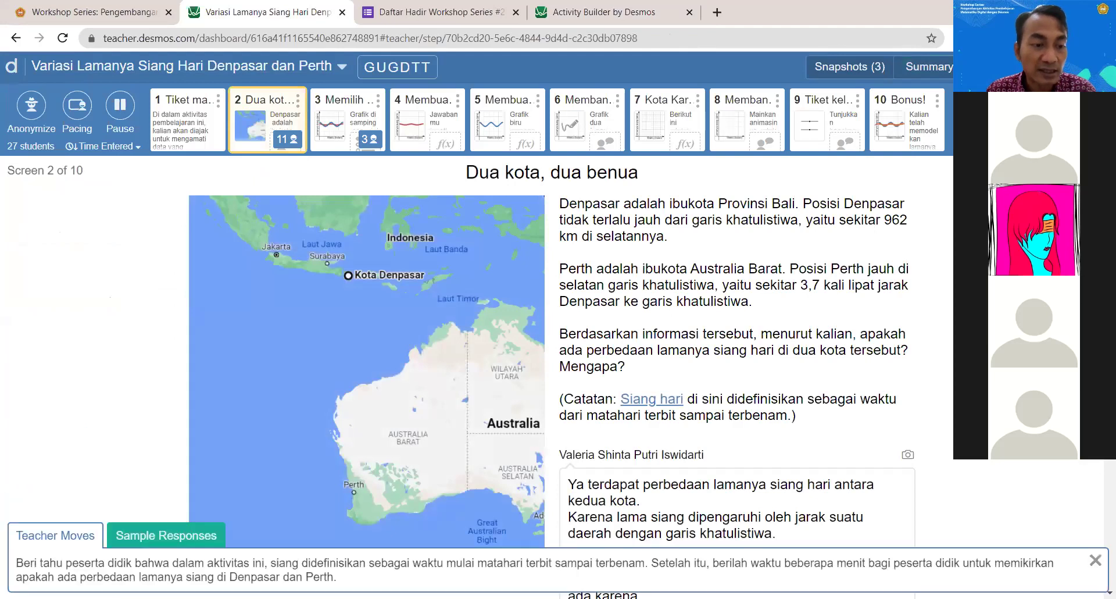
Step: Return to the Mengumpulkan Titik: Garis editor and review the Teacher Moves, Sample Responses and Student Supports tips for Pemanasan #1
drag(42, 563, 654, 186)
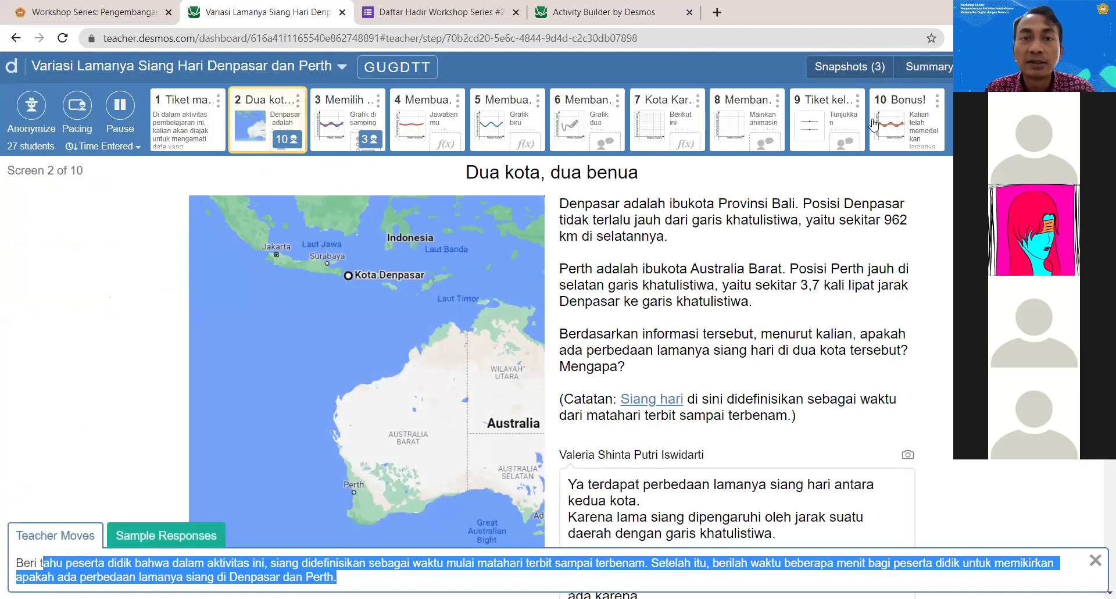
click(566, 13)
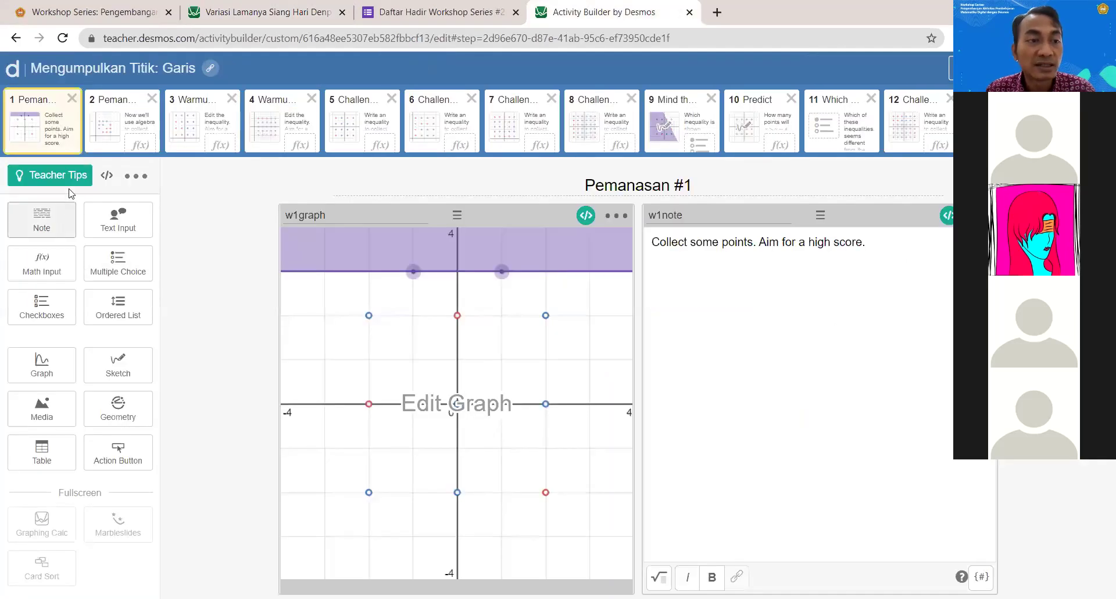
click(68, 181)
click(61, 291)
drag(30, 274, 306, 386)
click(182, 247)
click(290, 253)
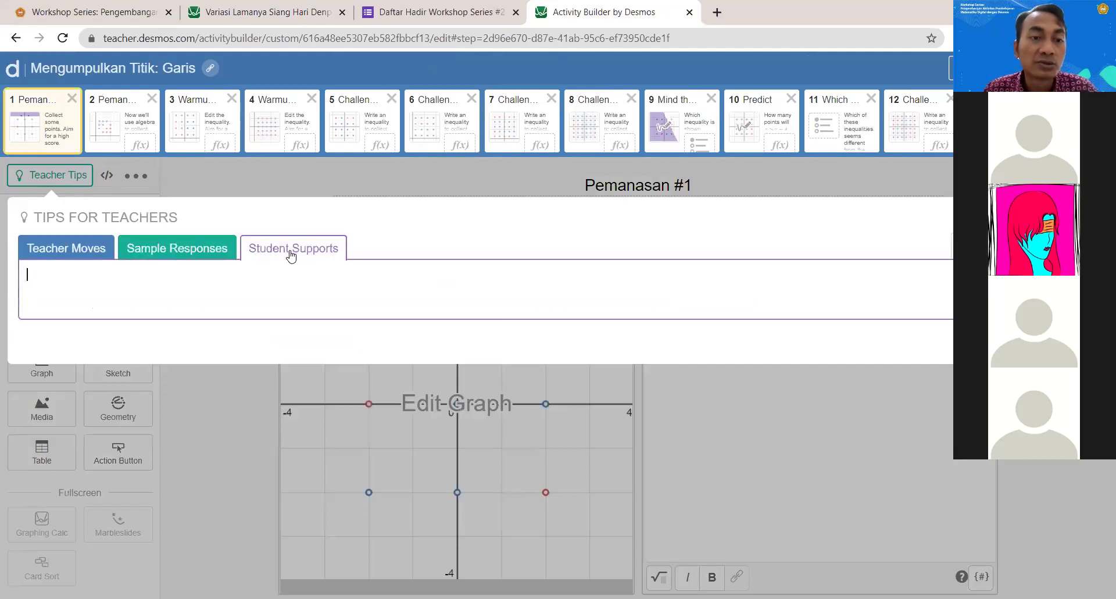
click(179, 244)
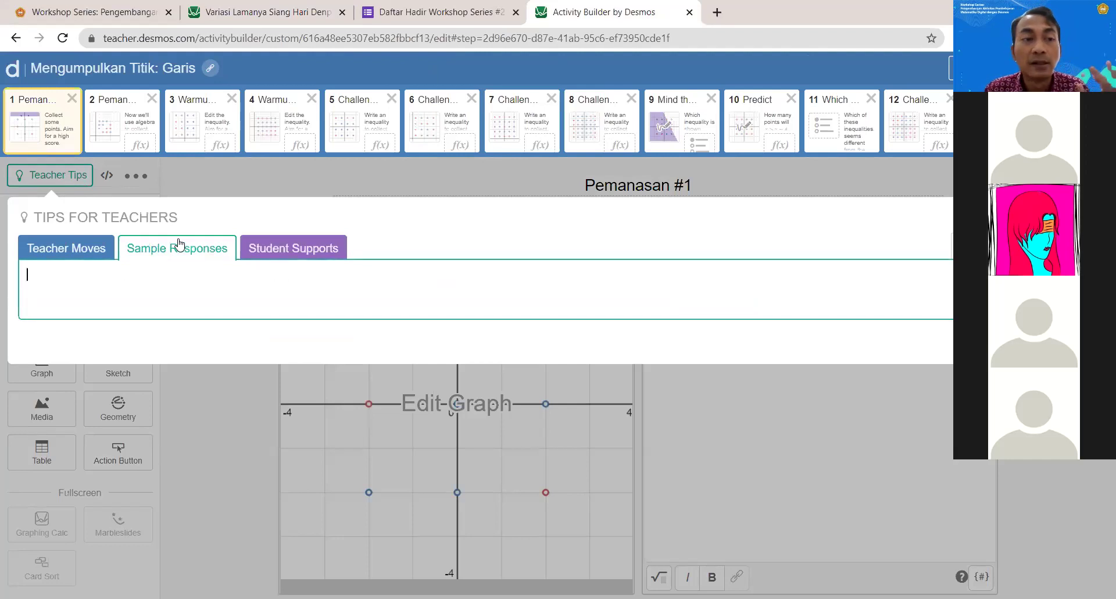
click(74, 249)
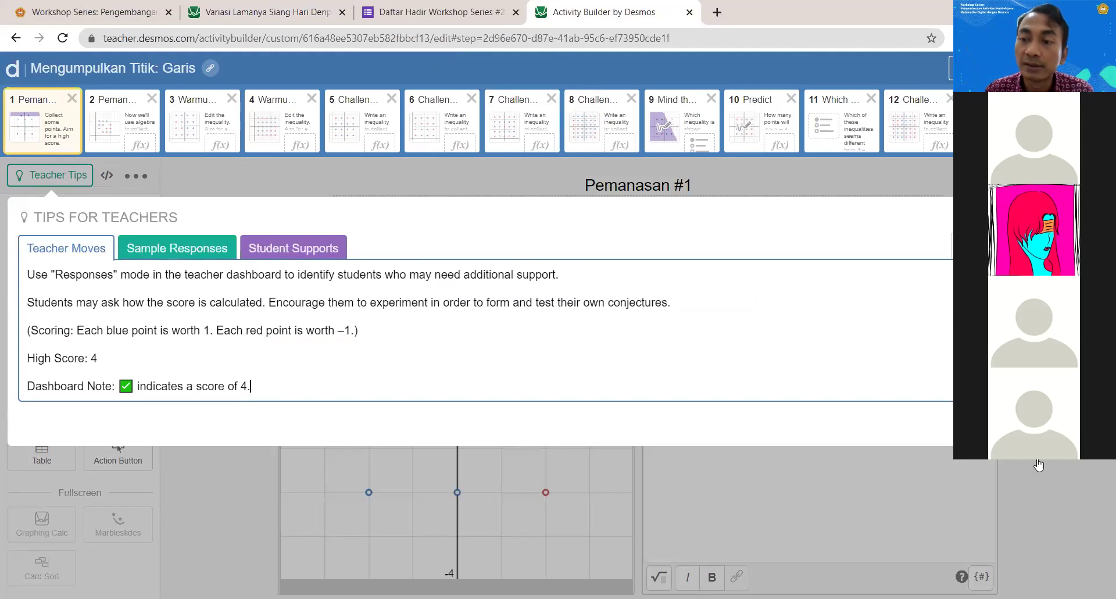
click(1039, 464)
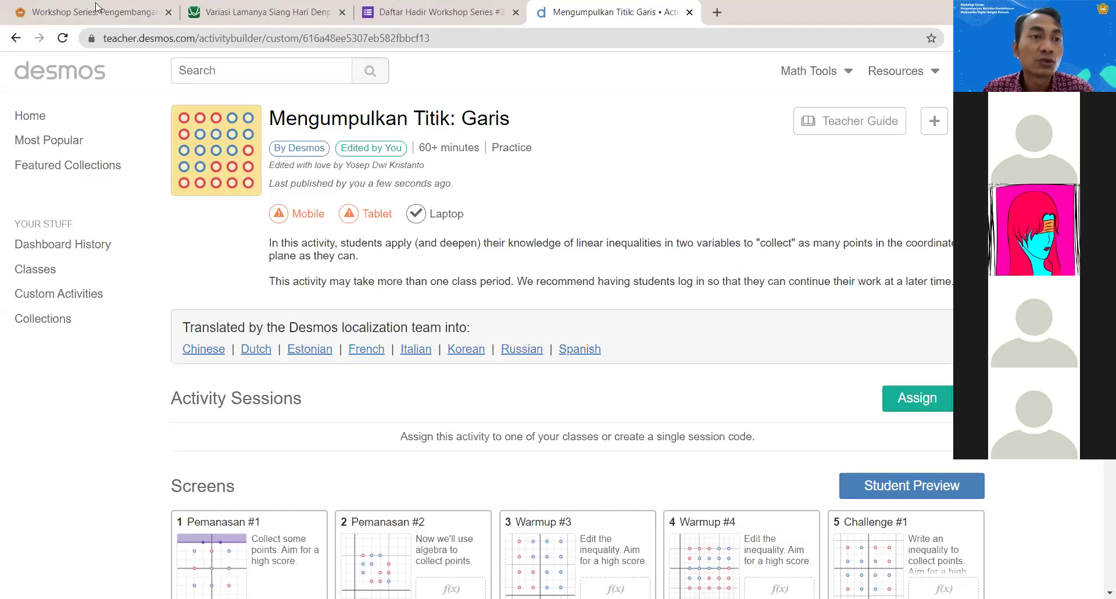
Step: Switch to the workshop series page and show its weekly agenda and the Workshop #1 video
key(ctrl+1)
scroll(526, 433, up, 3)
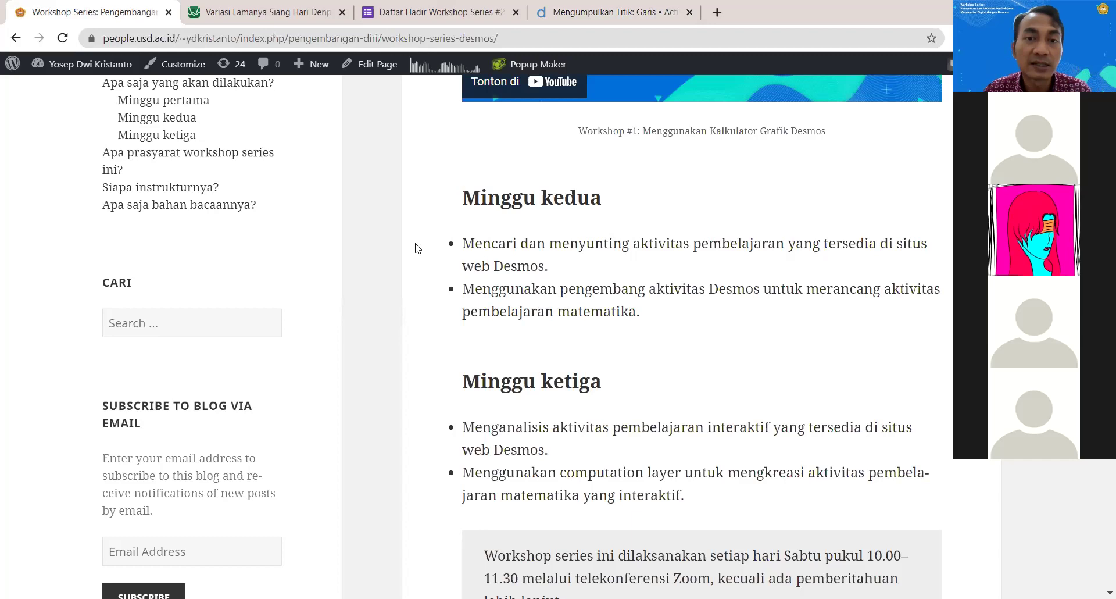
scroll(415, 248, up, 3)
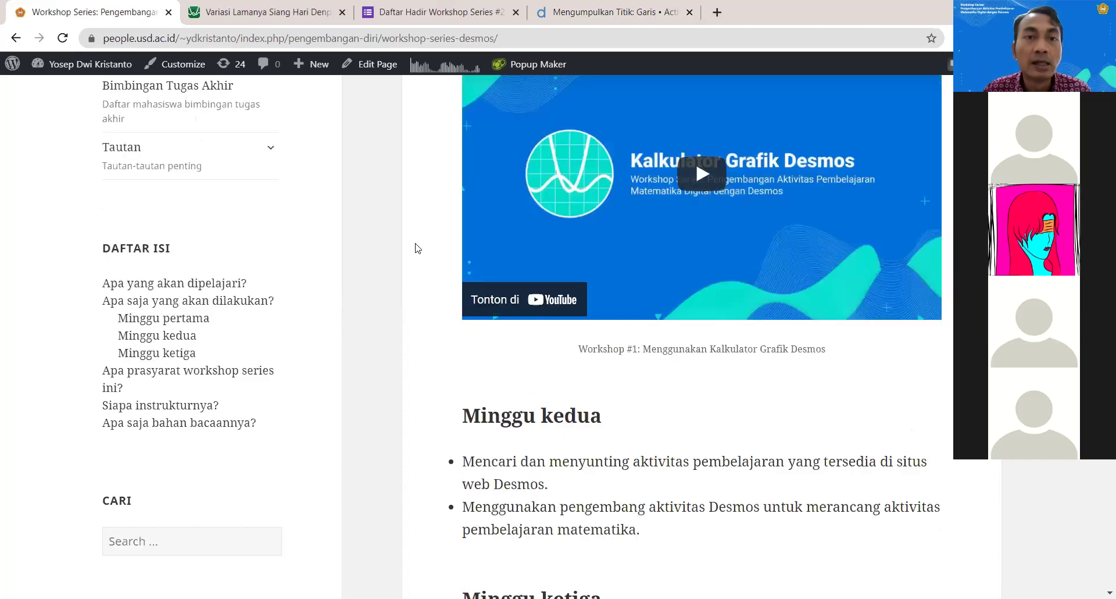
scroll(517, 142, up, 2)
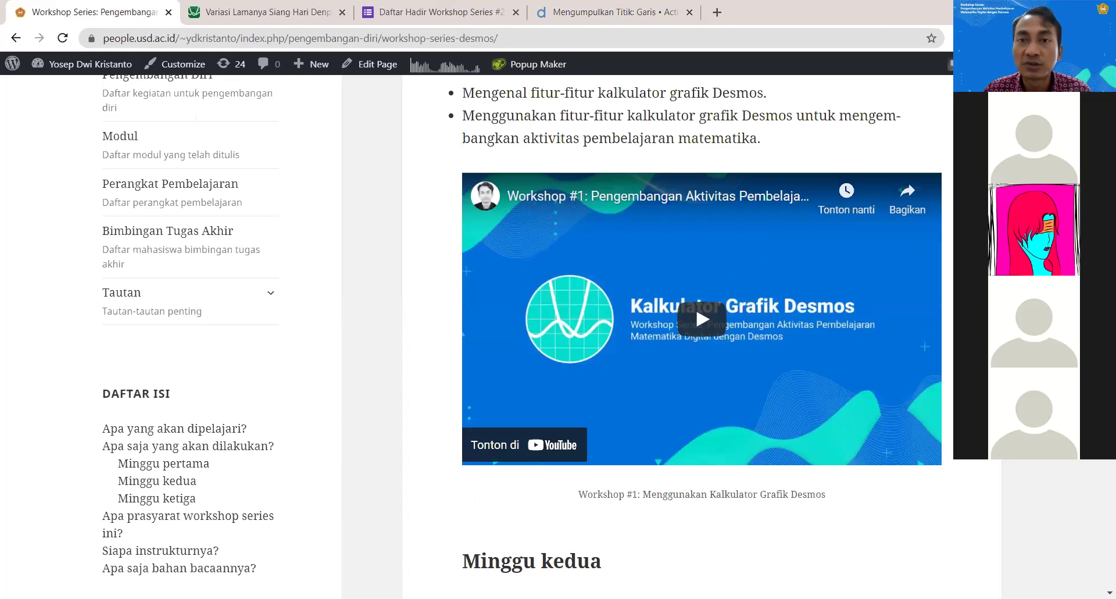
Step: Return to the Mengumpulkan Titik: Garis page and go to teacher.desmos.com/custom in its place
key(ctrl+4)
click(313, 41)
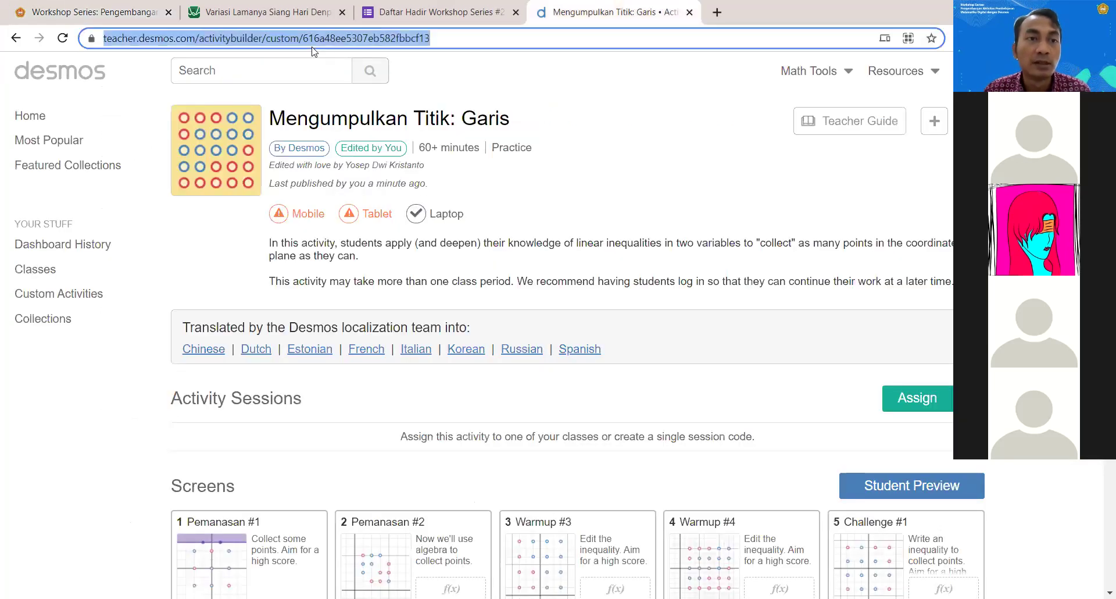
text(tea)
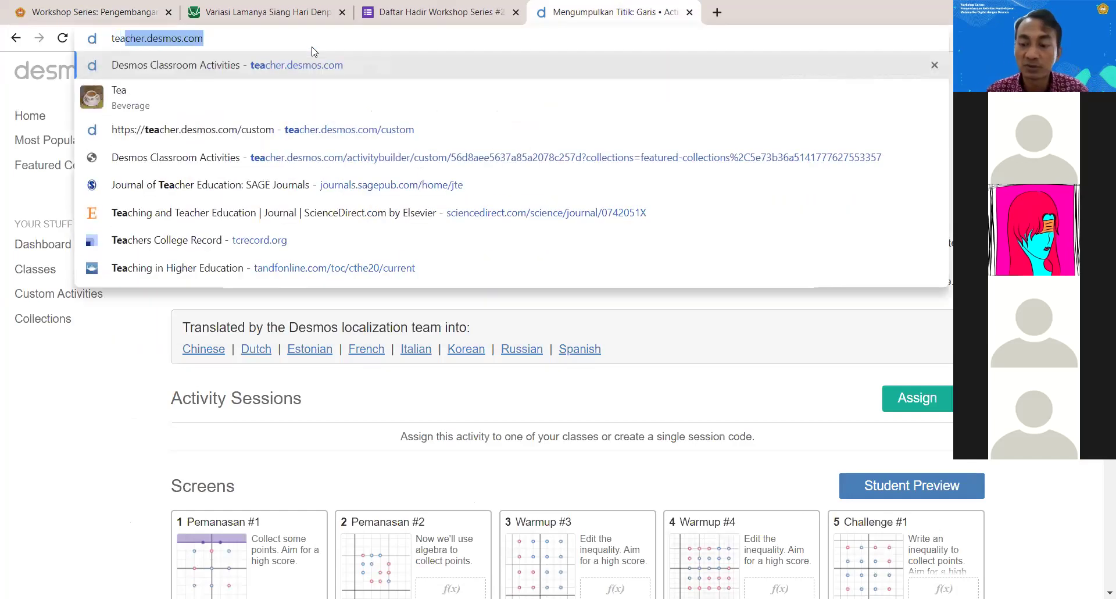
key(Right)
text(/)
key(Return)
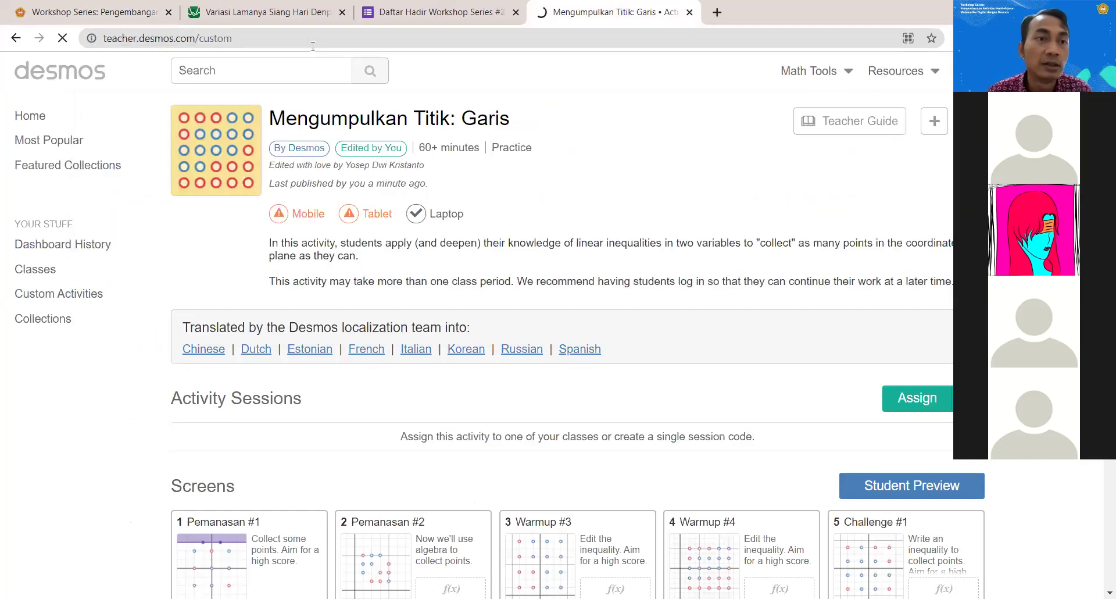
click(326, 40)
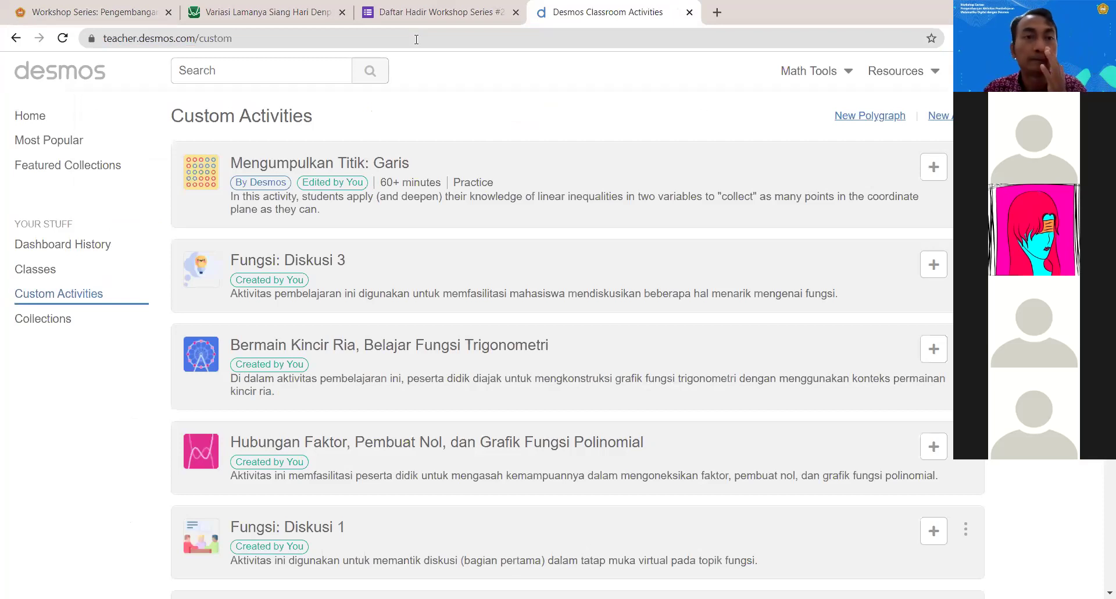
Step: Visit the Desmos Classroom home page, open the Custom Activities list from there and look through it
click(72, 83)
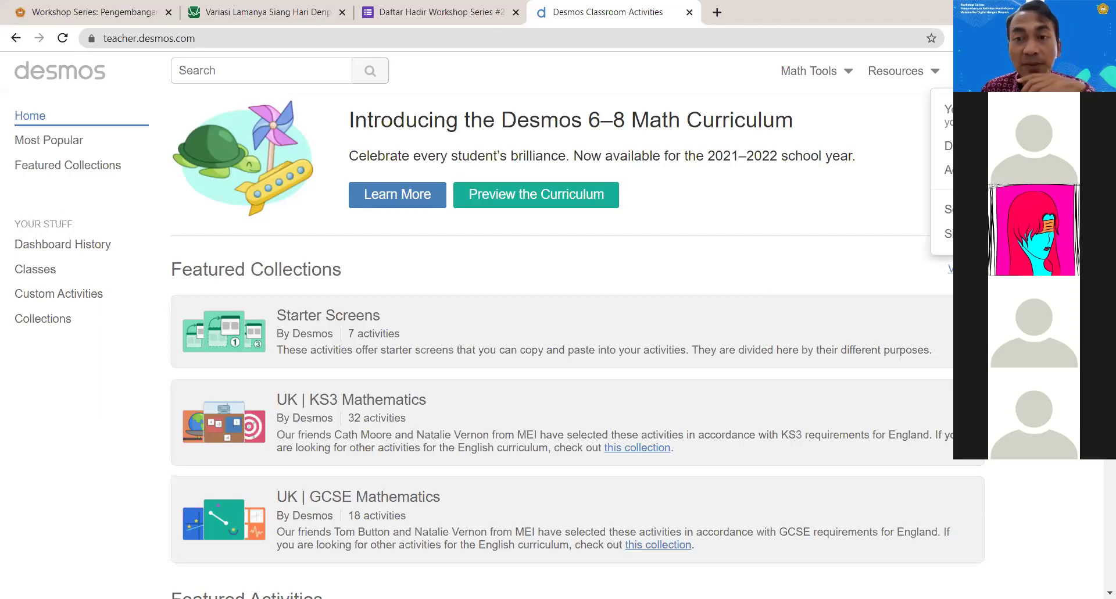
click(801, 119)
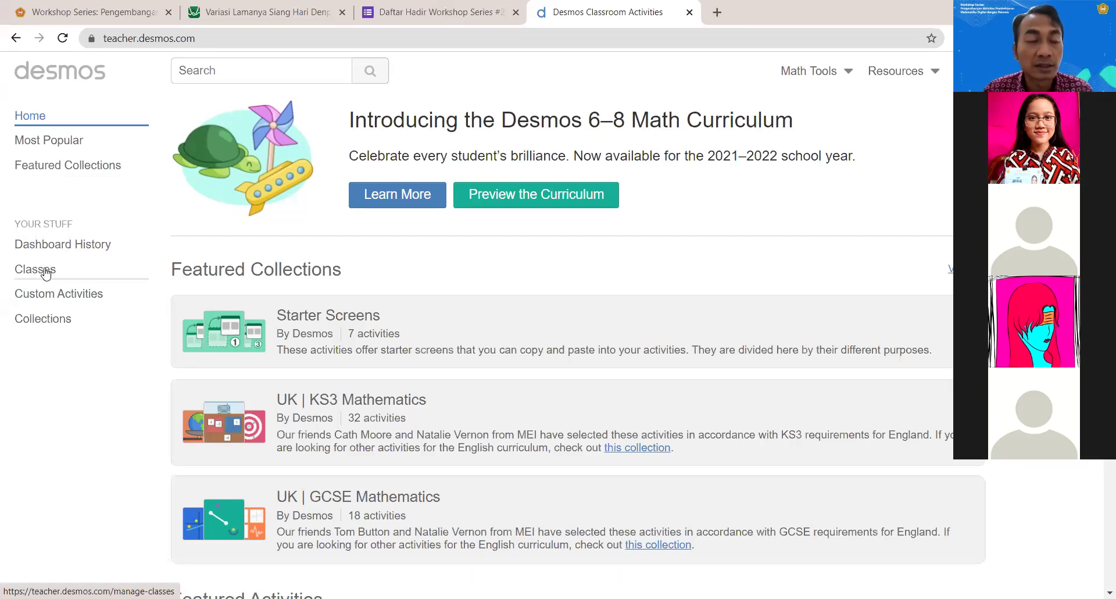
click(57, 301)
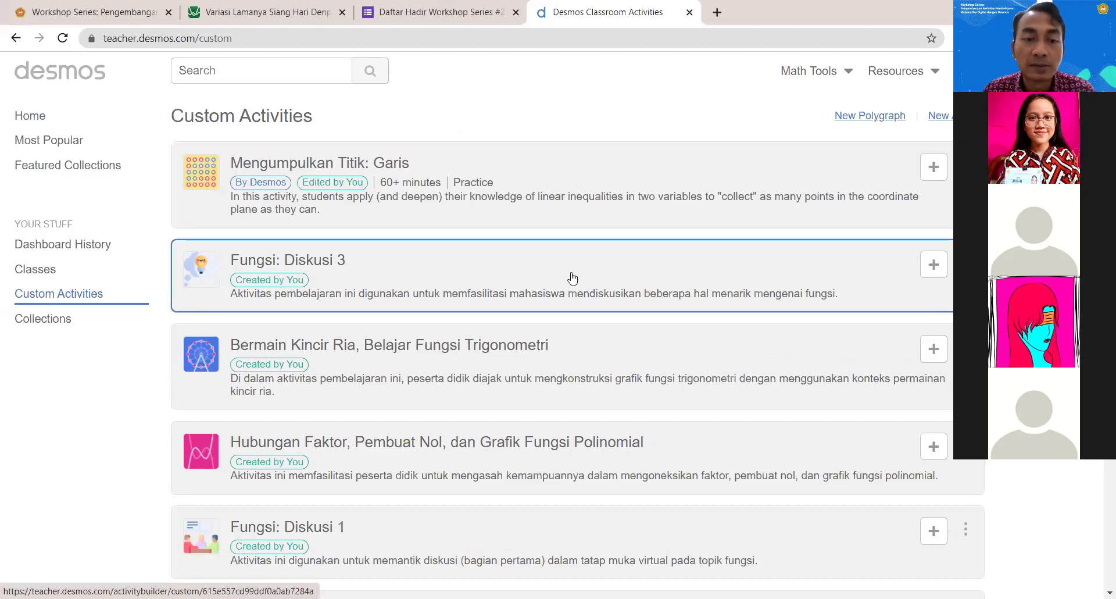
scroll(573, 278, down, 20)
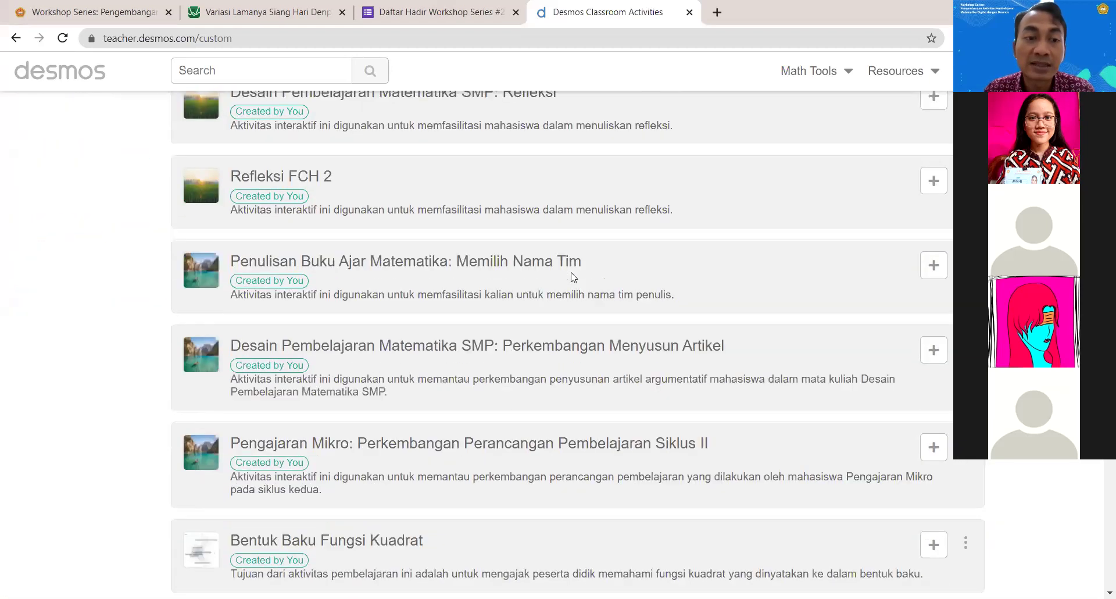
scroll(572, 278, down, 10)
scroll(573, 278, up, 10)
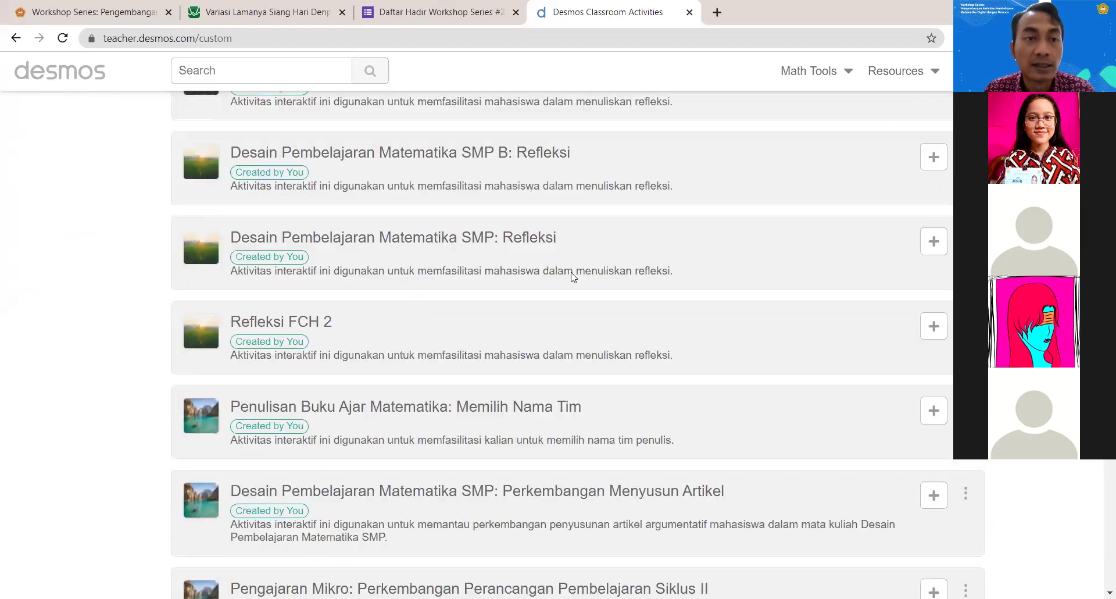
scroll(573, 278, up, 15)
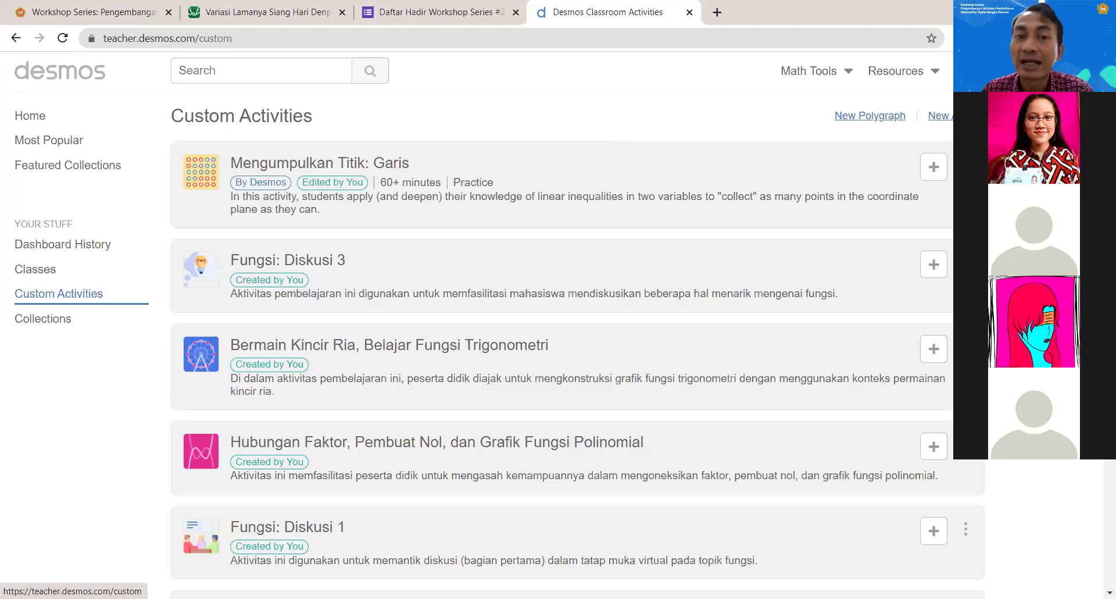
Step: Start a new custom activity titled "Menentukan Persamaan Garis"
click(950, 119)
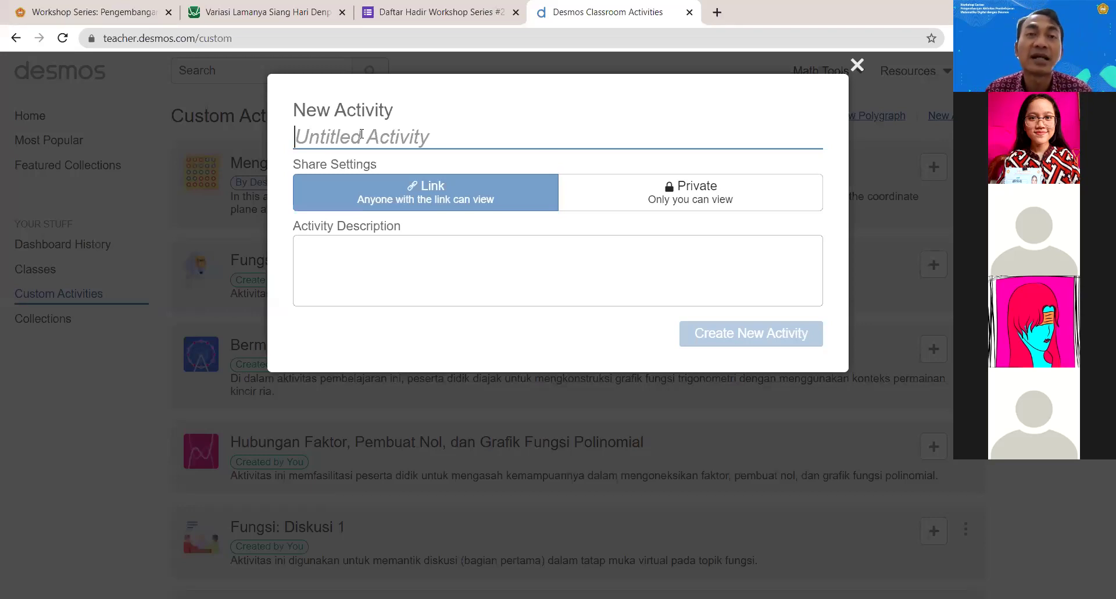
text(Mene)
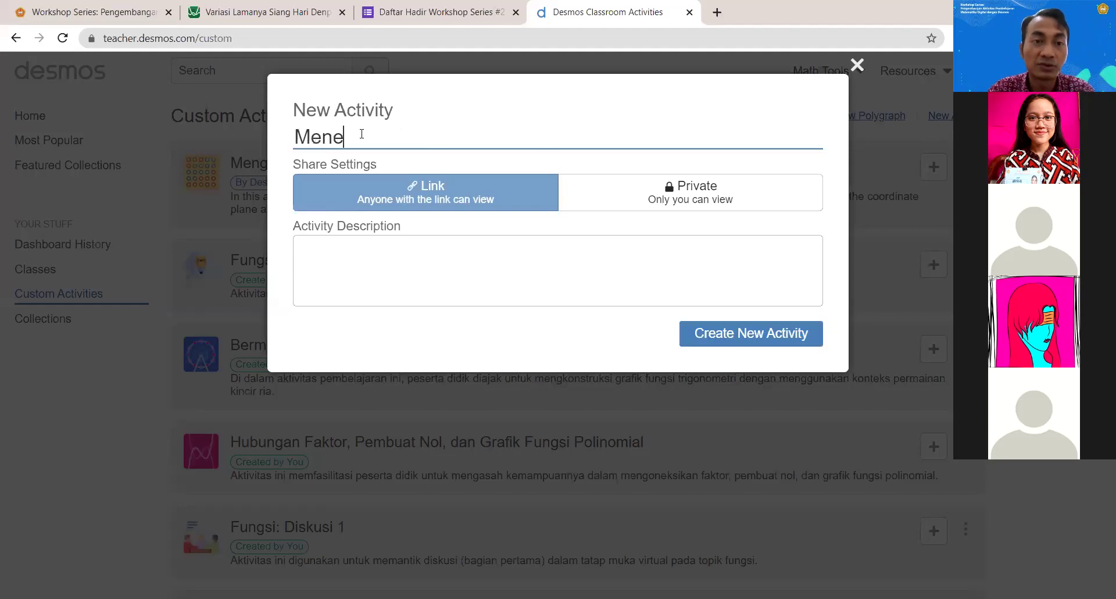
text(ntukan Pe)
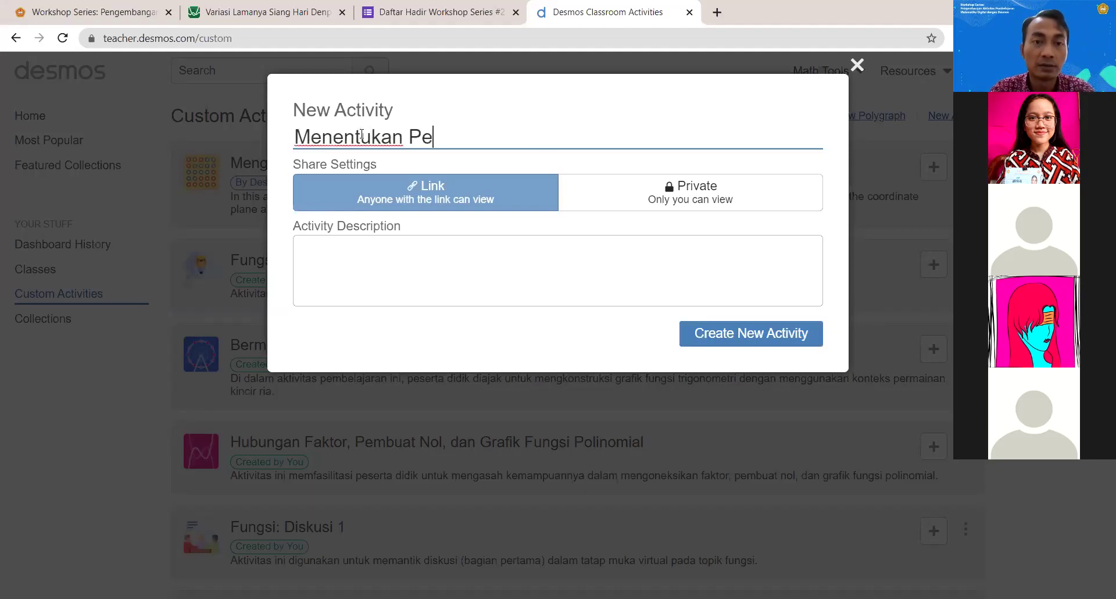
text(rsamaan Garis)
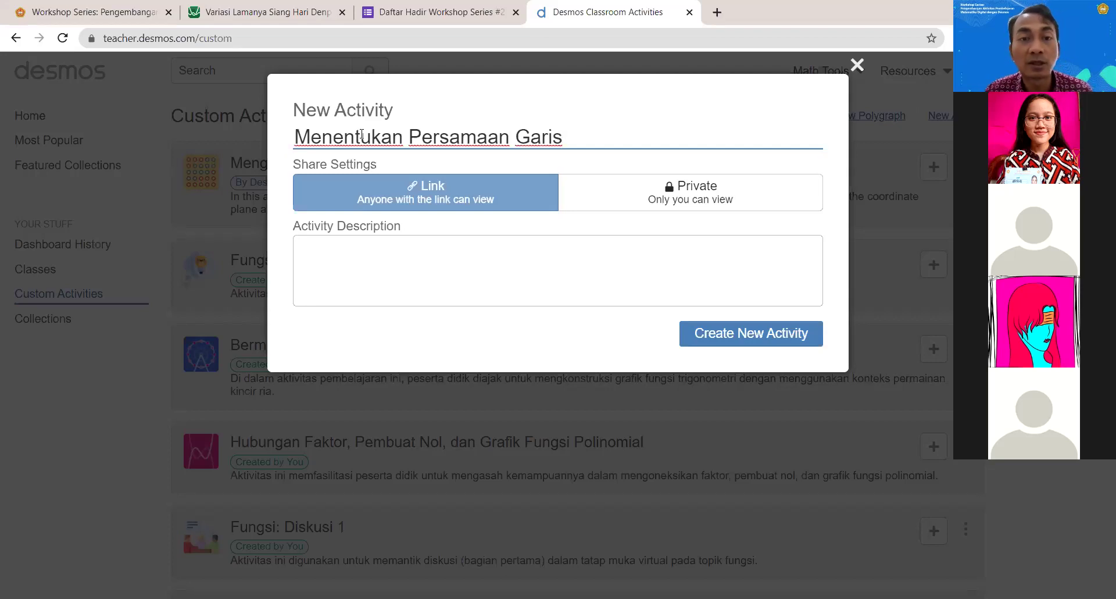
Step: Describe the activity as "Aktivitas ini mengajak peserta didik untuk menentukan persamaan garis." and create it
click(386, 286)
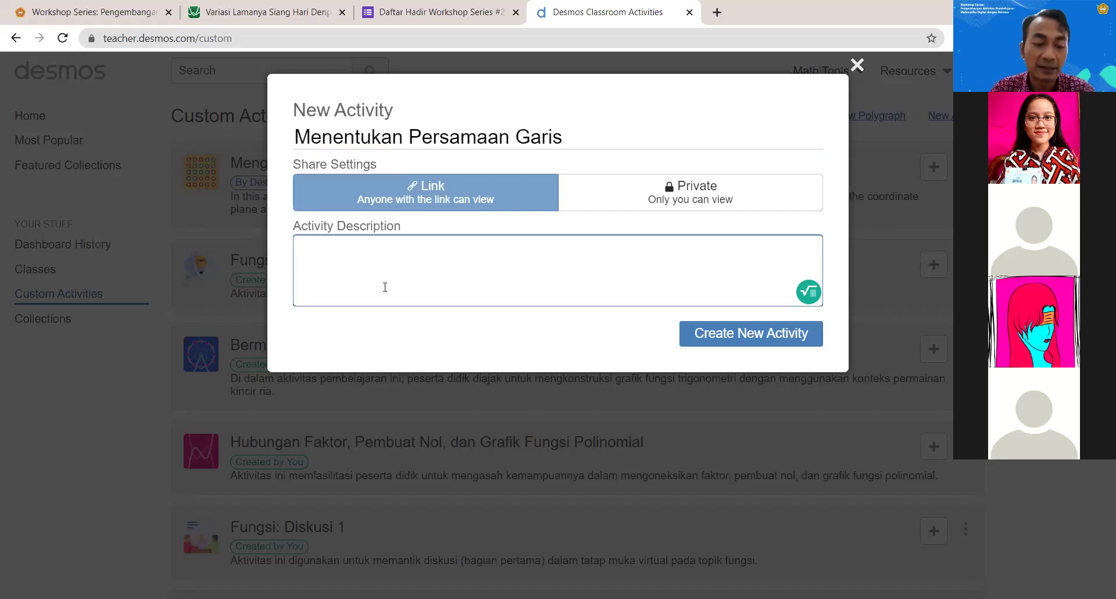
text(Aktivitas in)
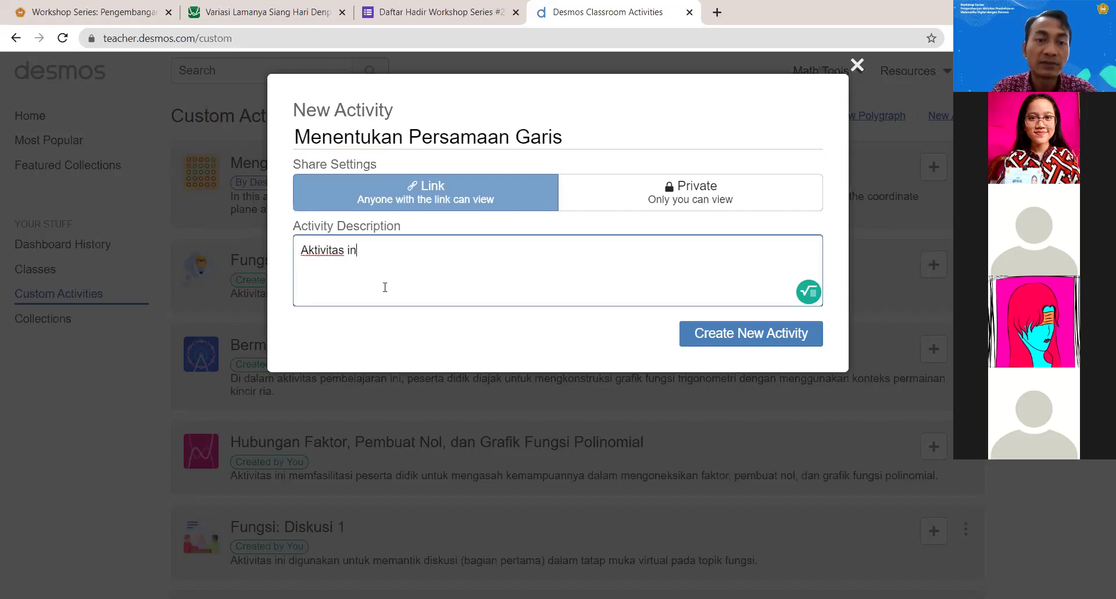
text(i mengajak peserta didik untuk menentu)
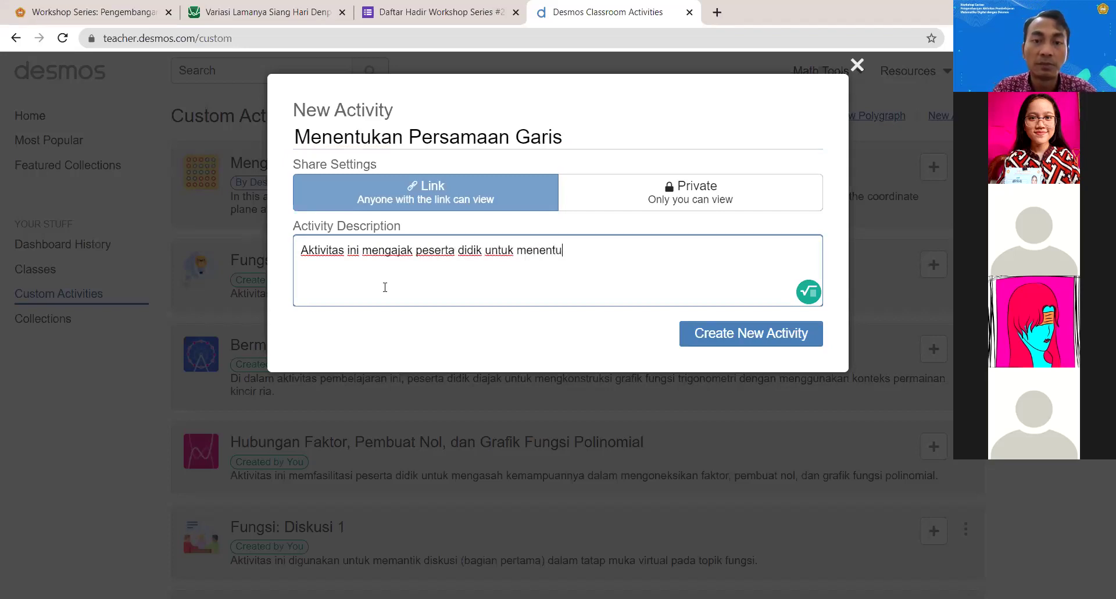
text(kan persamaan garis.)
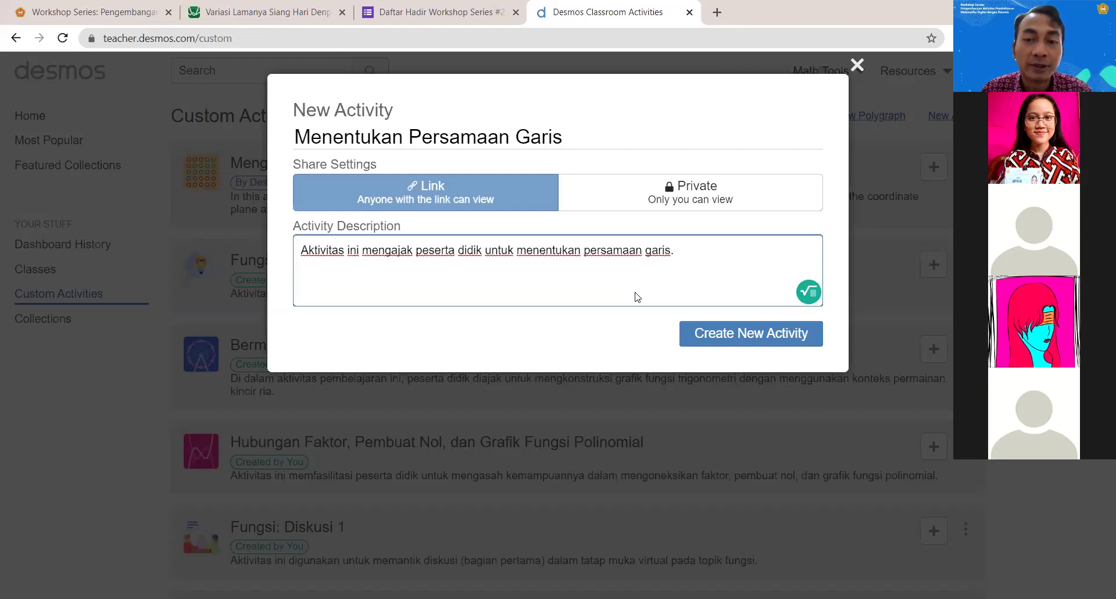
click(761, 335)
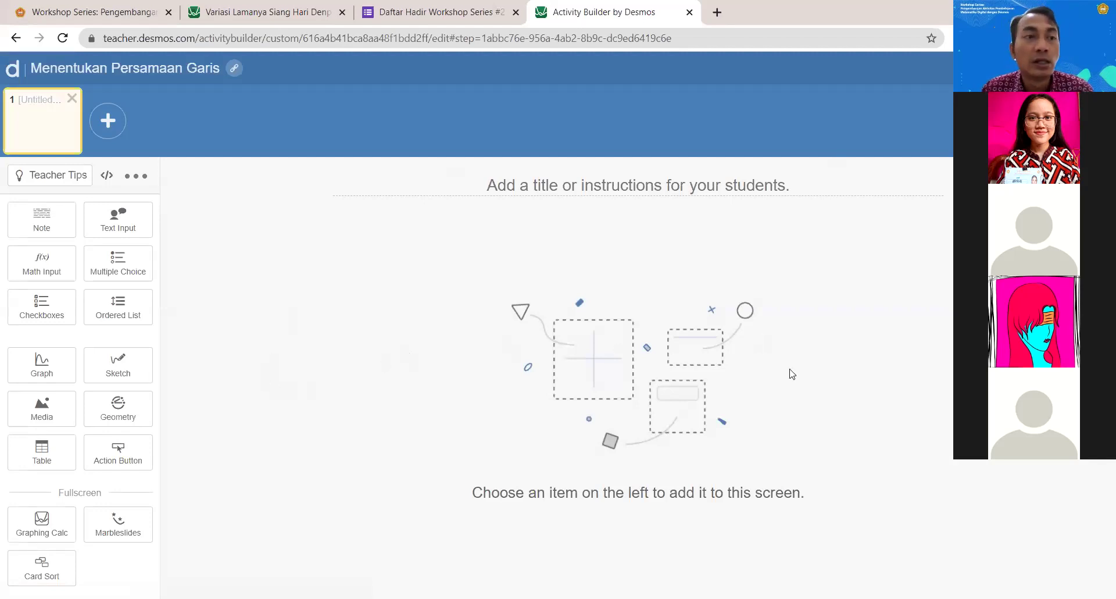
Step: Review the new activity's details and browse the Pictures folder for a cover image
click(125, 70)
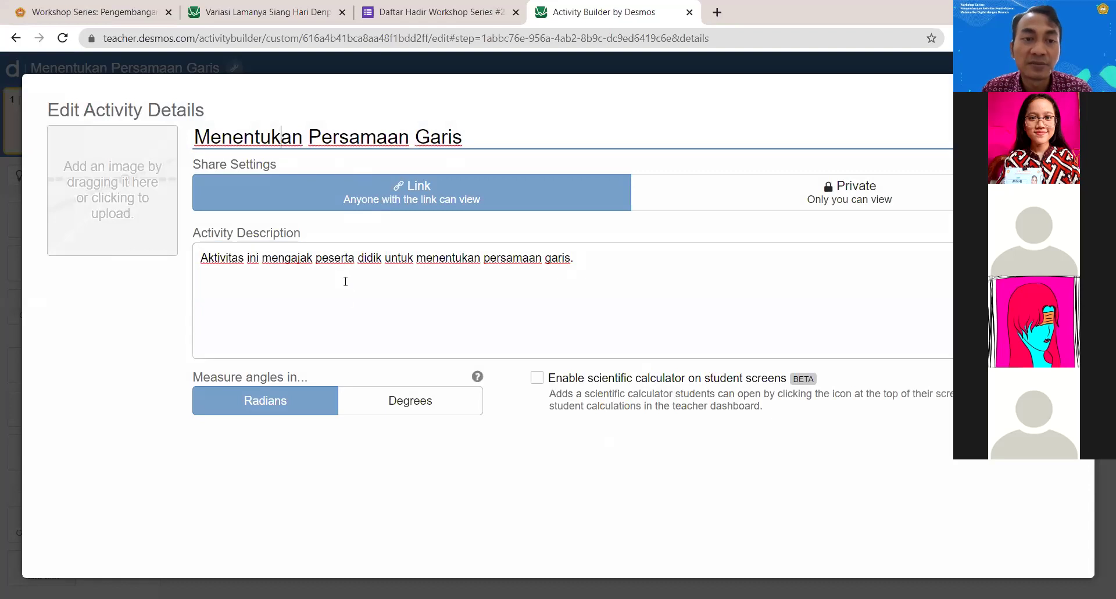
click(348, 259)
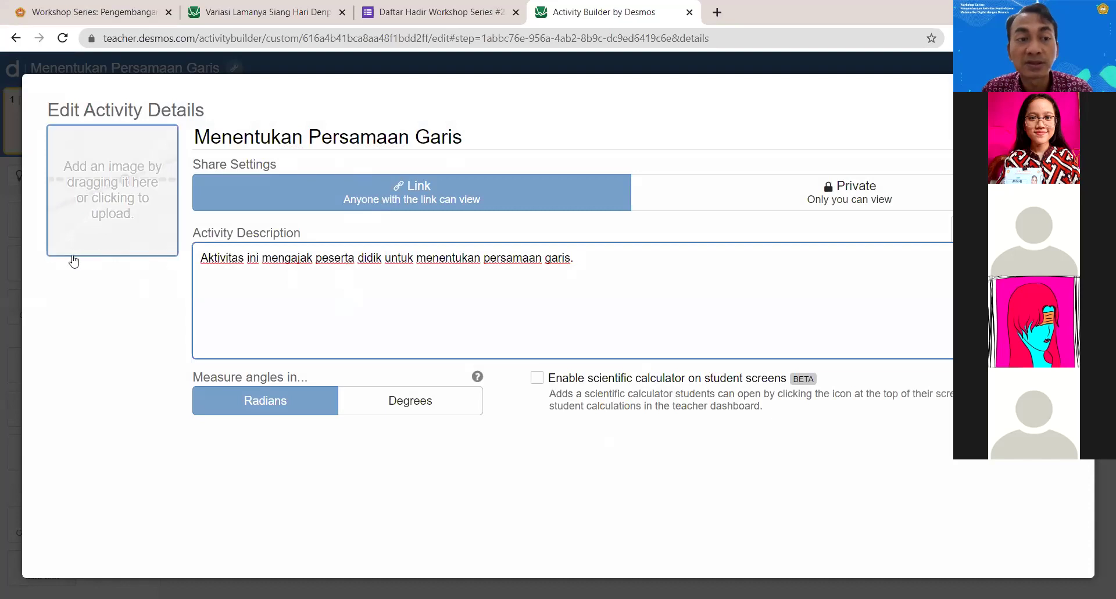
click(107, 186)
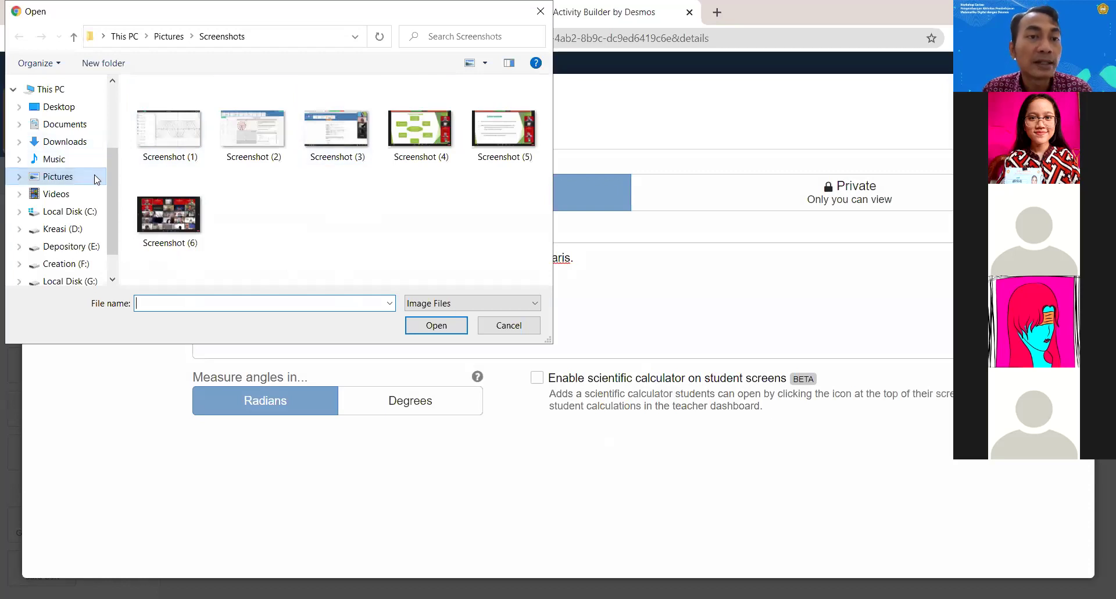
click(97, 179)
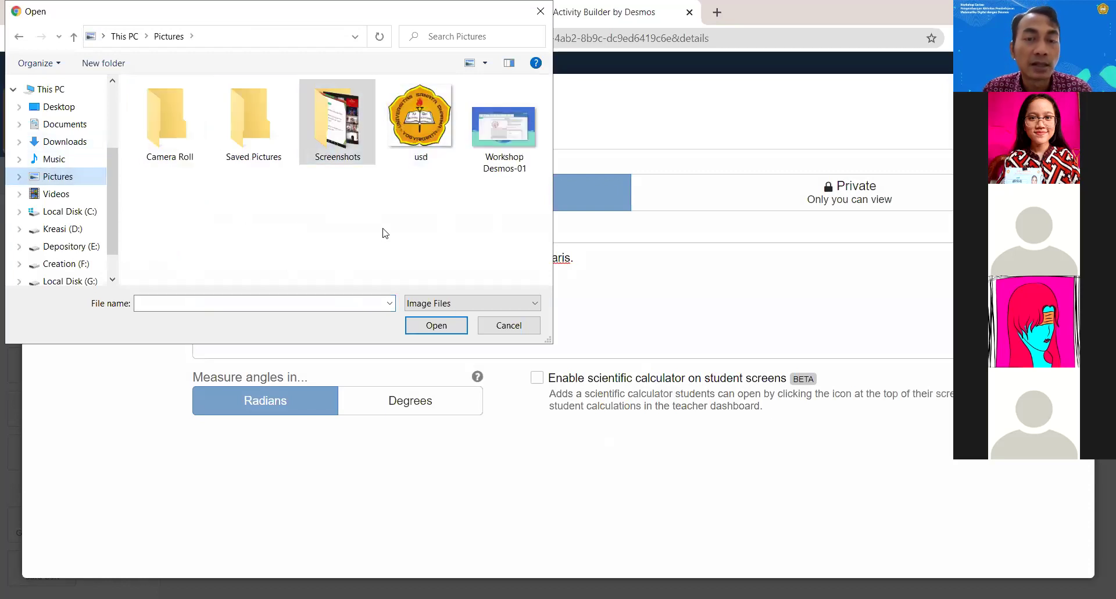
click(509, 327)
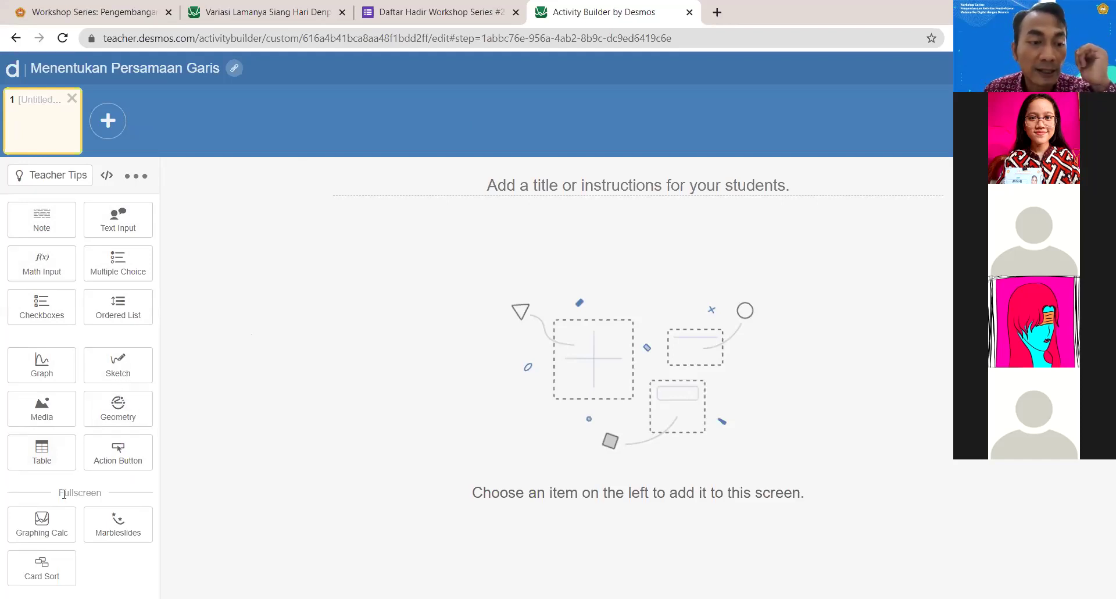
Step: Point out the Fullscreen group among the components available for the empty first screen
drag(59, 492, 103, 492)
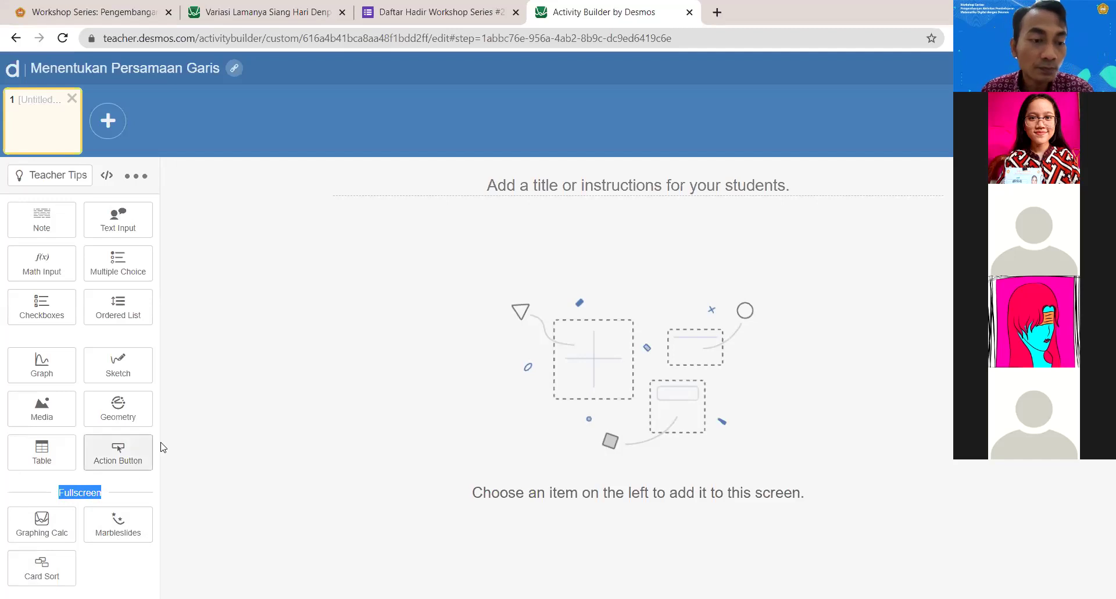
click(175, 429)
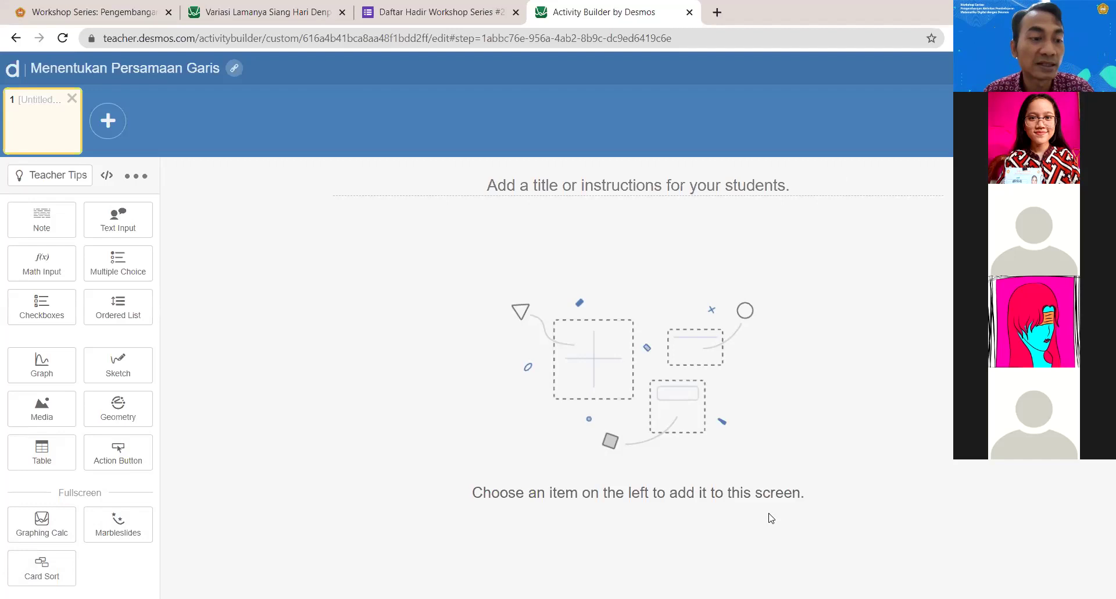
Step: Try a full-screen Graphing Calc component on the first screen and undo it
click(31, 533)
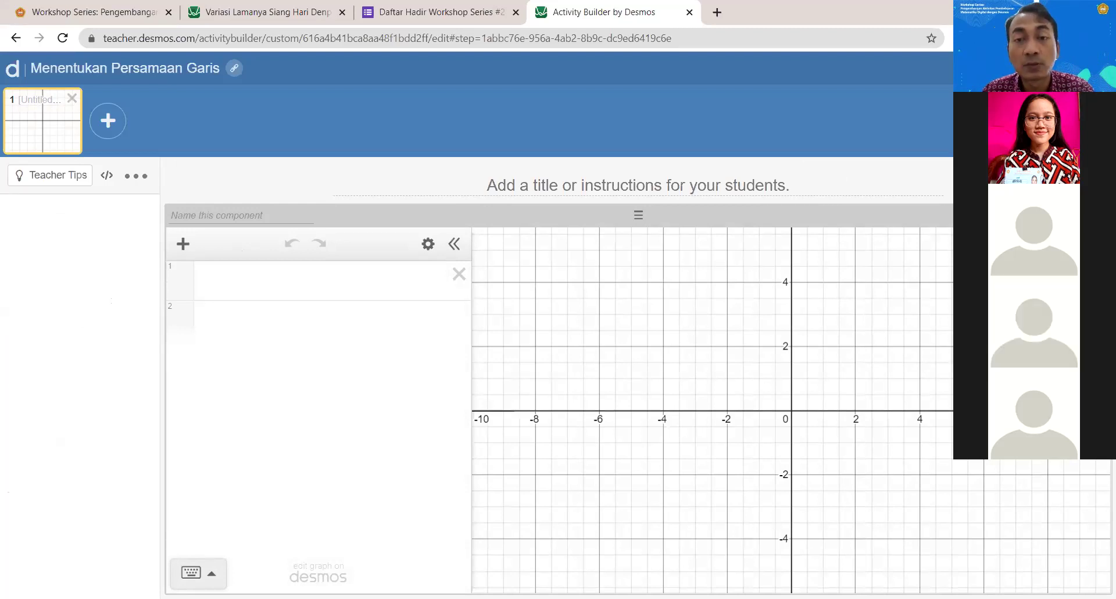
key(ctrl+z)
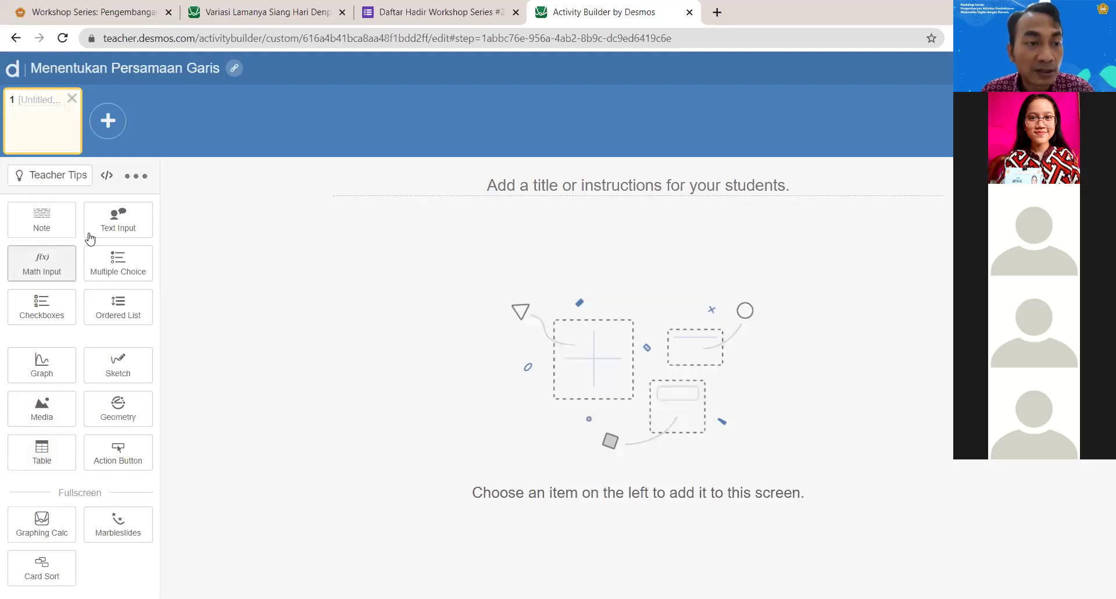
Step: Try out Note, Text Input and Math Input components together on the first screen
click(44, 224)
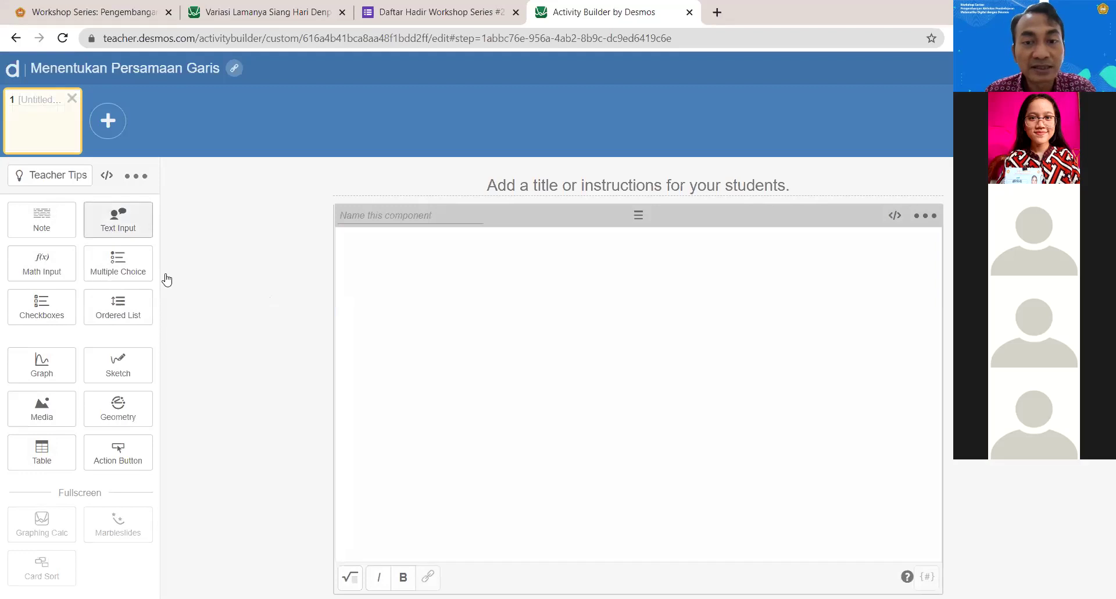
drag(167, 280, 250, 346)
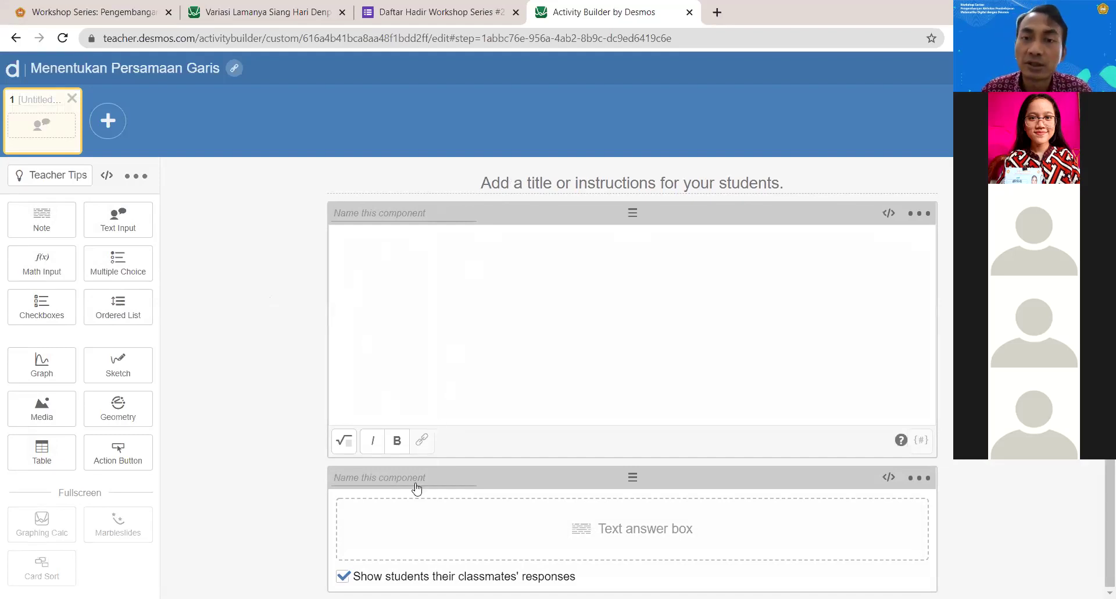
click(50, 265)
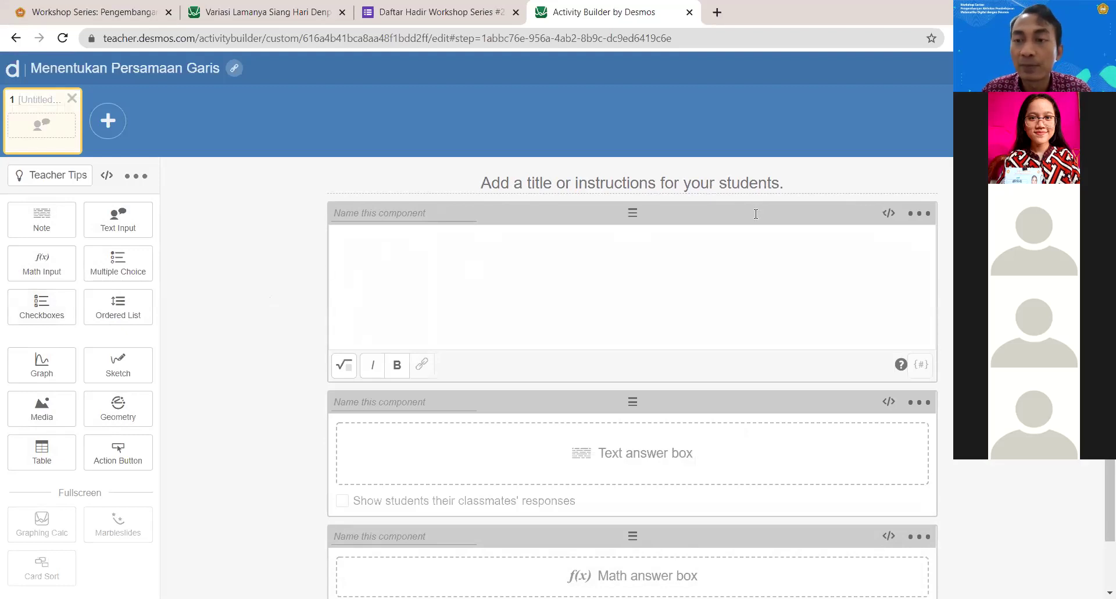
Step: Delete the trial note, text answer and math answer components from the first screen
click(919, 212)
click(886, 244)
click(919, 213)
click(887, 244)
click(919, 213)
click(906, 245)
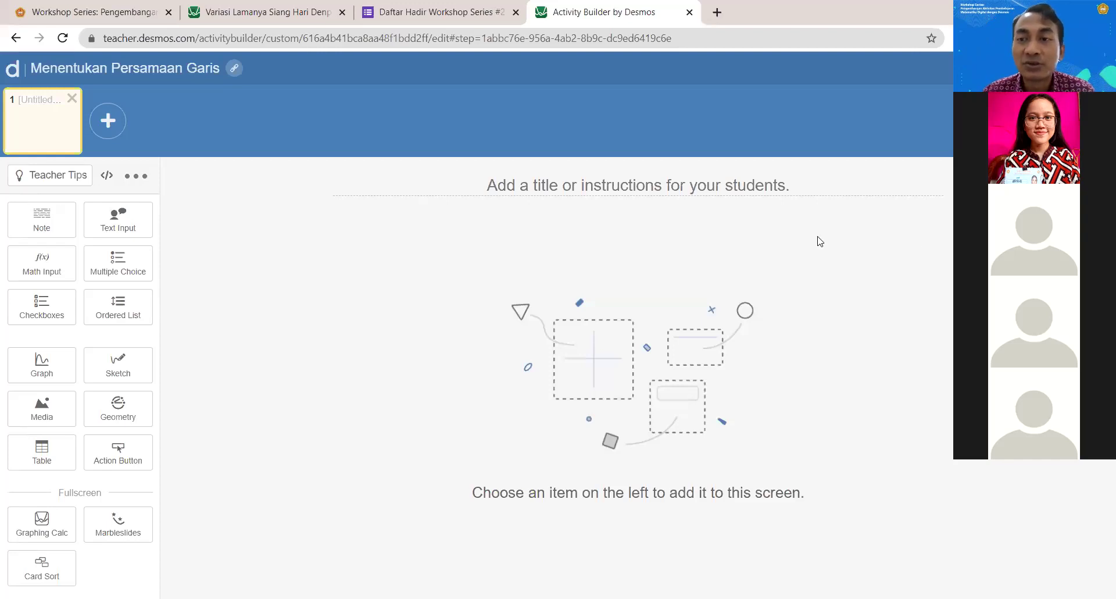
Step: Title the first screen "Tujuan pembelajaran"
click(673, 181)
text(Tujuan pembelajaran)
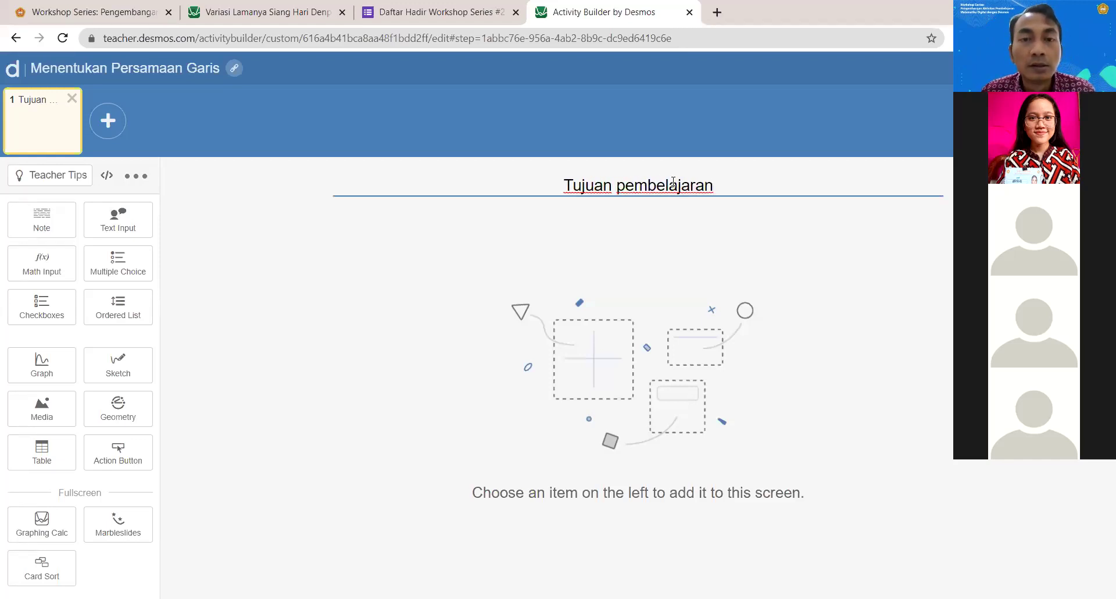
drag(565, 184, 716, 177)
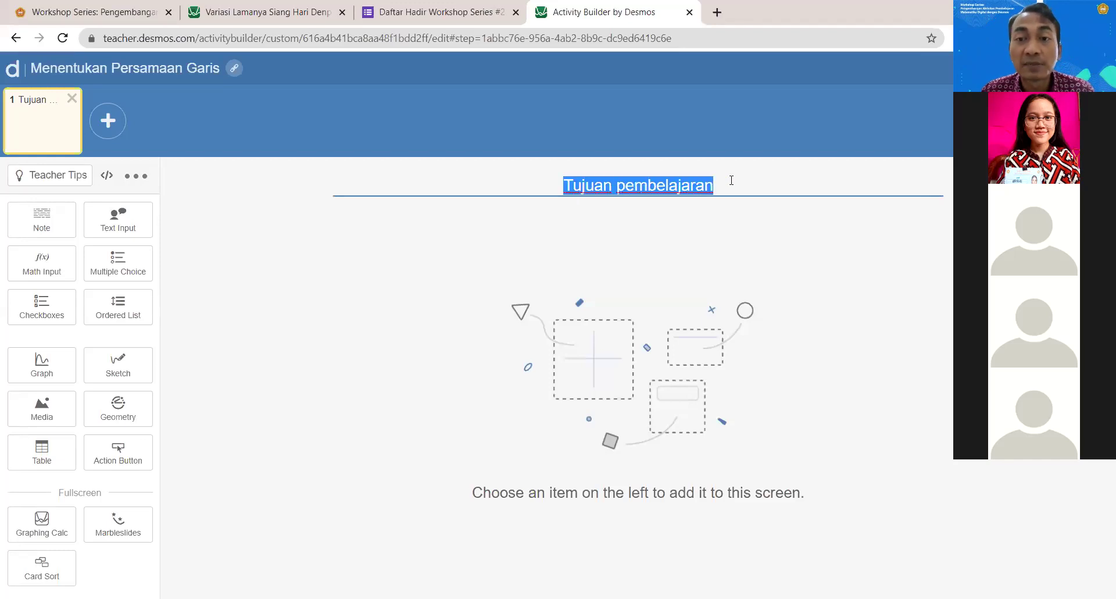
click(731, 178)
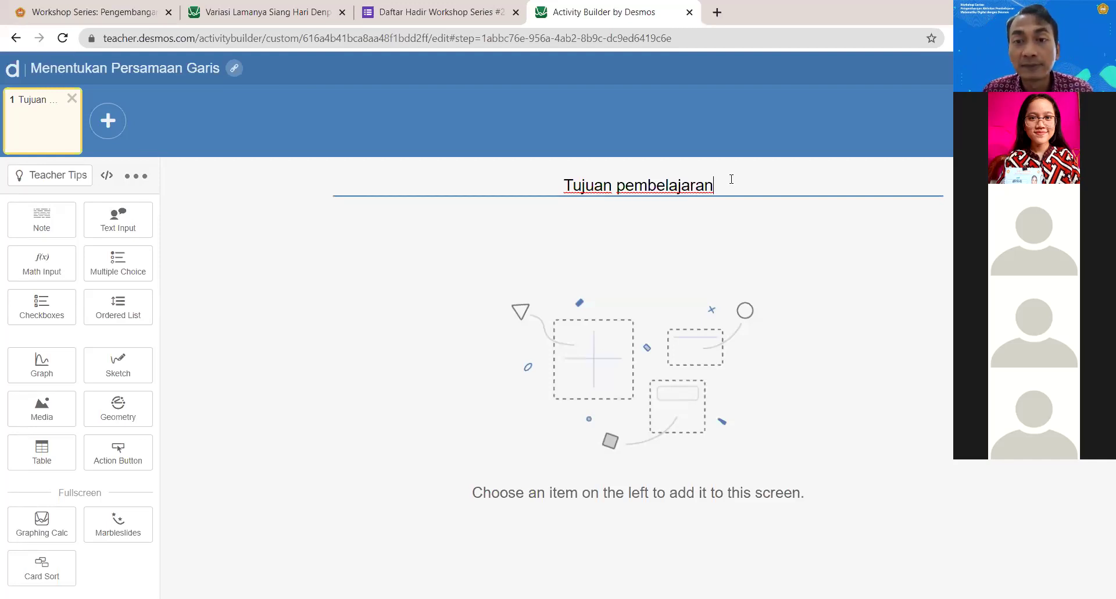
Step: Add a note to the first screen that opens with "Selamat datang kembali di dalam mata pelajaran matematika!" followed by a blank line
click(38, 225)
text(Selamat datang kembal)
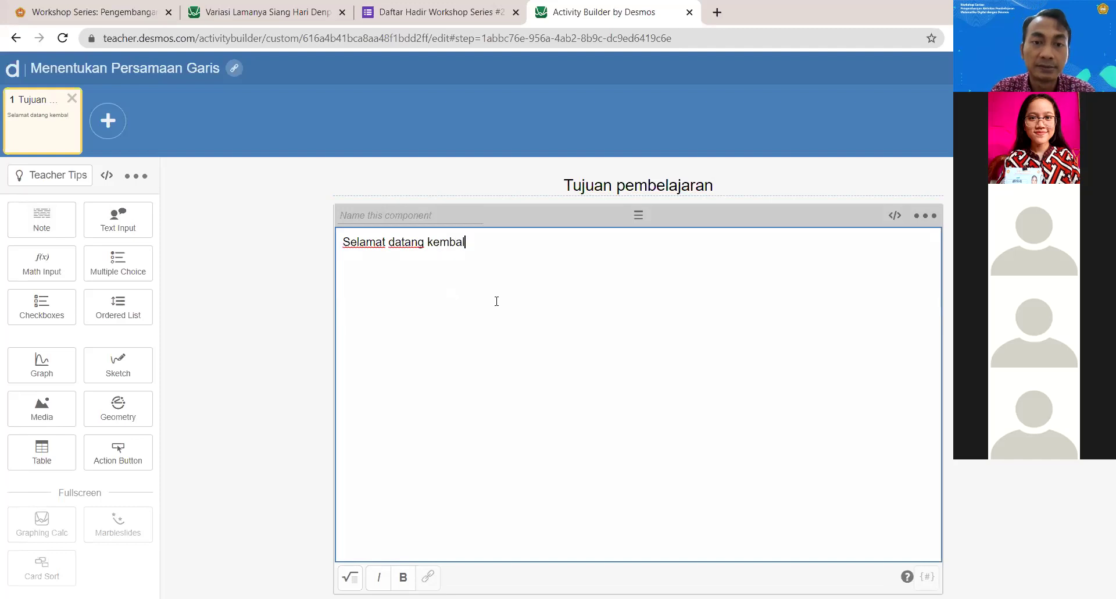
text(i di dalam)
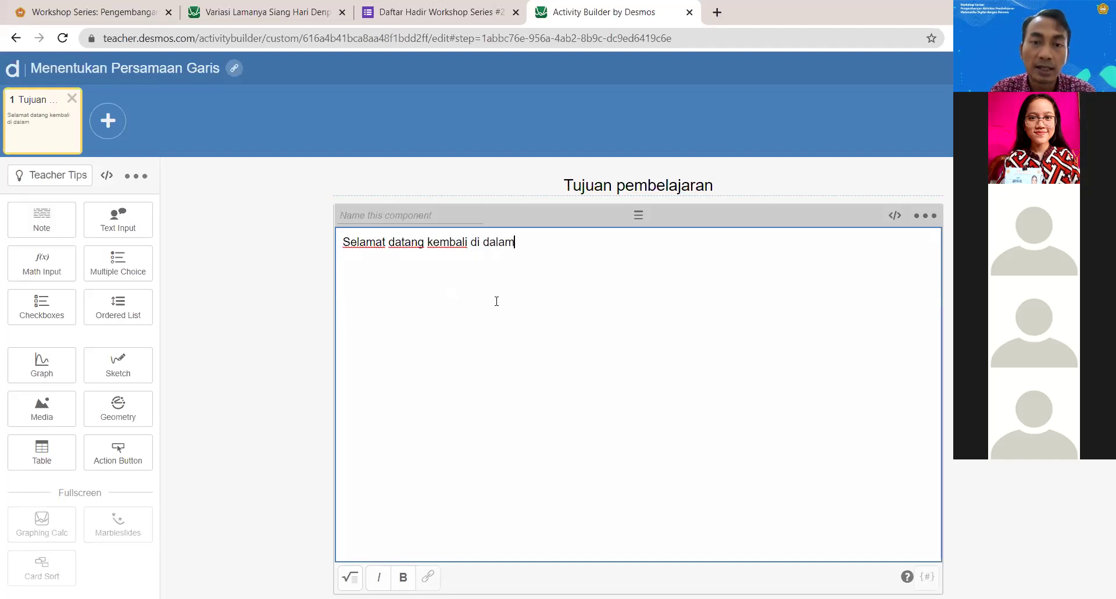
text( mata pelajaran matematika!)
key(Return)
key(Return)
Step: Start the note's second paragraph with "Dalam pertemuan ini, kalian akan diajak untuk menentukan persamaan garis lurus."
text(Dalam pe)
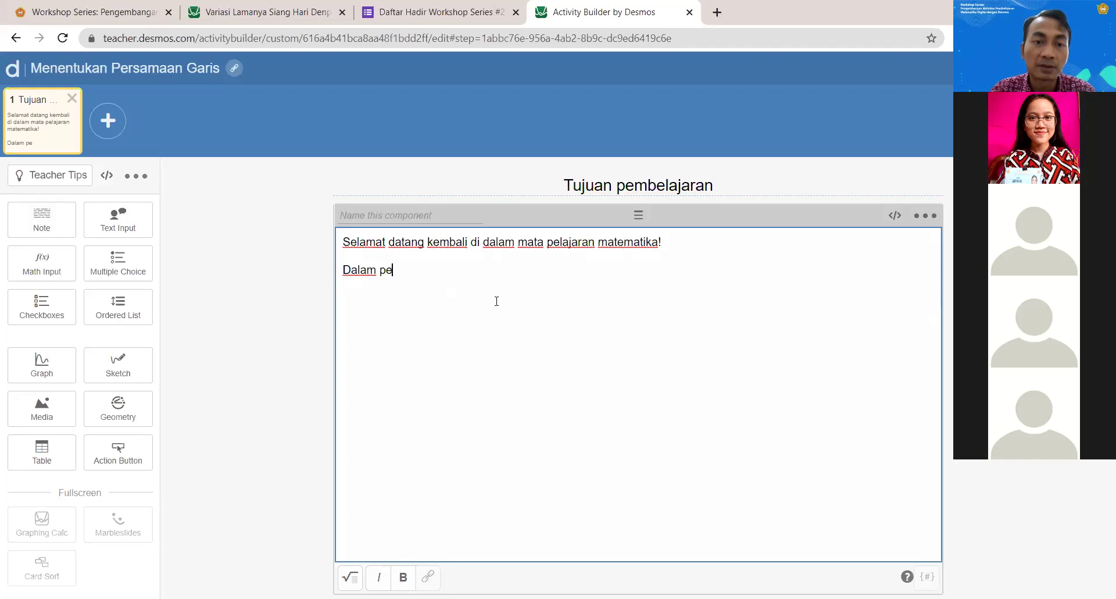
text(rtemuan ini)
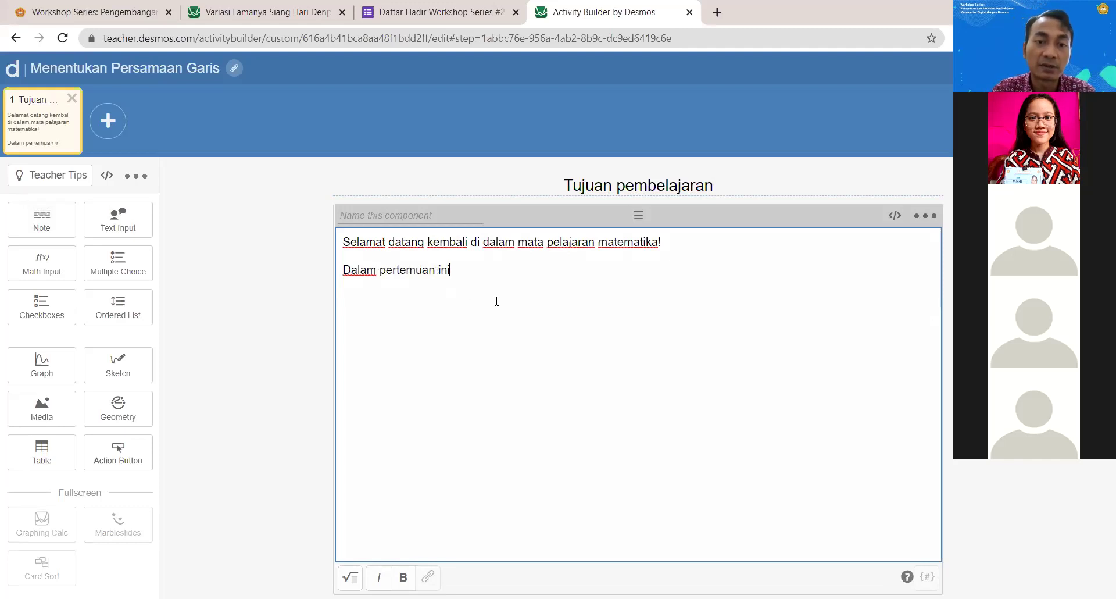
text(, kalian akan d)
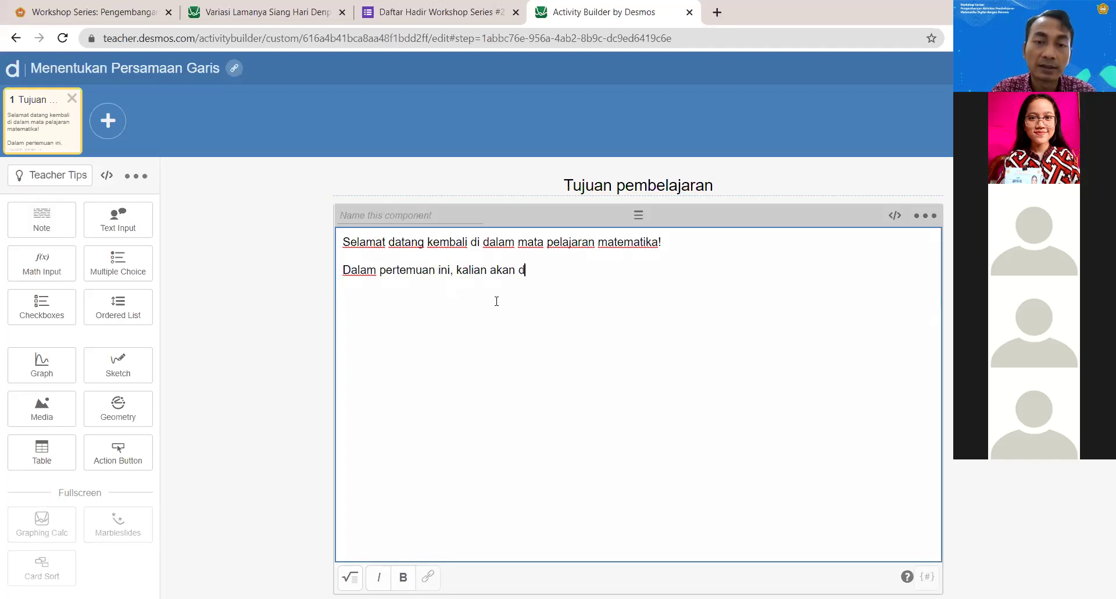
text(iajak untuk m)
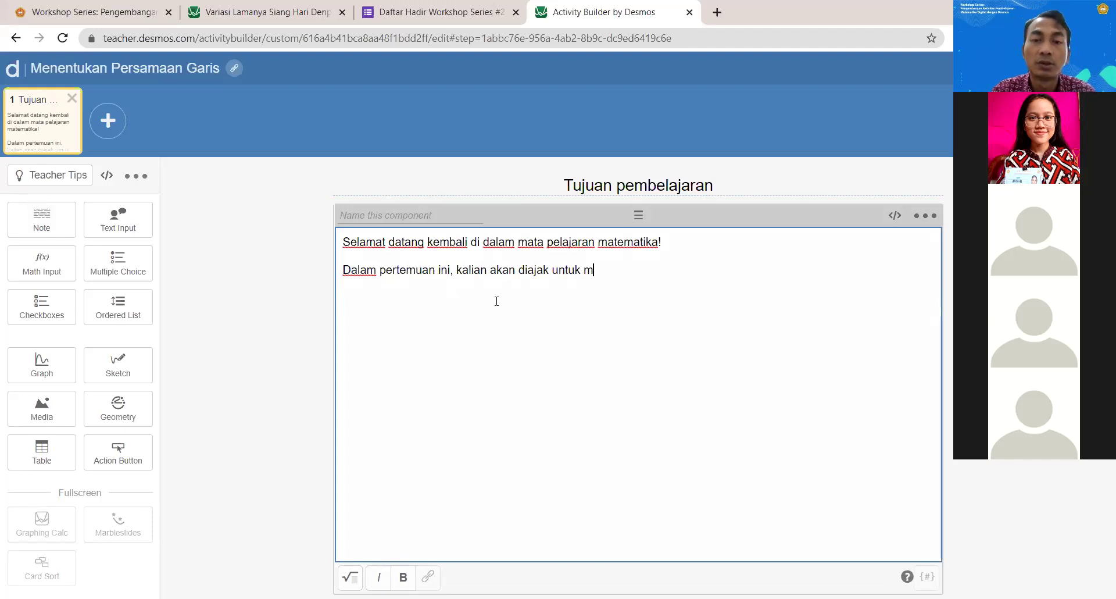
text(enentukan persama)
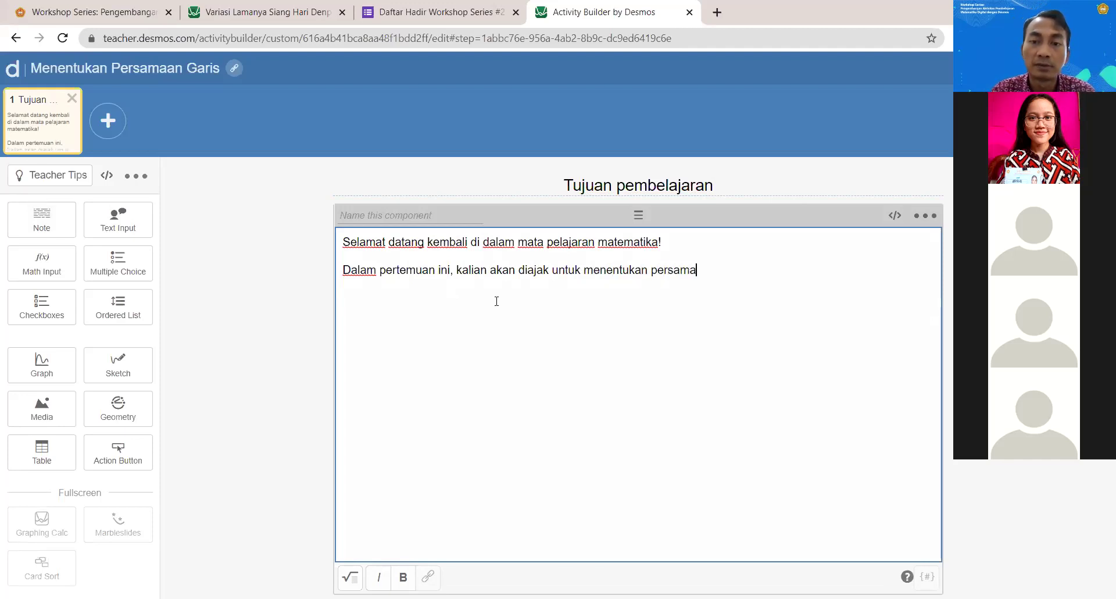
text(an garis lurus.)
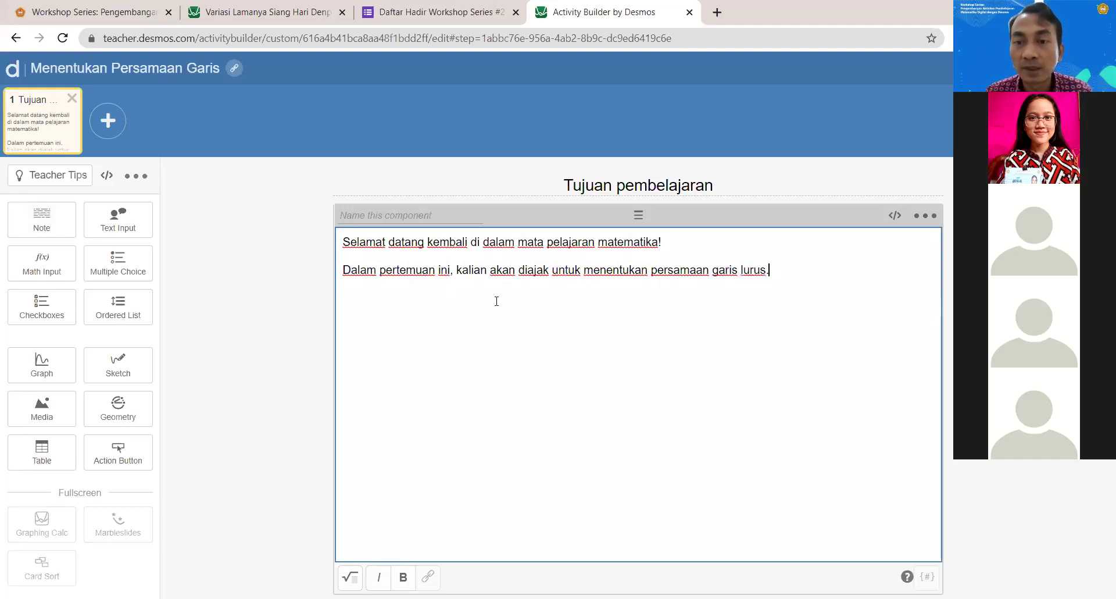
Step: Continue the second paragraph with "Selain itu, kalian juga akan belajar mengenai gradien dan perpotongan suatu garis dengan sumbu-y."
text( Selain i)
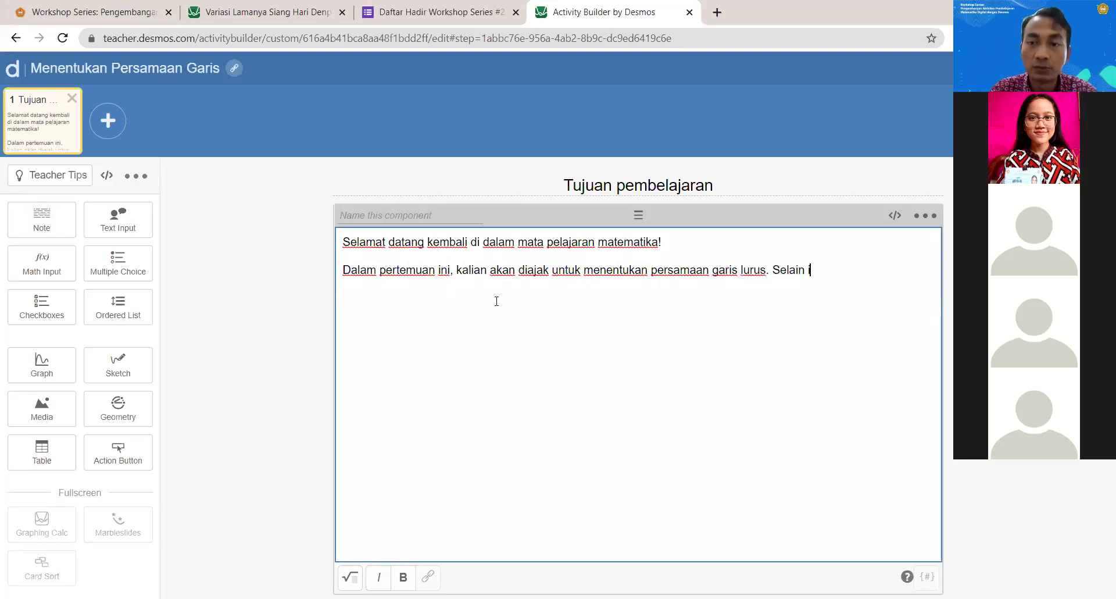
text(tu, kalian)
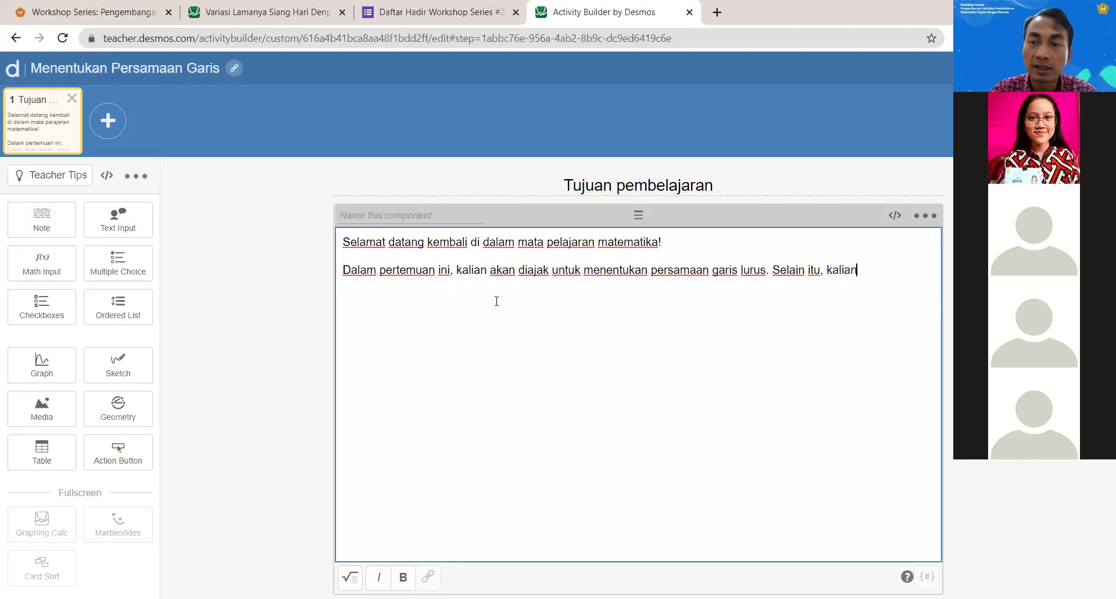
text( juga akan belajar mengenai gradien dan pertp)
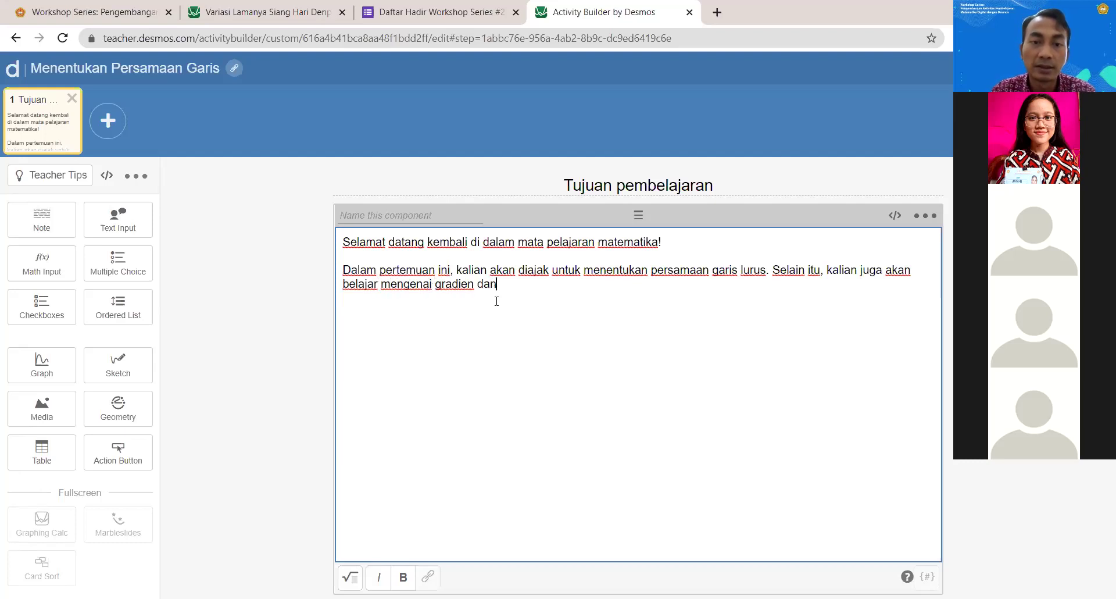
key(BackSpace)
key(BackSpace)
text(perp)
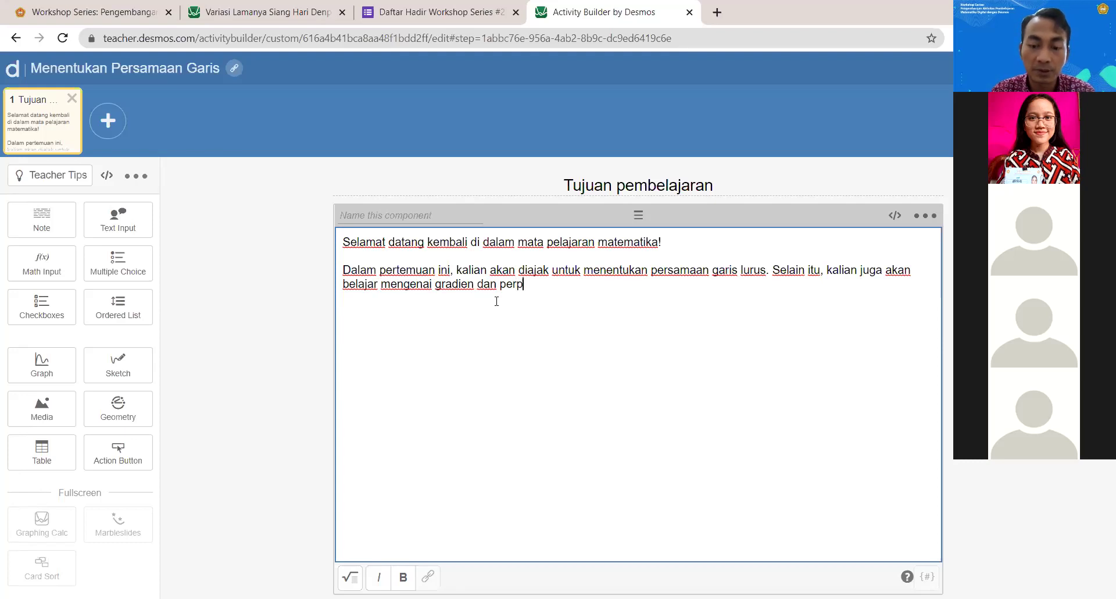
text(otongan)
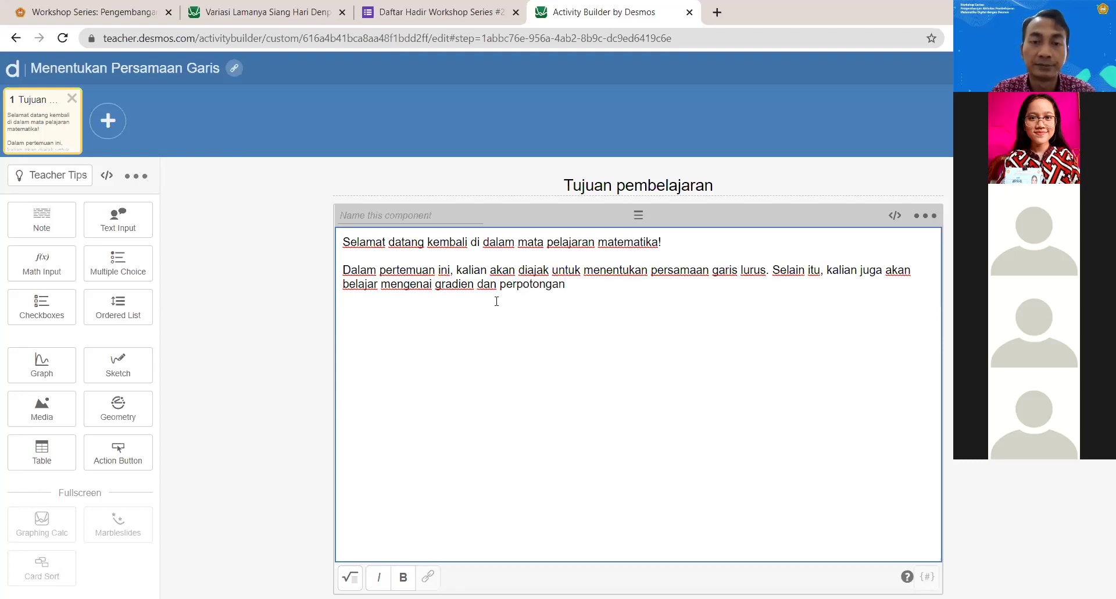
text( suatu gari)
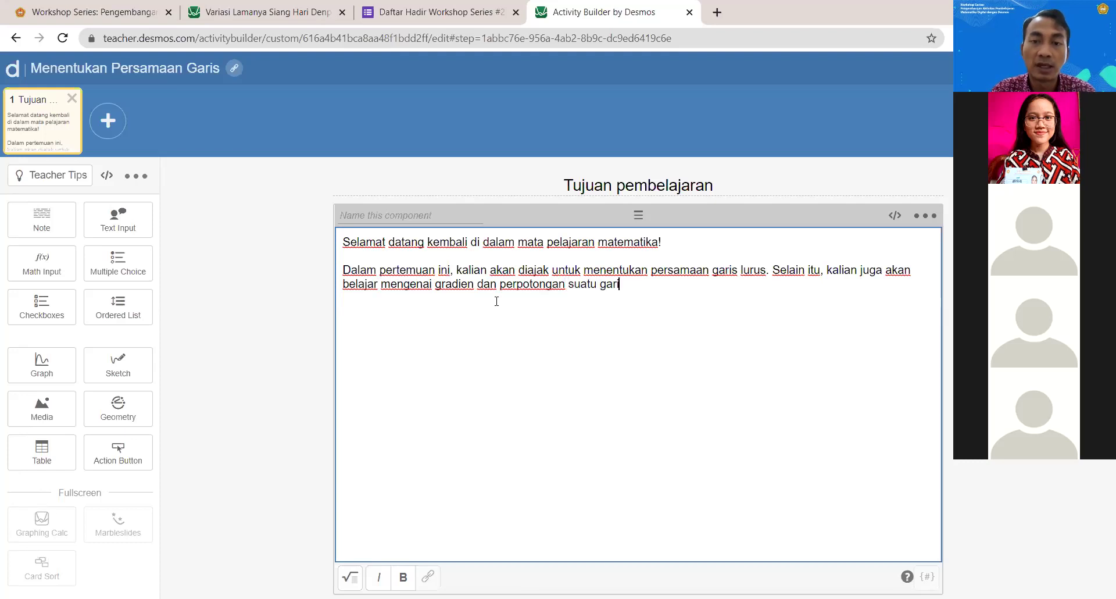
text(s dengan sumu)
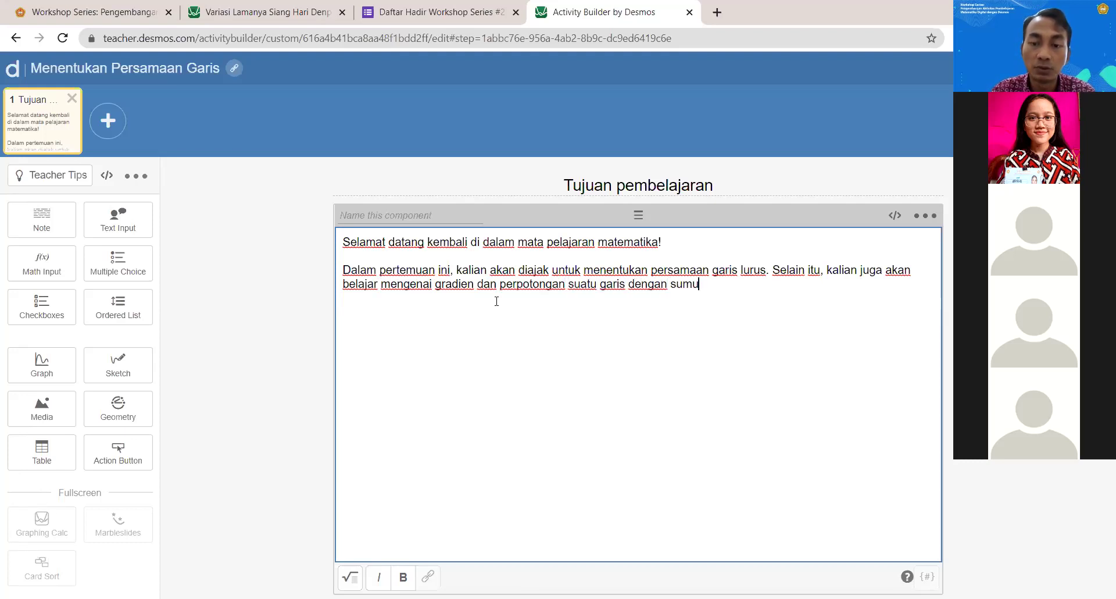
key(BackSpace)
text(bu)
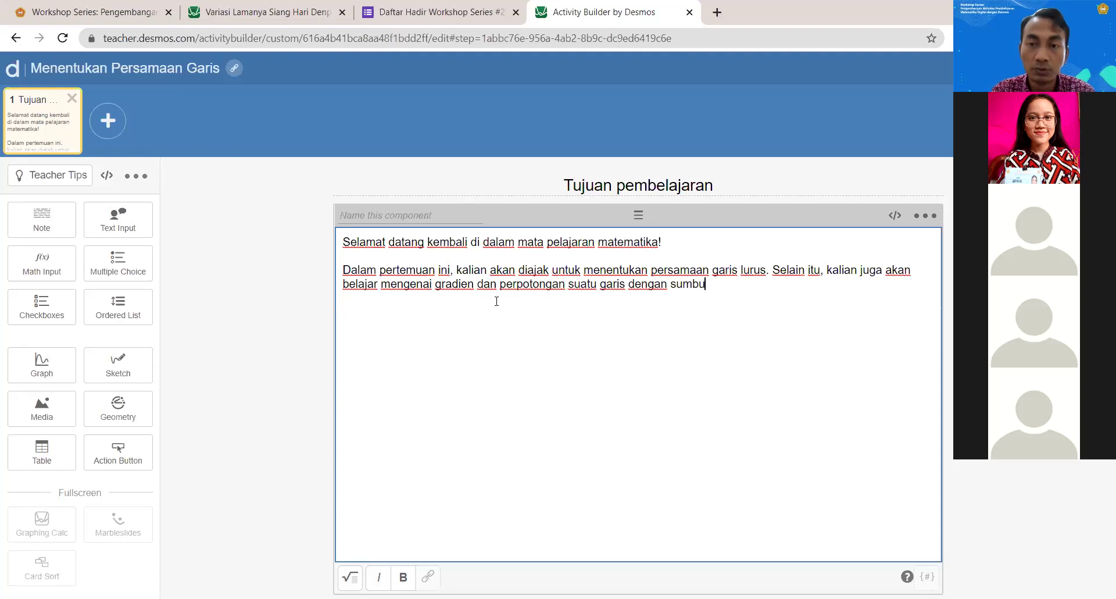
text(-y.)
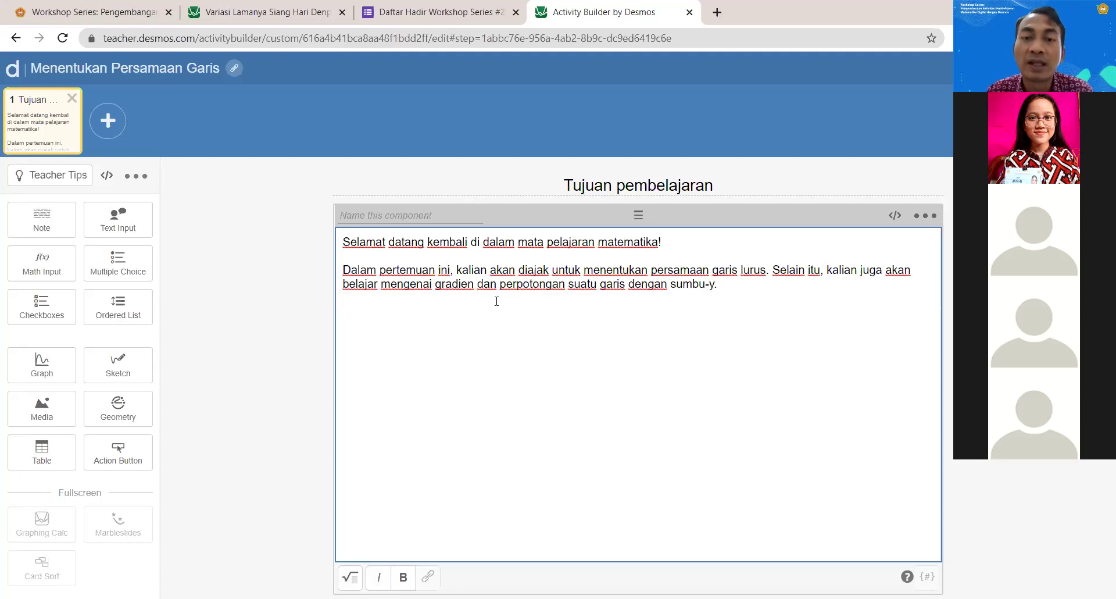
Step: Italicize the letter y in "sumbu-y" at the end of the note
double_click(711, 285)
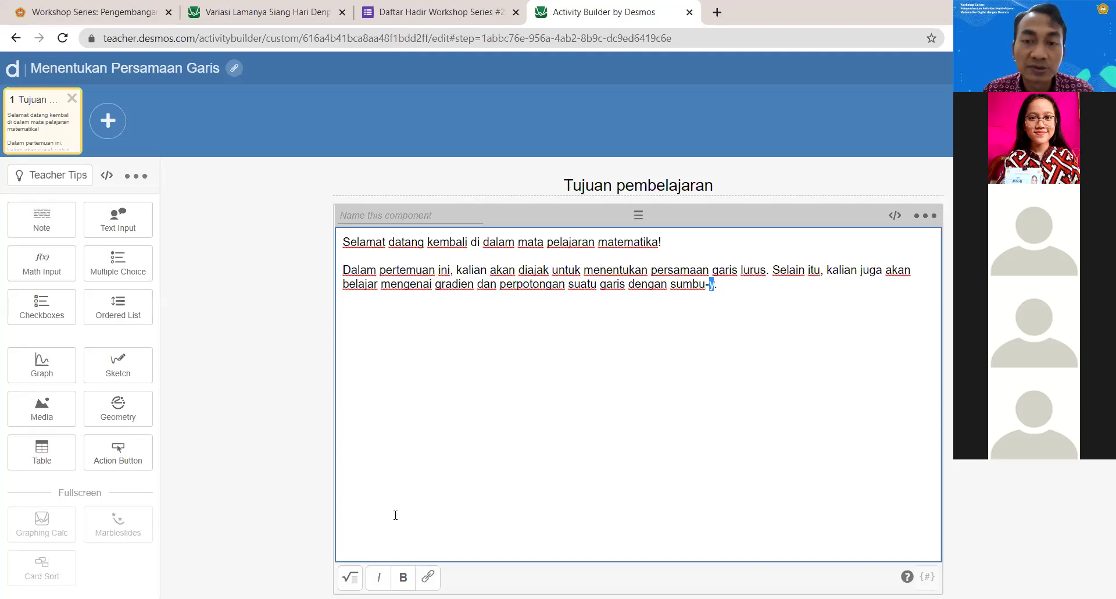
click(378, 577)
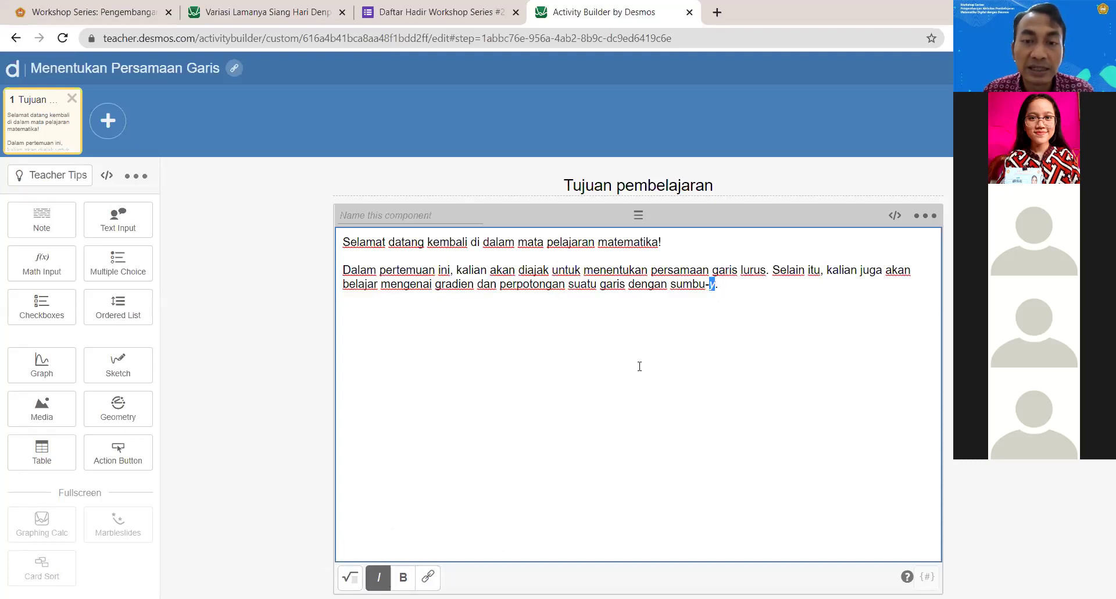
click(601, 271)
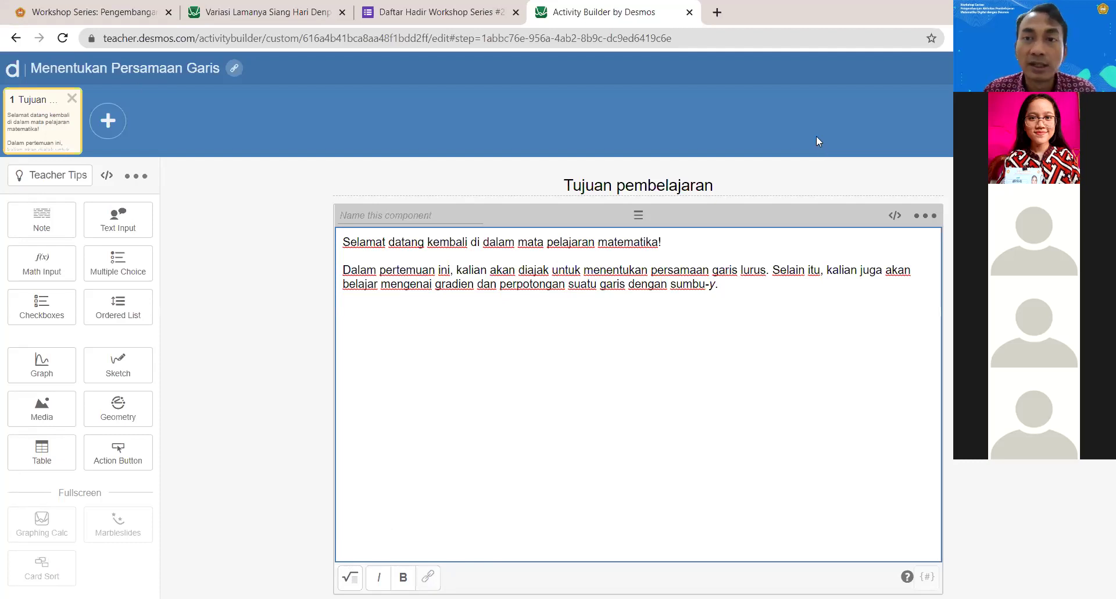
Step: Preview the first screen as students see it, and add an empty second screen to the activity
click(1000, 68)
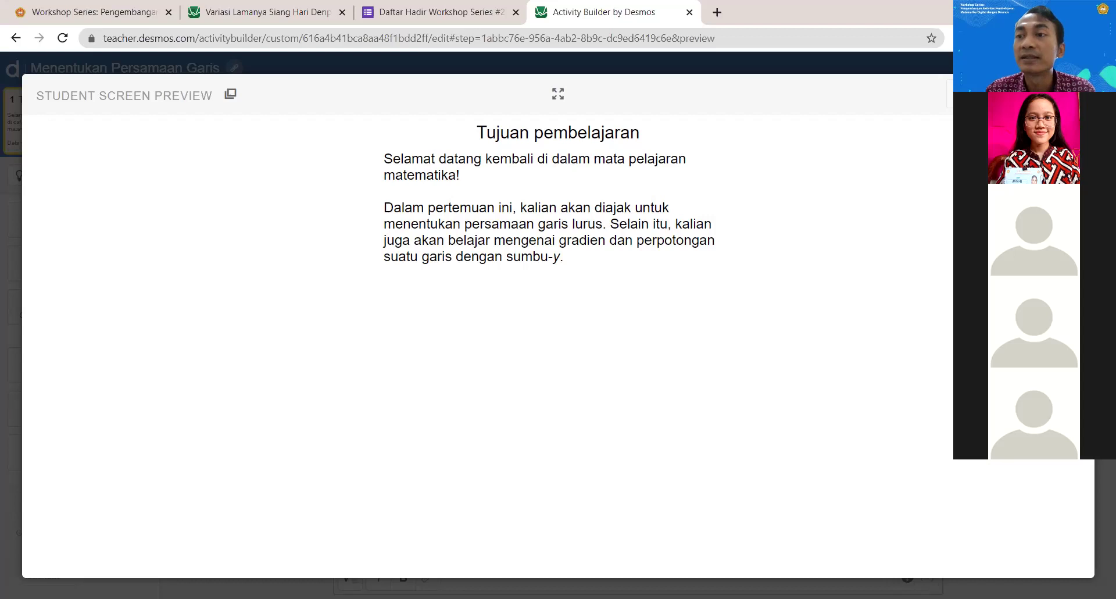
key(Escape)
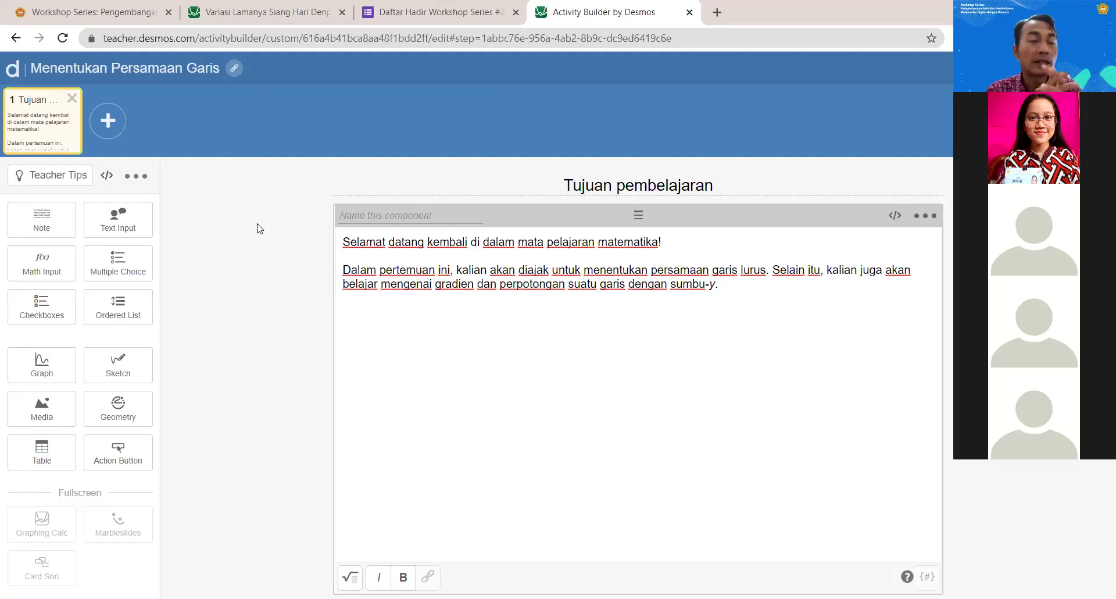
click(108, 120)
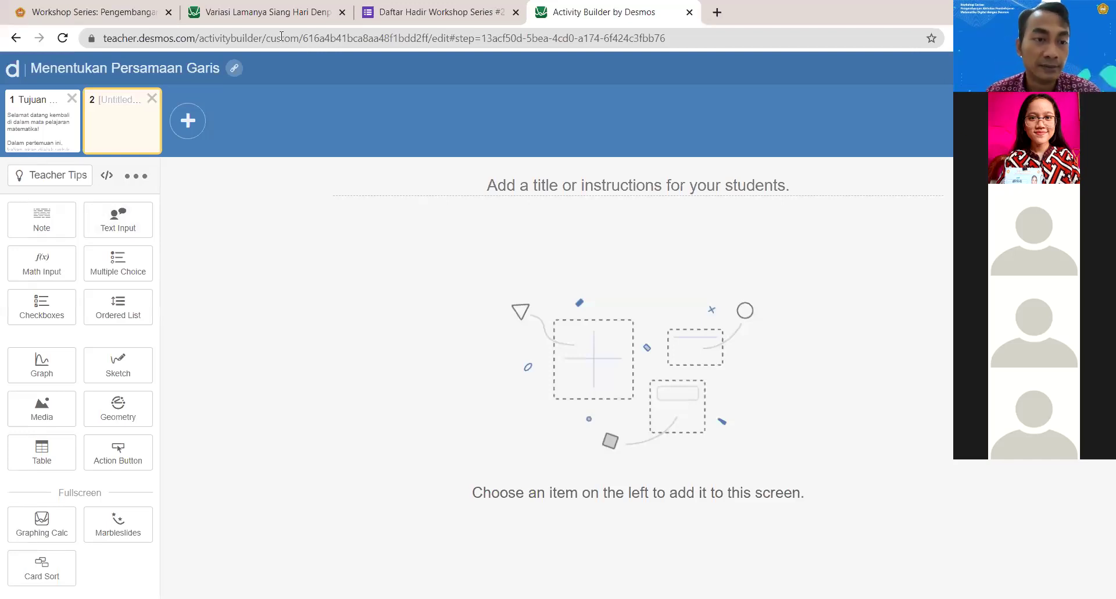
Step: View the student preview of screen 2 in the "Variasi Lamanya Siang Hari Denpasar dan Perth" dashboard and return to the new activity
click(279, 13)
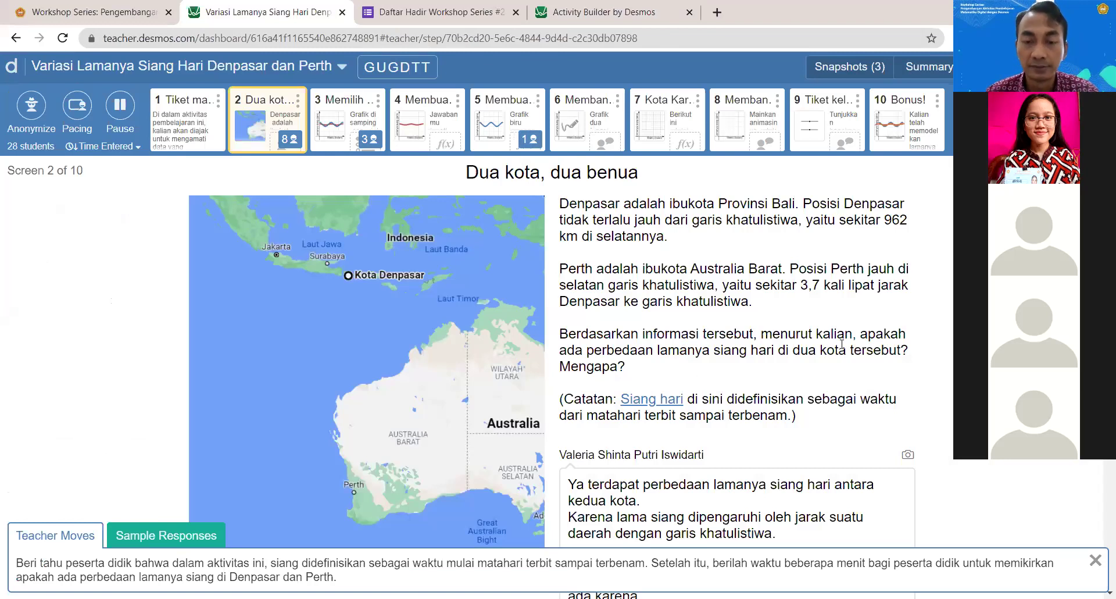
click(728, 446)
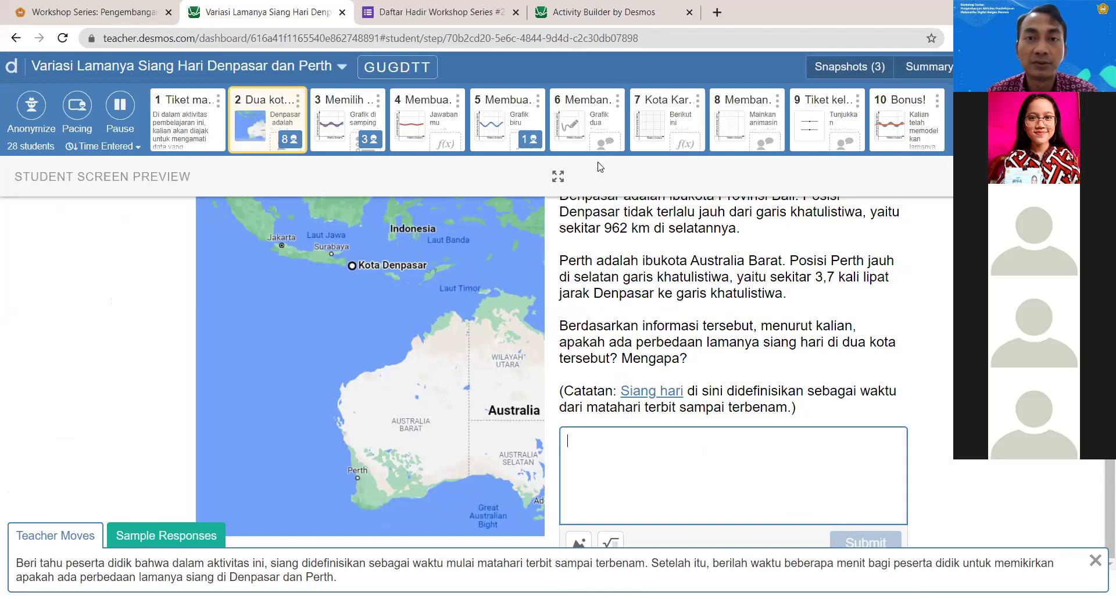
click(612, 13)
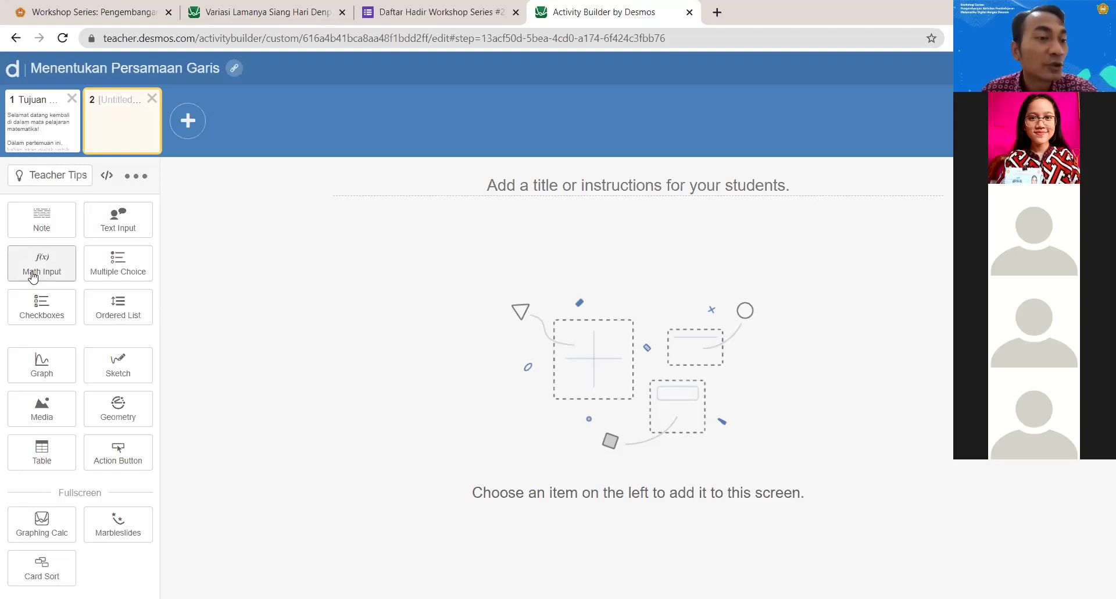
Step: Add a graph, a note and a math input component to screen 2
click(43, 378)
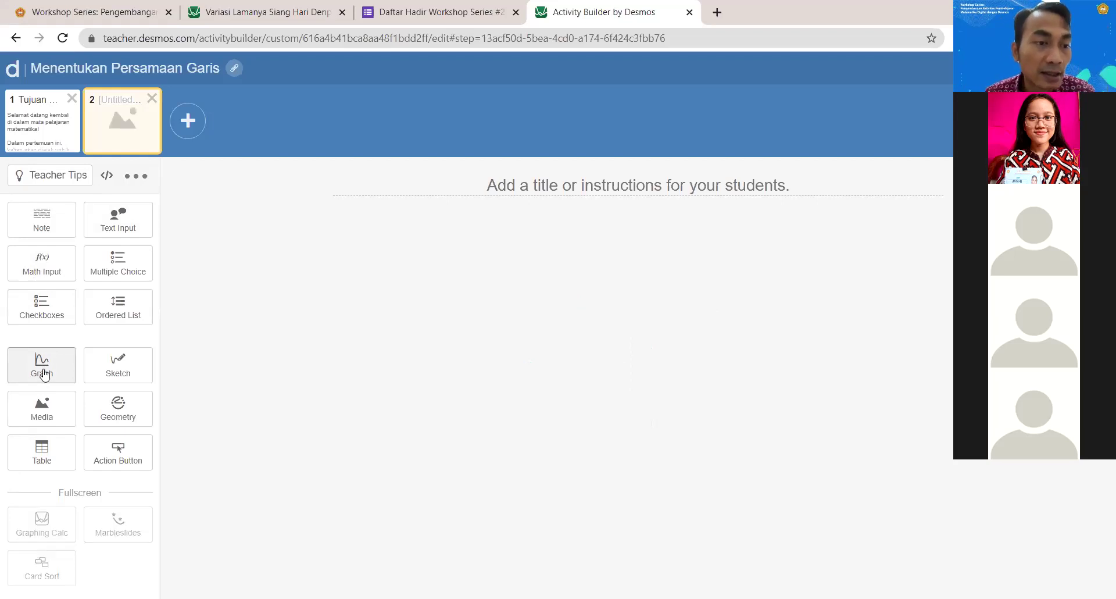
click(45, 225)
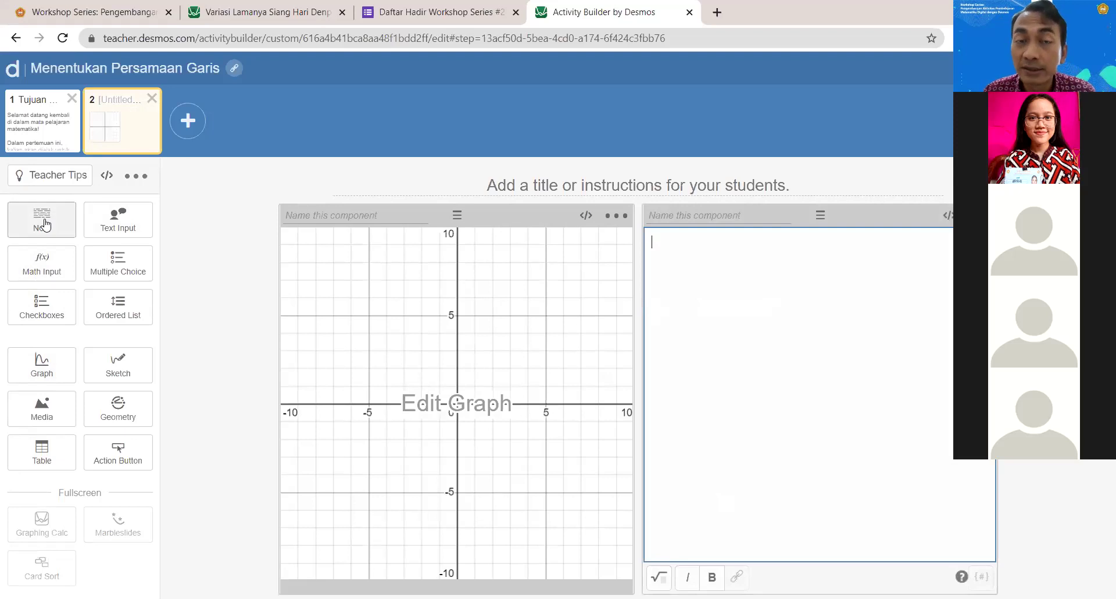
click(42, 263)
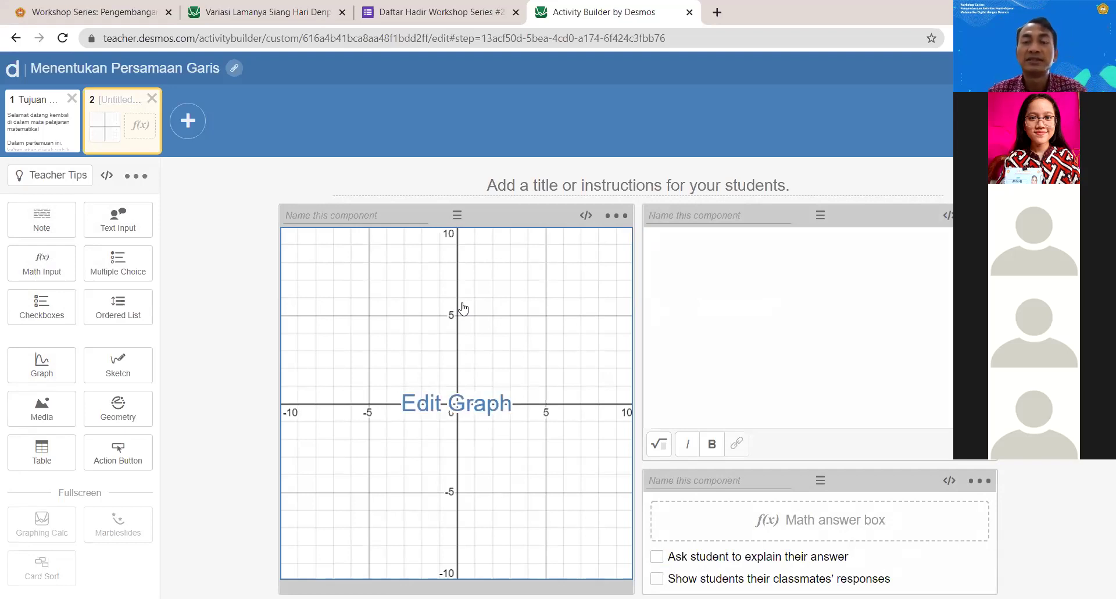
Step: Write the question in the screen 2 note, beginning "Tuliskan persamaan garis yang ditunjukkan pada bidang"
click(744, 295)
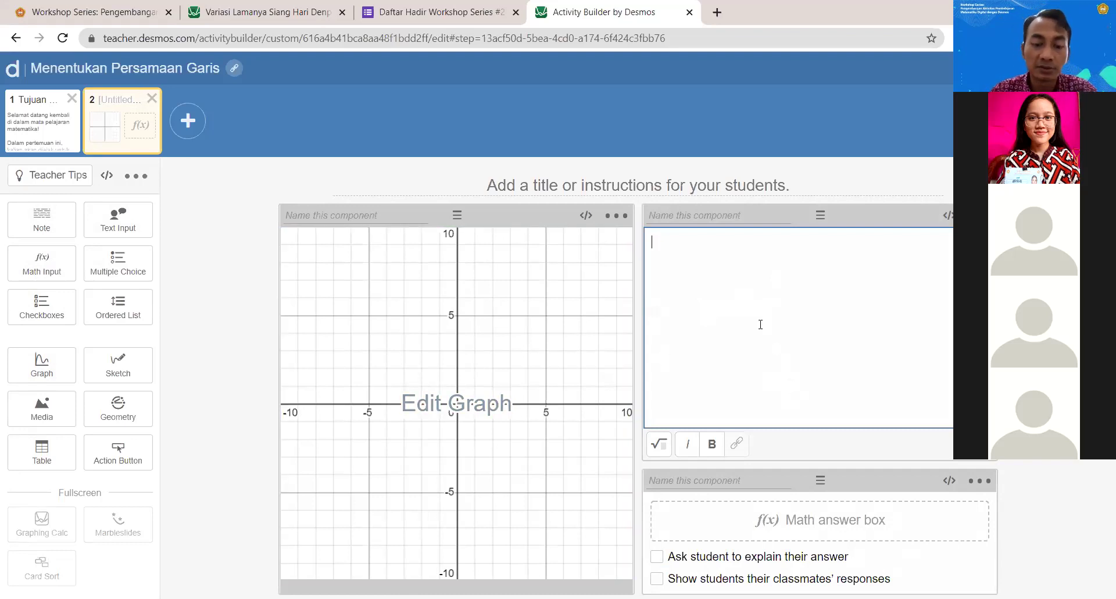
text(Tuliskan pe)
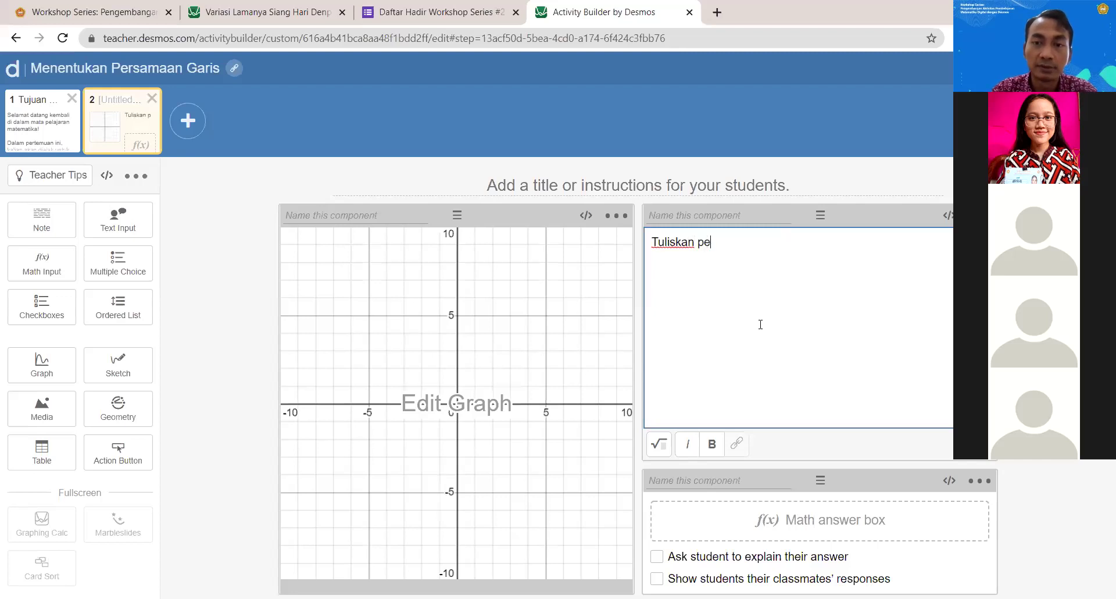
text(rsamaan garis y)
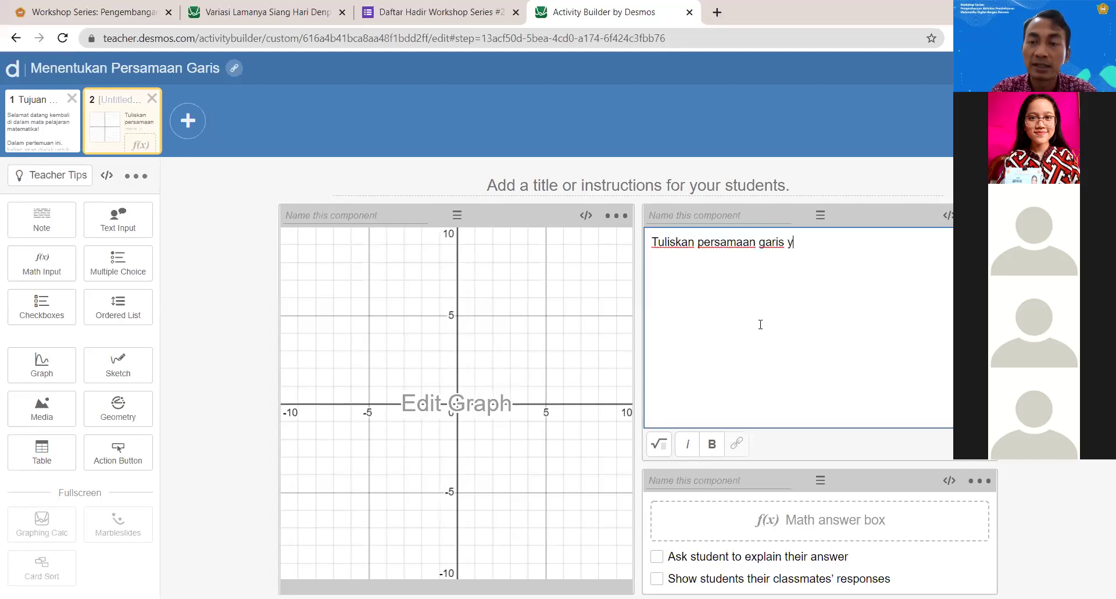
text(ang ditunjukkan )
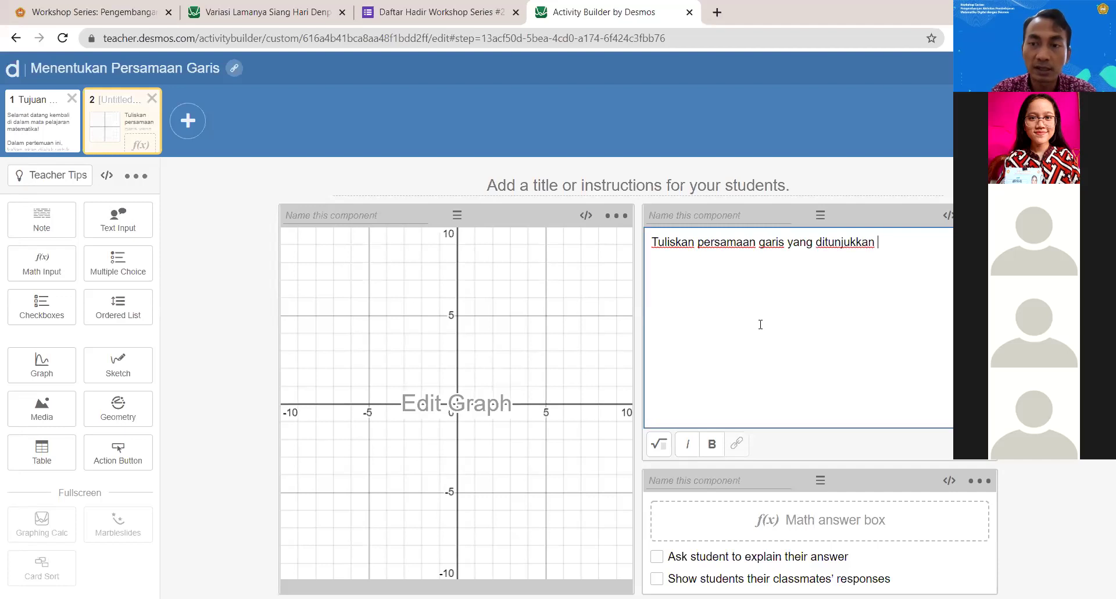
text(pada bidang ga)
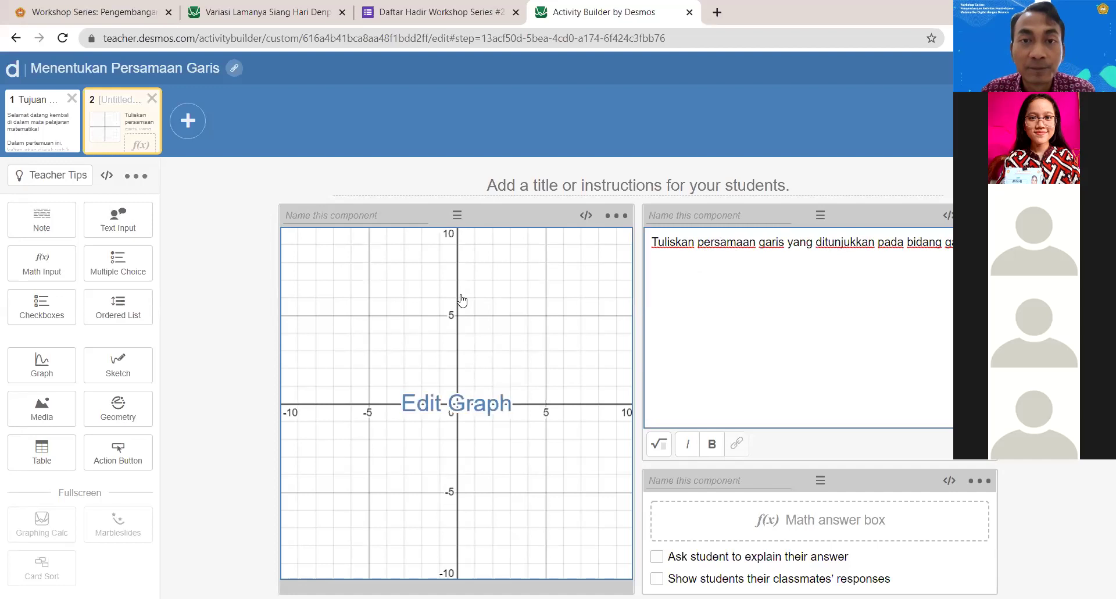
Step: Open the screen 2 graph for editing and plot the line y=2x+3
click(528, 289)
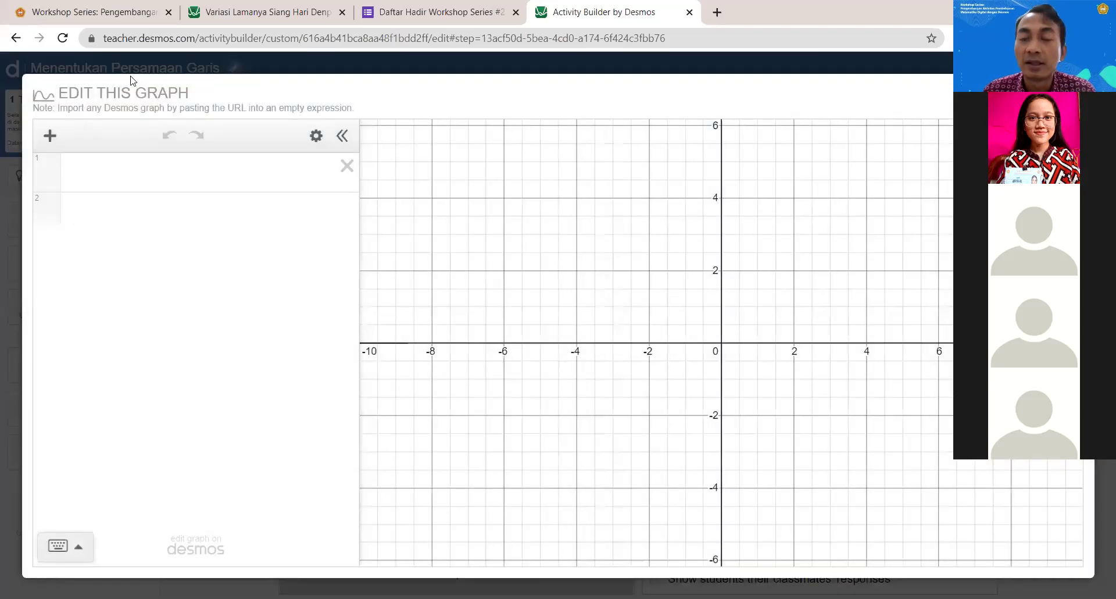
click(171, 180)
text(y=2x+3)
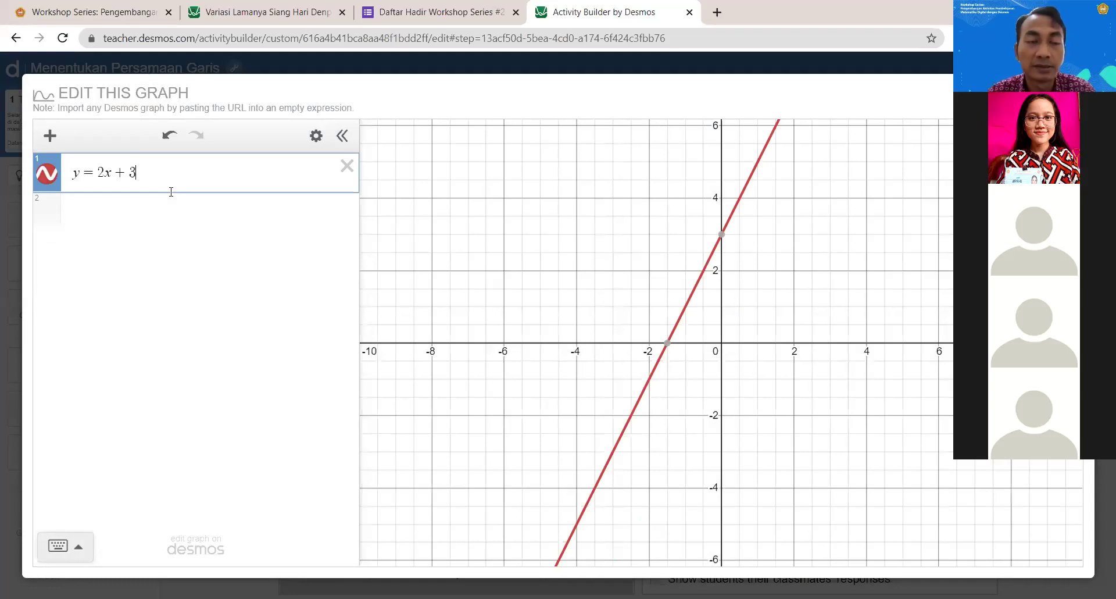
click(466, 93)
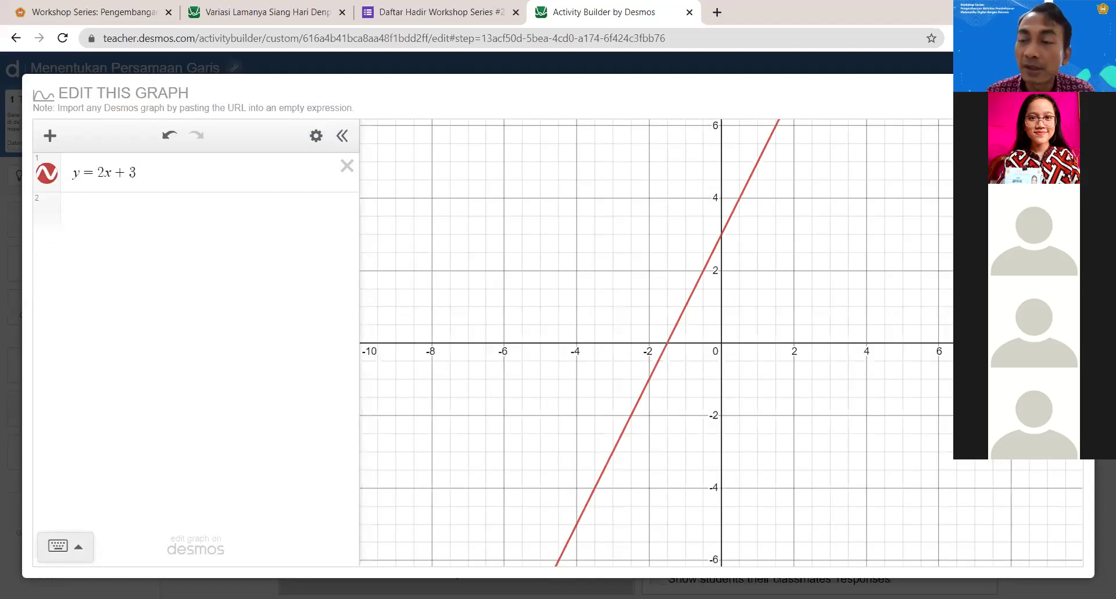
Step: Show arrows only on the positive ends of the graph's axes and label the axes x and y
click(1067, 136)
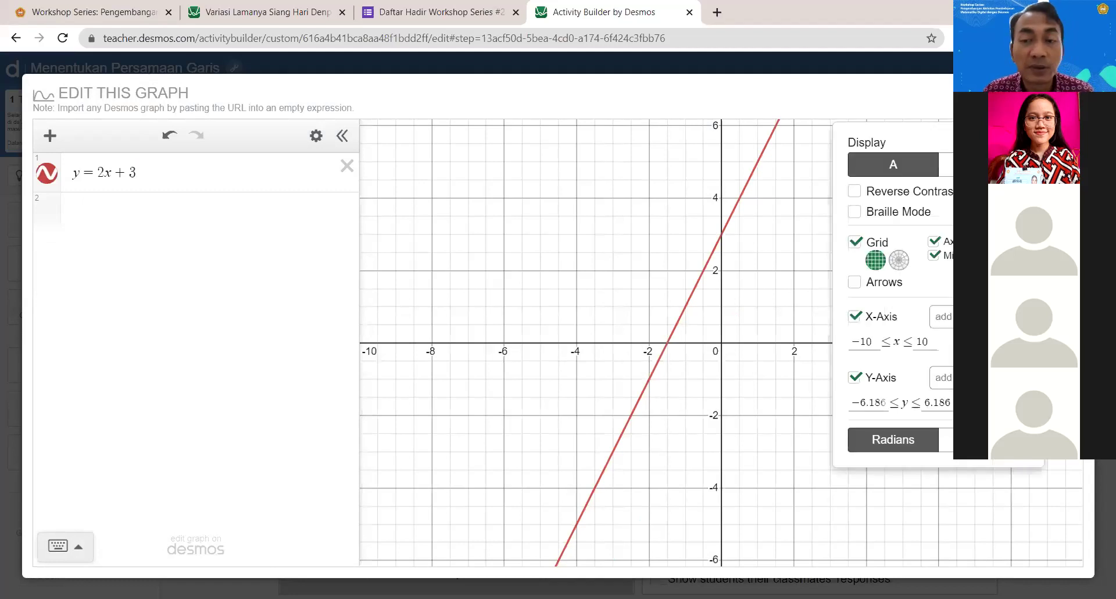
click(855, 282)
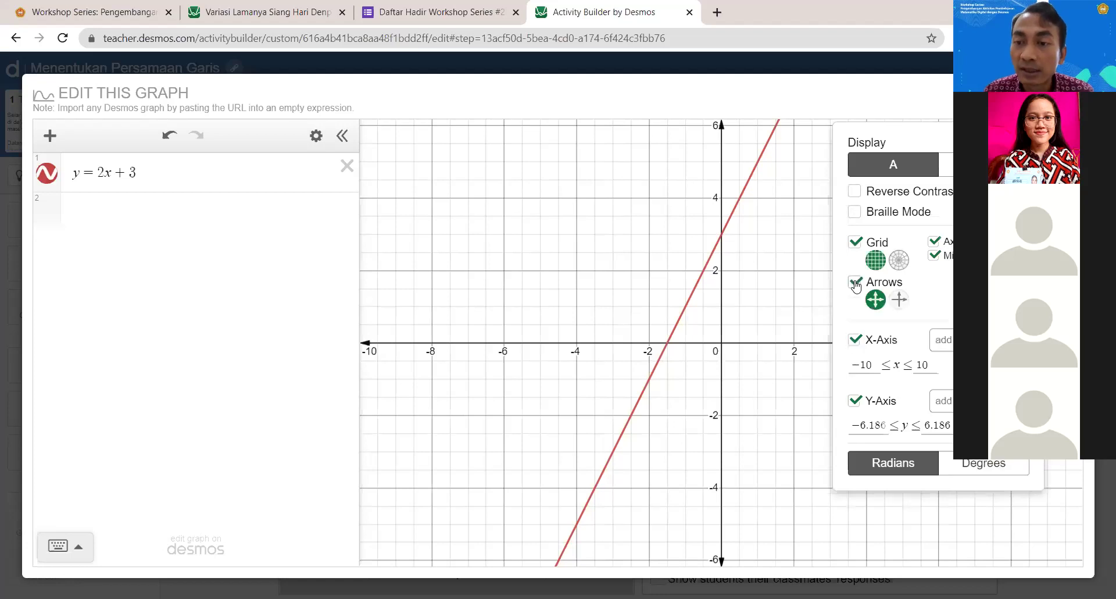
click(900, 299)
text(x)
click(942, 400)
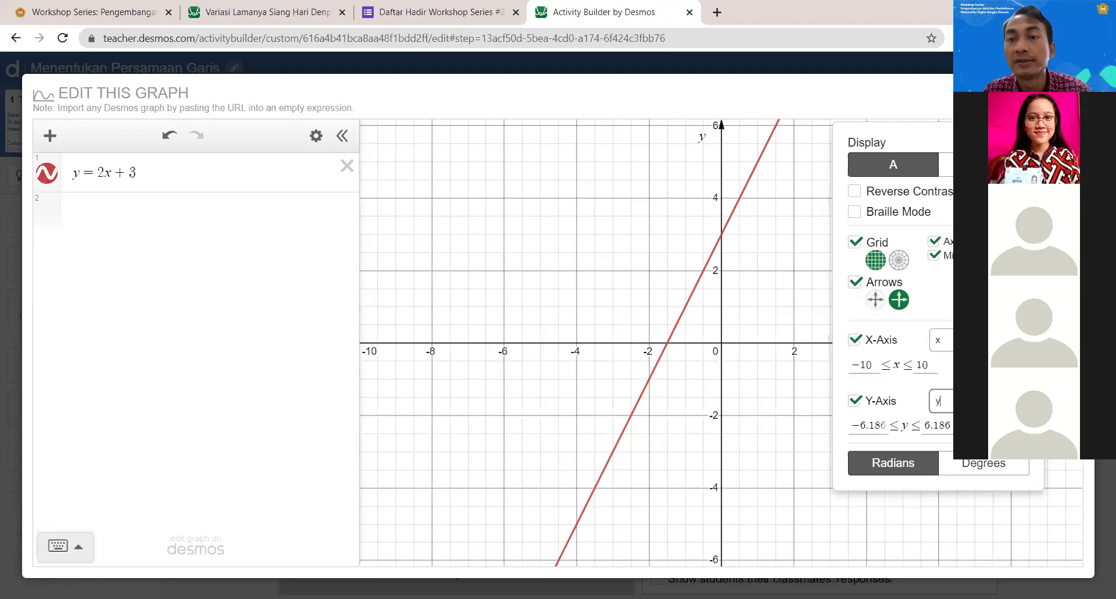
click(931, 106)
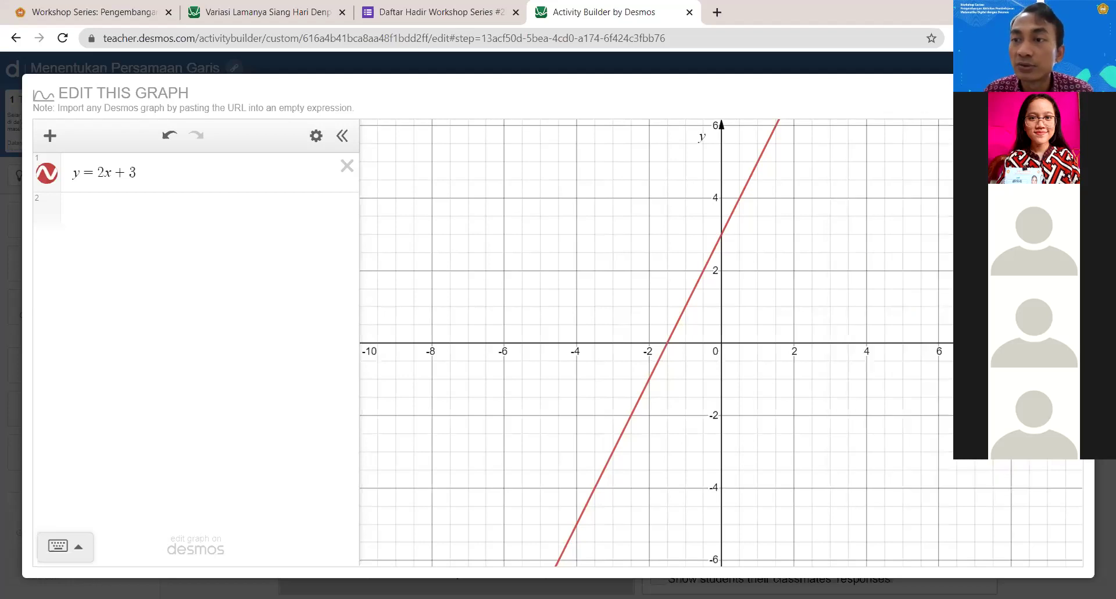
Step: Preview the line-equation screen as a student and inspect the line's intercepts with both axes
key(Escape)
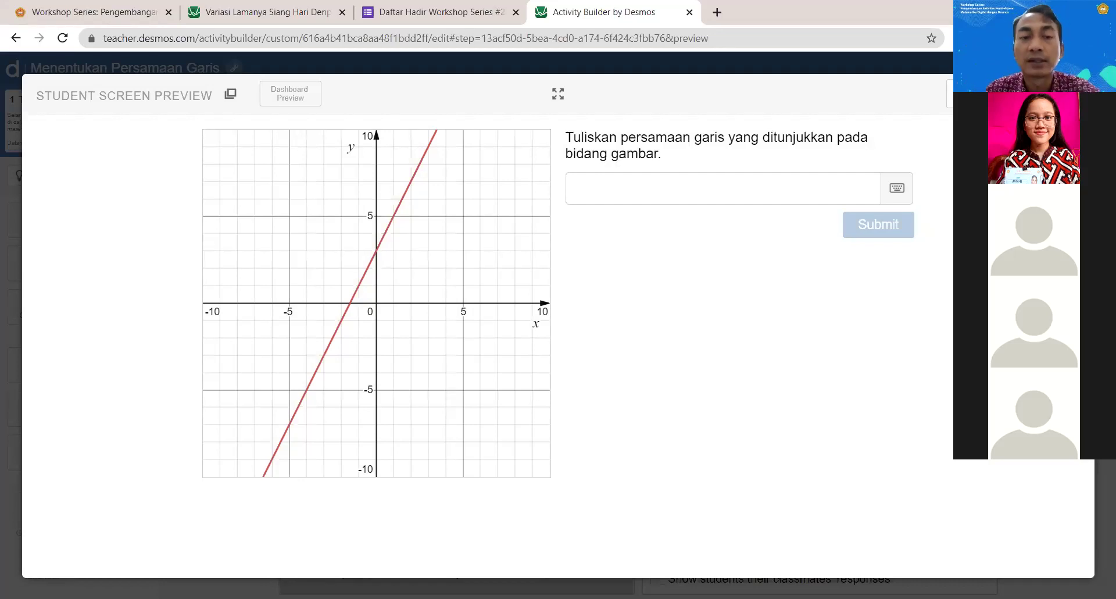
click(377, 253)
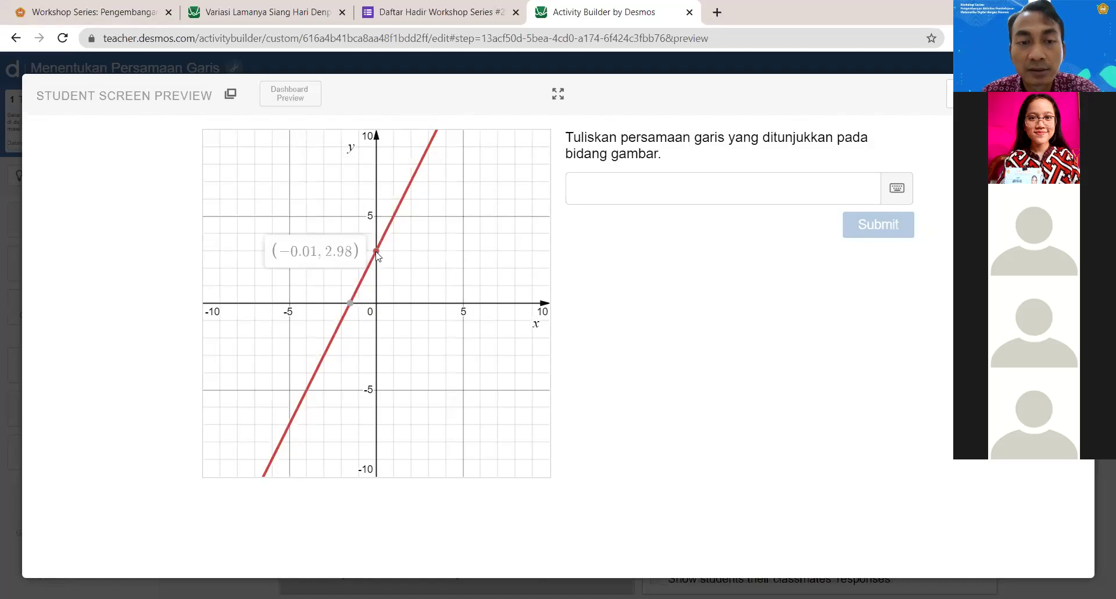
click(351, 304)
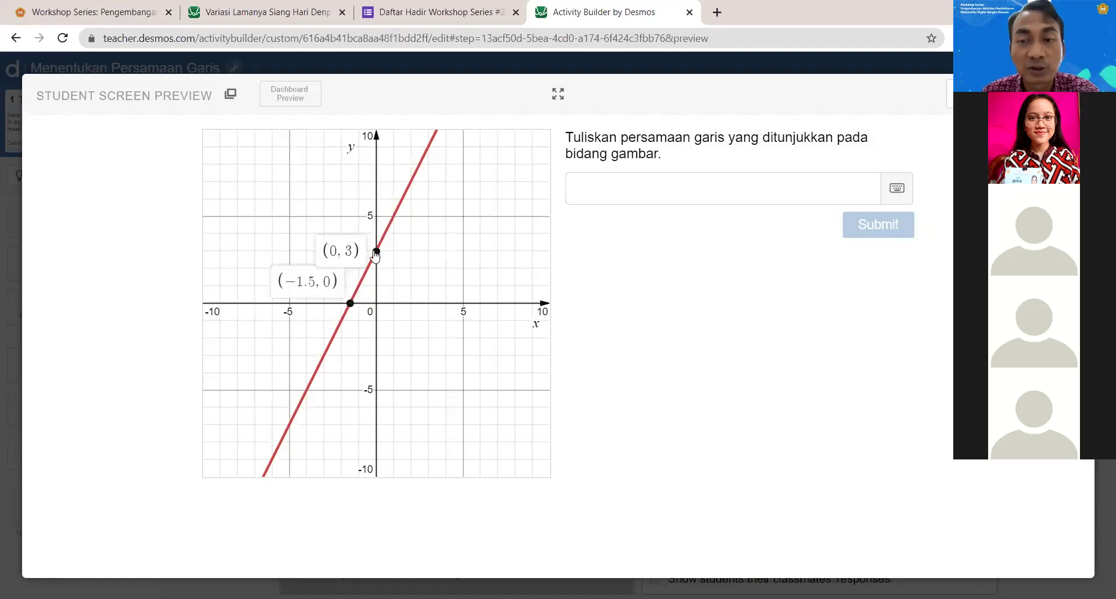
click(639, 290)
key(Escape)
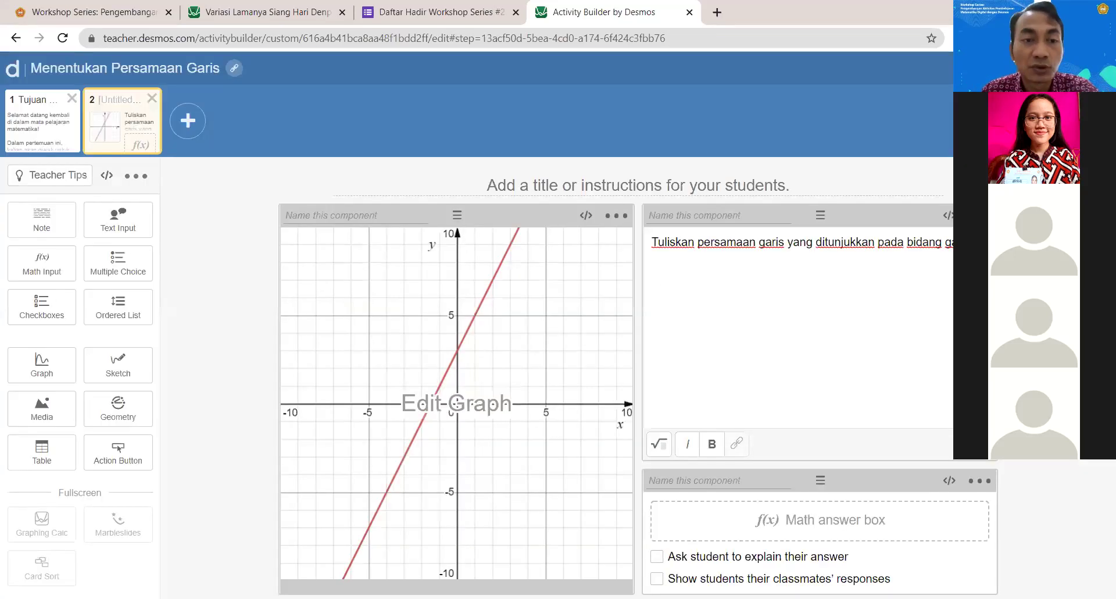
Step: Add the point (0,3) to the screen's graph and show its label
click(470, 318)
click(210, 240)
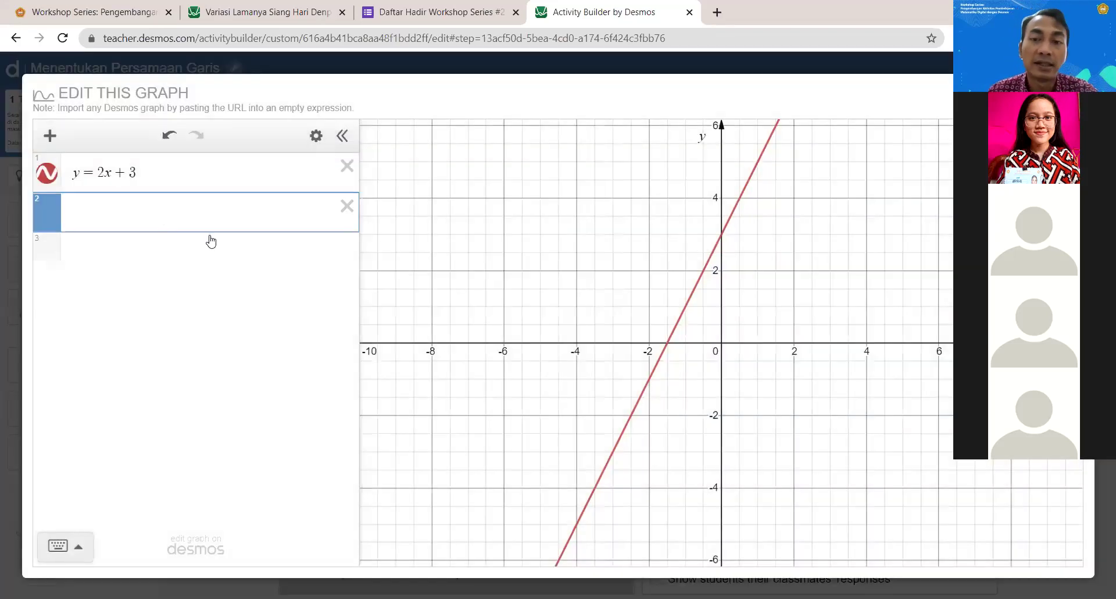
text((0,3)
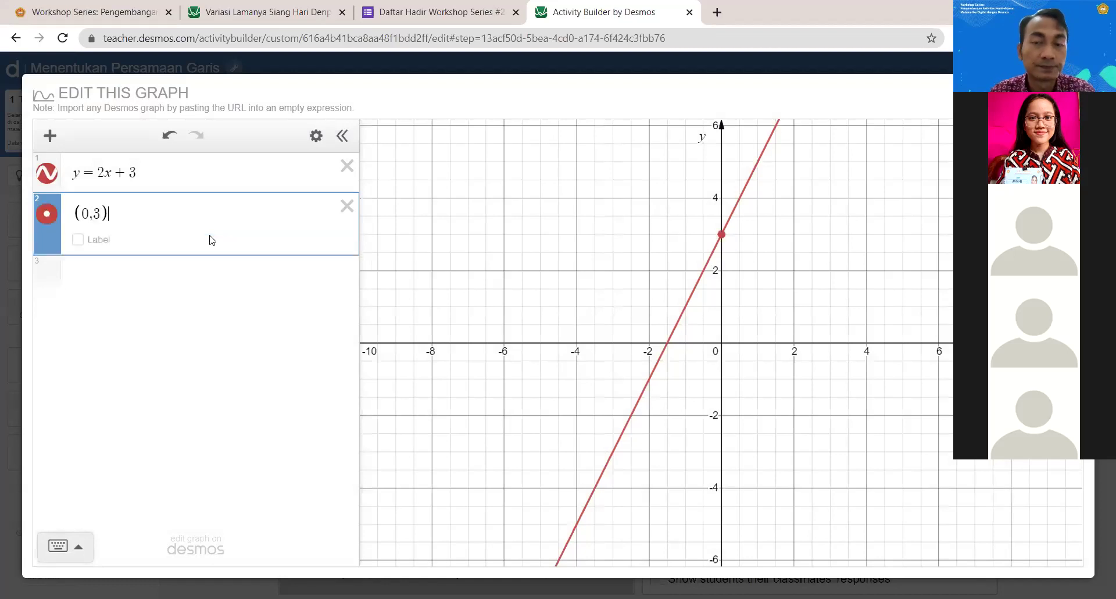
click(78, 240)
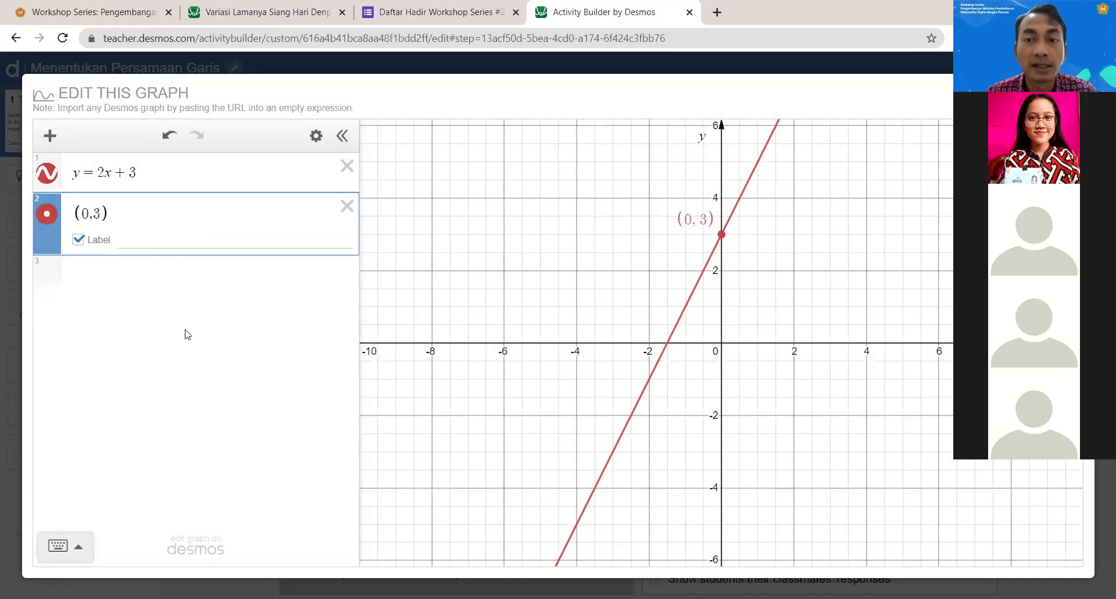
Step: Add the point (-3/2,0) as a new expression in the graph and show its label
click(145, 279)
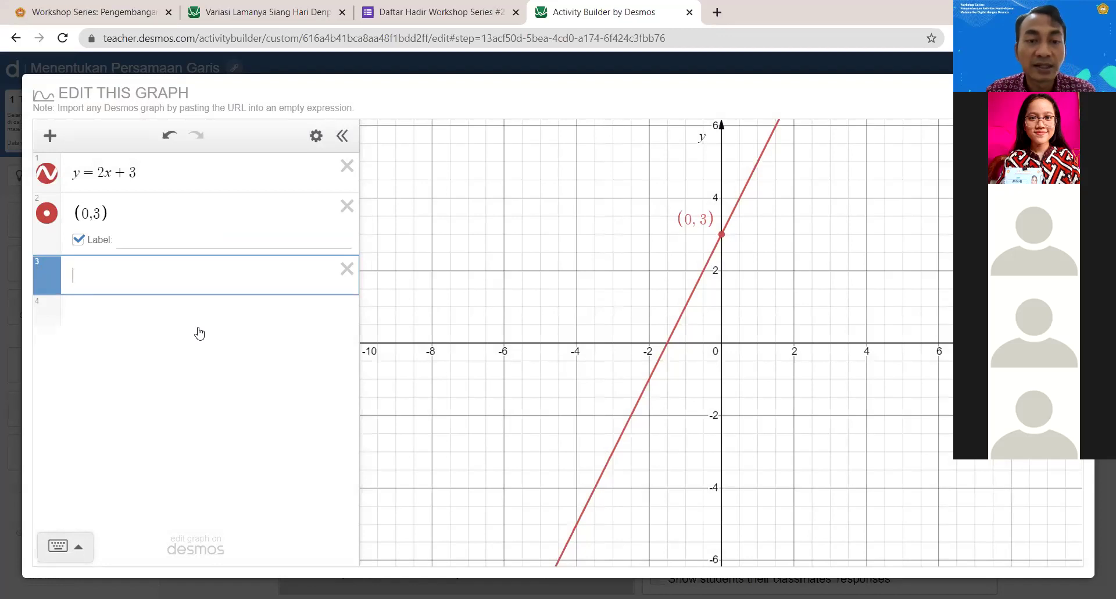
text(()
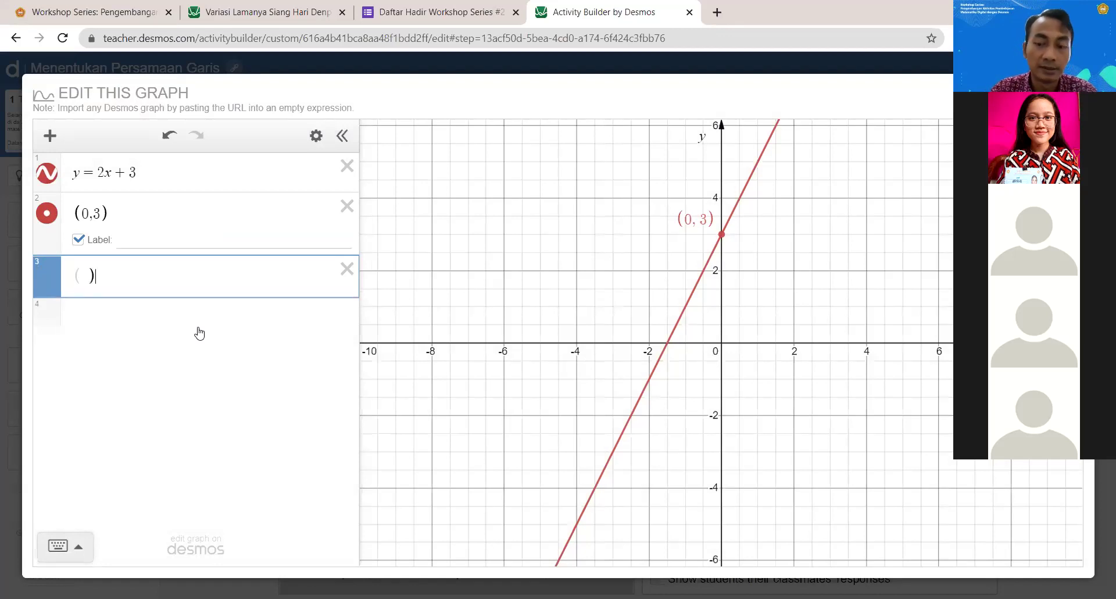
key(BackSpace)
key(BackSpace)
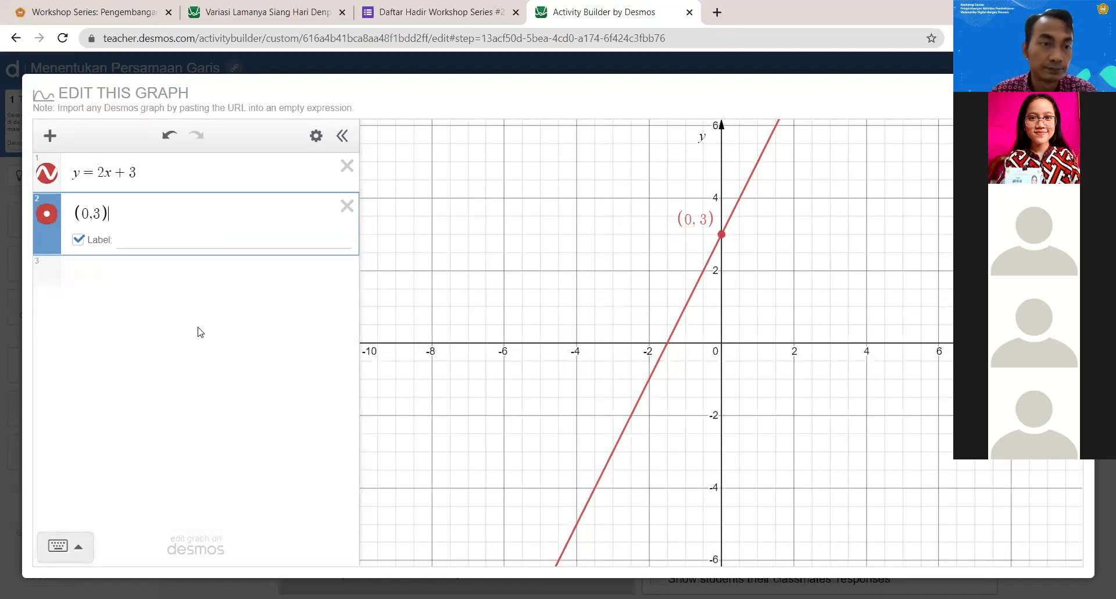
click(172, 281)
text(()
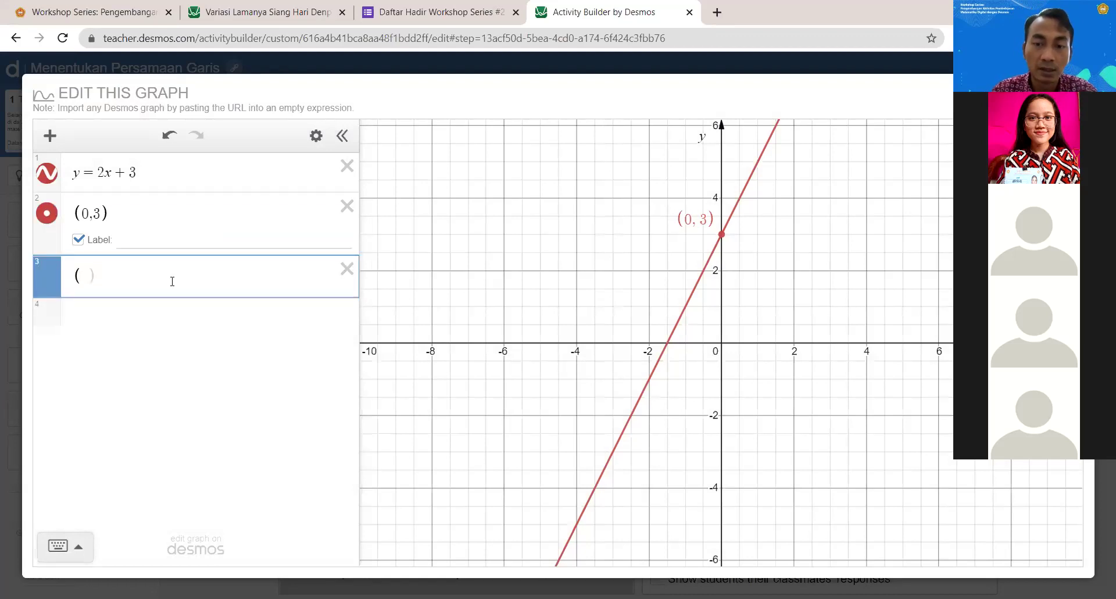
click(668, 343)
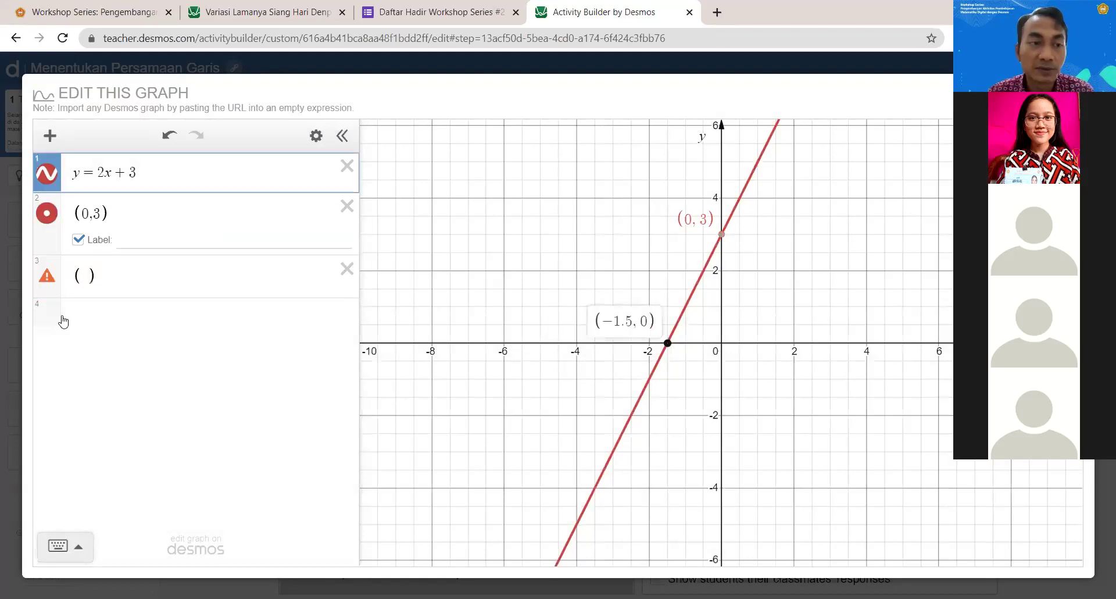
click(133, 275)
text(-)
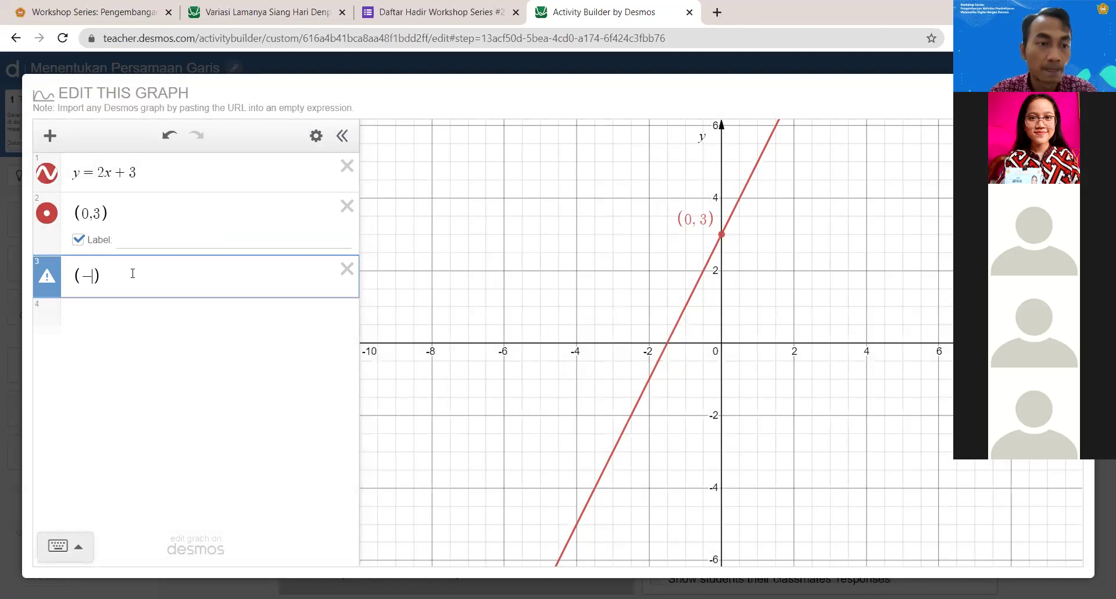
text(3/2)
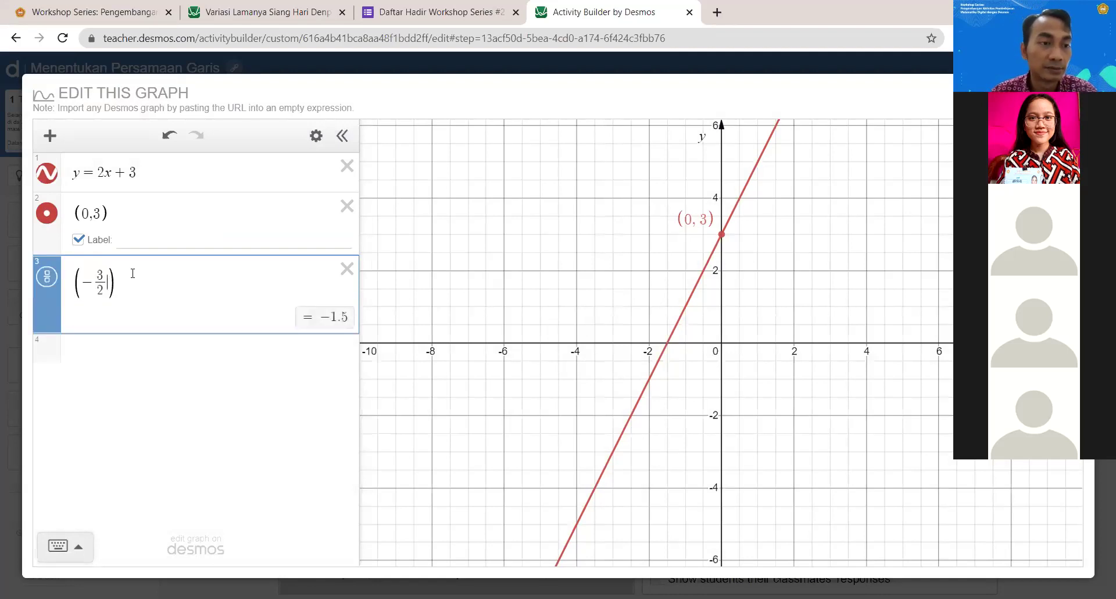
text(,0)
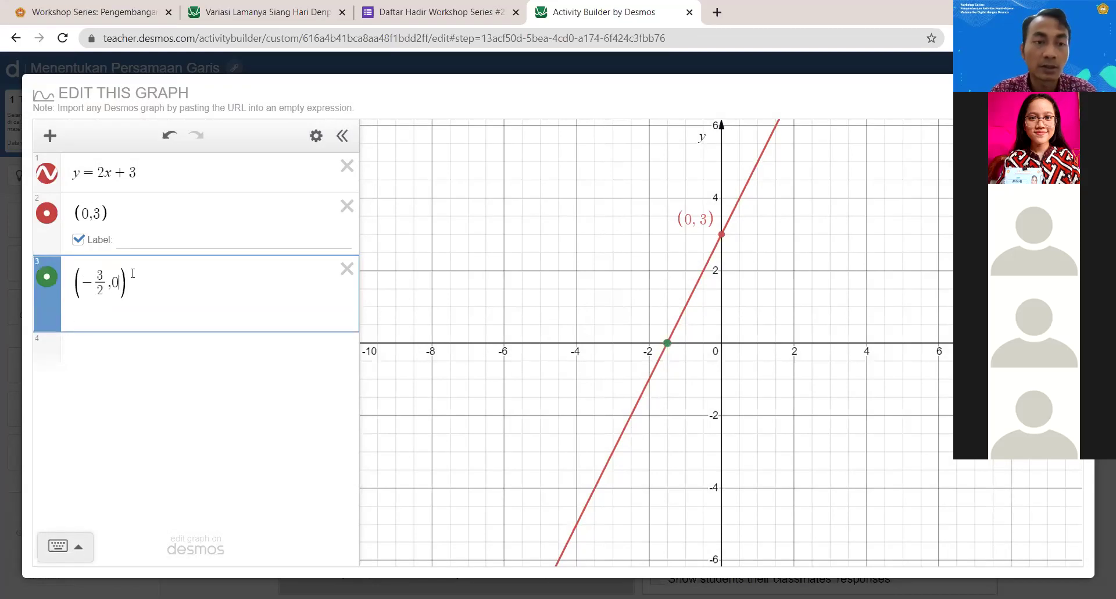
click(78, 317)
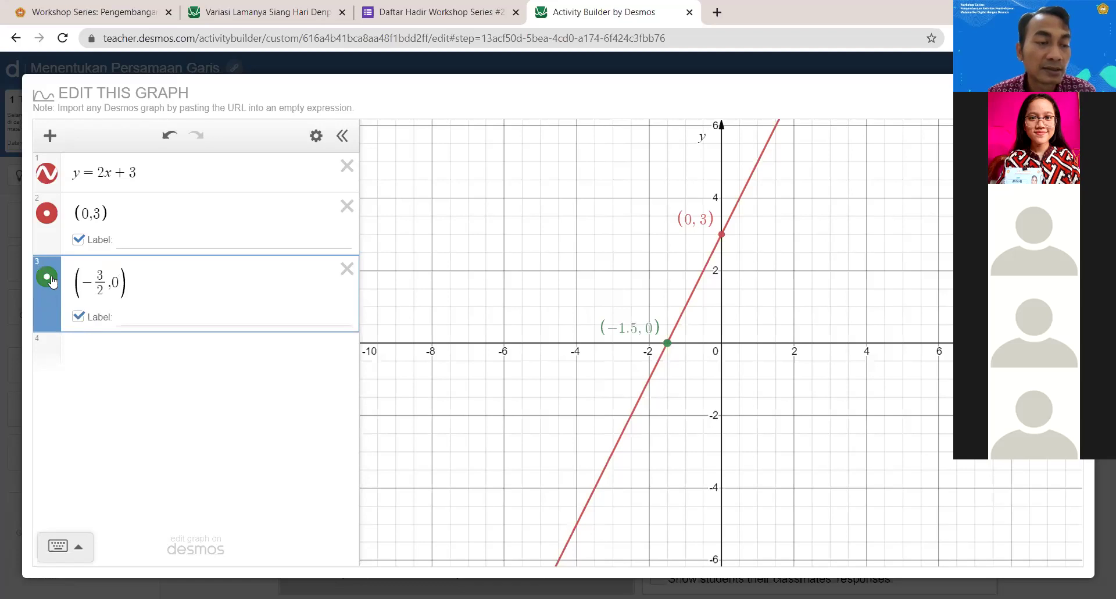
Step: Recolour the point (-3/2,0) red and check the finished graph in the student preview
click(48, 277)
click(83, 351)
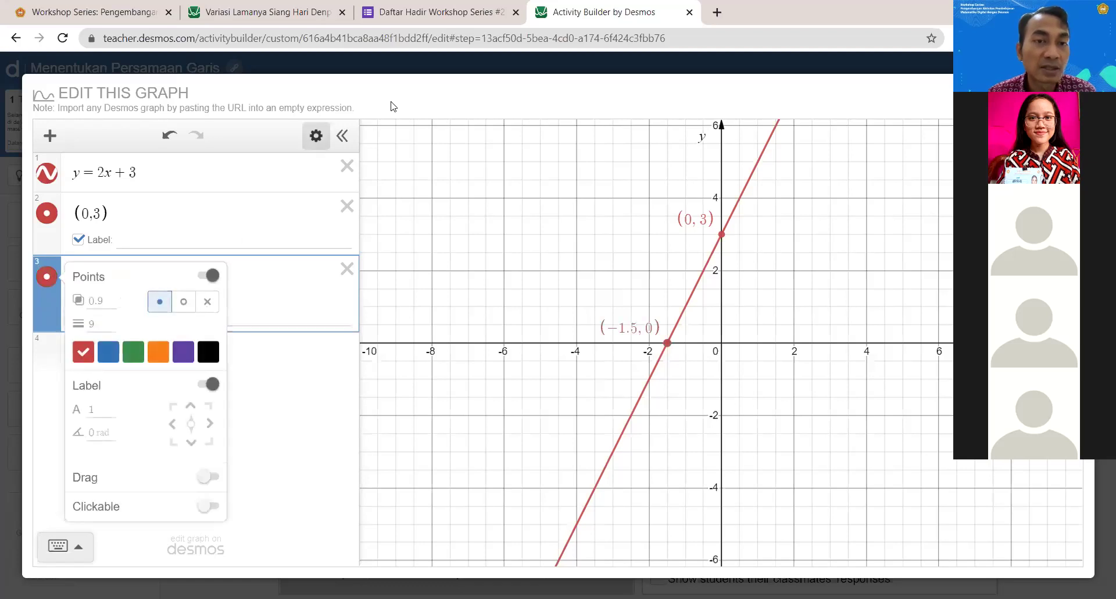
click(418, 92)
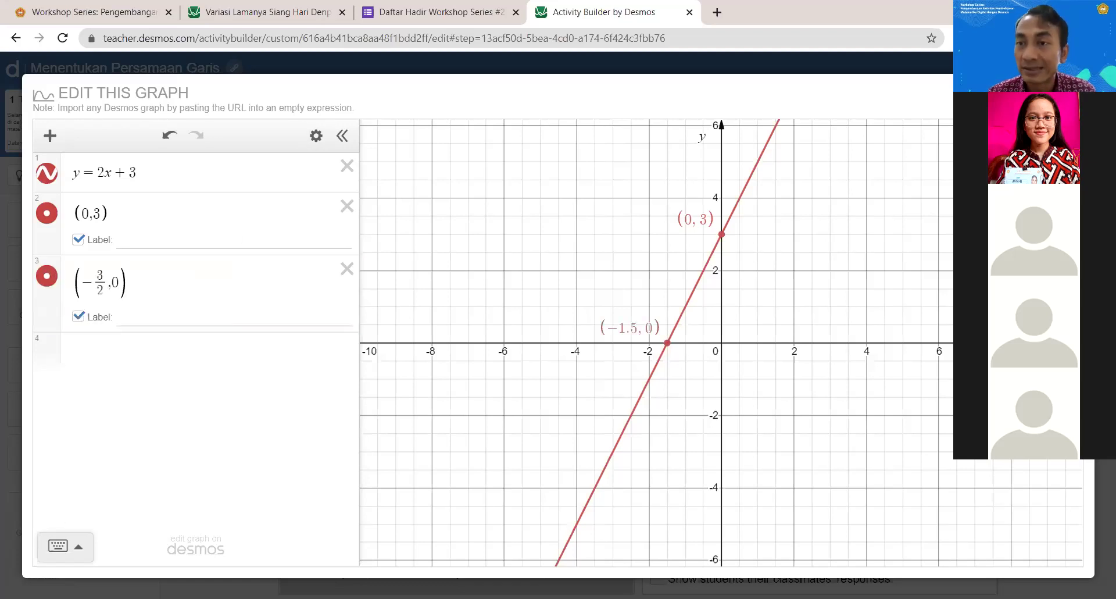
click(935, 88)
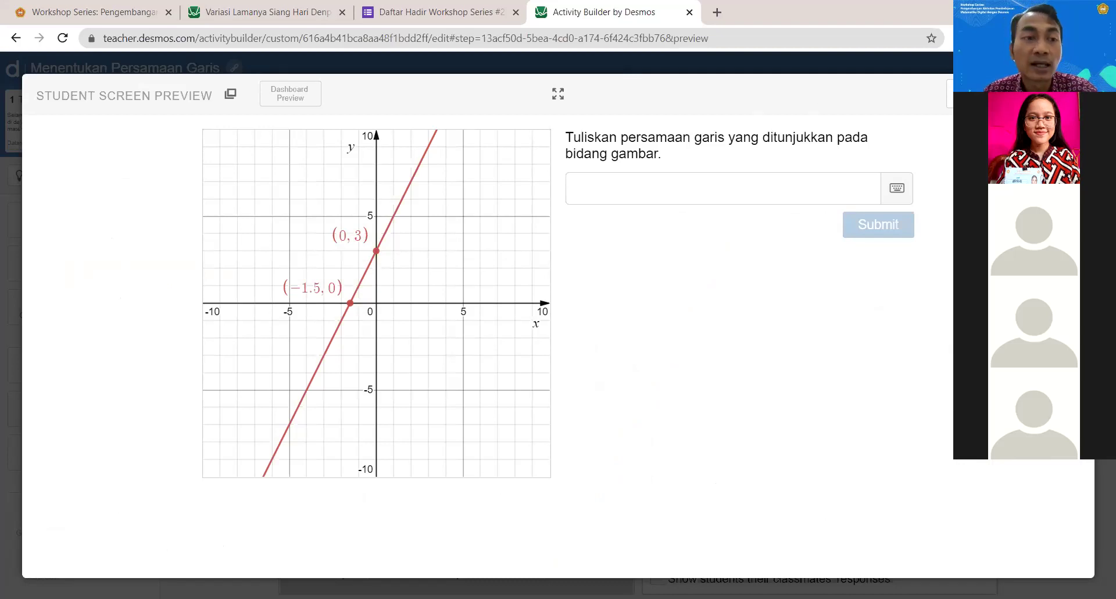
key(Escape)
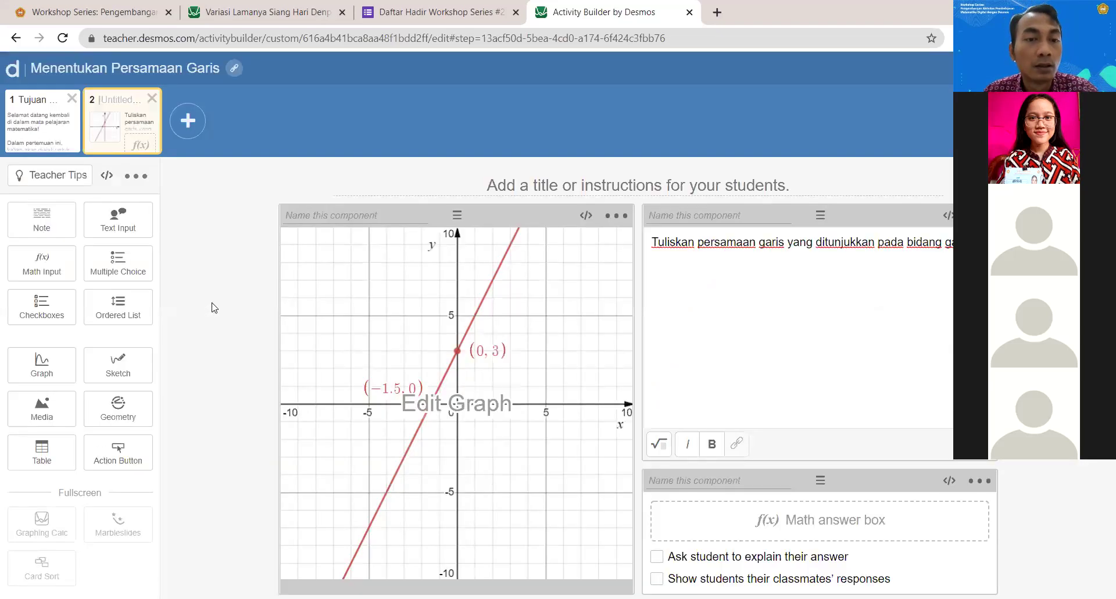
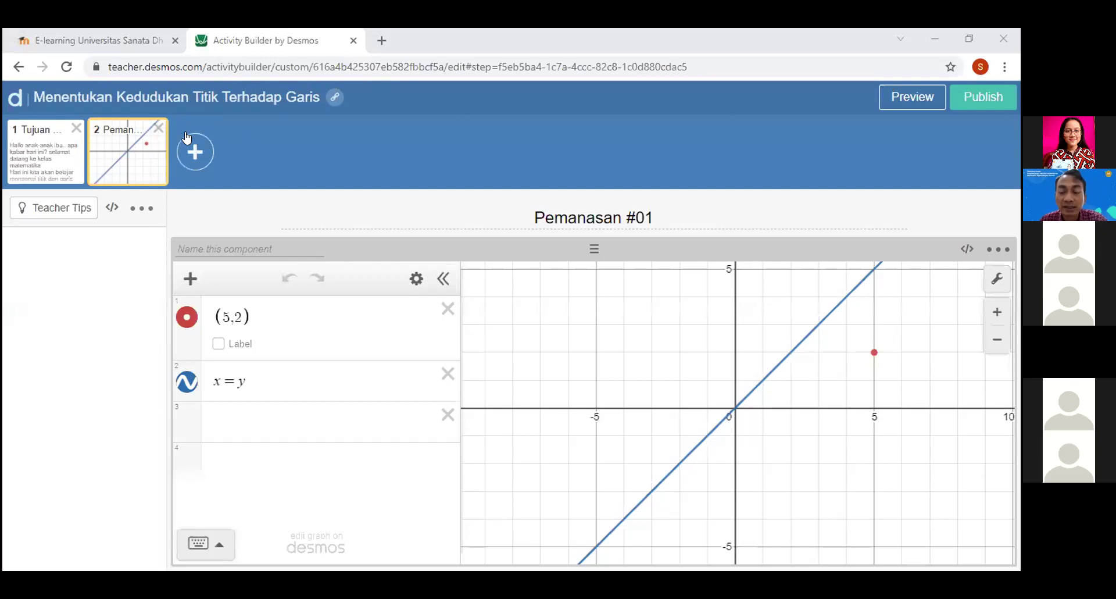
Step: Delete the fullscreen graphing calculator component from the "Pemanasan #01" screen
click(142, 209)
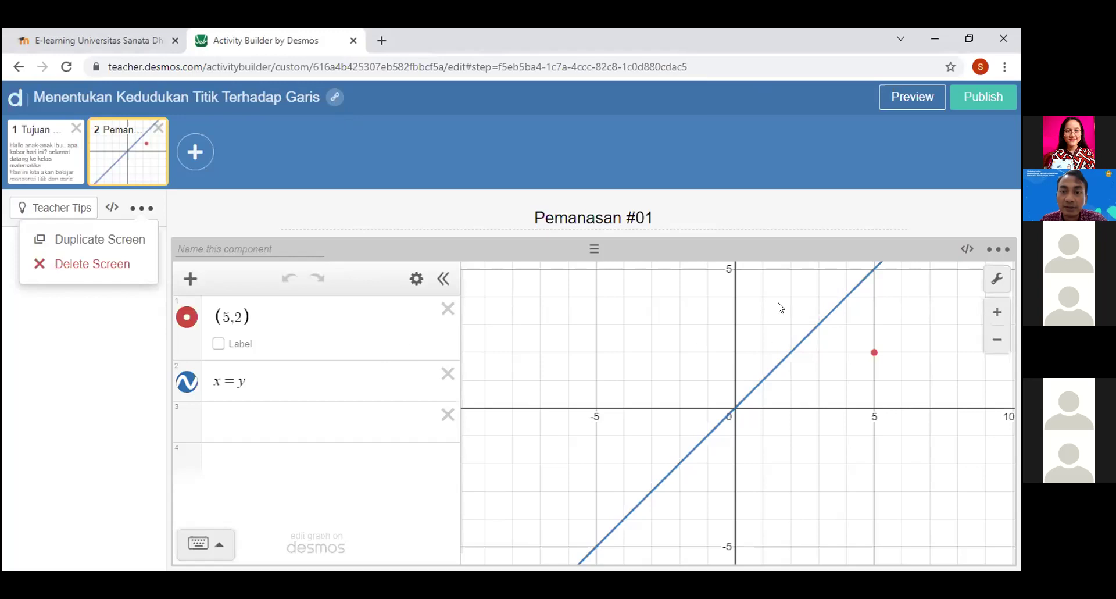
click(993, 247)
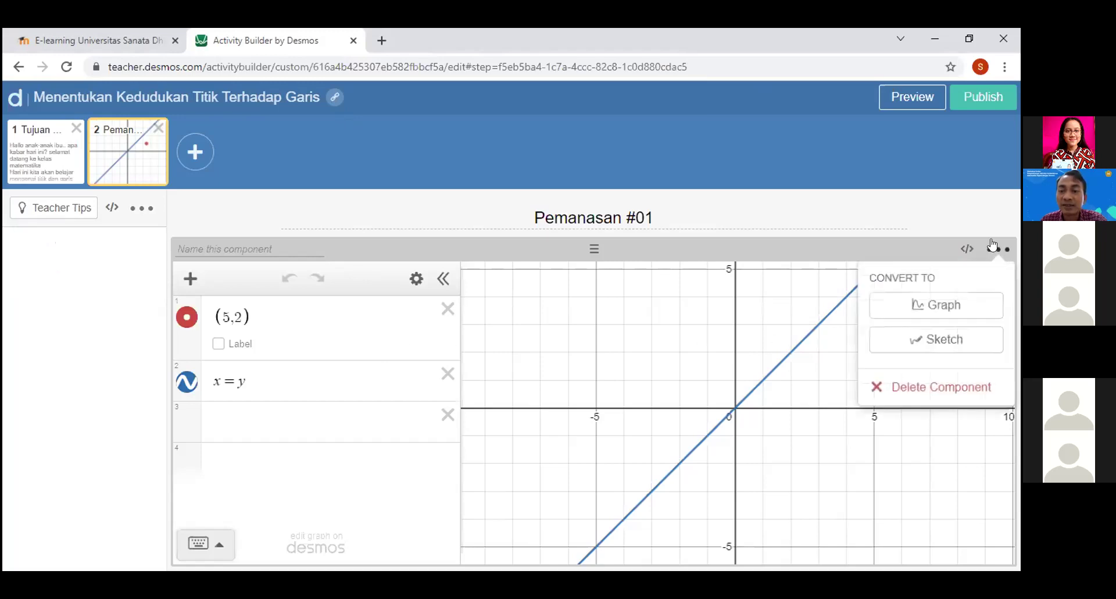
click(957, 388)
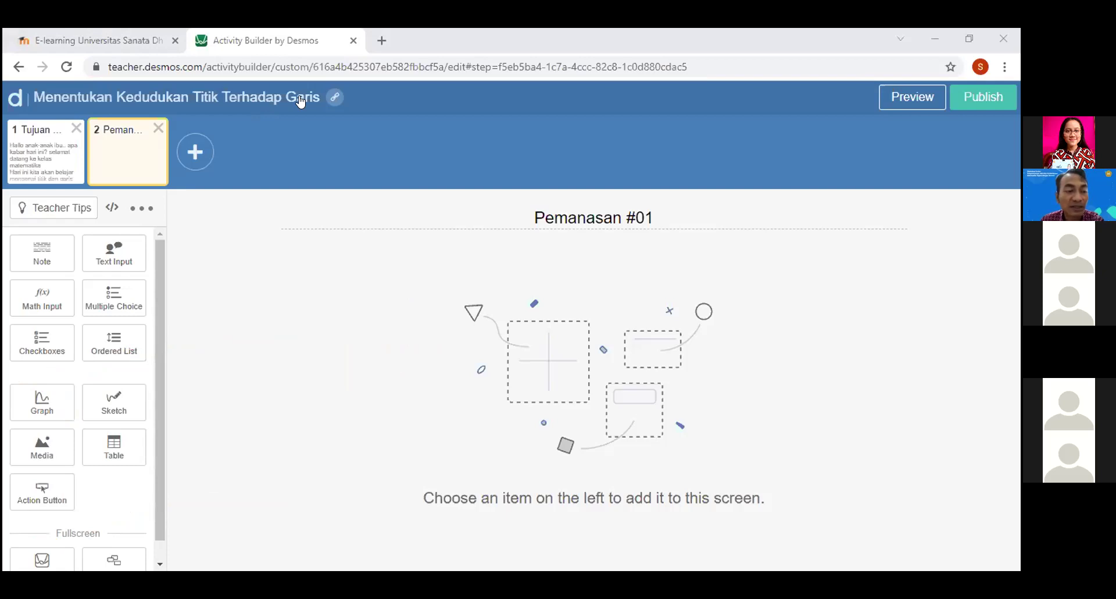
Step: Add a Graph, a Note and a Math Input component to the emptied "Pemanasan #01" screen
click(58, 406)
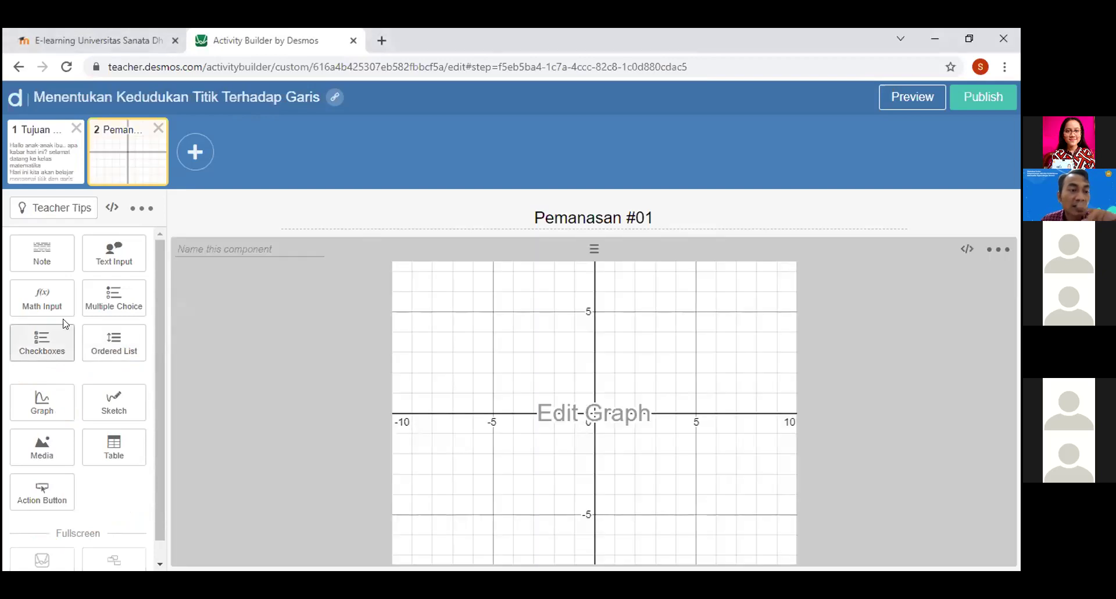
click(44, 251)
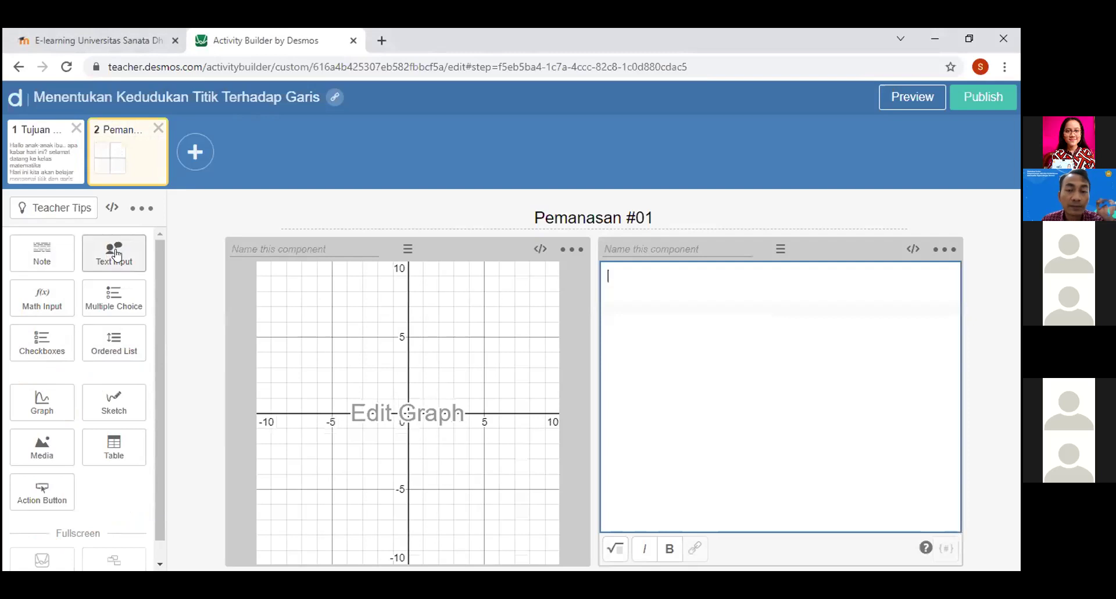
click(56, 310)
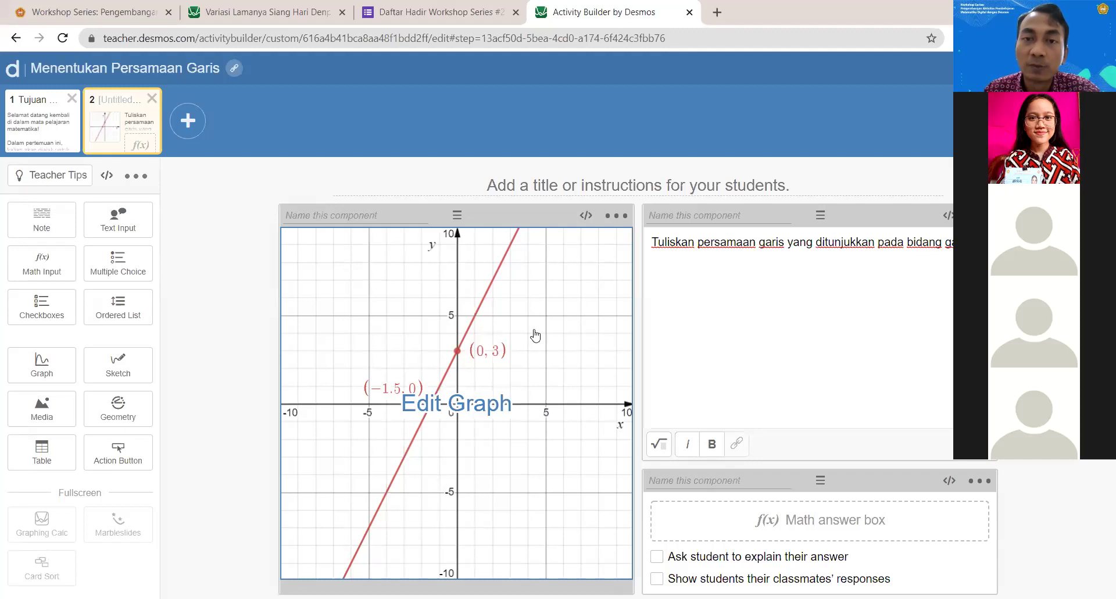
Step: Title the second screen of the "Menentukan Persamaan Garis" activity "Tentukan persamaannya"
click(664, 178)
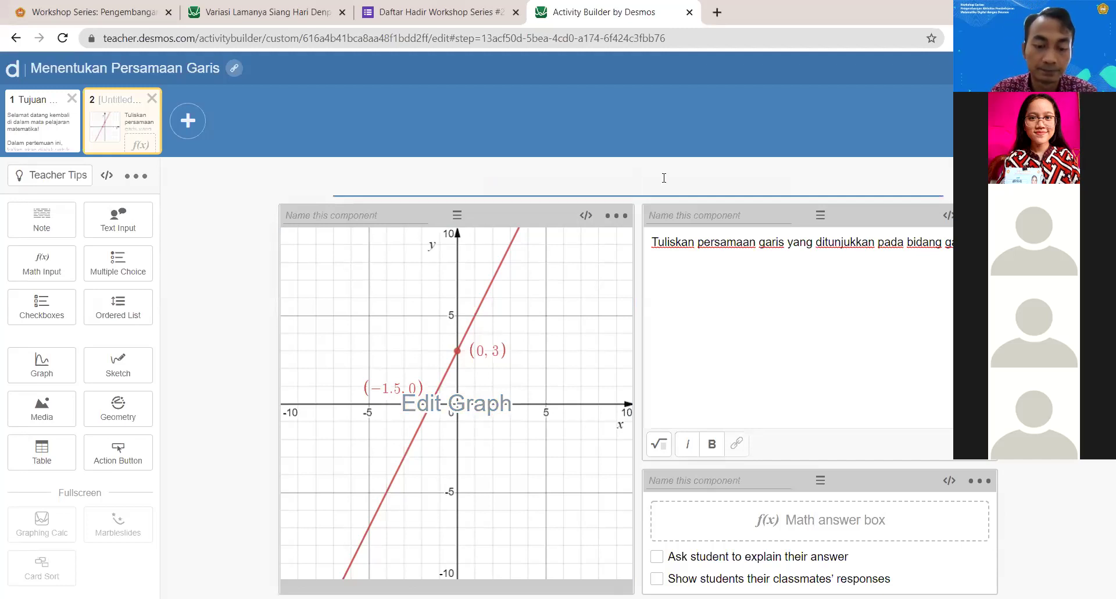
text(Tentukan pe)
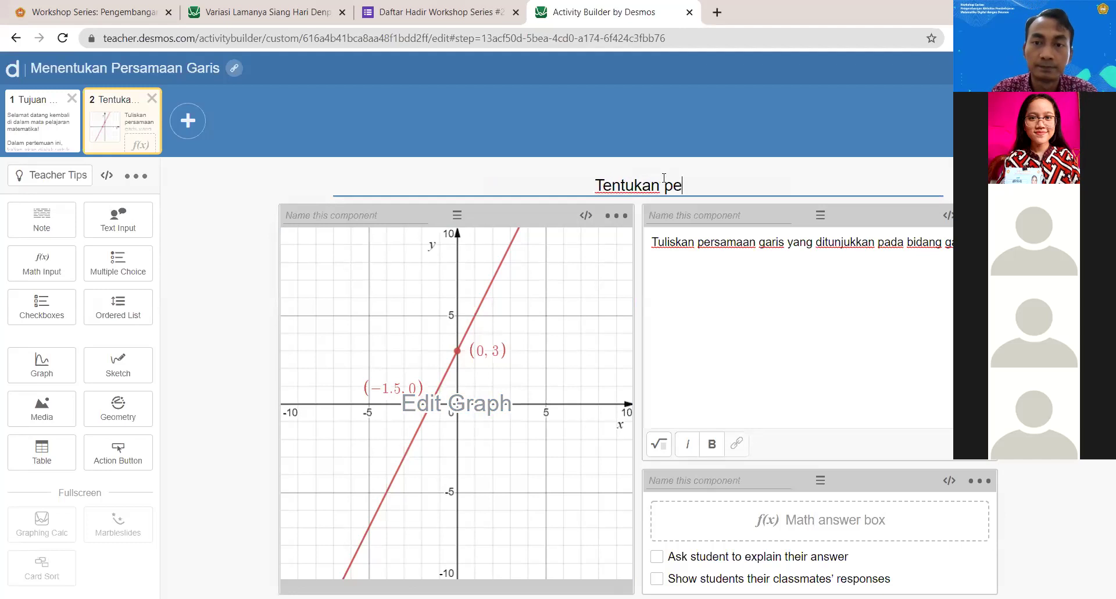
text(rsamaannya)
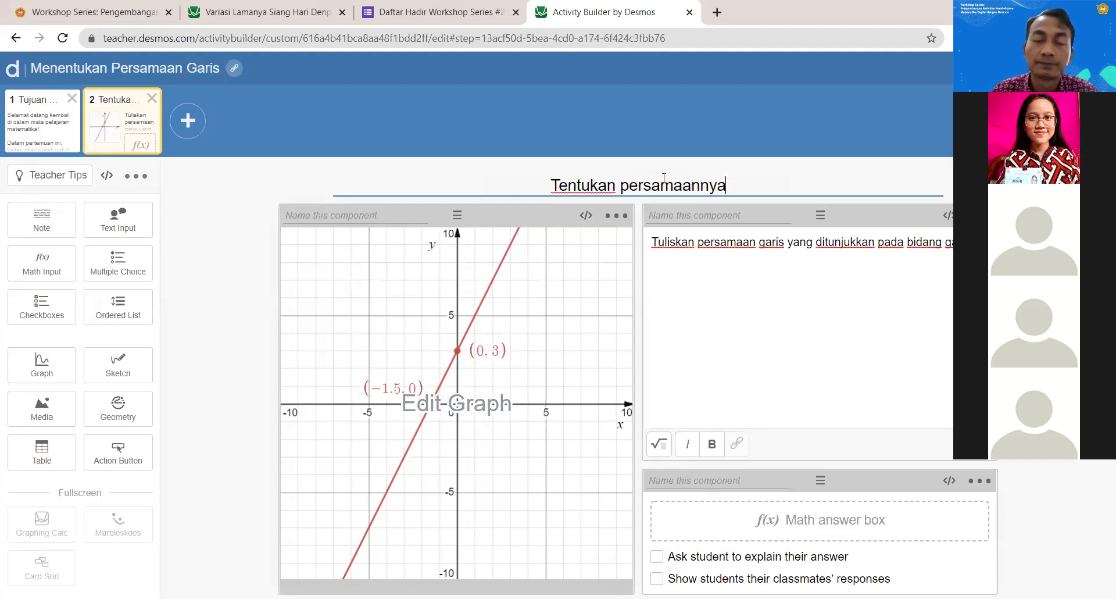
click(250, 350)
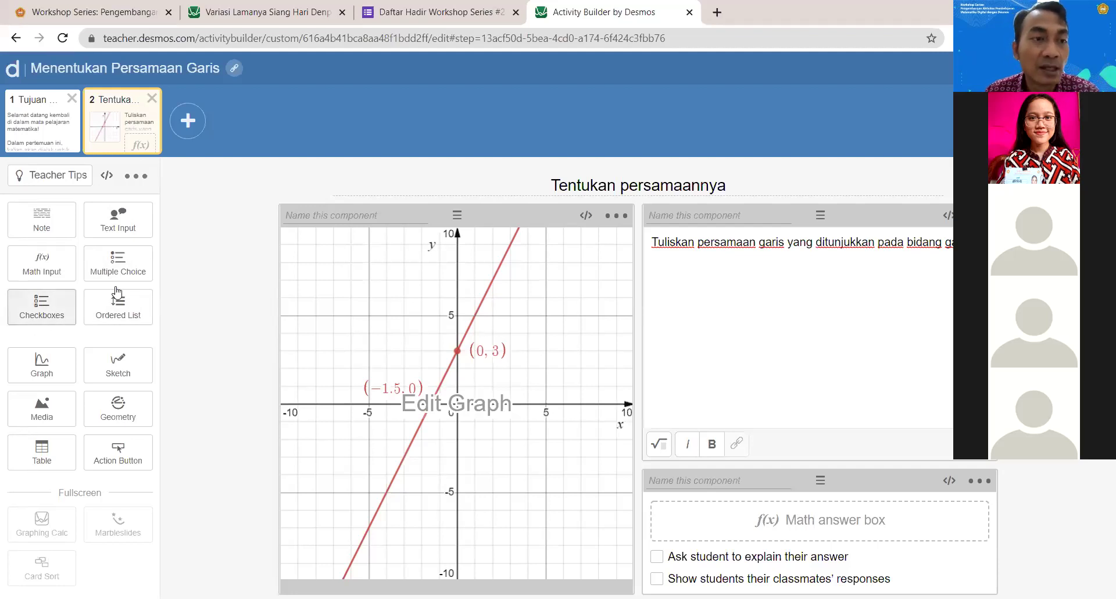
Step: Add a third screen to the activity and title it "Pilih titiknya"
click(186, 122)
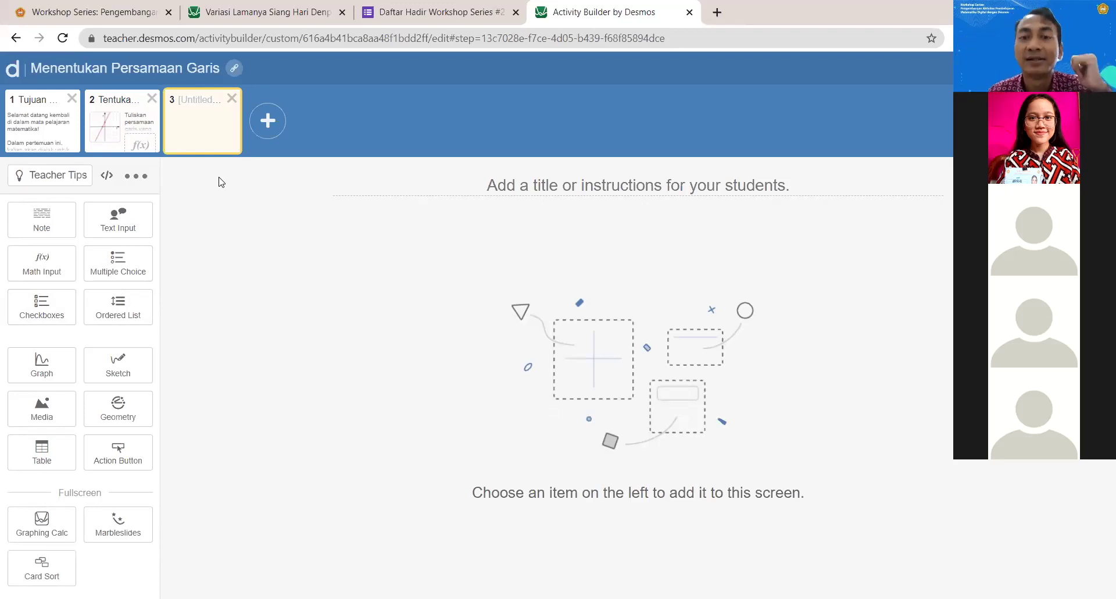
click(659, 185)
text(P)
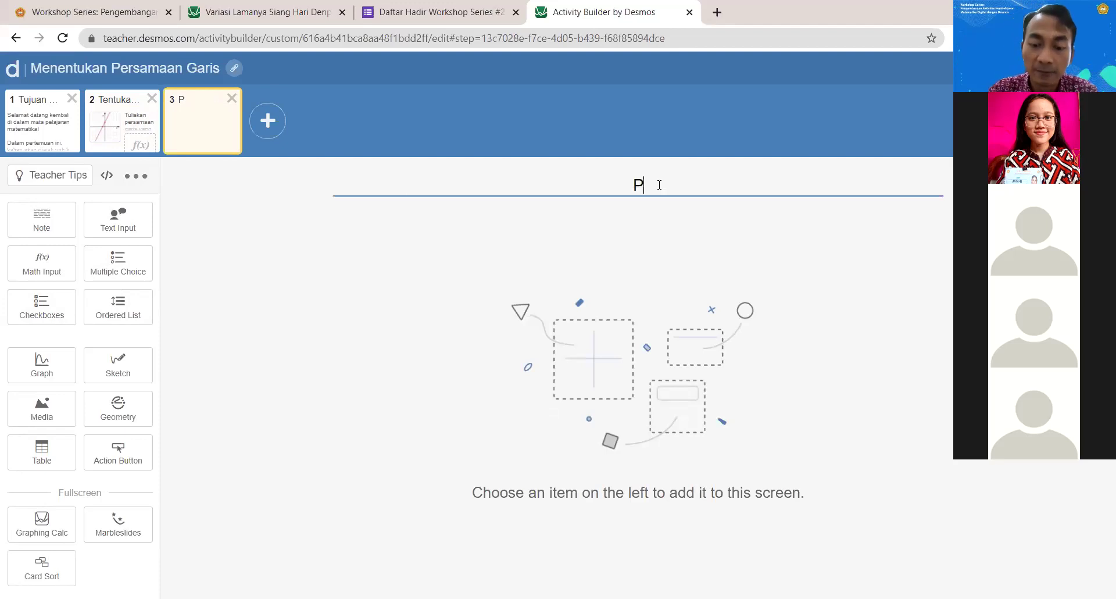
text(ilih titiknya)
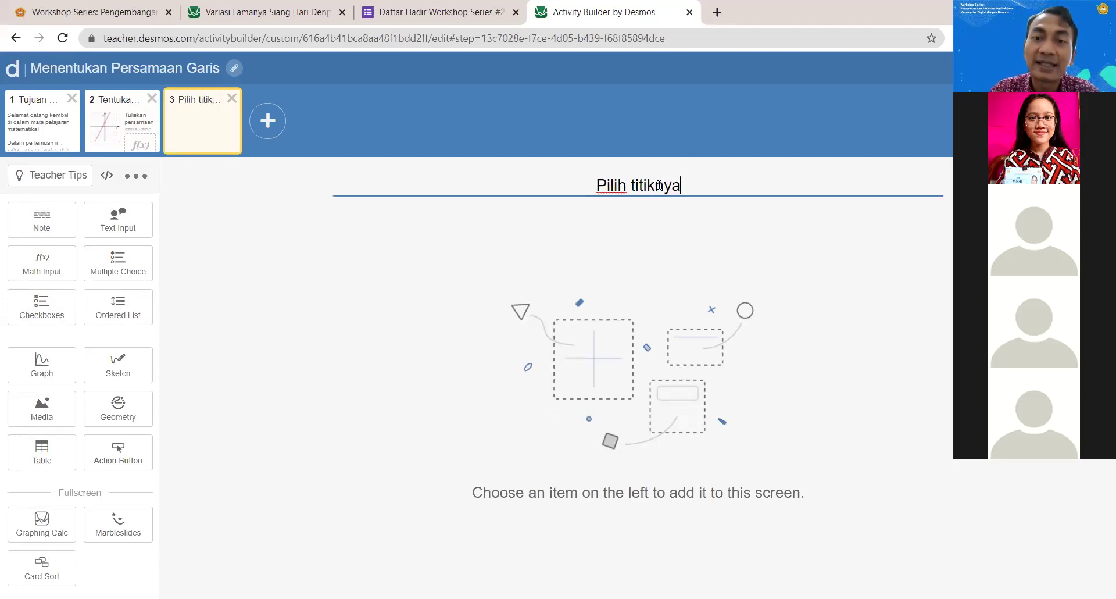
click(674, 261)
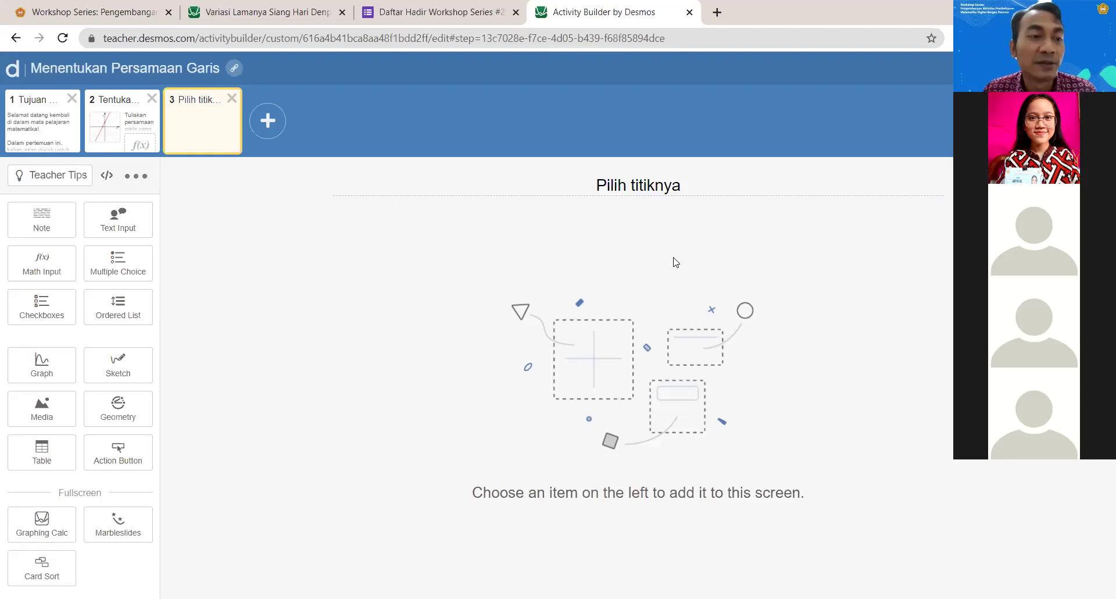
Step: Add a Note and a Checkboxes component to the "Pilih titiknya" screen, and write "Pilihlah semua titik yang dilalui oleh garis" in the note
click(22, 224)
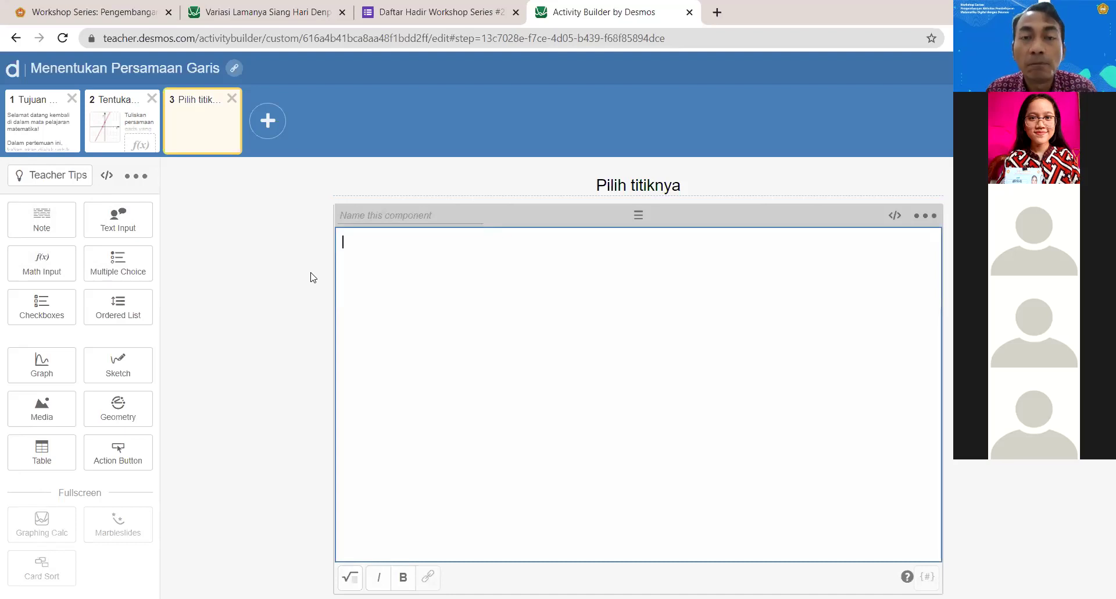
click(25, 315)
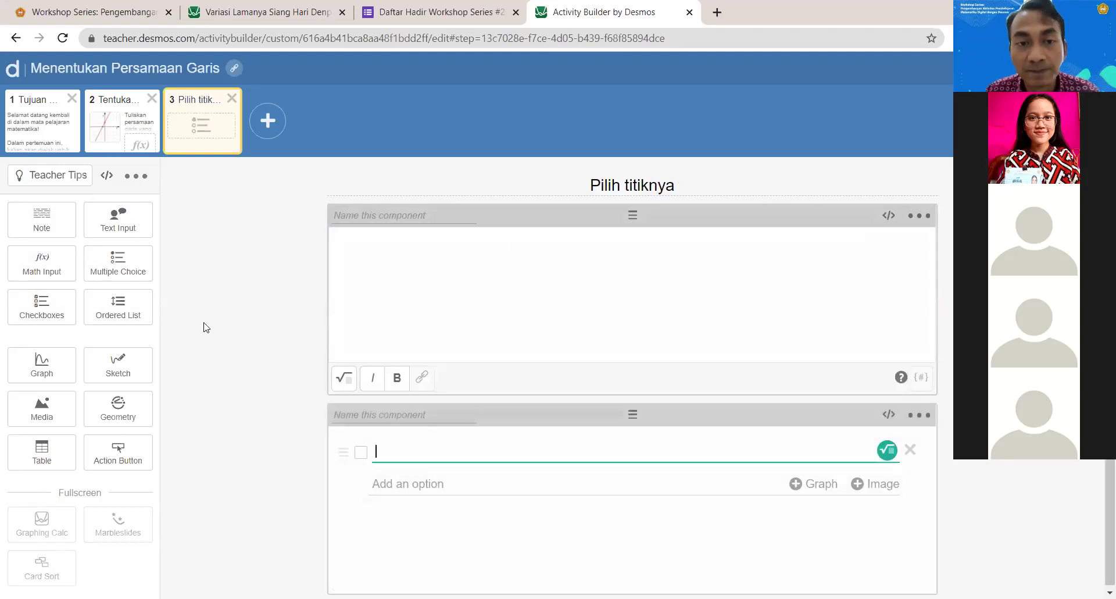
click(493, 291)
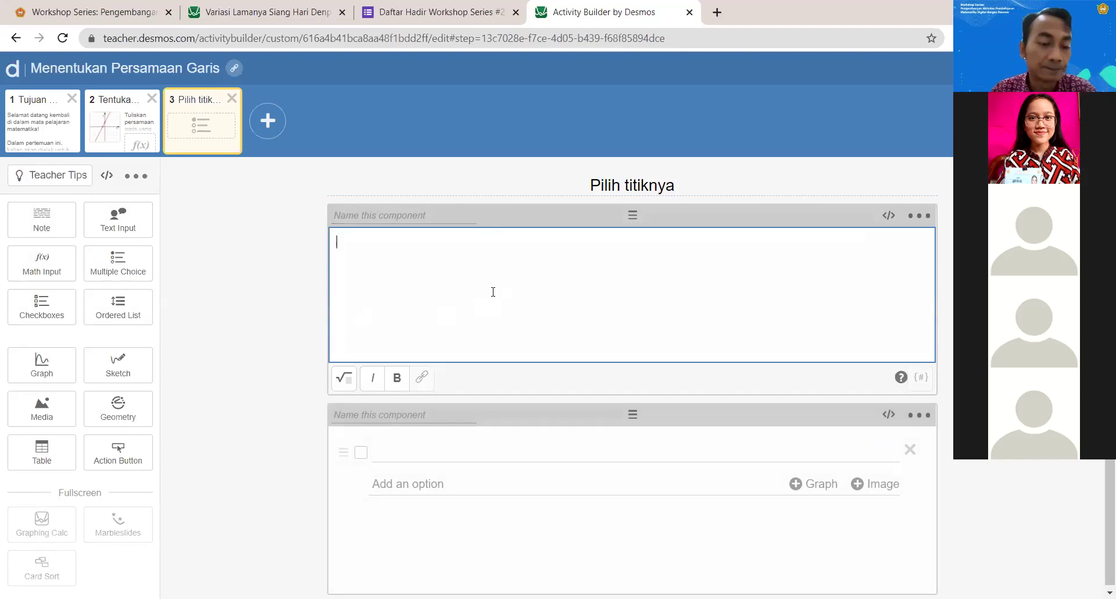
text(Pili)
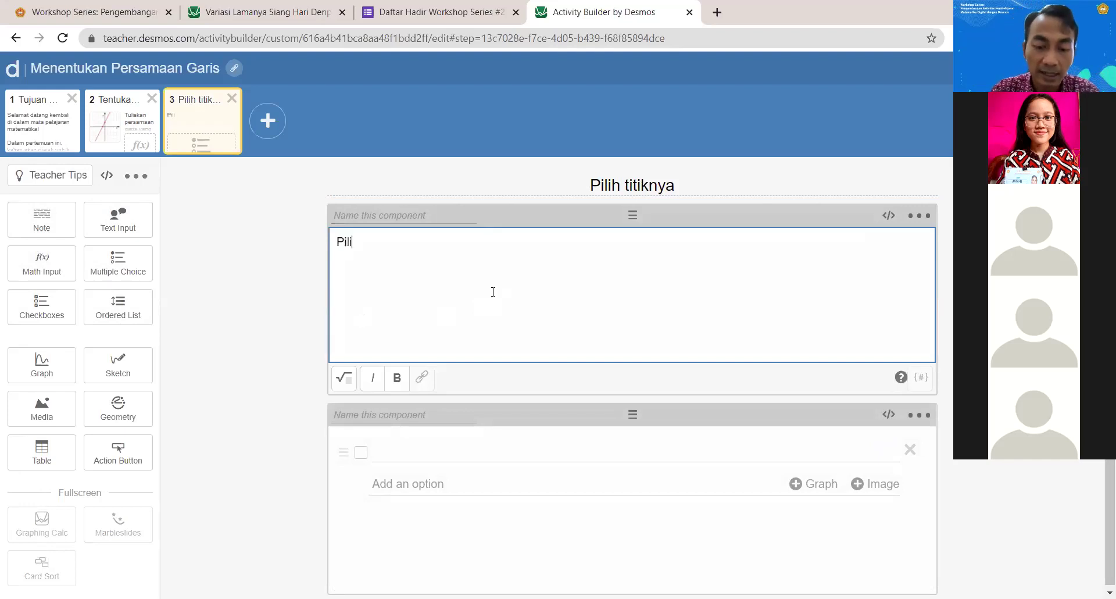
text(hlah semua )
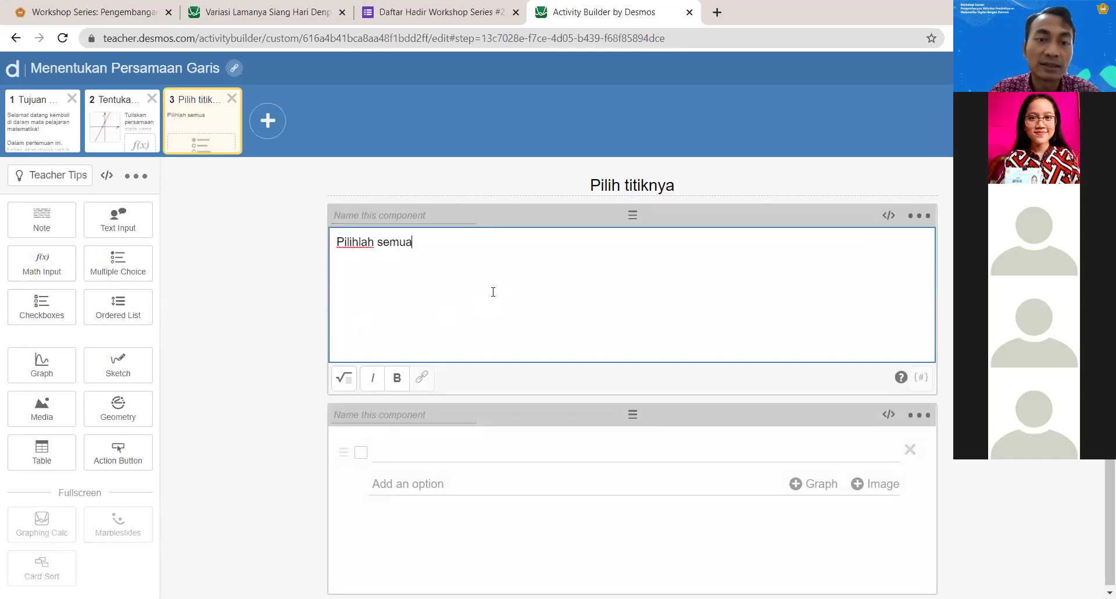
text(titik yang )
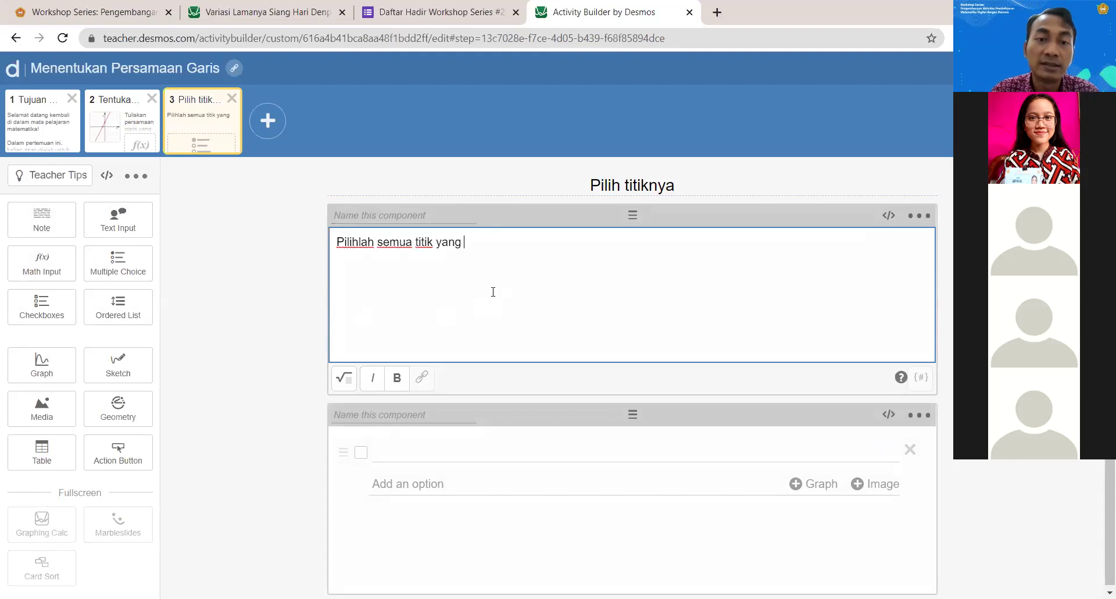
text(dilalui o)
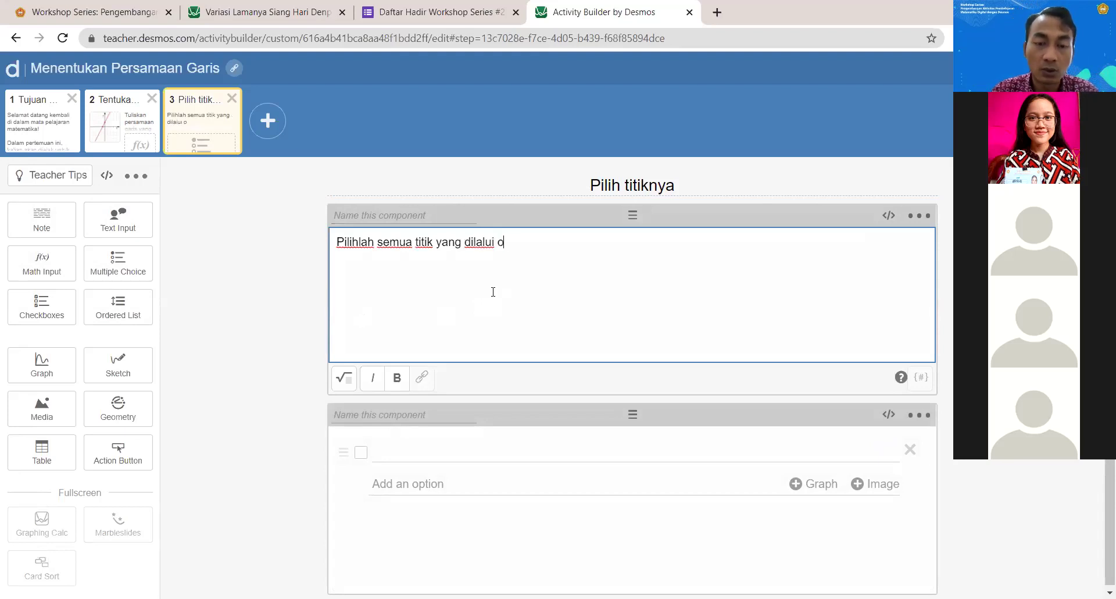
text(leh garis)
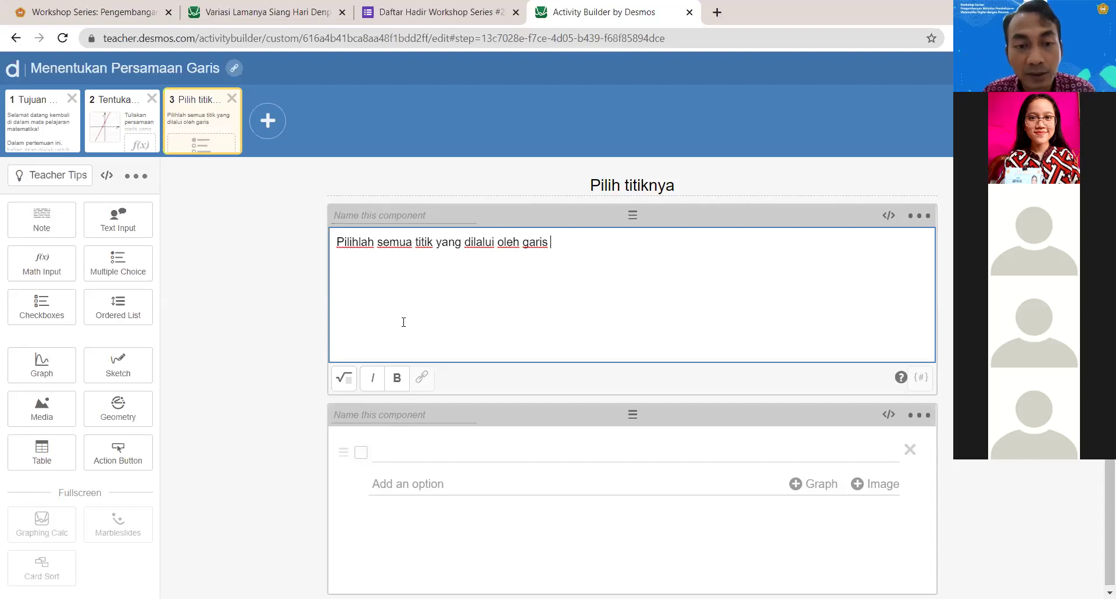
Step: Insert the math expression y = x − 3 at the end of the note's sentence and close it with a full stop
click(343, 379)
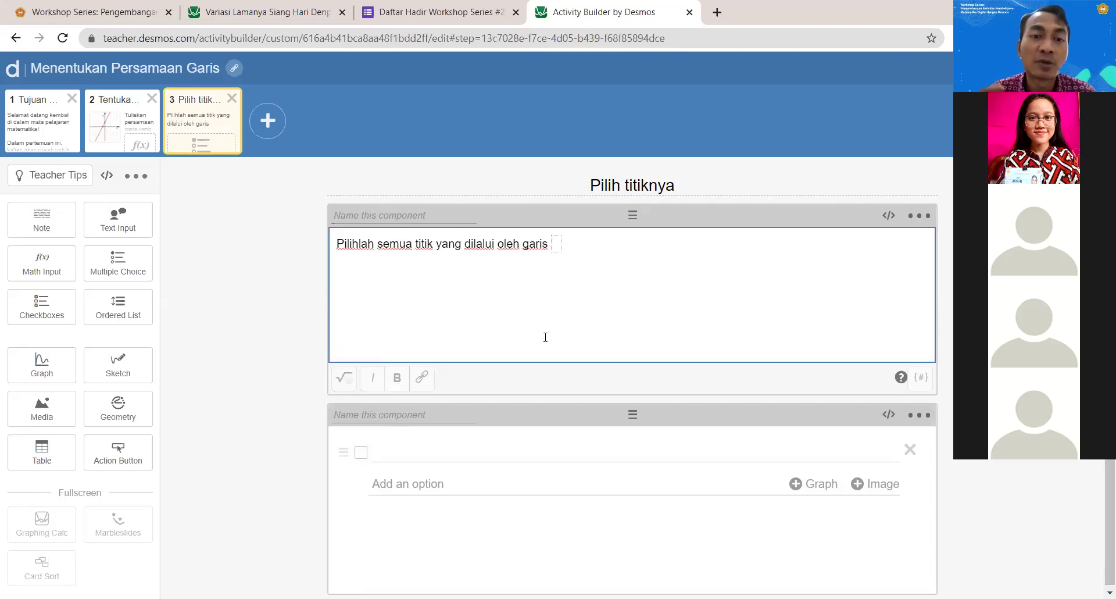
text(y=)
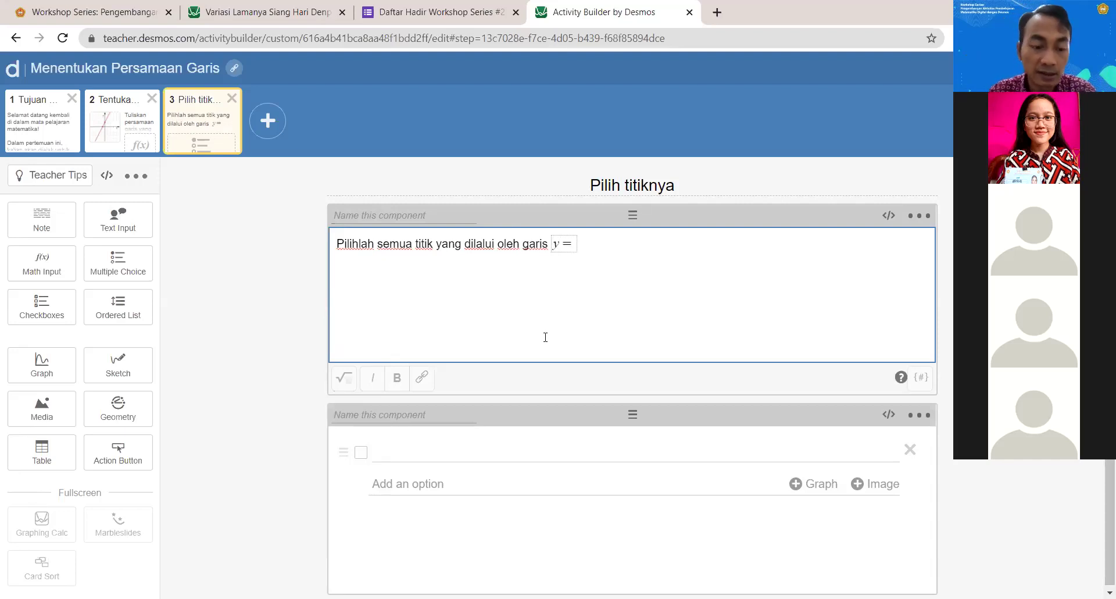
text(x-3)
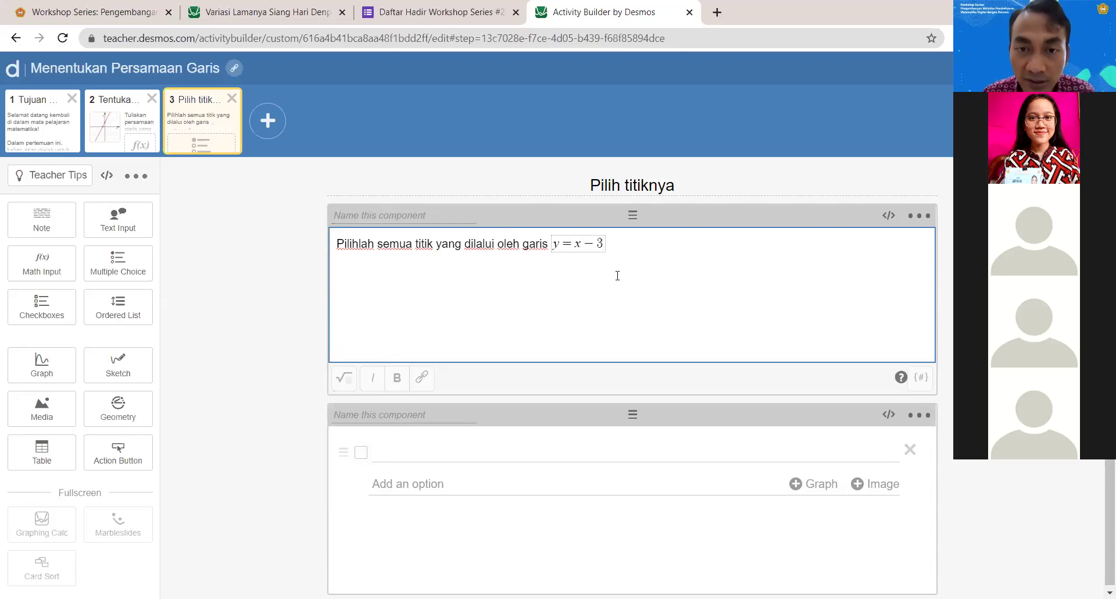
click(627, 243)
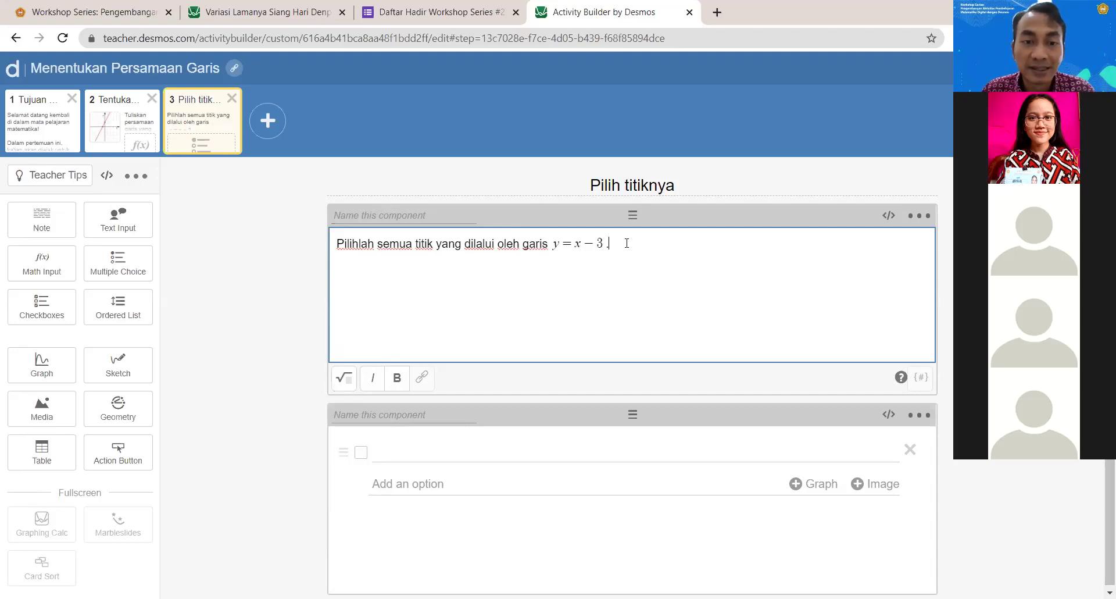
Step: Enter the point (0,−4) as a math expression in the first checkbox option
click(430, 454)
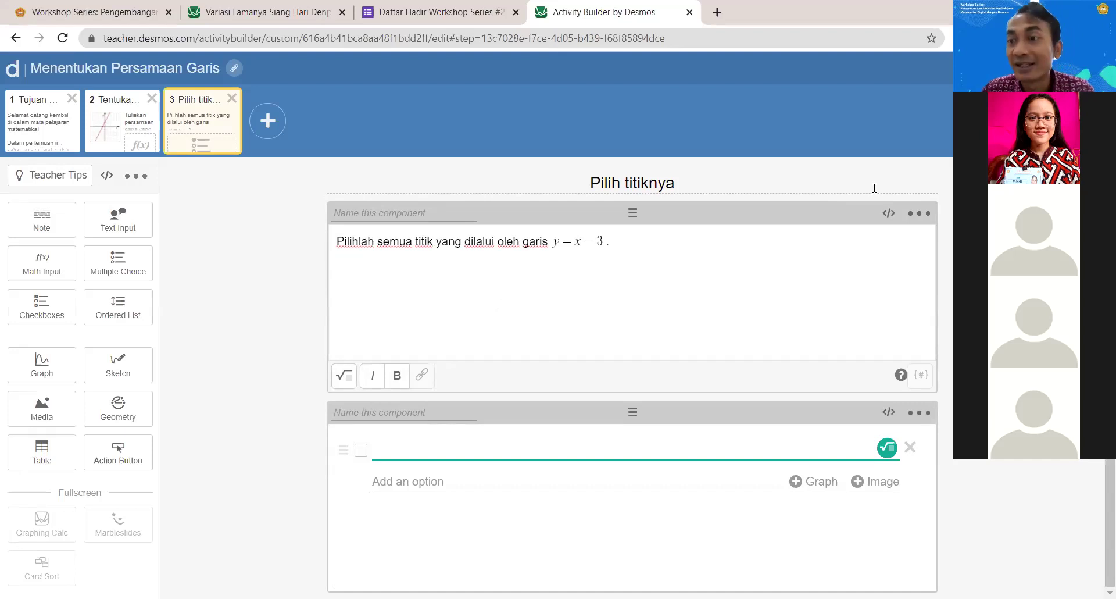
click(889, 452)
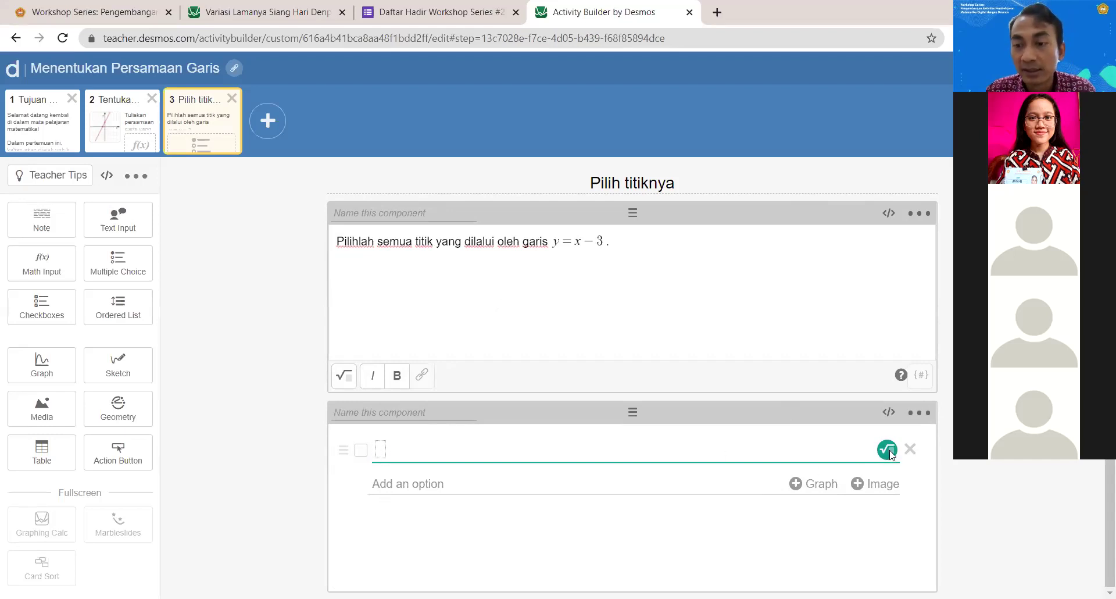
text(()
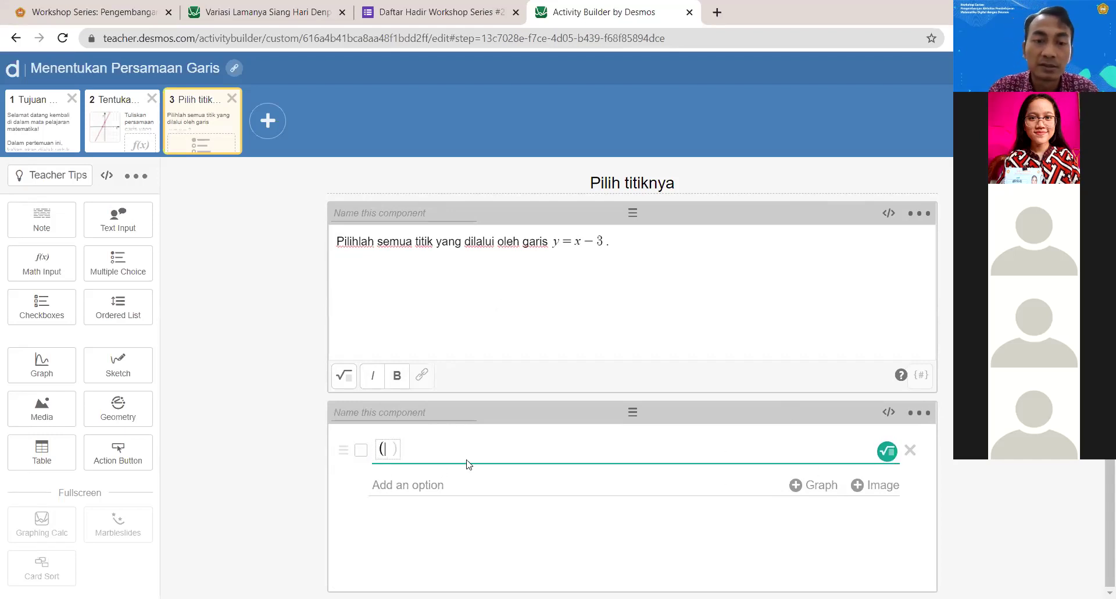
text(0,-3)
key(BackSpace)
text(4))
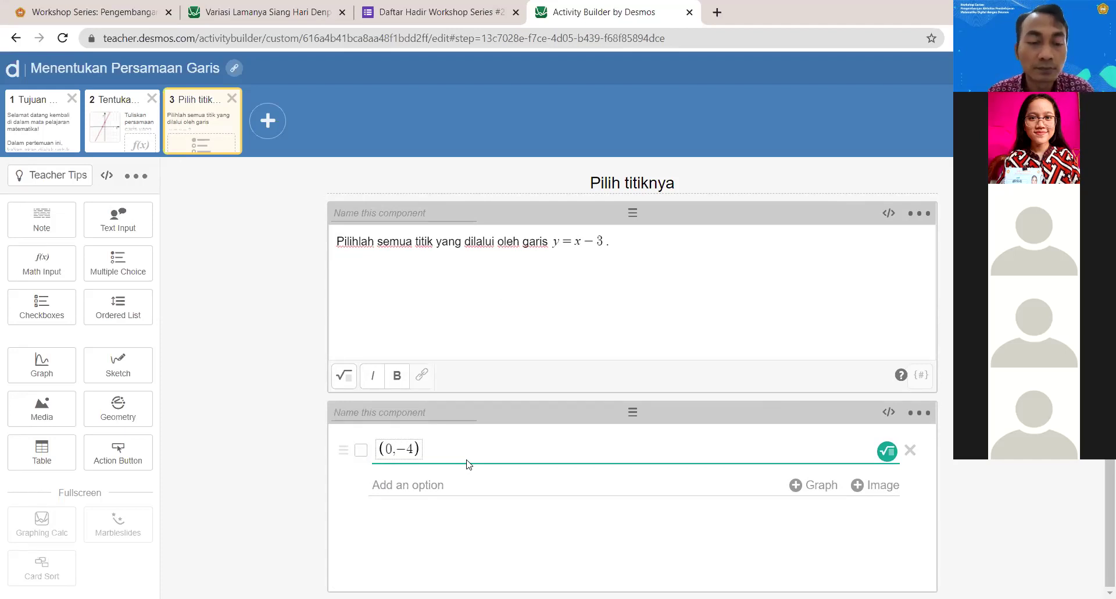
click(260, 468)
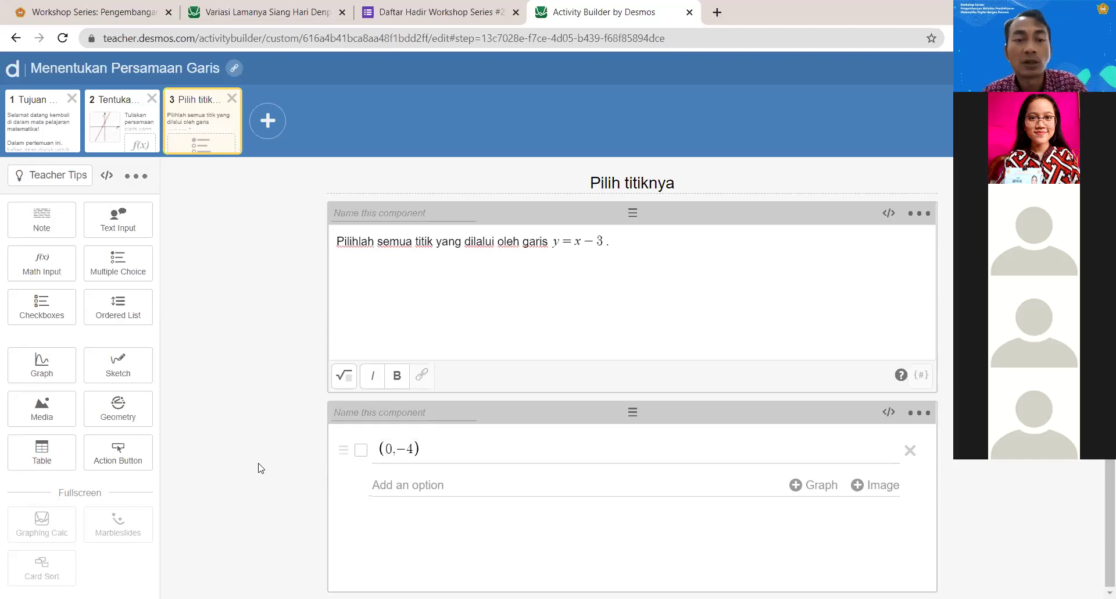
Step: Add a second checkbox option with the math expression (1,−2) and mark it as a correct answer
click(495, 451)
key(Return)
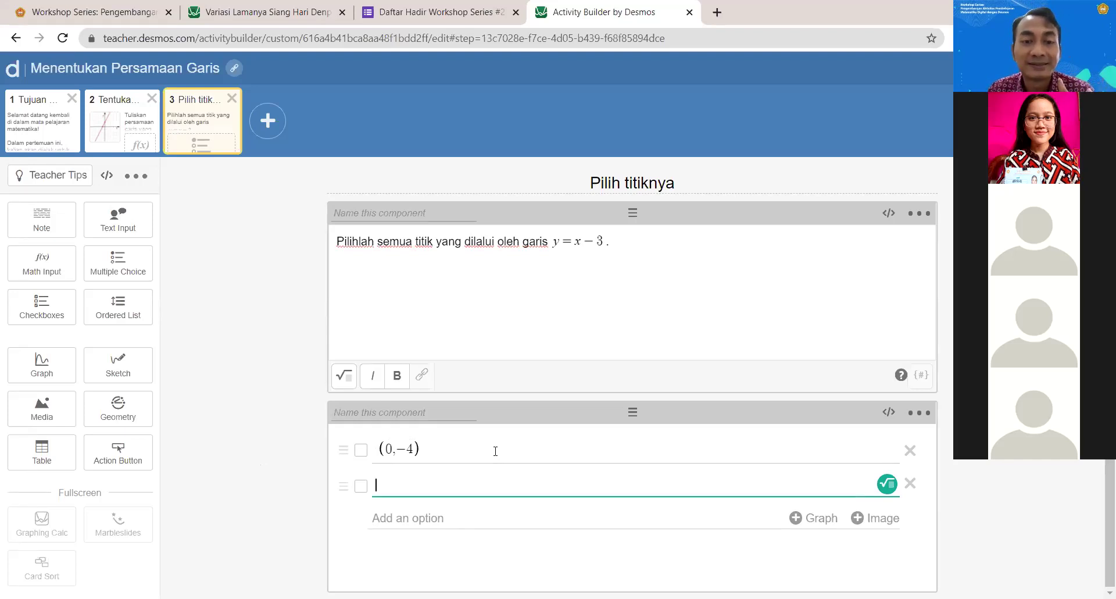
click(887, 488)
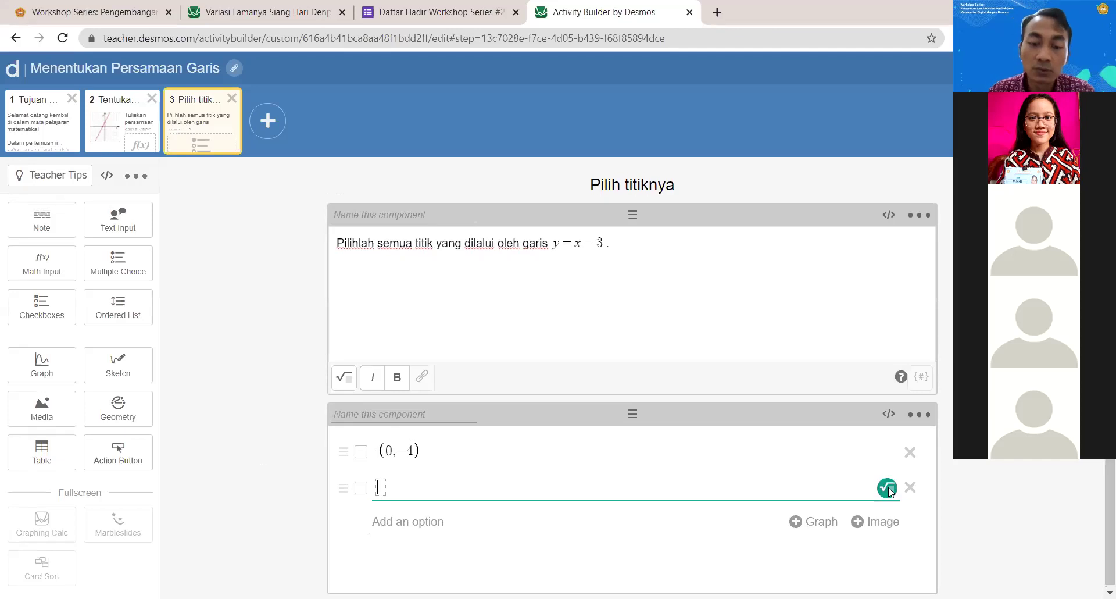
text((1,)
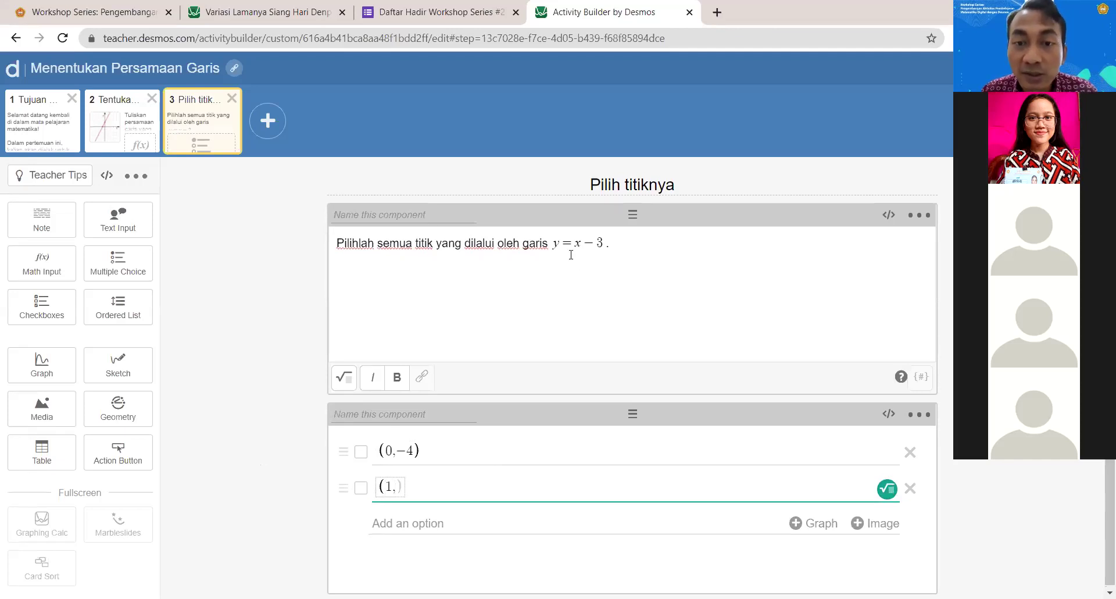
key(BackSpace)
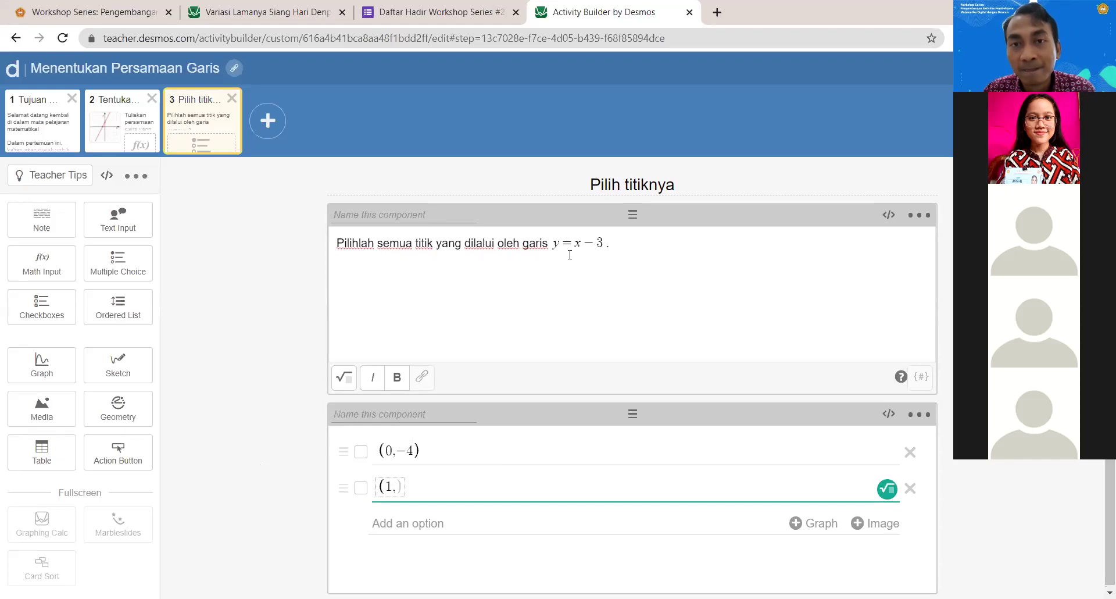
text(-2)
text())
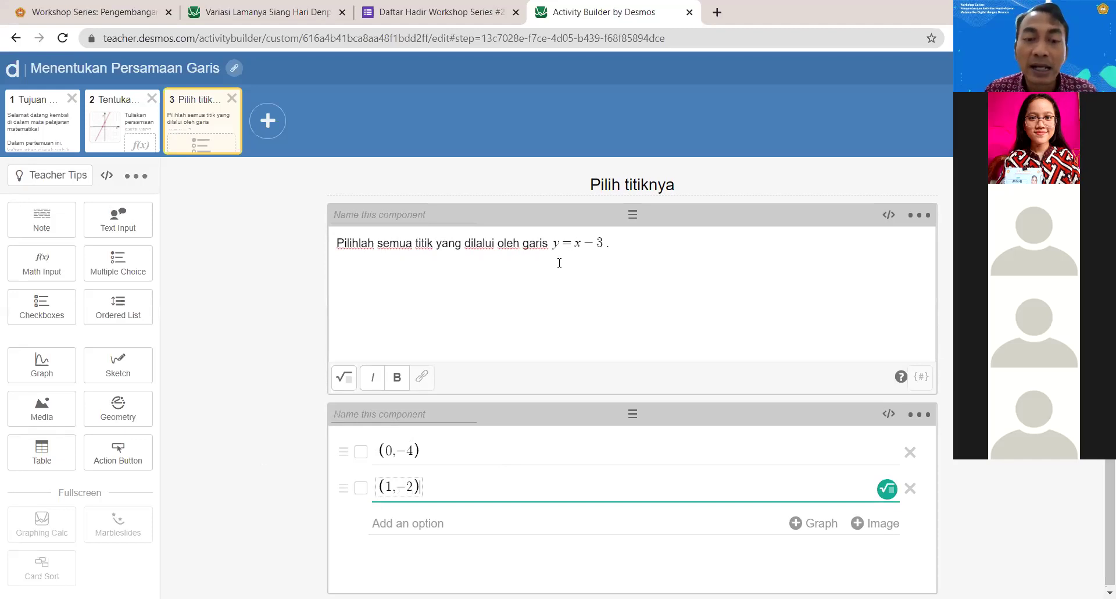
click(456, 486)
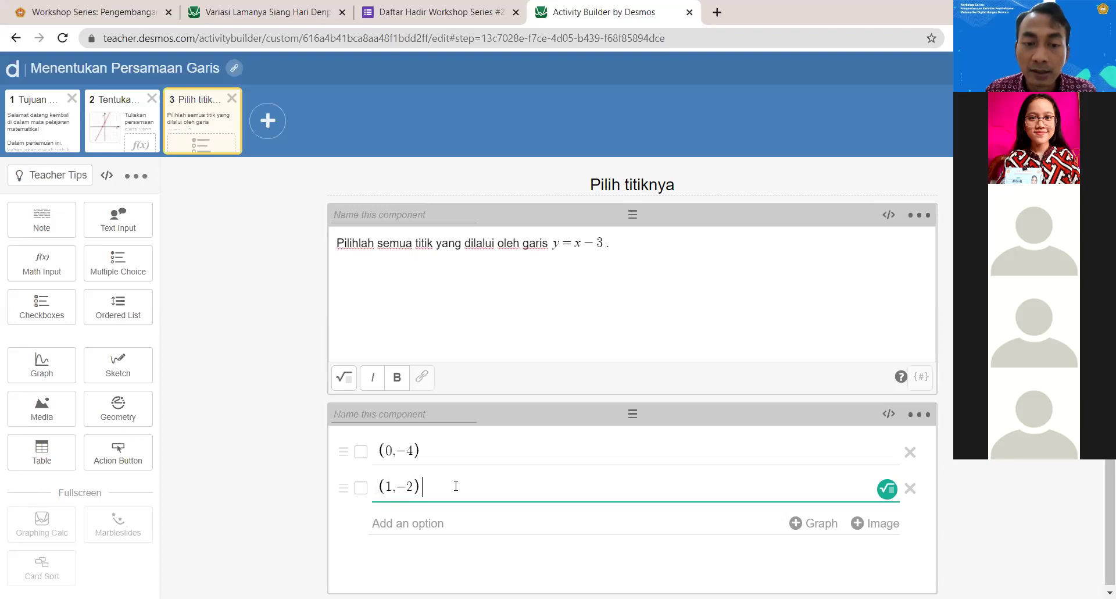
click(361, 487)
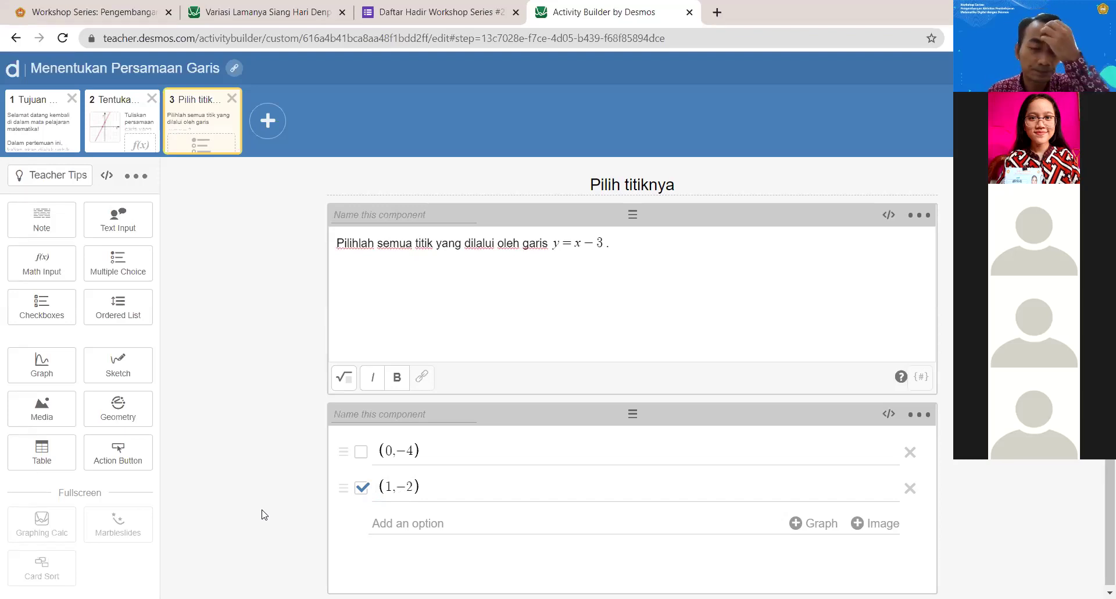
Step: Add a third checkbox option containing the point (2,−2) as a math expression
click(407, 525)
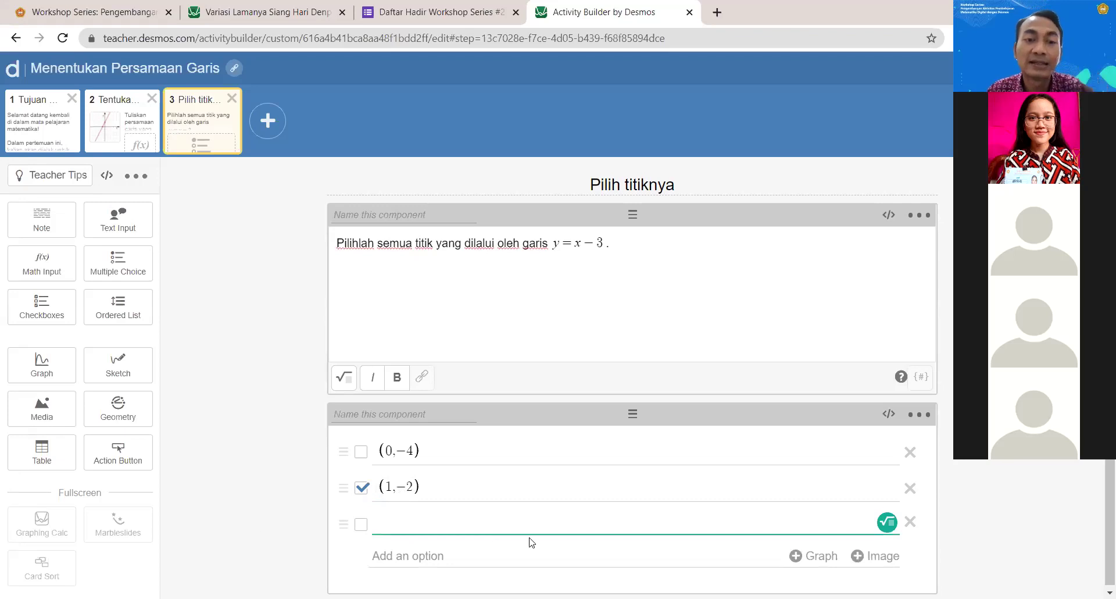
click(879, 524)
text(()
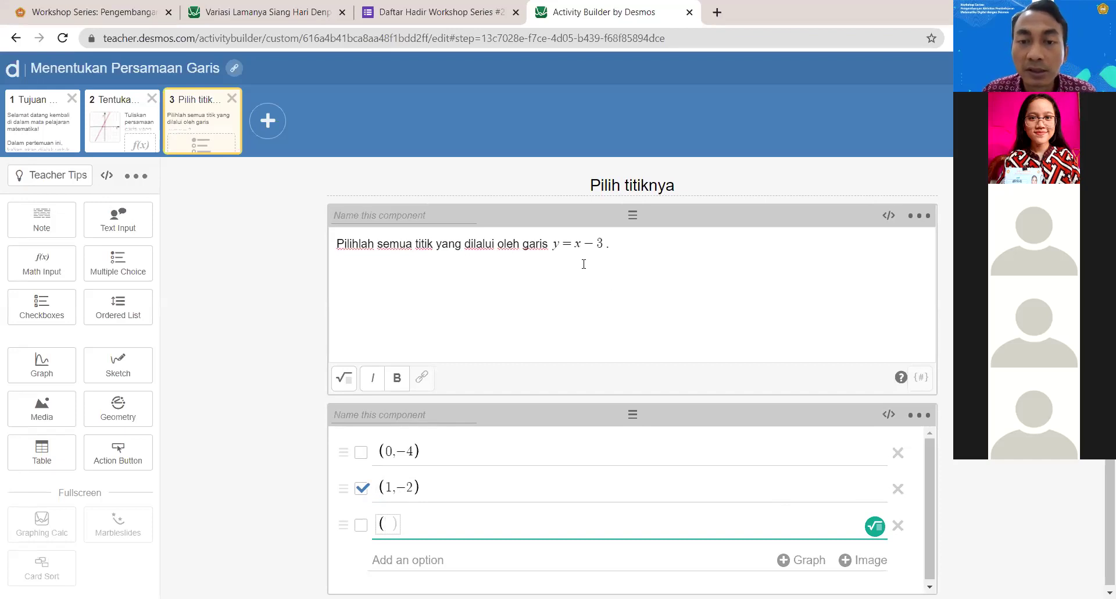
text(2)
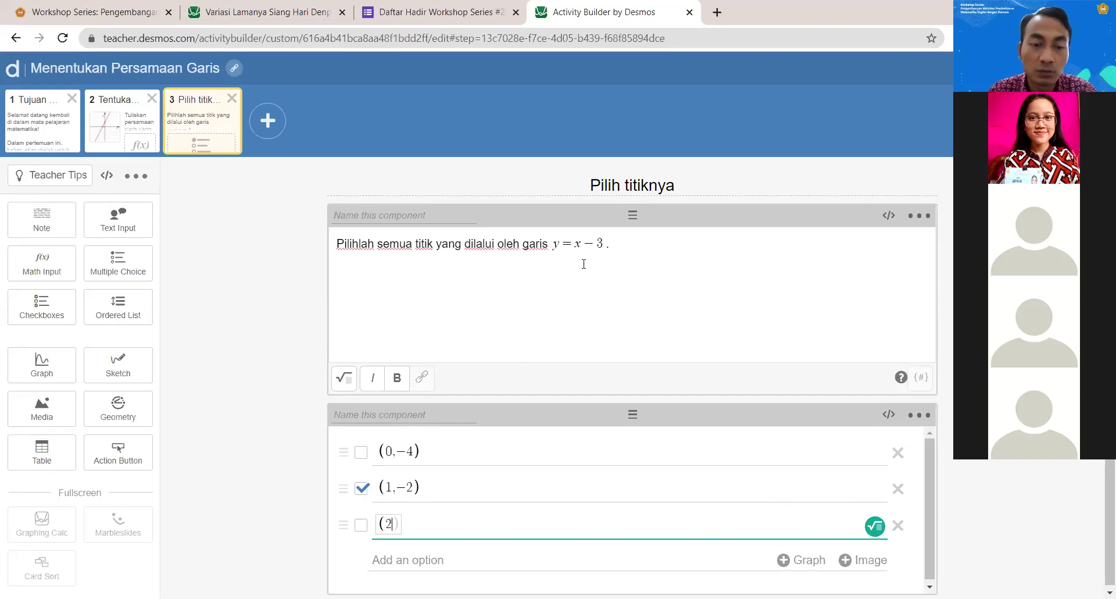
text(,-)
text(2)
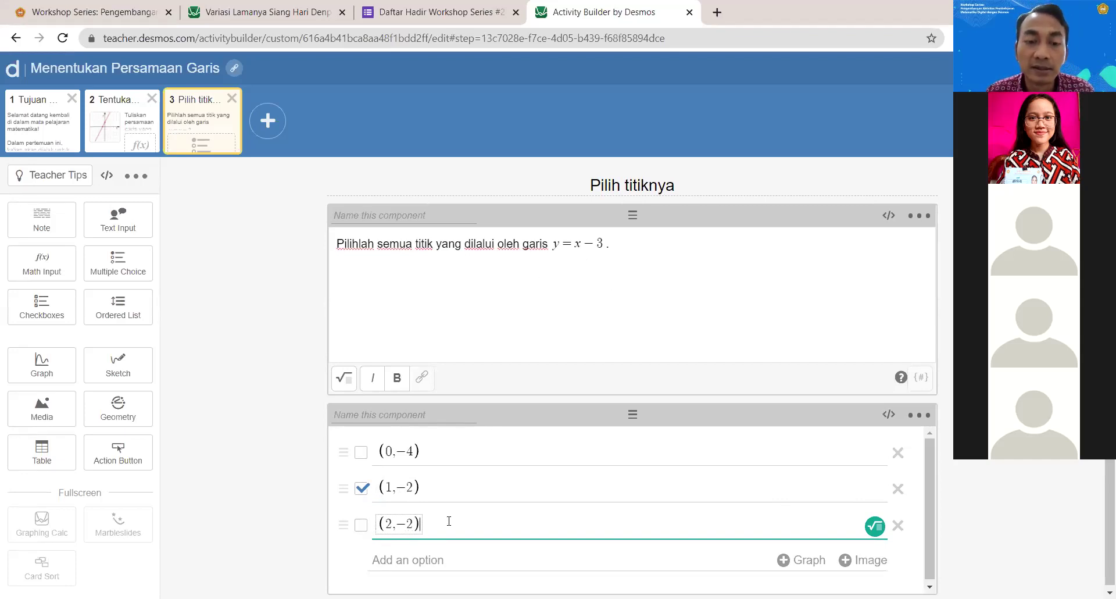
Step: Add a fourth checkbox option with the math expression (3,0) and mark it as a correct answer
key(Return)
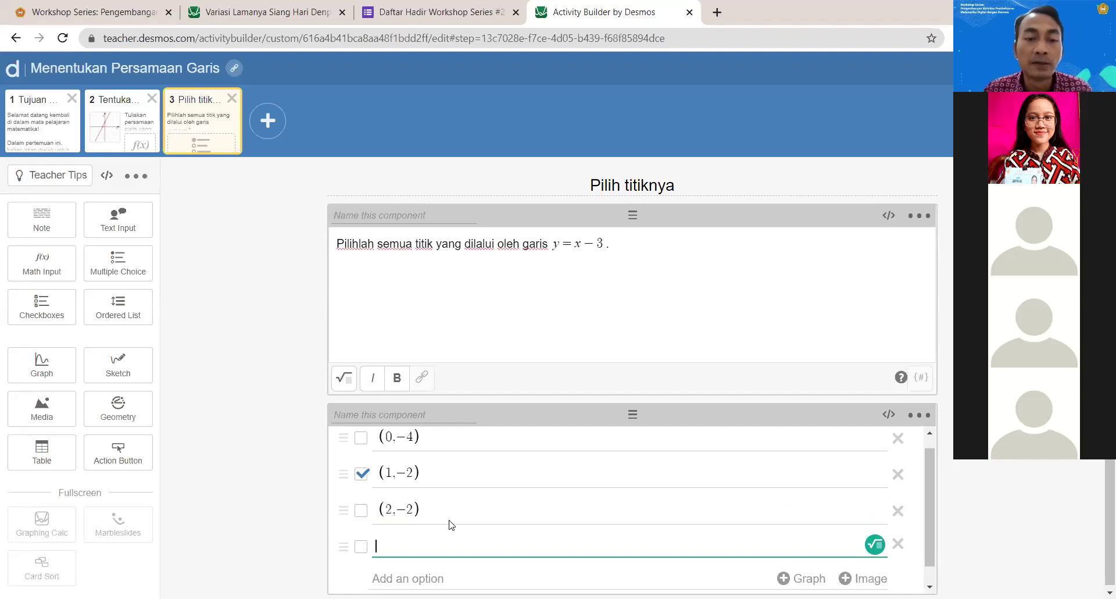
click(877, 546)
text((3)
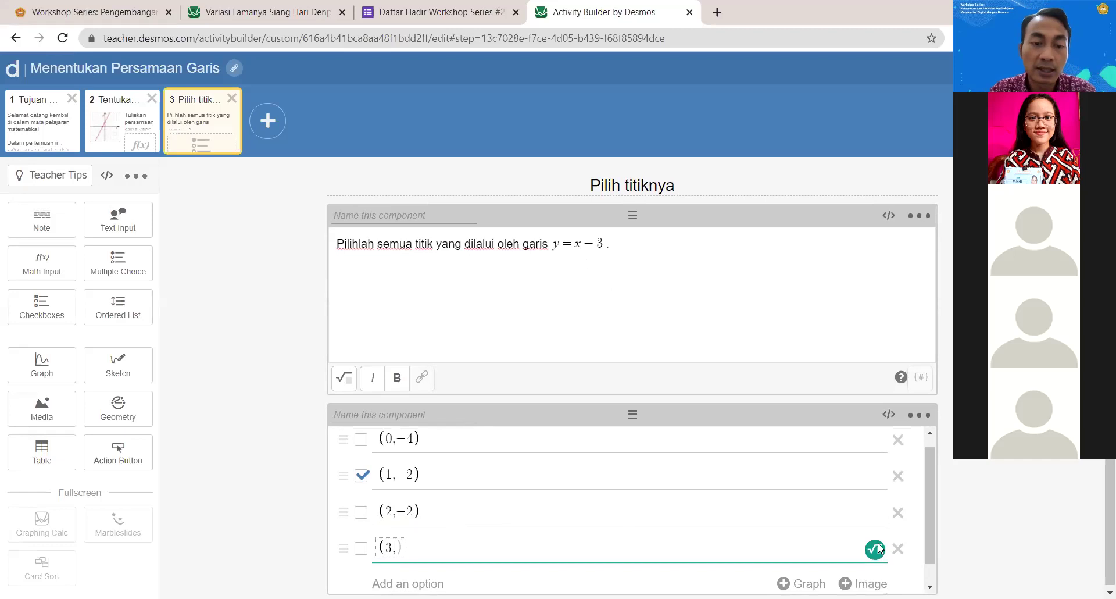
text(,0))
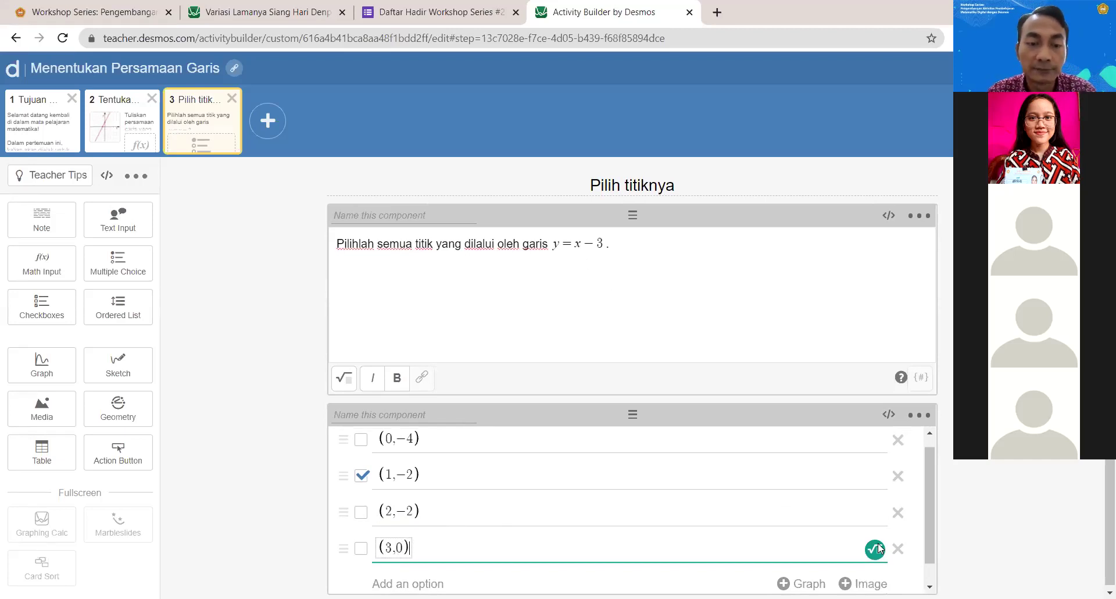
click(362, 548)
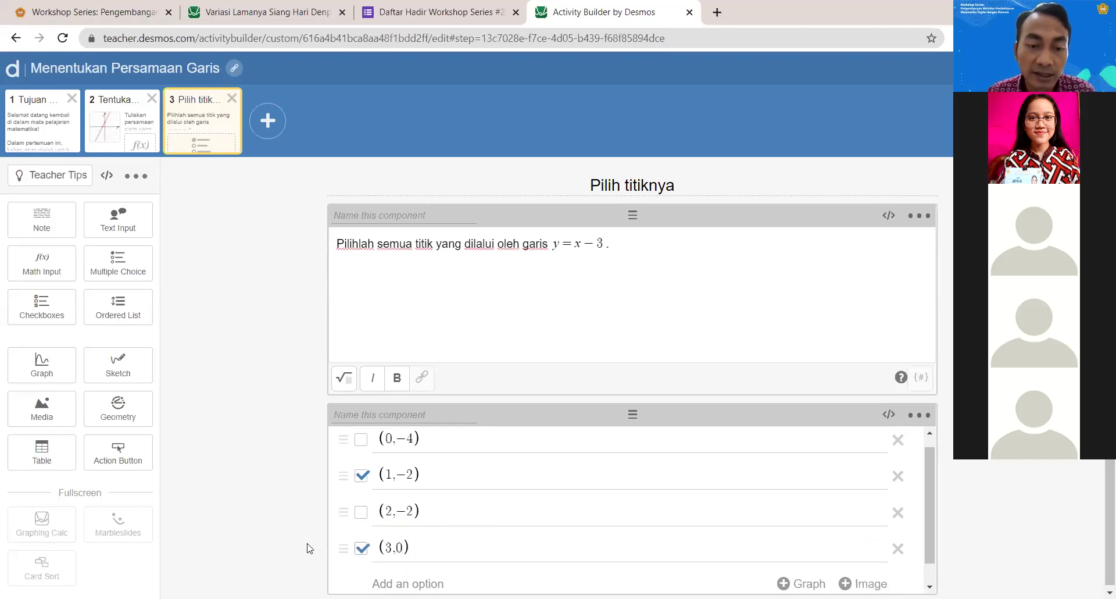
Step: Add a fifth checkbox option containing the point (4,1) as a math expression
scroll(374, 578, down, 1)
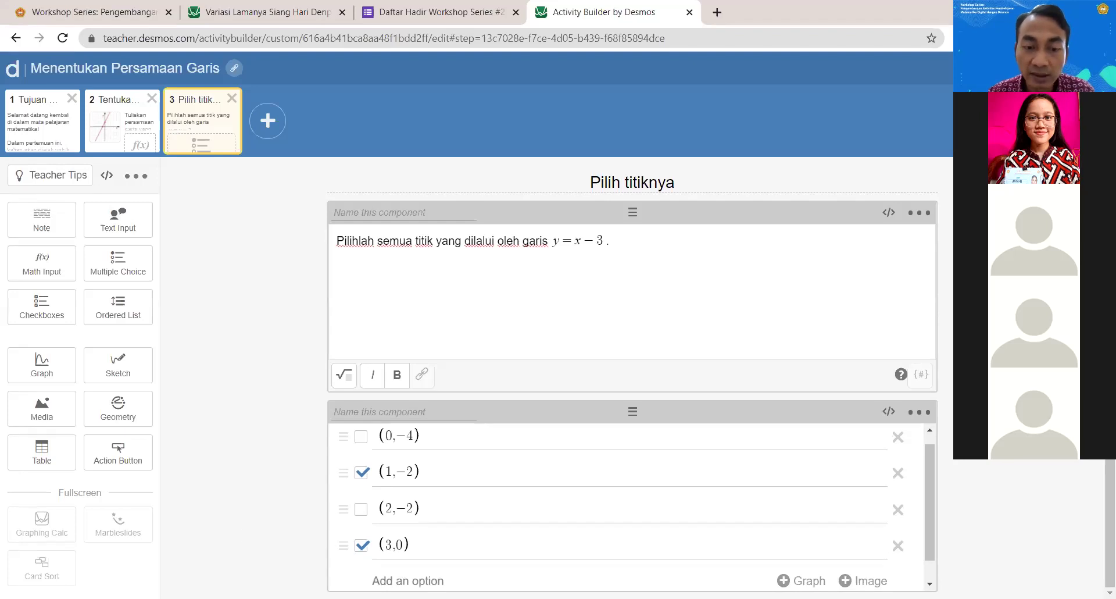
click(374, 580)
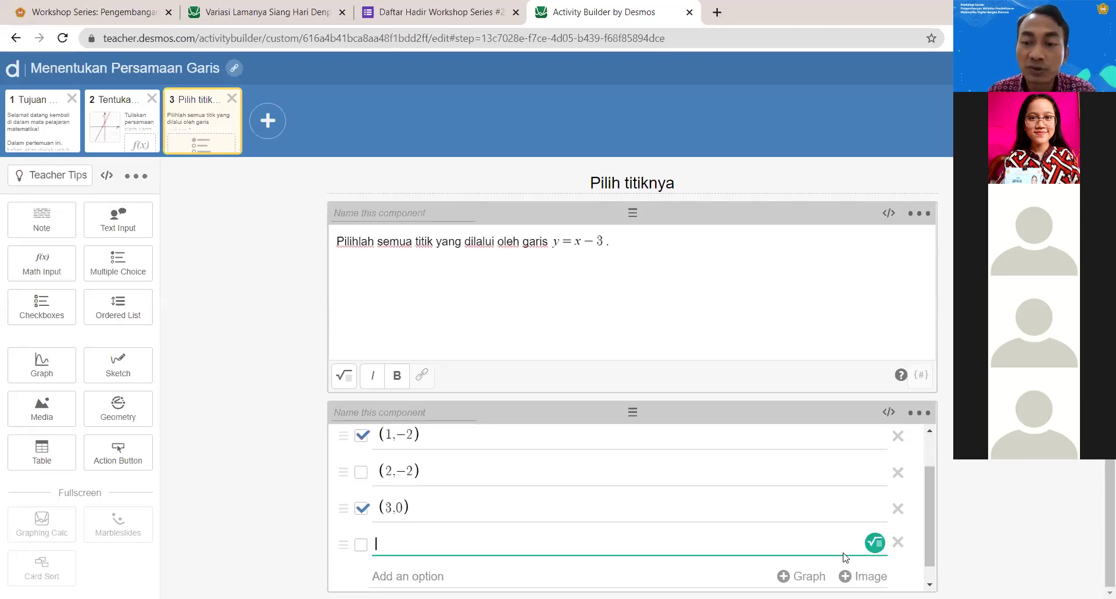
text((4,1)
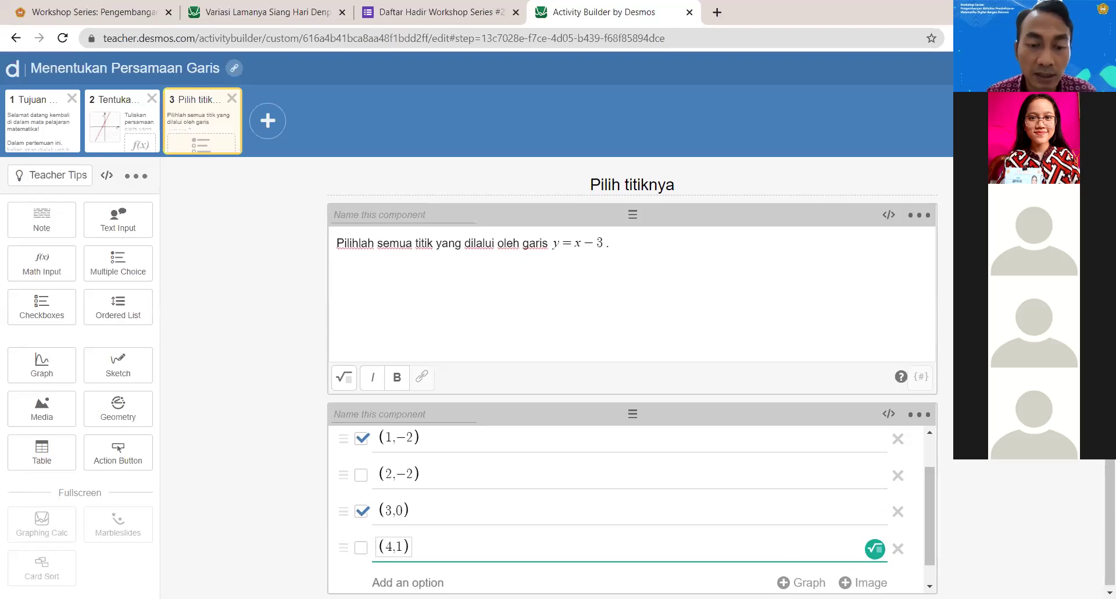
Step: Mark (4,1) as a correct answer, and test selecting (1,−2), (3,0) and (4,1) in the student preview
click(359, 546)
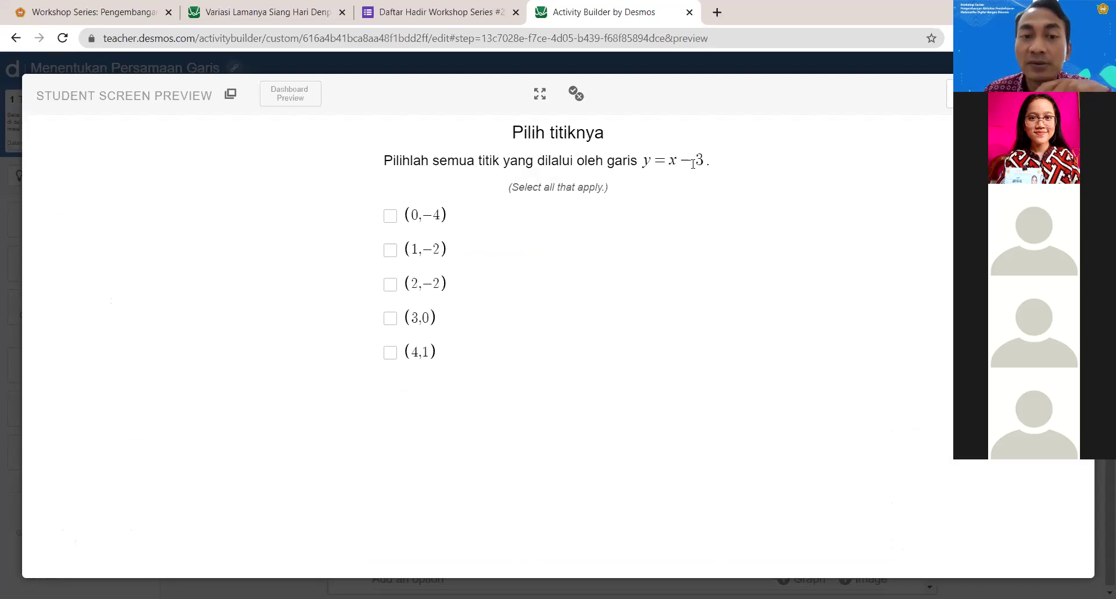
click(391, 251)
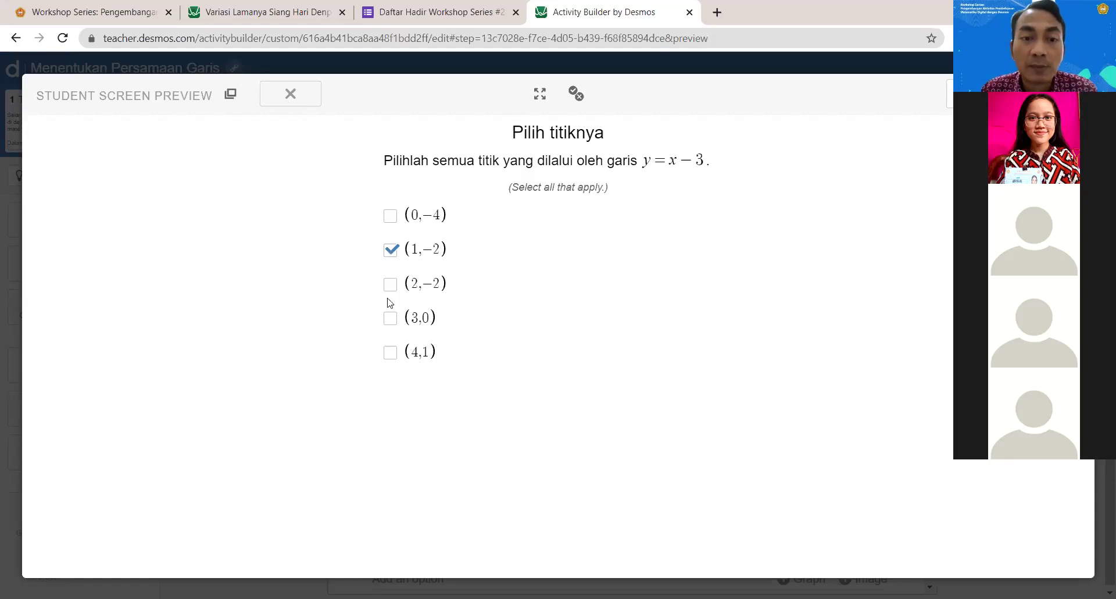
click(391, 318)
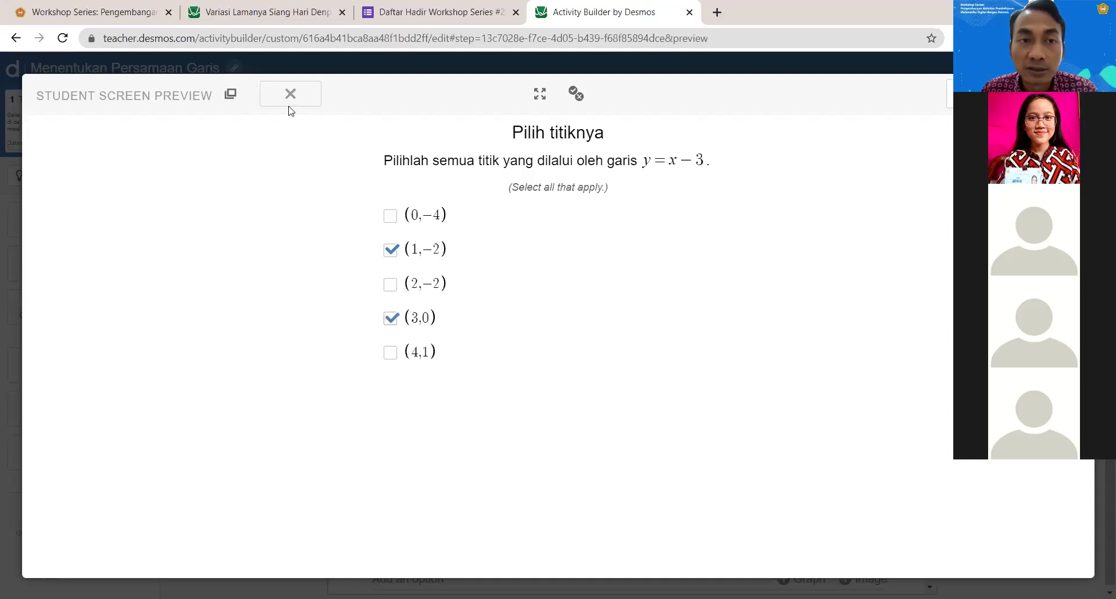
click(390, 353)
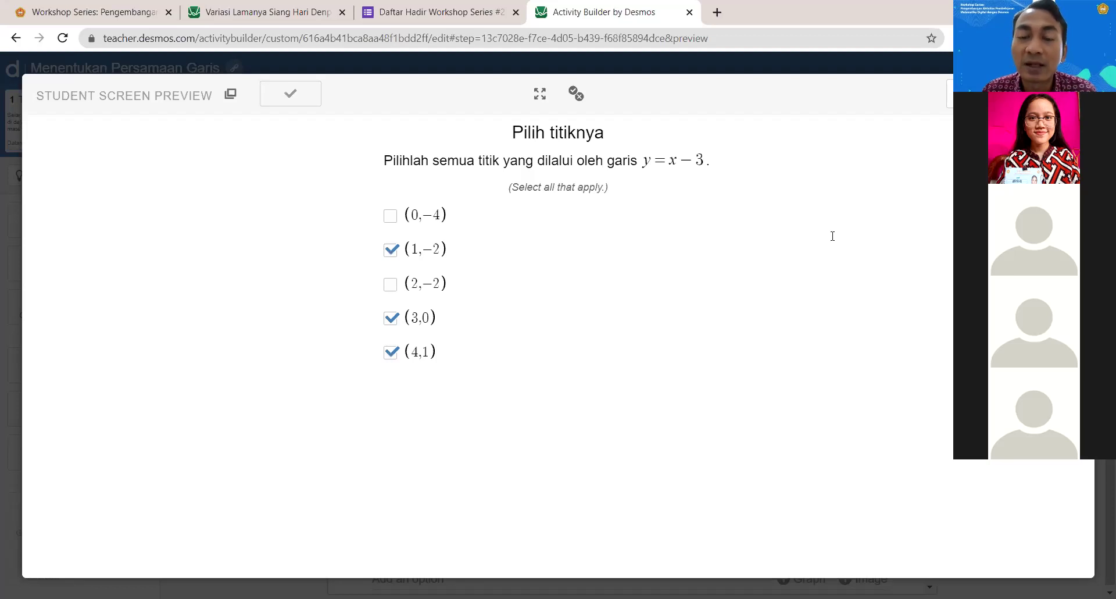
key(Escape)
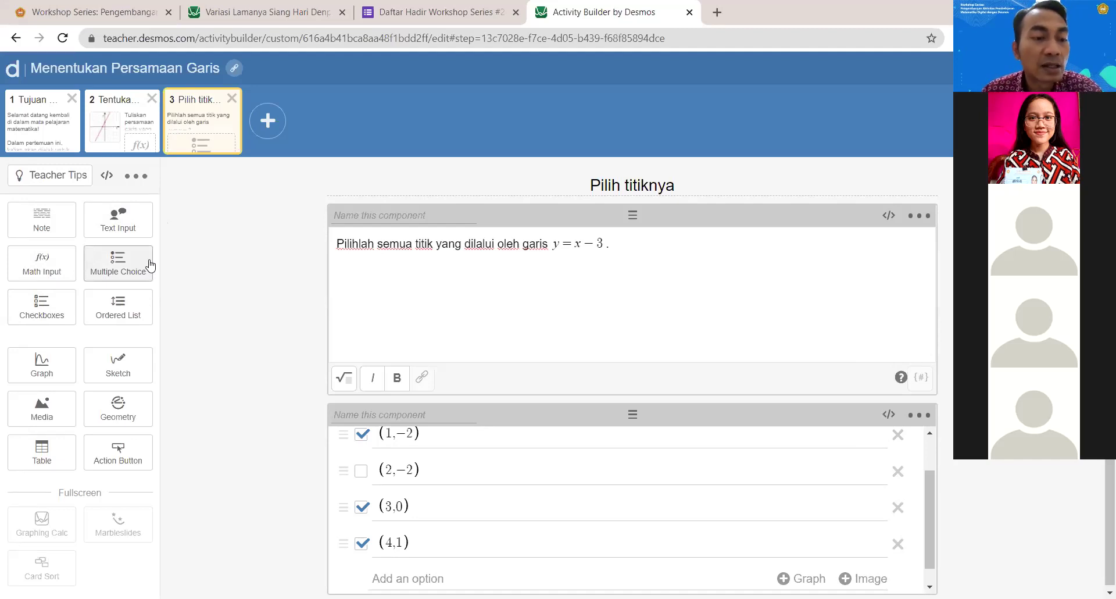
Step: Add a fourth screen to the activity and place a Marbleslides component on it
click(268, 123)
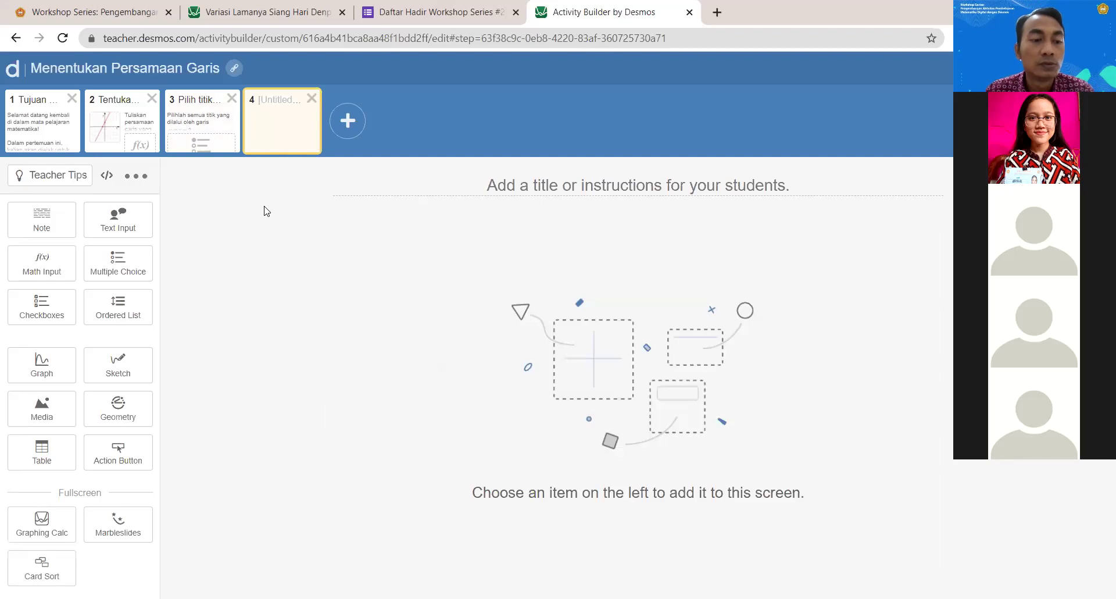
click(131, 530)
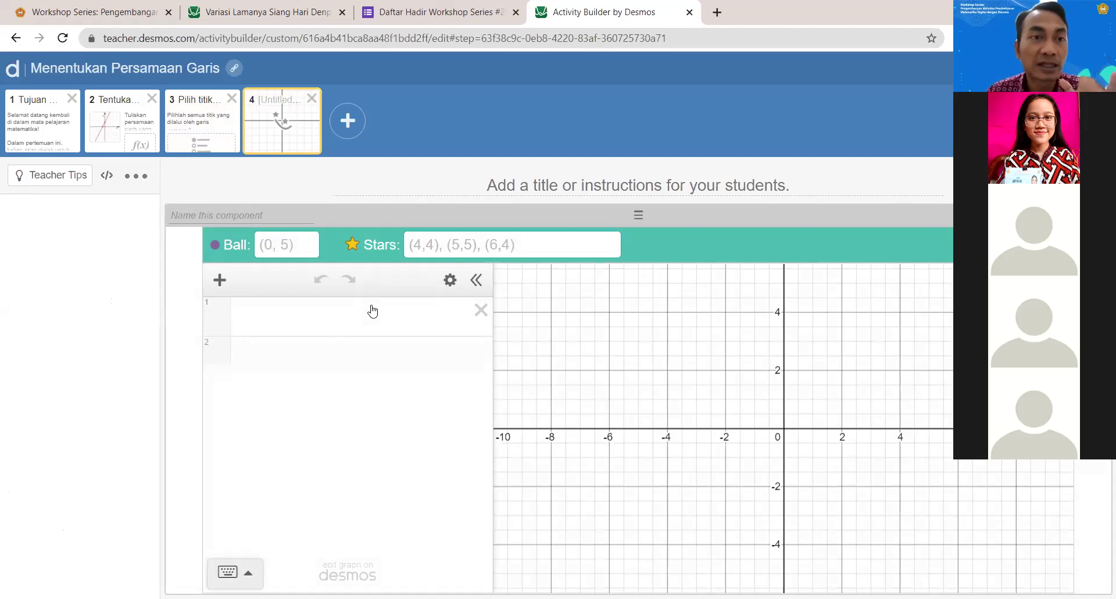
Step: Search the Desmos activities for "line" in the Variasi Lamanya Siang Hari tab and preview Fix It #1 of Marbleslides: Lines
click(290, 13)
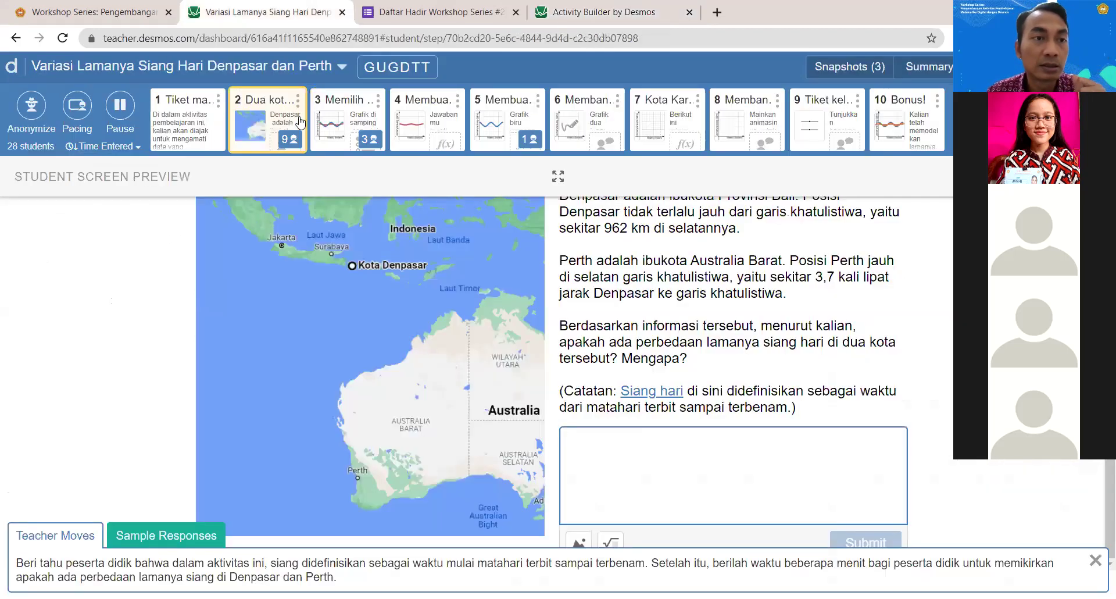
click(308, 66)
click(244, 98)
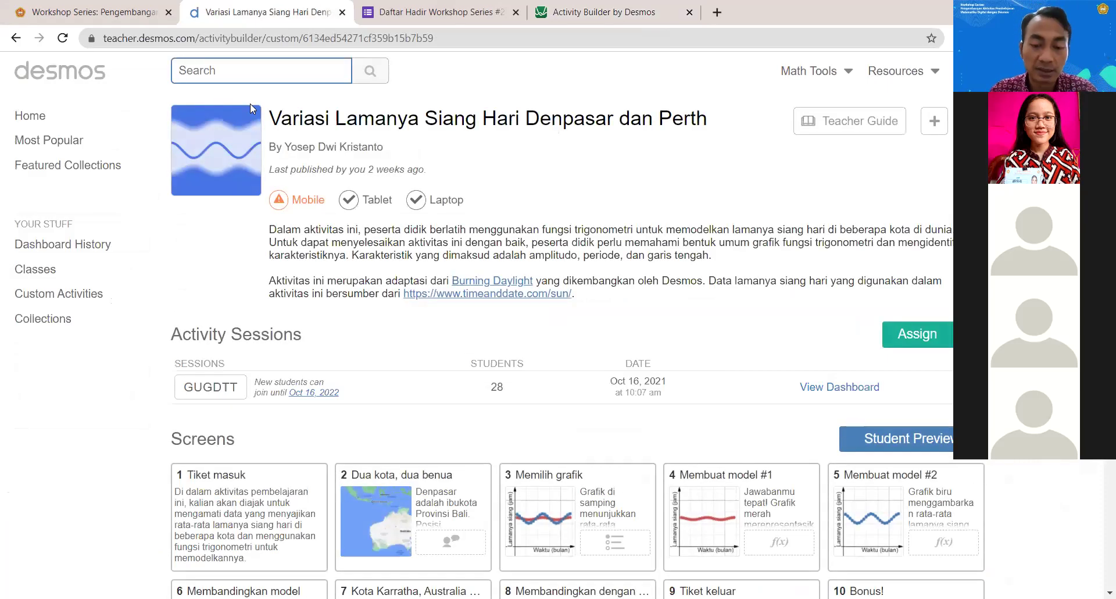
text(line)
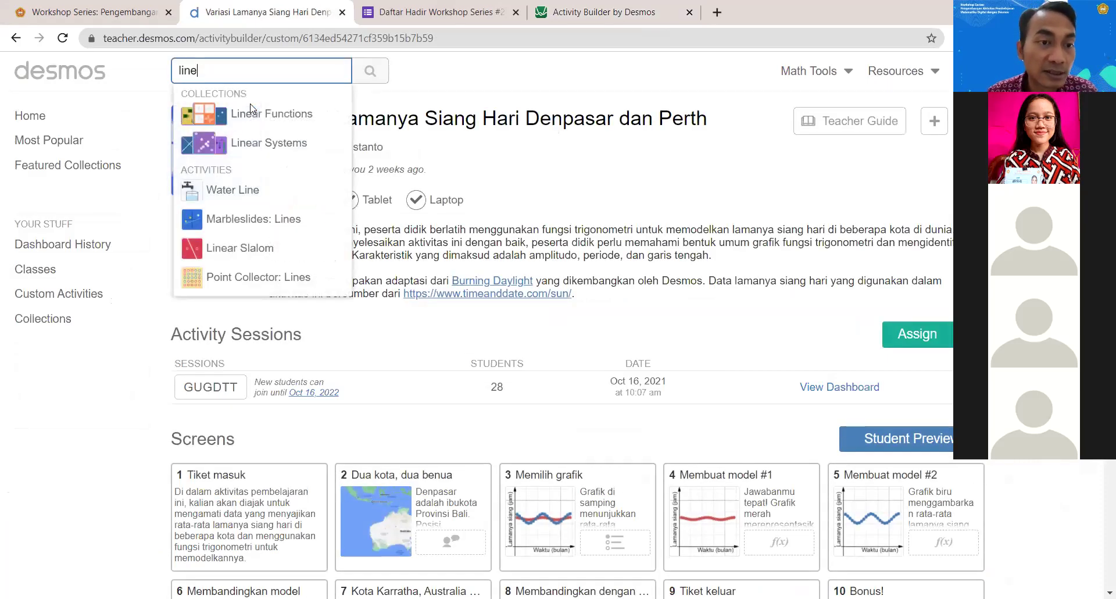
click(261, 219)
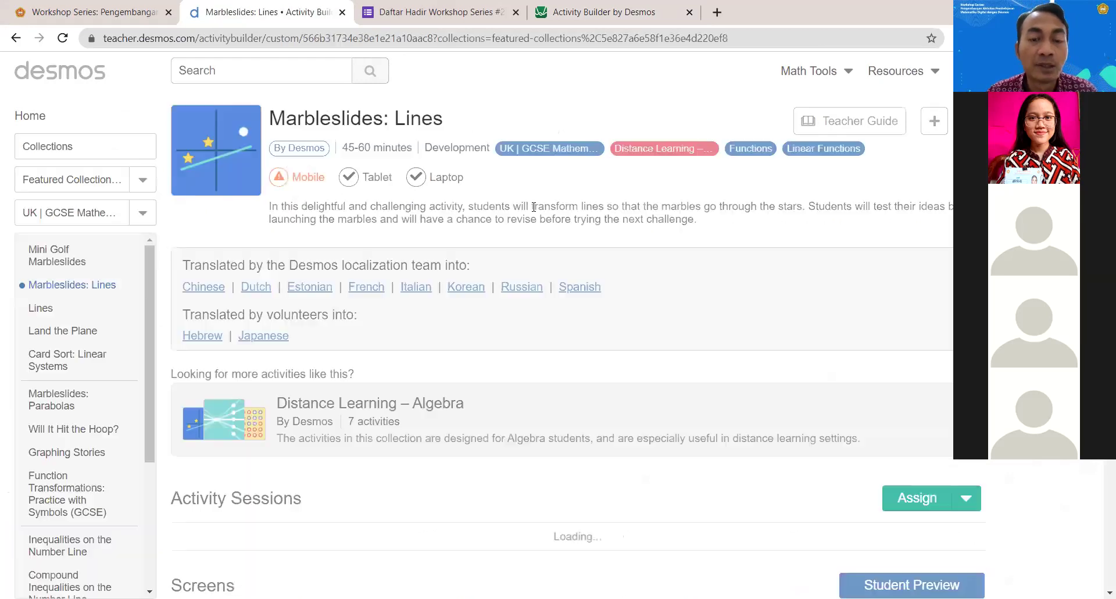
scroll(610, 314, down, 5)
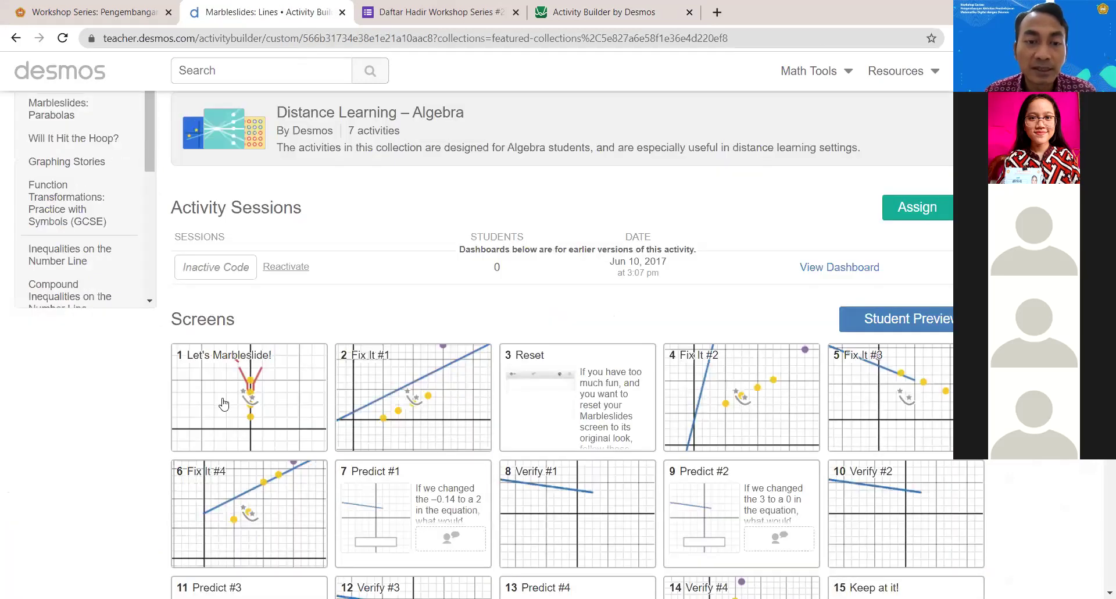
click(412, 409)
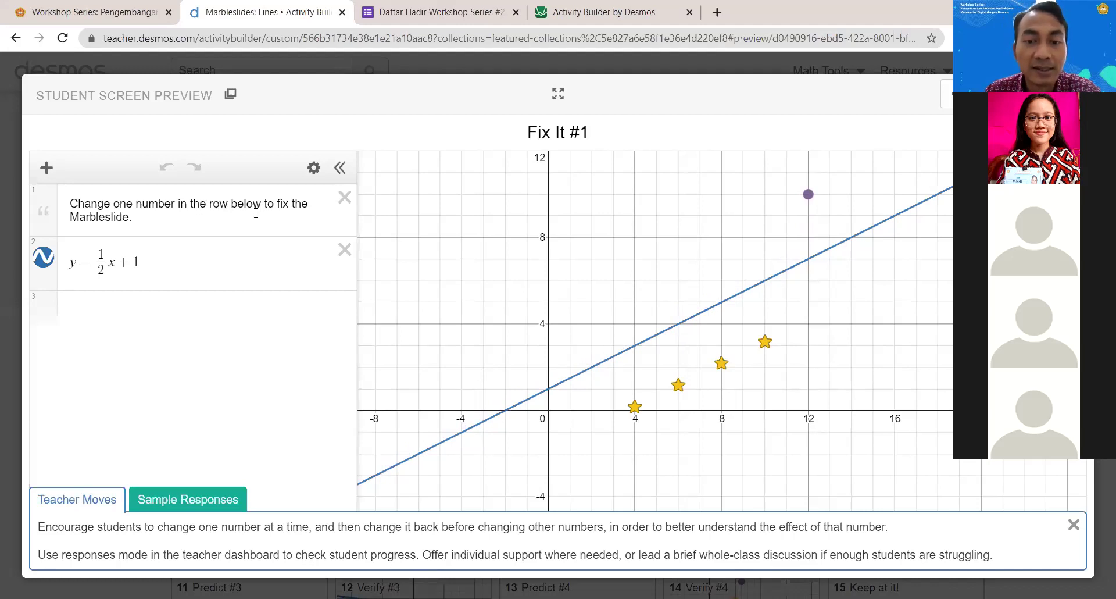
Step: Try out the Fix It #1 preview by changing its line equation to y = 1/2x − 2
click(123, 262)
key(shift+Left)
text(-)
key(BackSpace)
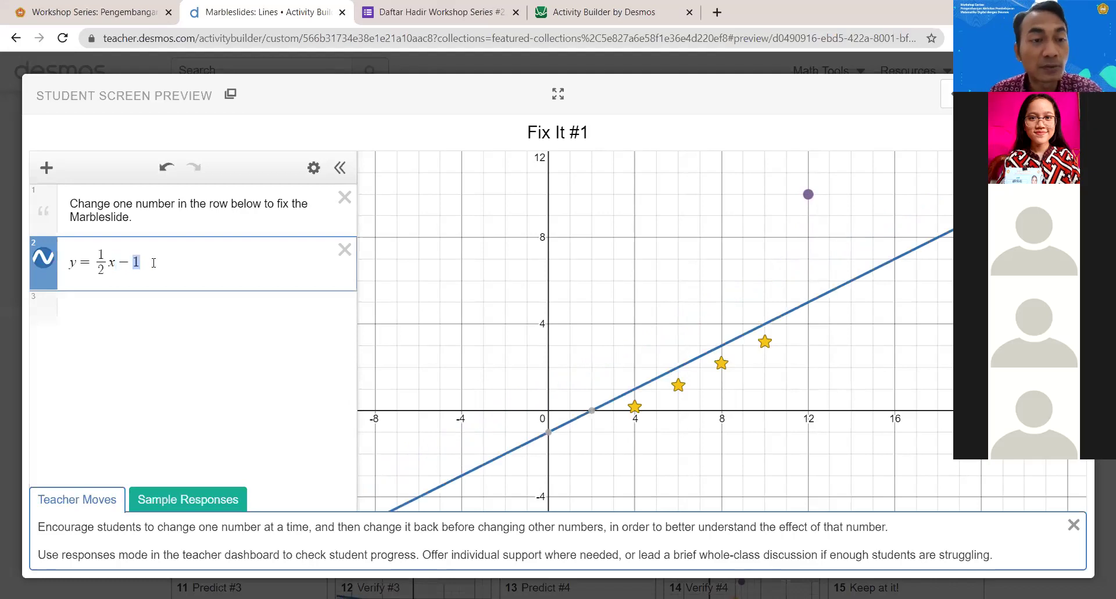
text(2)
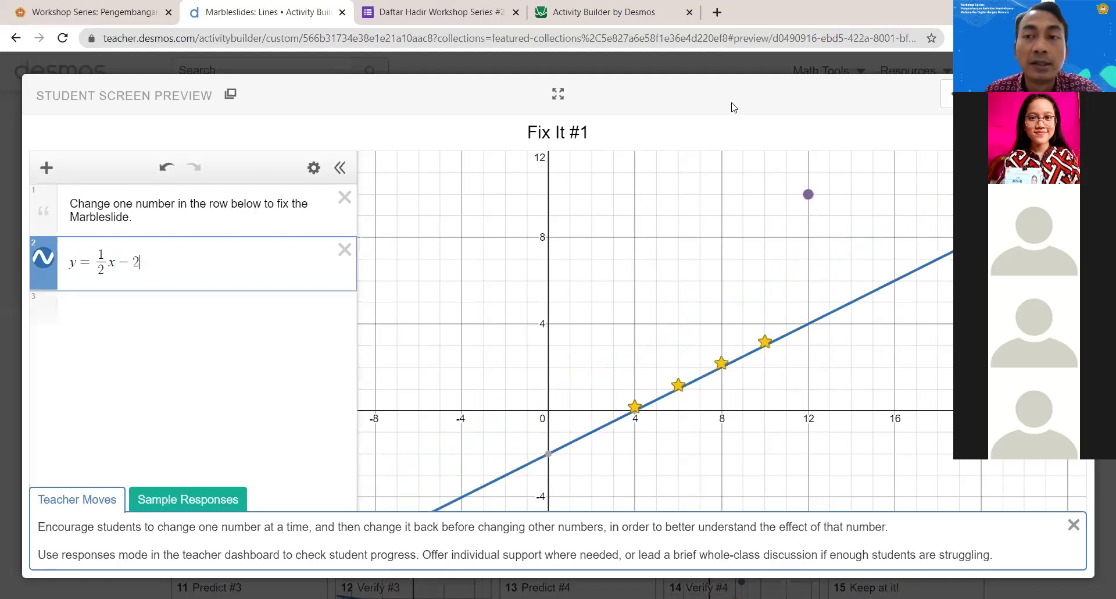
click(836, 111)
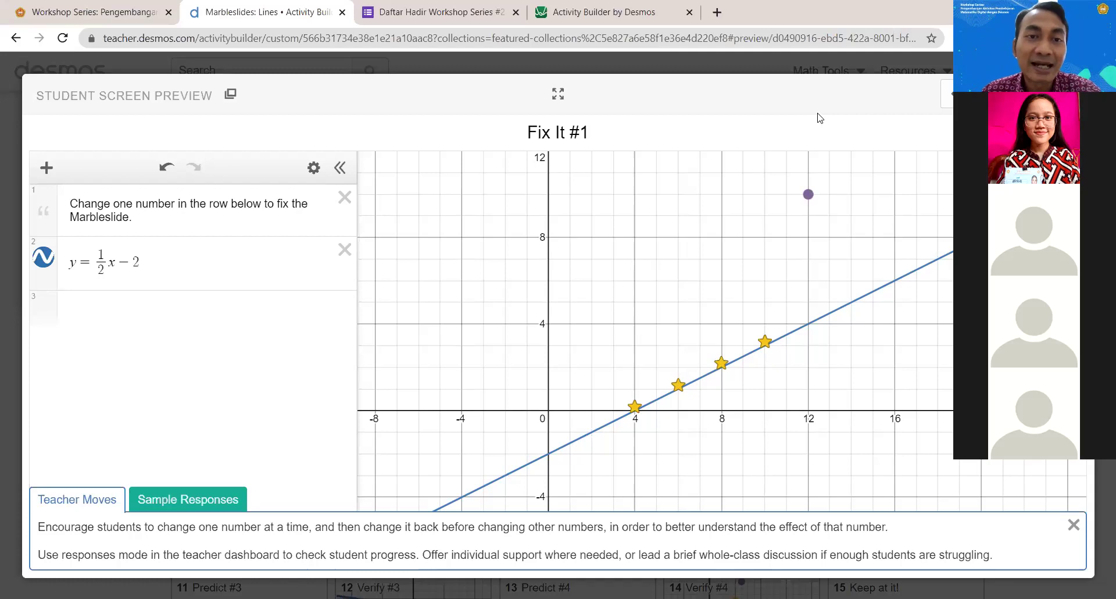
Step: Return to the Activity Builder tab and title the Marbleslides screen "Dapatkan semua bintangnya!"
click(602, 17)
click(642, 194)
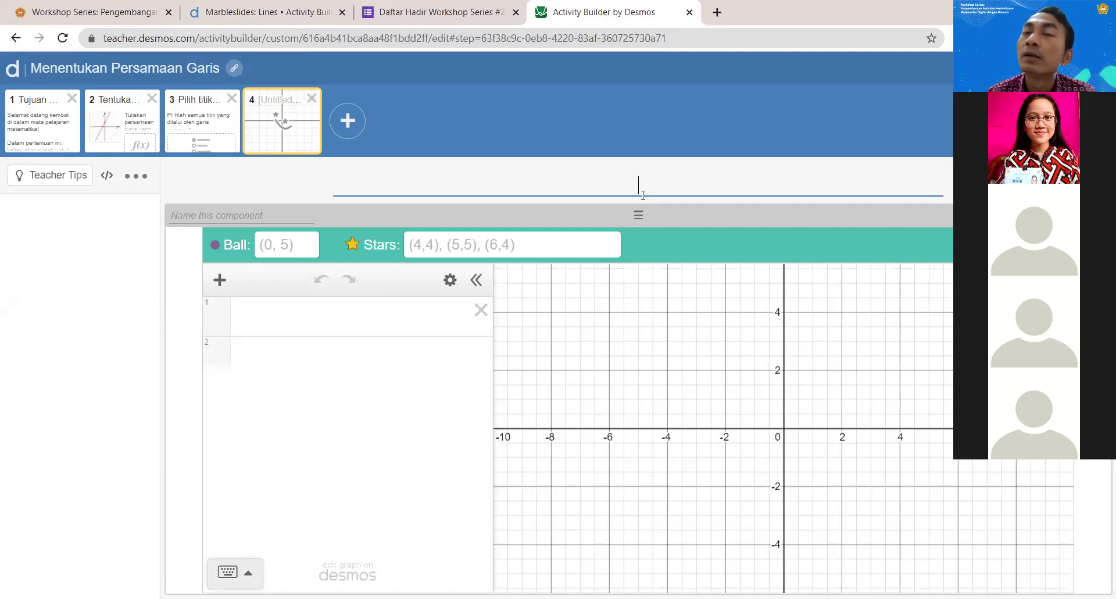
text(Dapatkan semua bintangnya!)
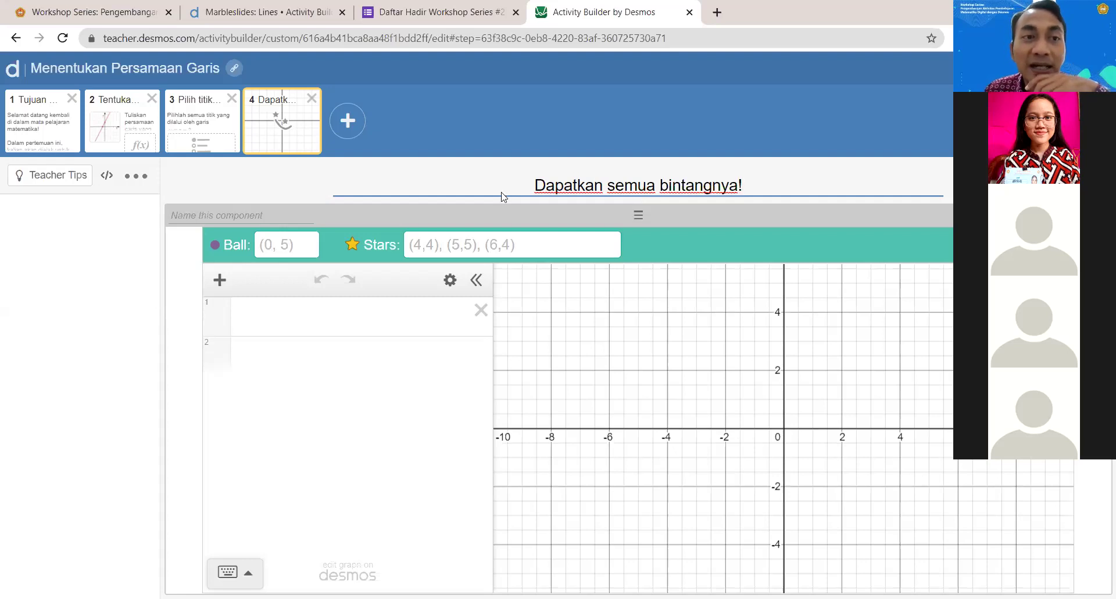
Step: Close the Fix It #1 preview in the Marbleslides: Lines tab and switch back to the Activity Builder tab
click(262, 14)
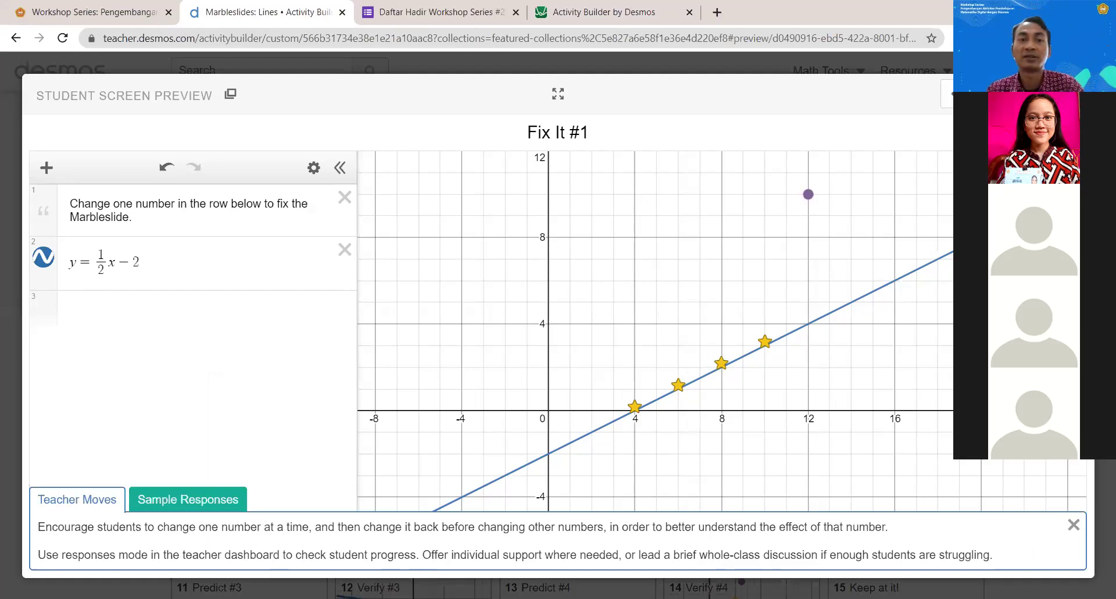
key(Escape)
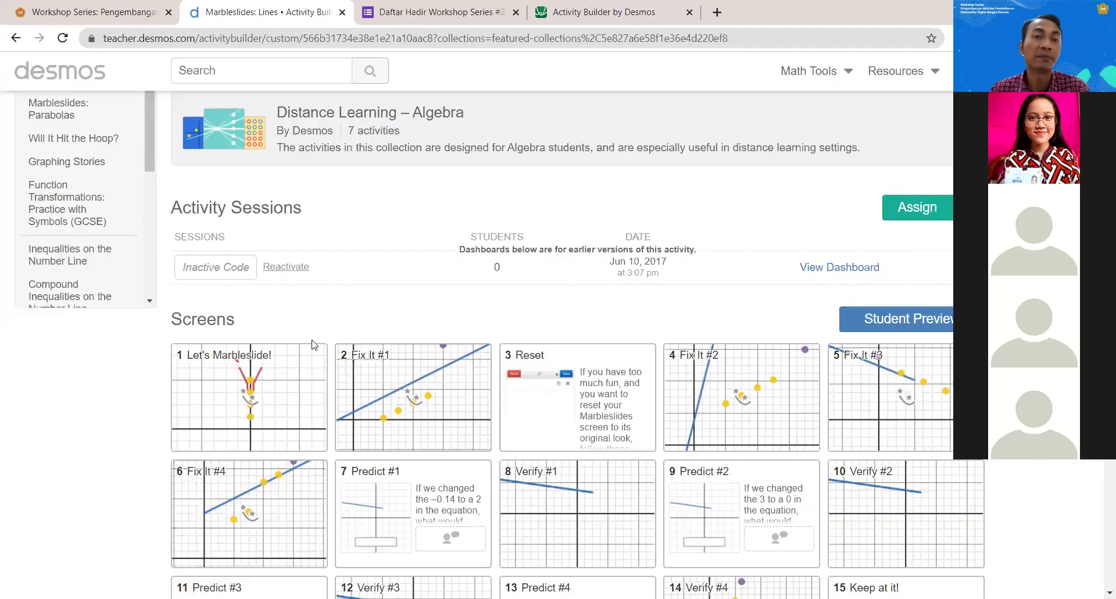
click(585, 6)
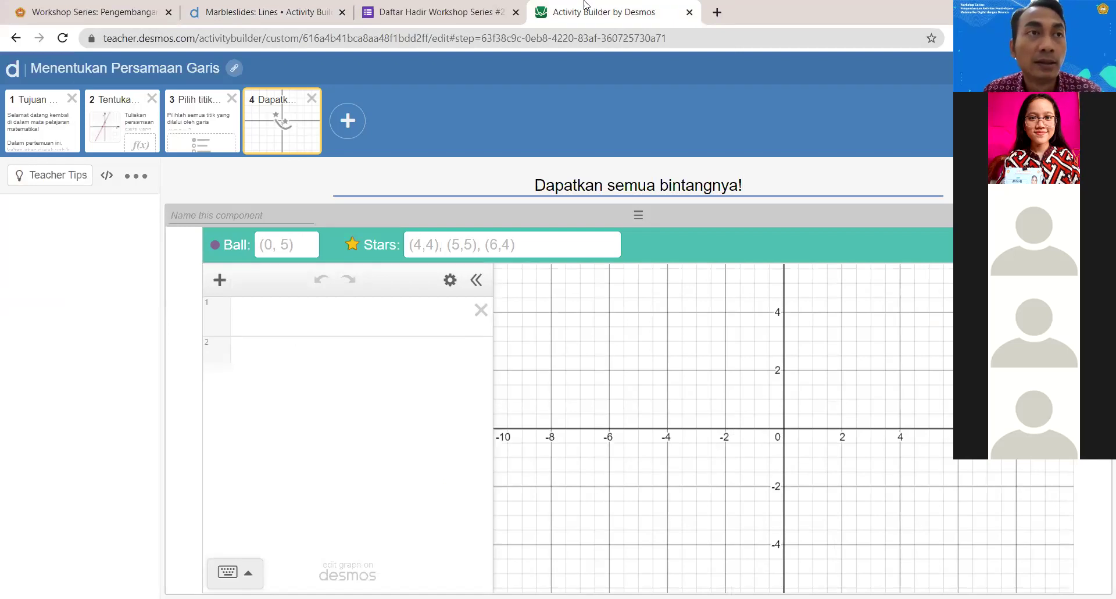
Step: Enter f(x) = −1/2x + 2 as the first expression of the Marbleslides graph
click(284, 321)
text(f)
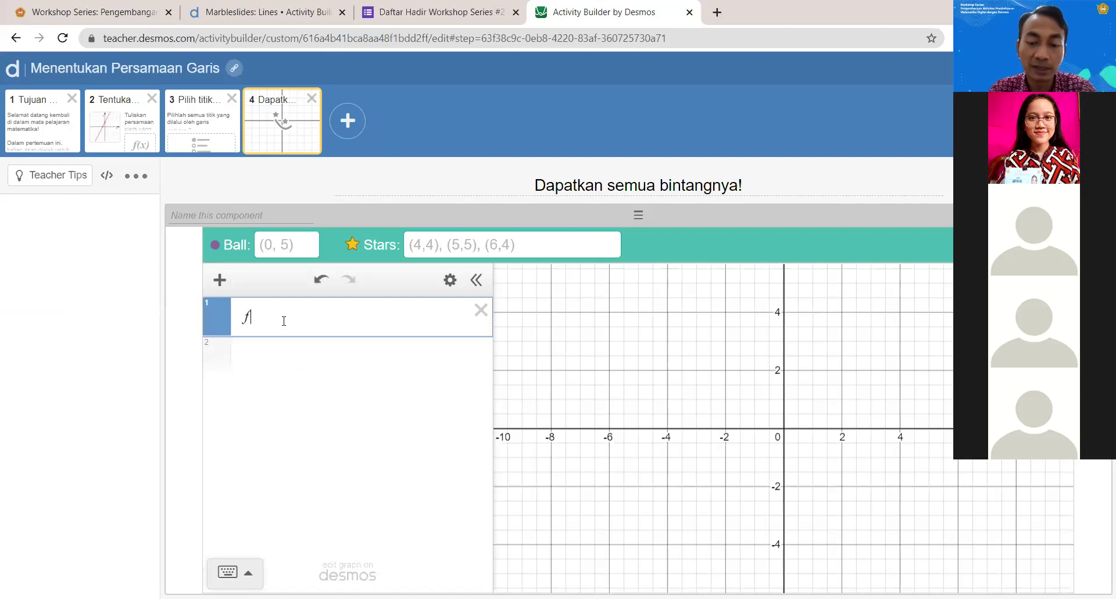
text((x)=)
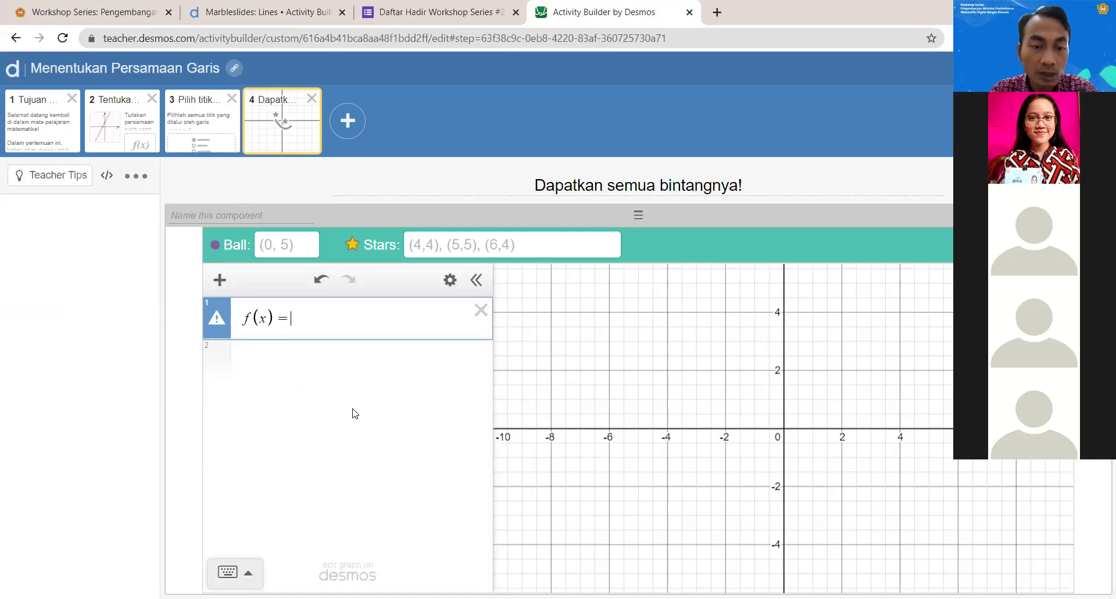
text(-1/2)
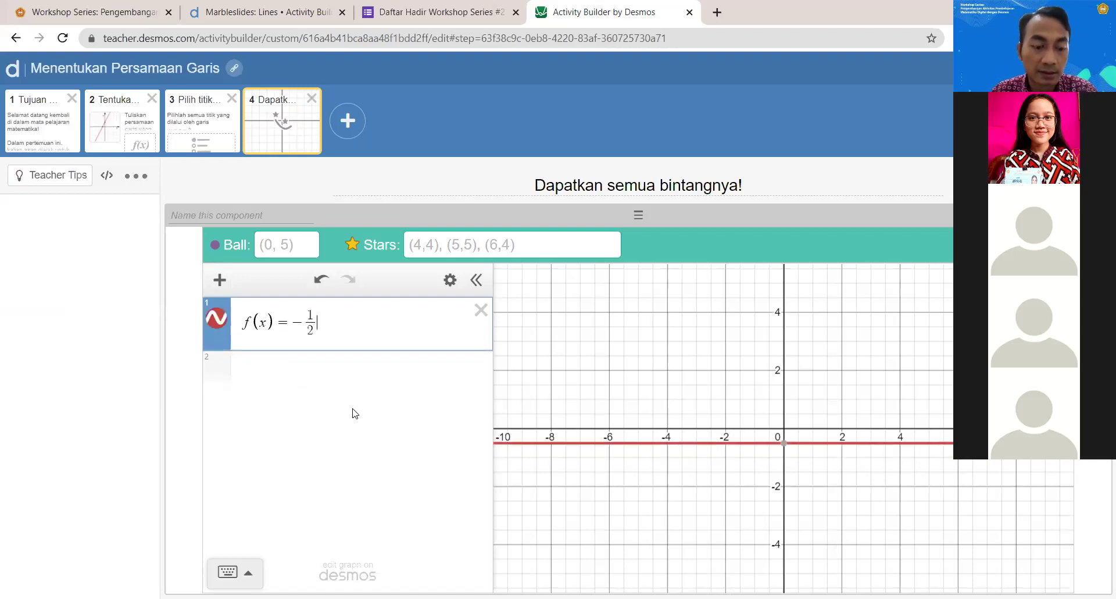
text(x)
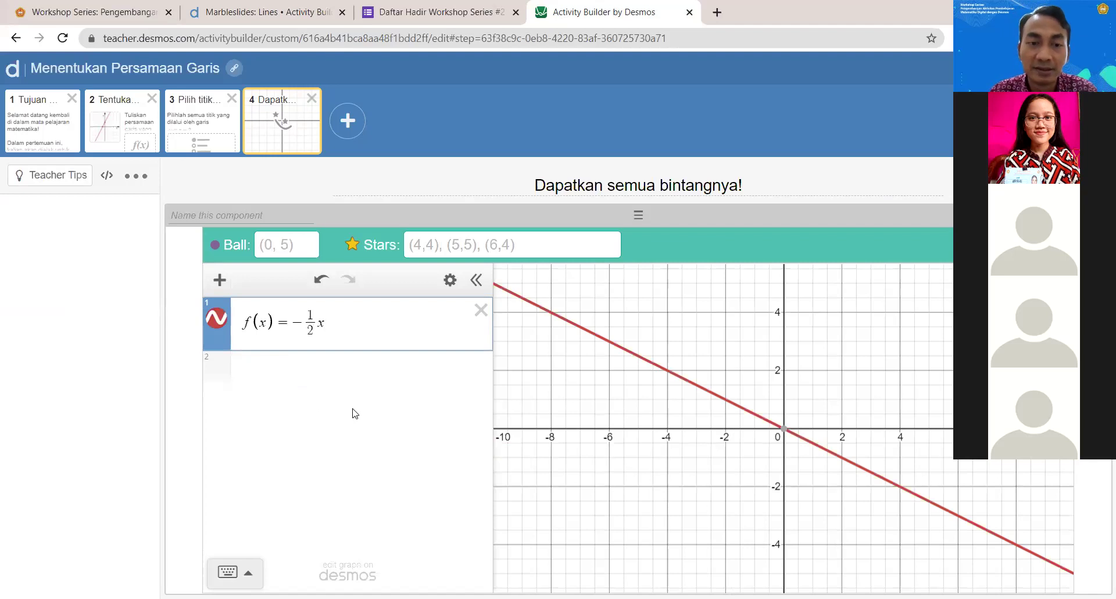
text(+2)
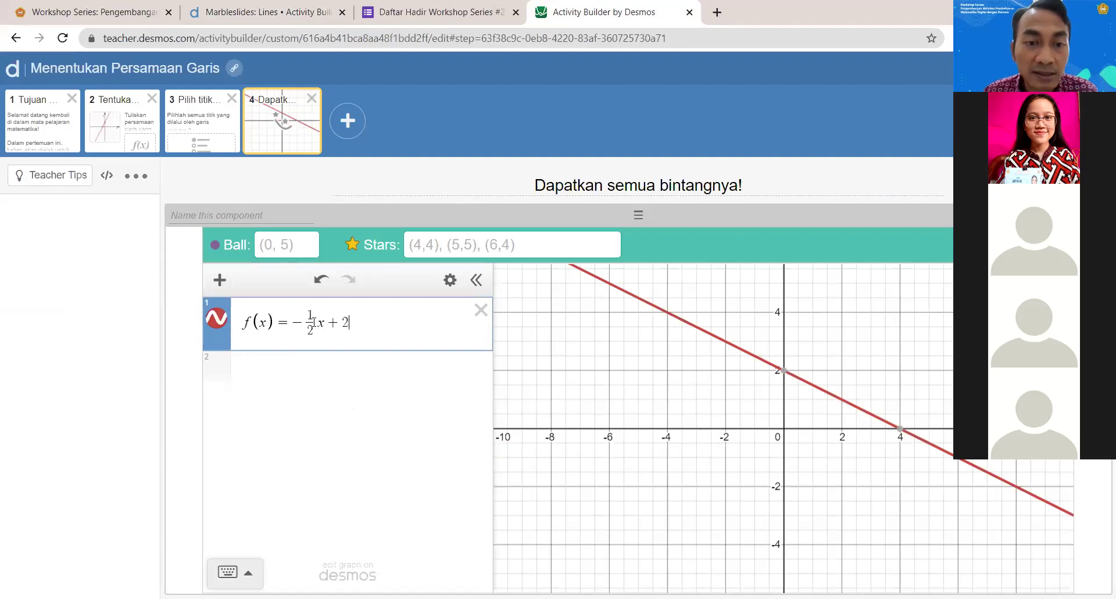
click(726, 316)
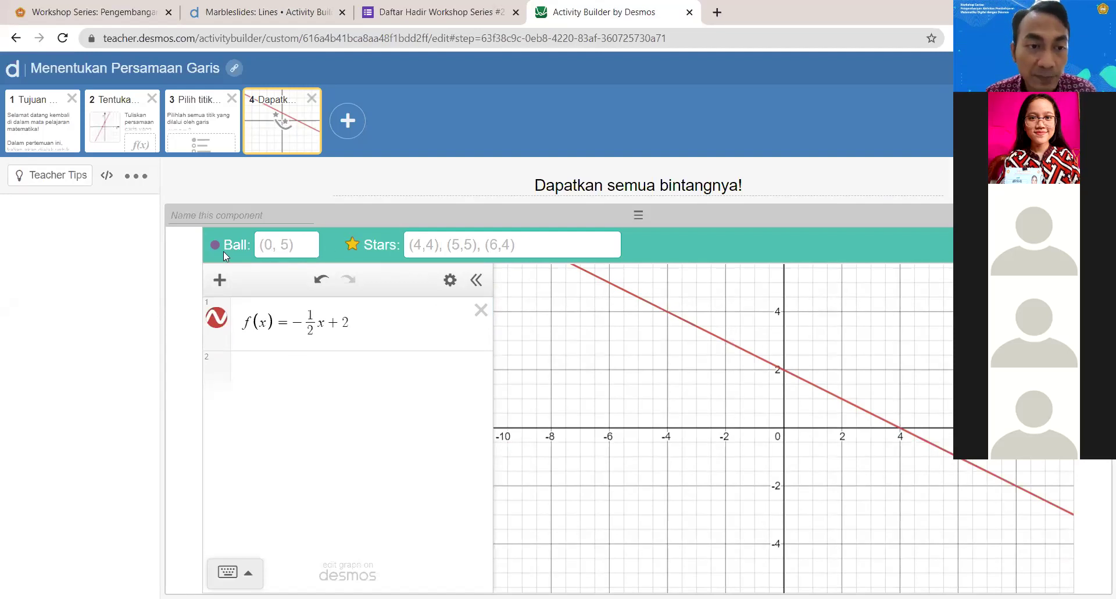
Step: Set the marble's starting position to (-2,4)
click(276, 244)
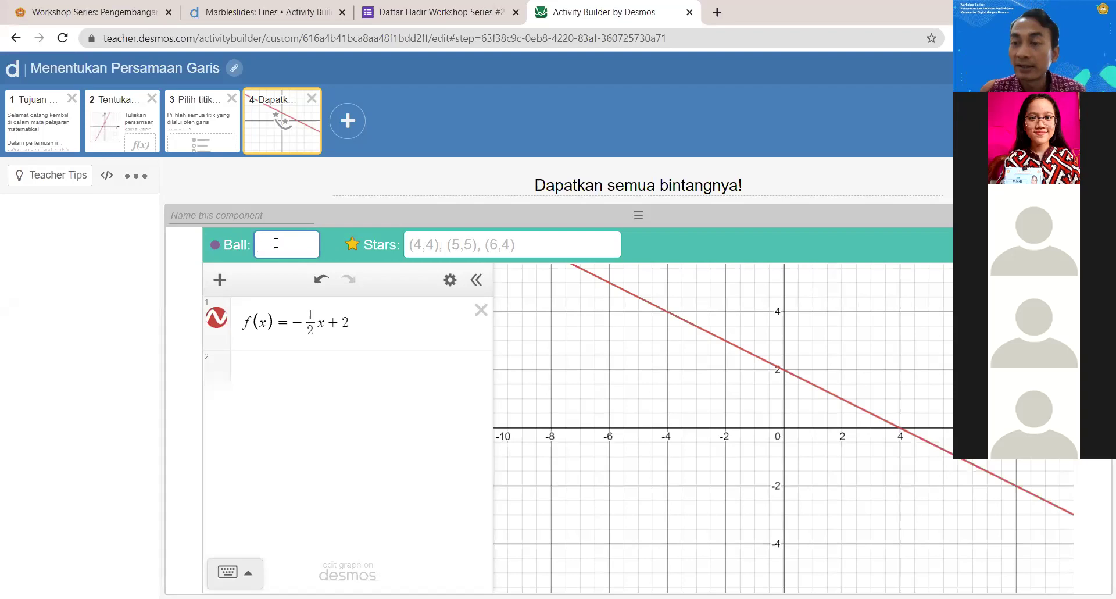
text((-2,)
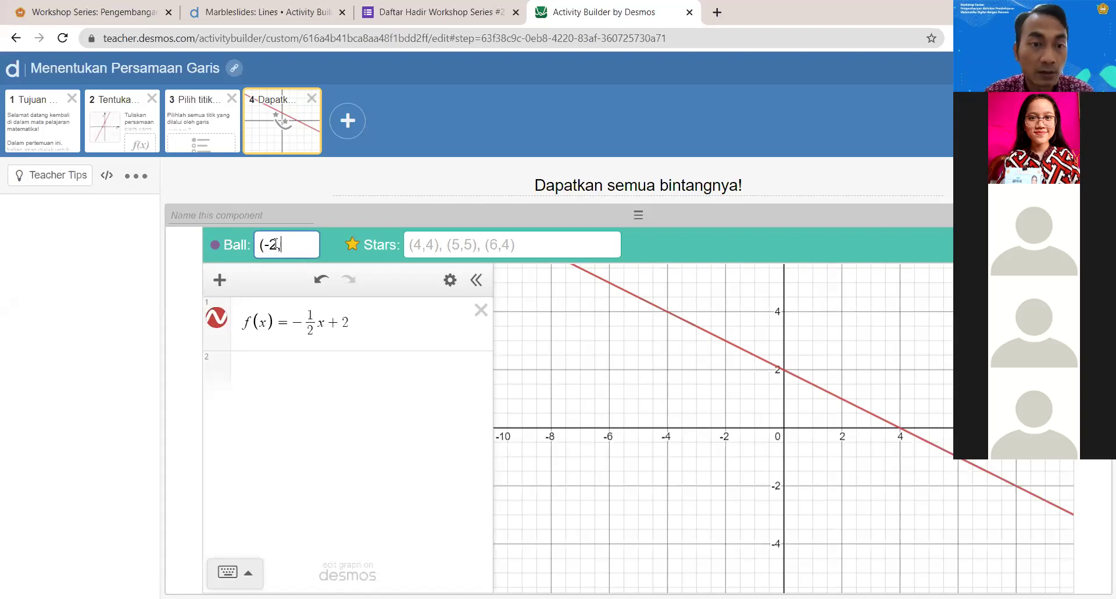
text(4))
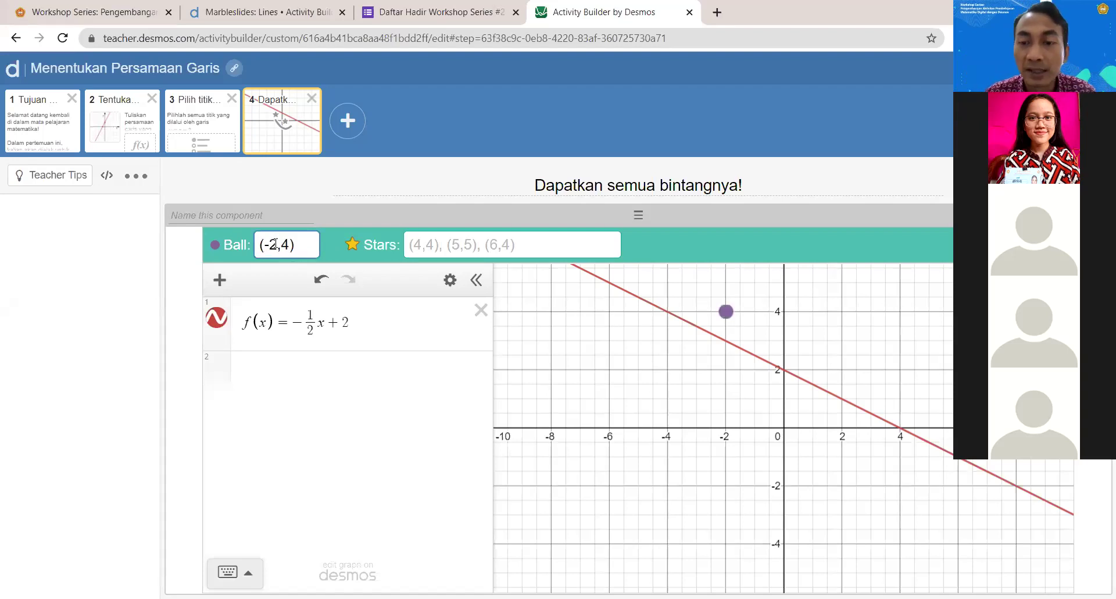
click(728, 314)
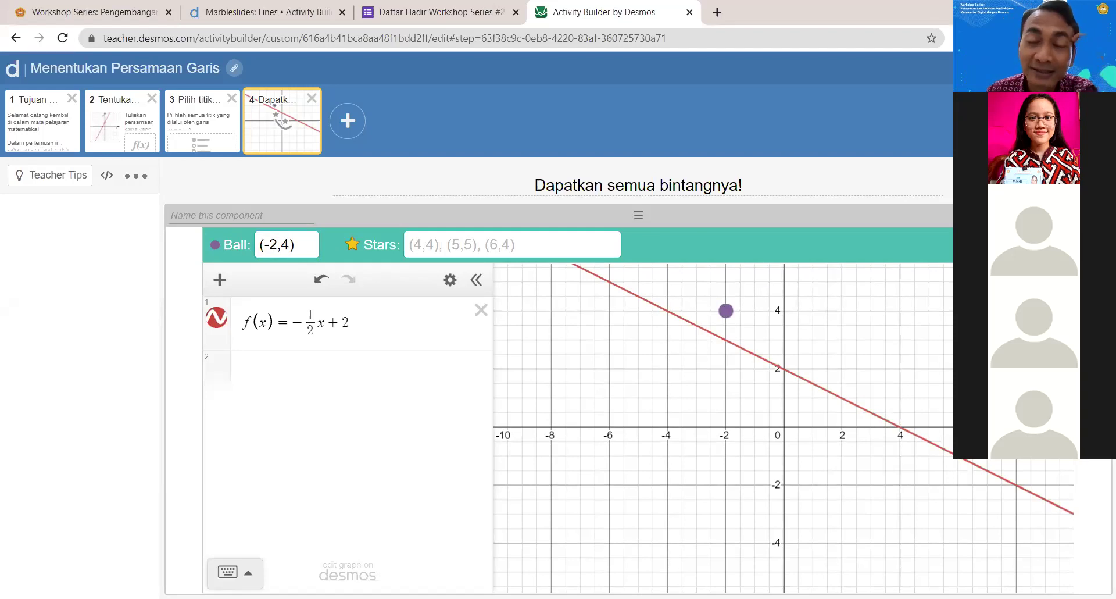
Step: Add a table below the function and set its second column heading to f(x₁)
click(379, 444)
click(219, 280)
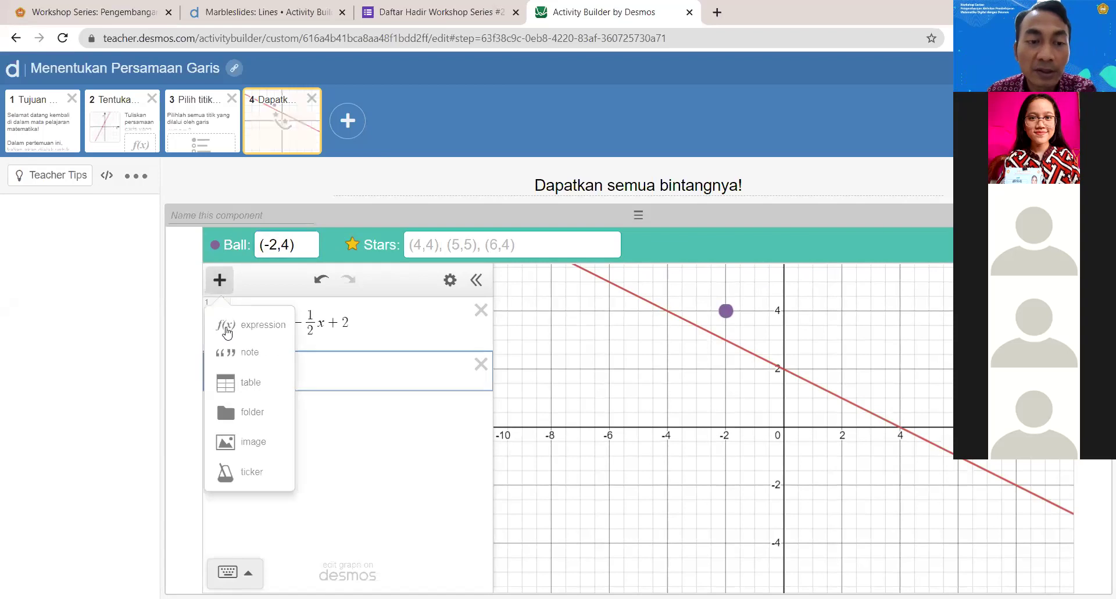
click(240, 384)
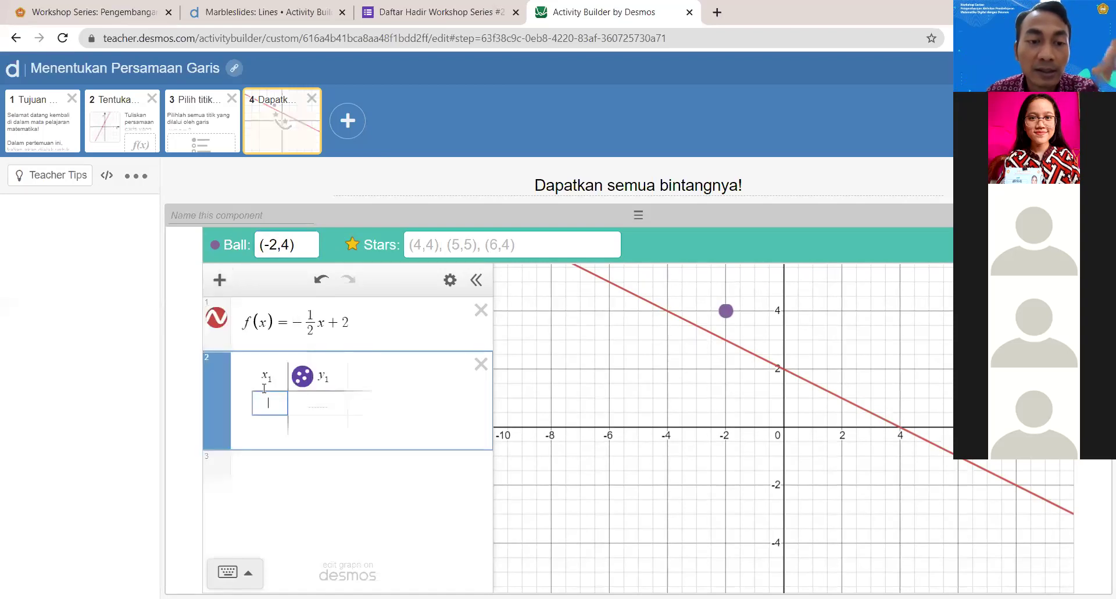
click(320, 379)
drag(320, 379, 328, 374)
text(f(x_)
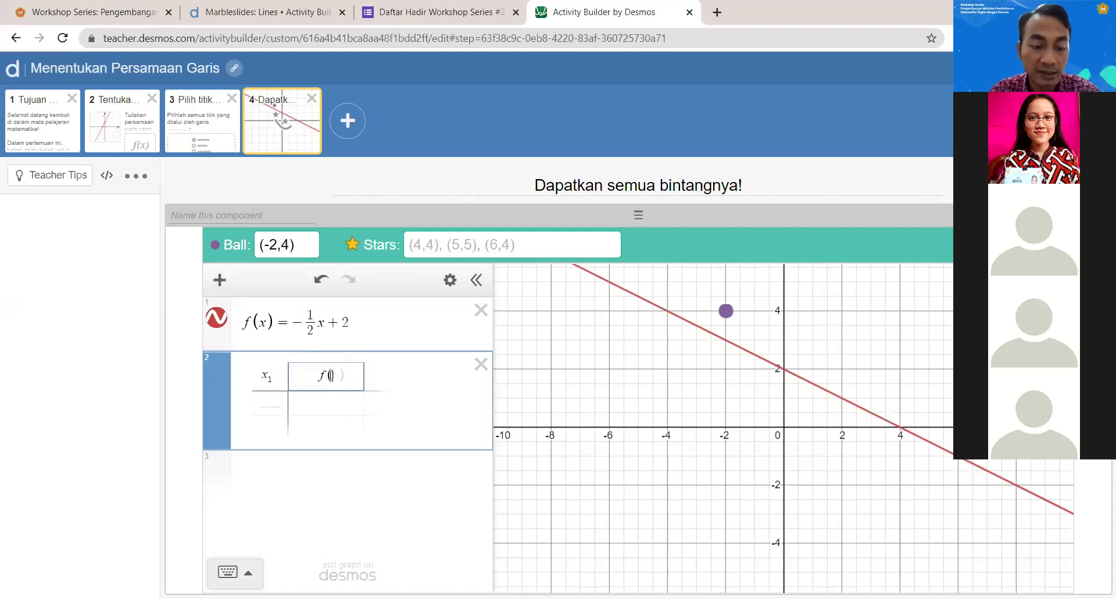
text(1))
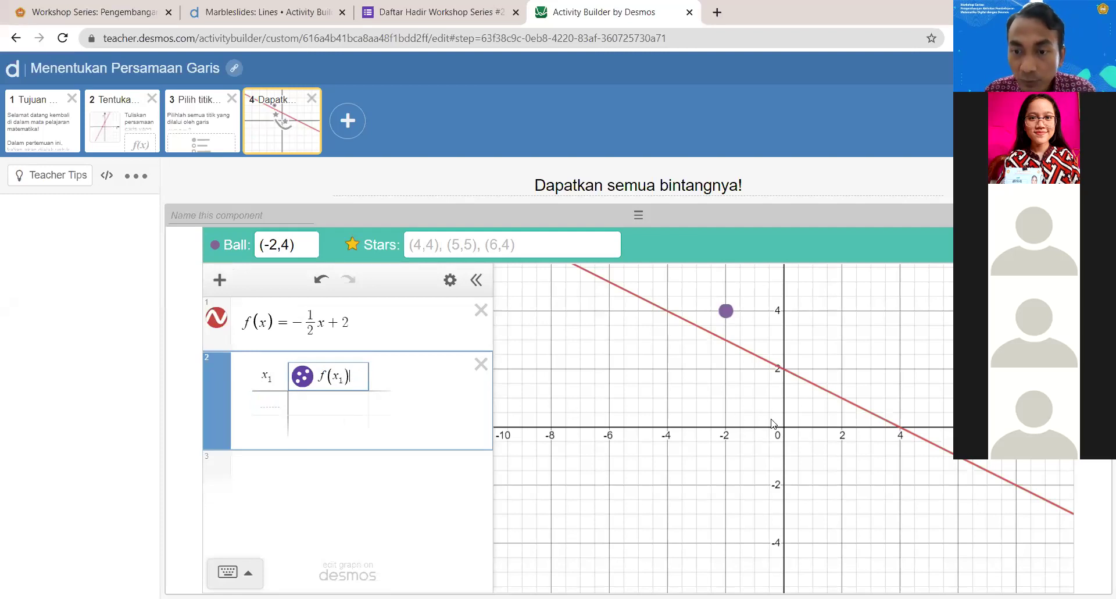
Step: Fill the table's x₁ column with the values 0, 1, 2, 3, 4 and 5
click(266, 406)
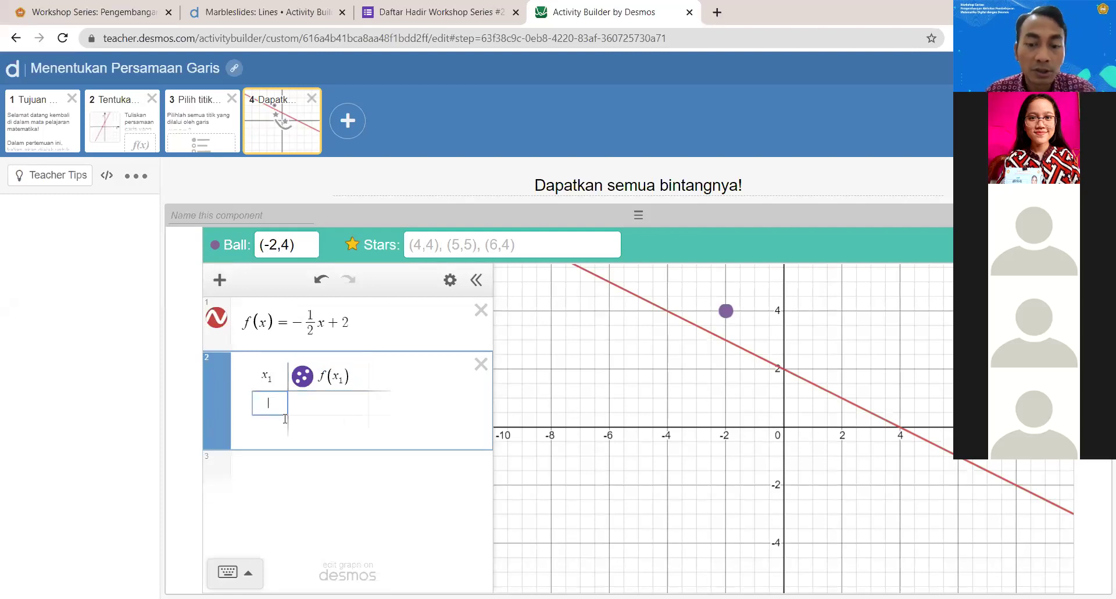
text(0)
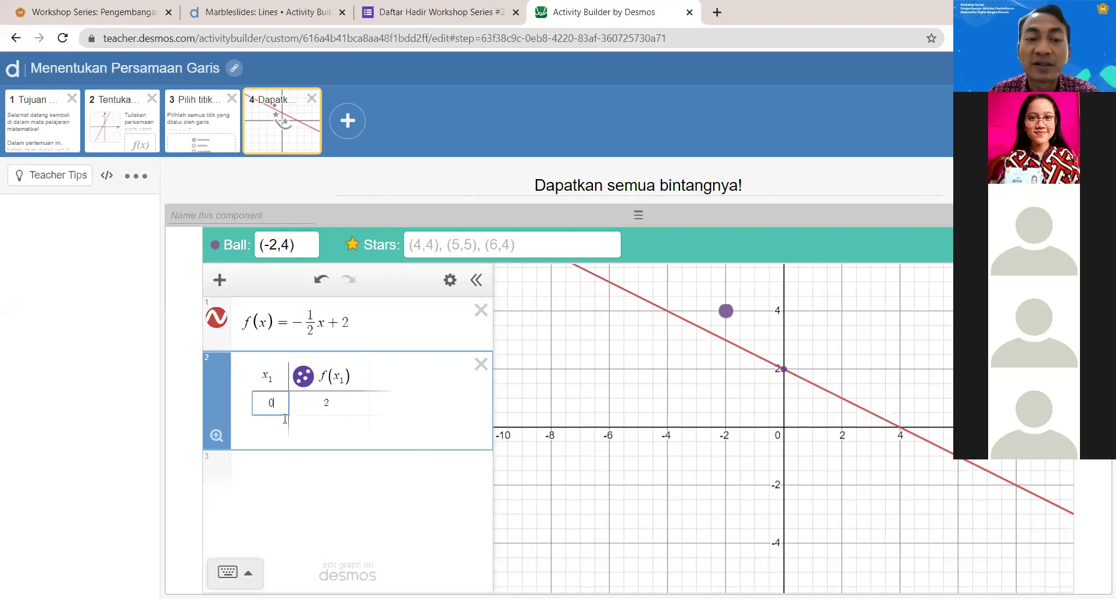
key(Return)
text(1)
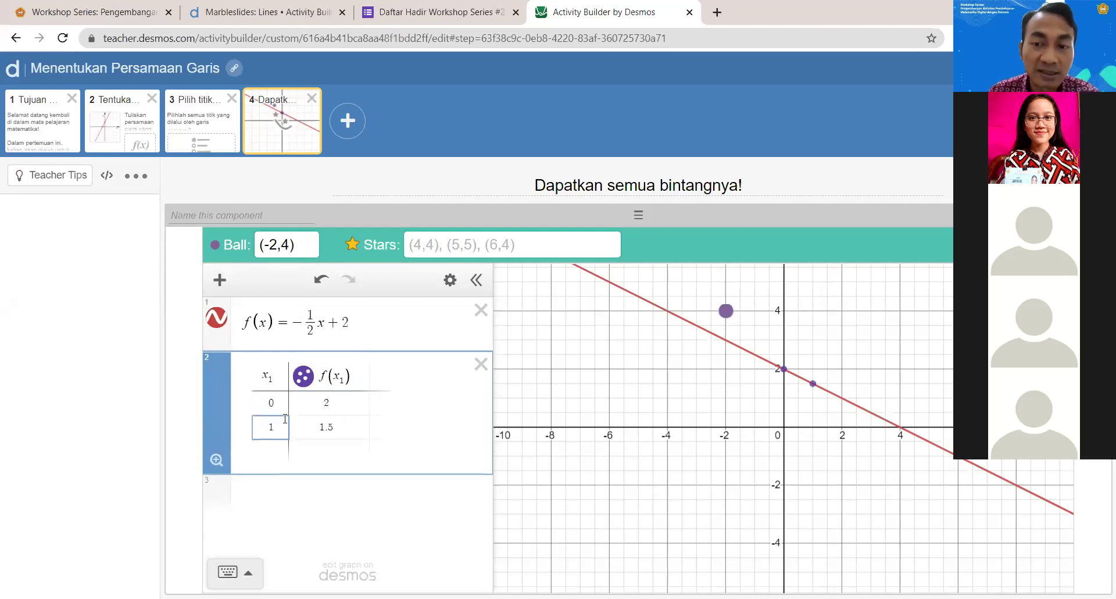
key(Return)
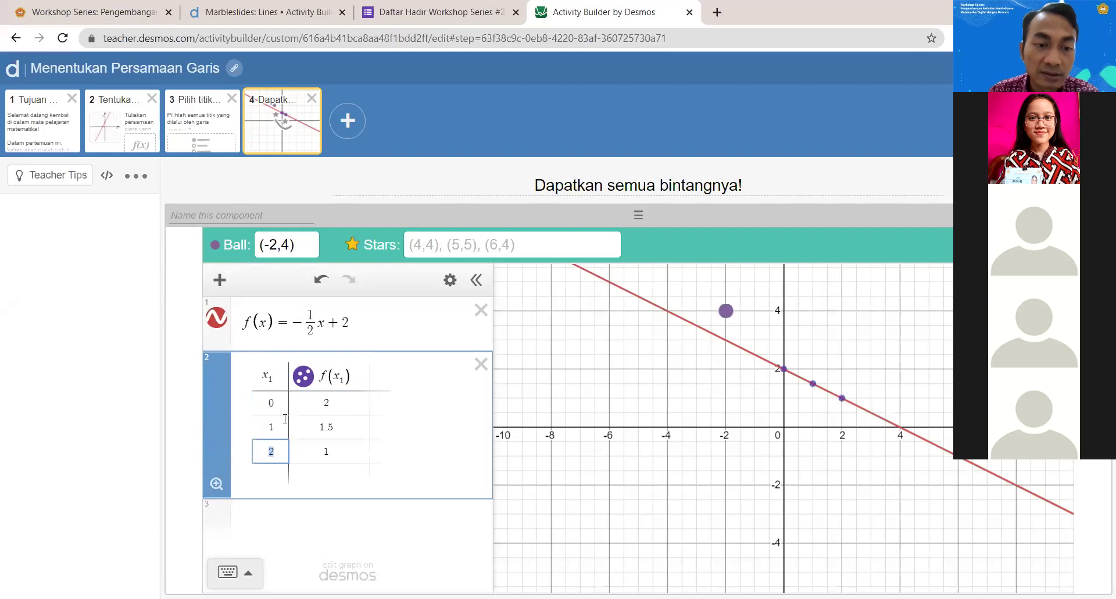
key(Return)
key(Return)
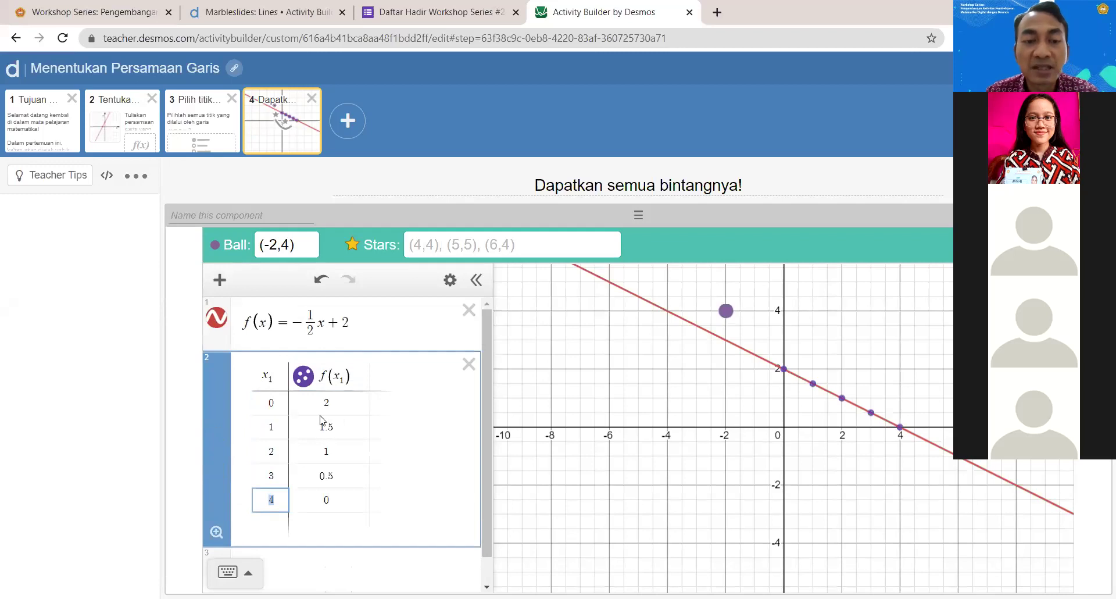
click(338, 410)
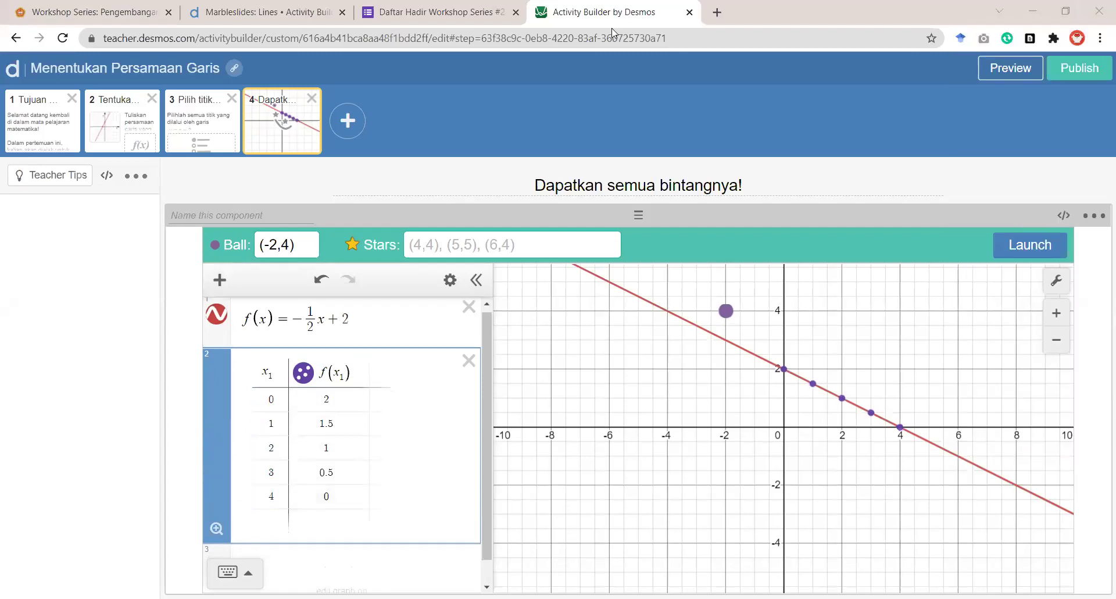
click(278, 491)
key(Return)
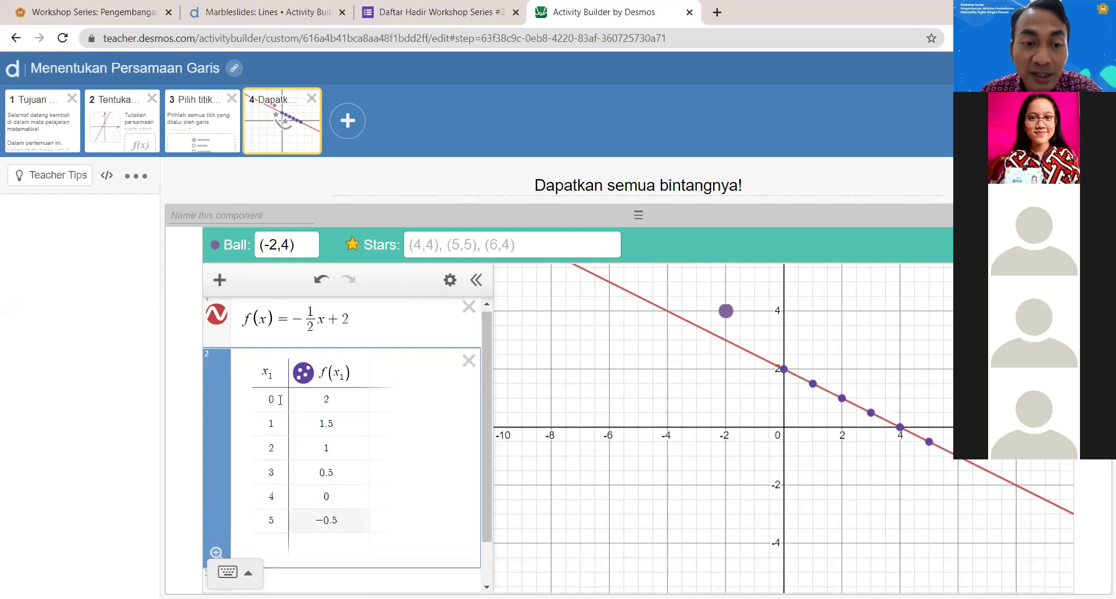
Step: Place the stars at (0,2), (1,1.5), (2,1), (3,0.5), (4,0) and (5,-0.5)
click(444, 250)
text((0)
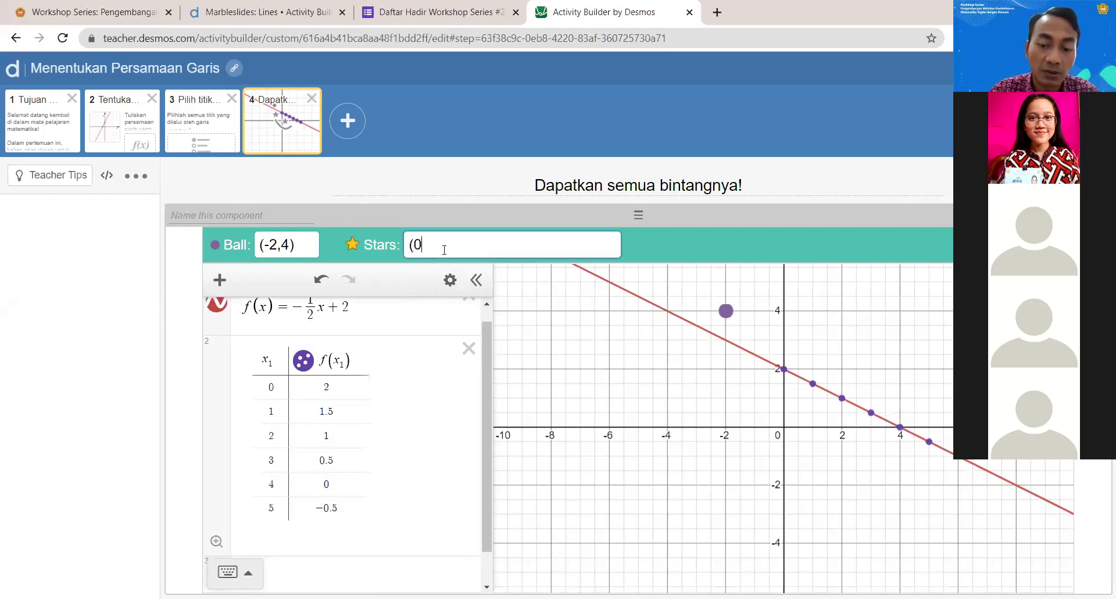
text(,2))
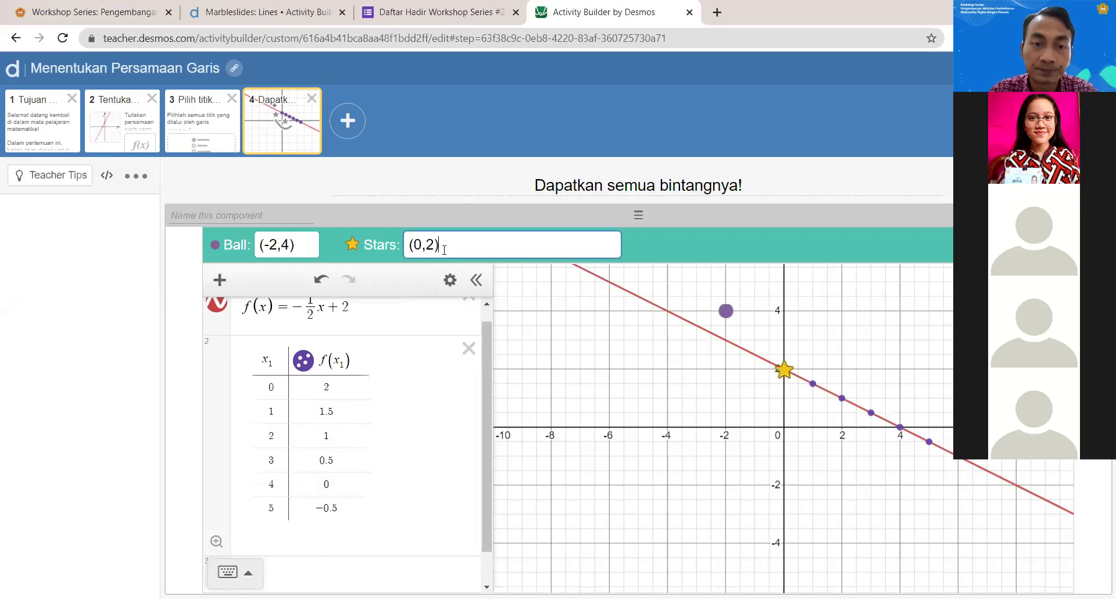
text(,)
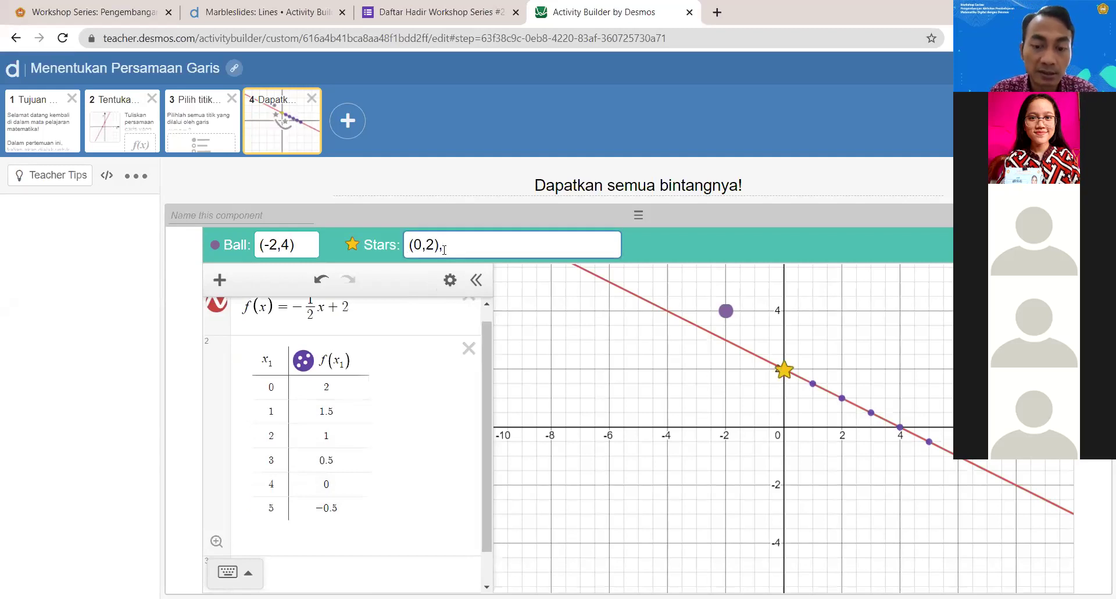
text((1,)
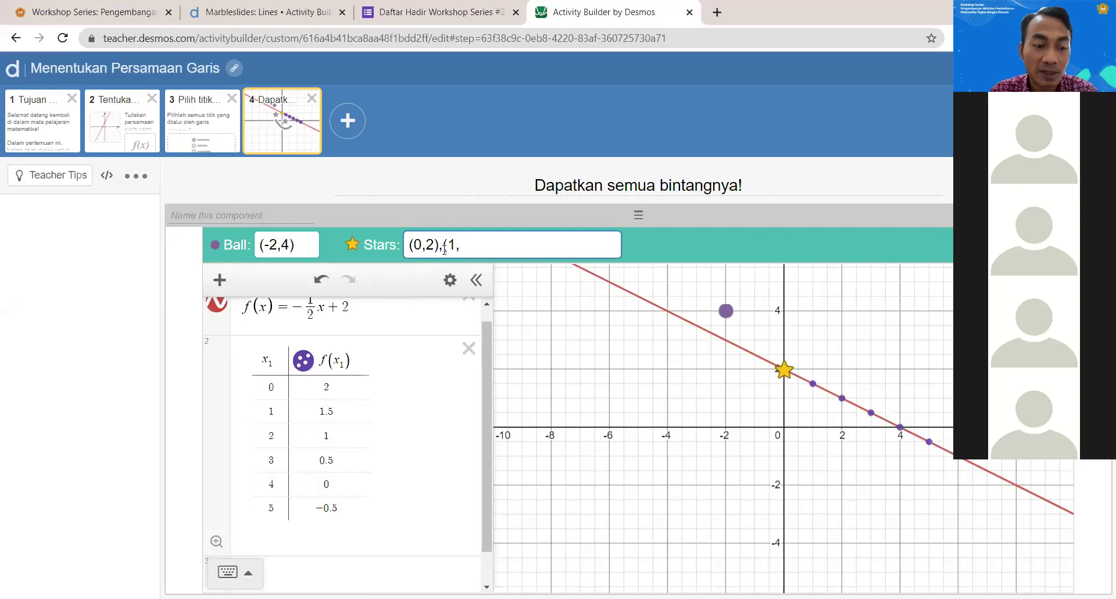
text(1.5),(2,1),(3,0.5))
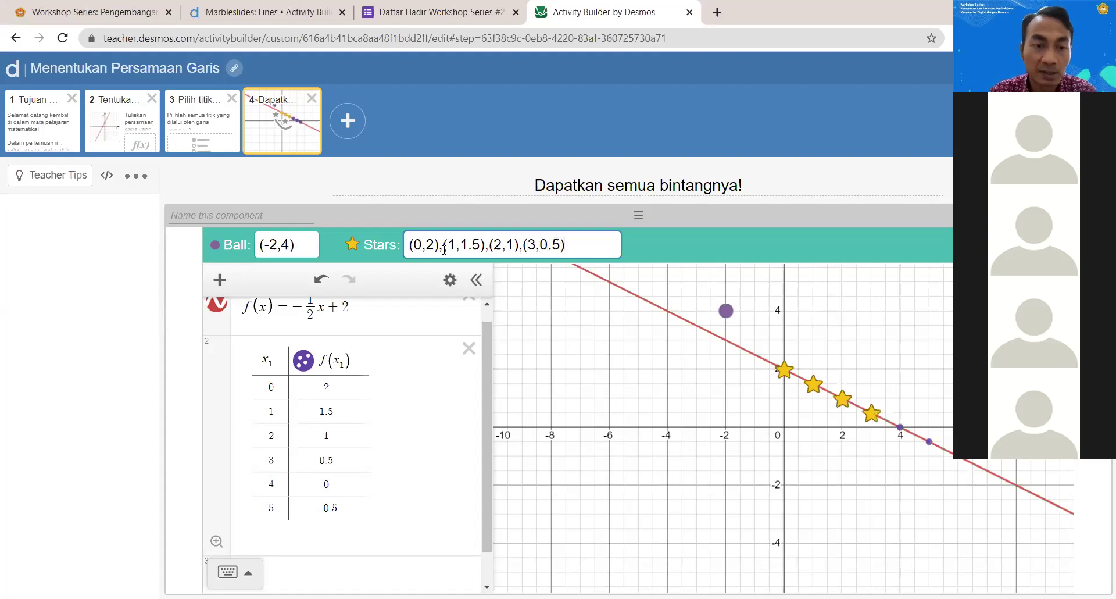
text(,(4,0),(5)
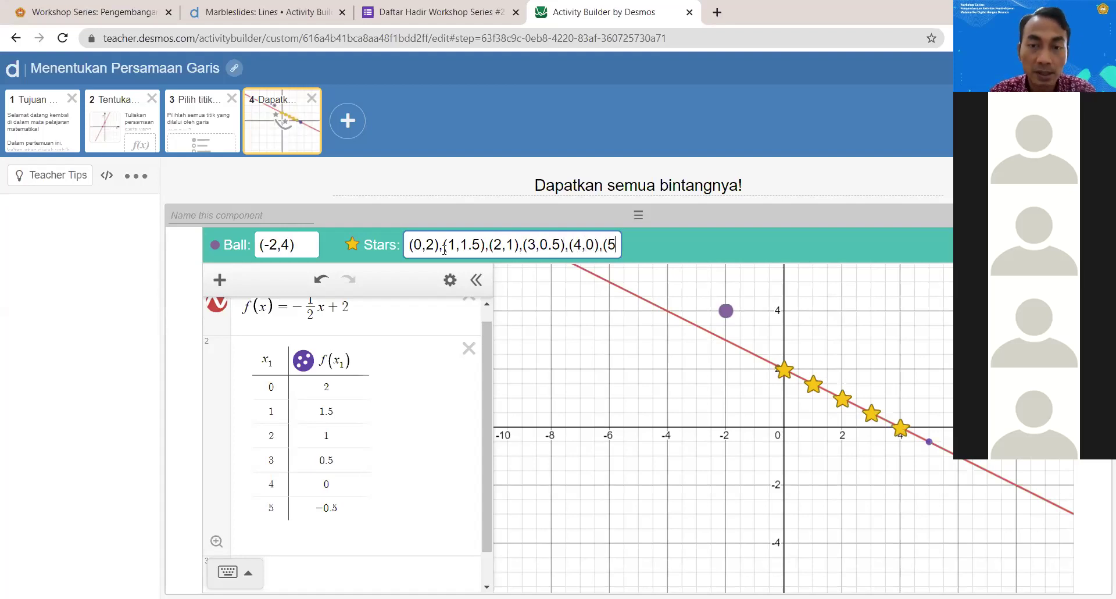
text(,)
text(-)
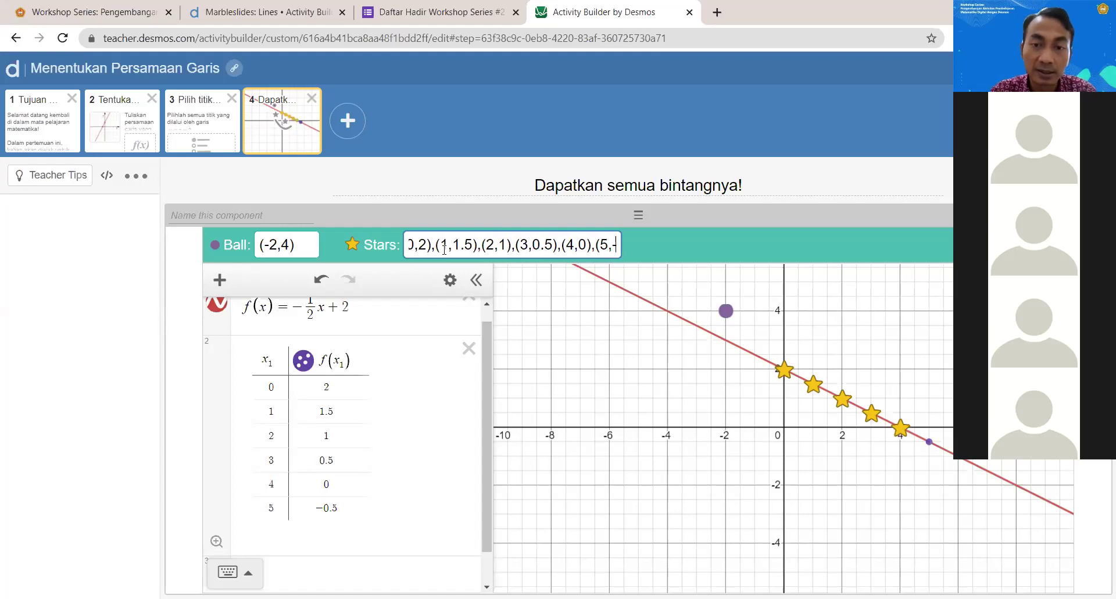
text(0.5))
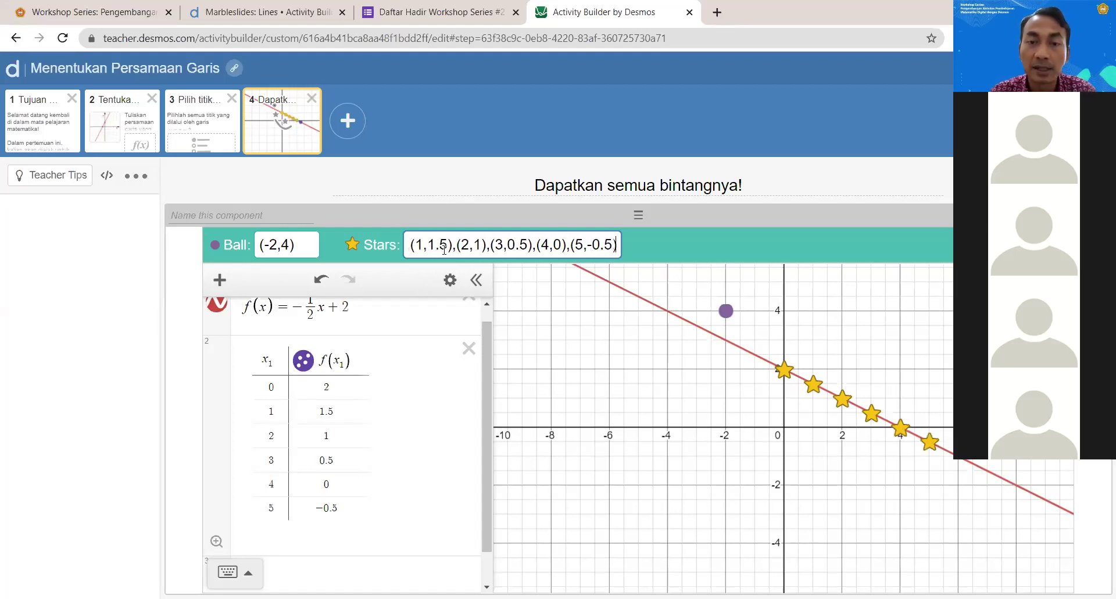
click(681, 237)
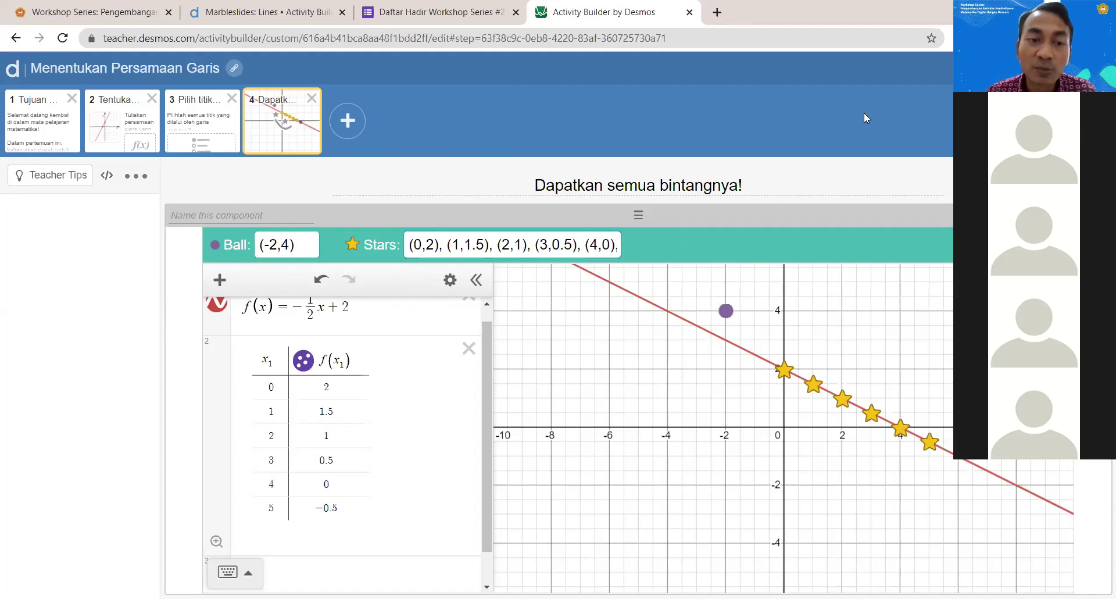
Step: Delete the value table and change the function expression to y = −1/2x − 3
click(322, 407)
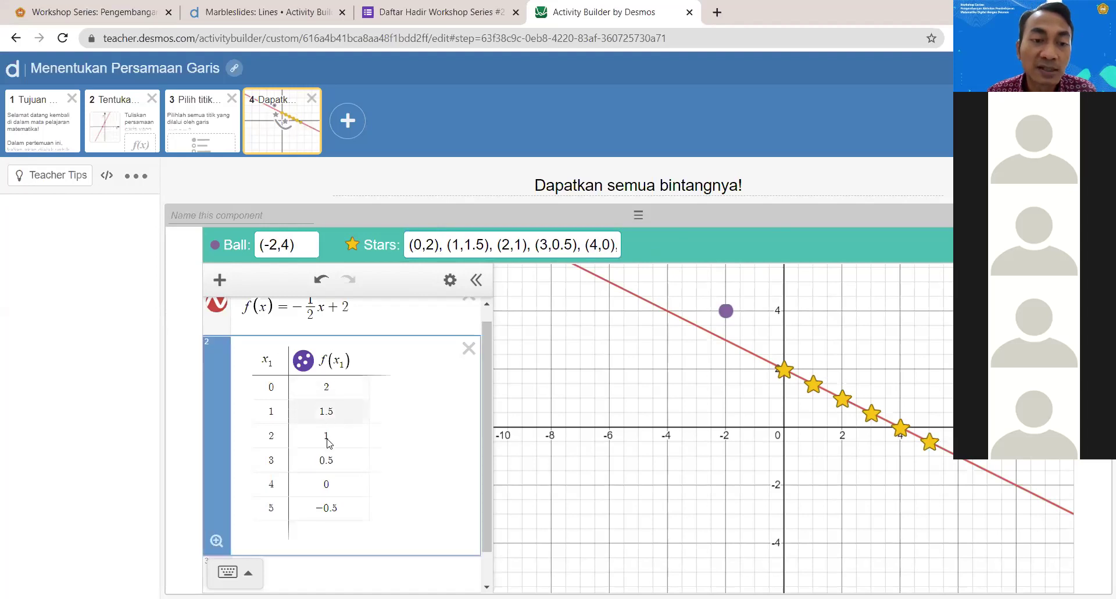
click(468, 348)
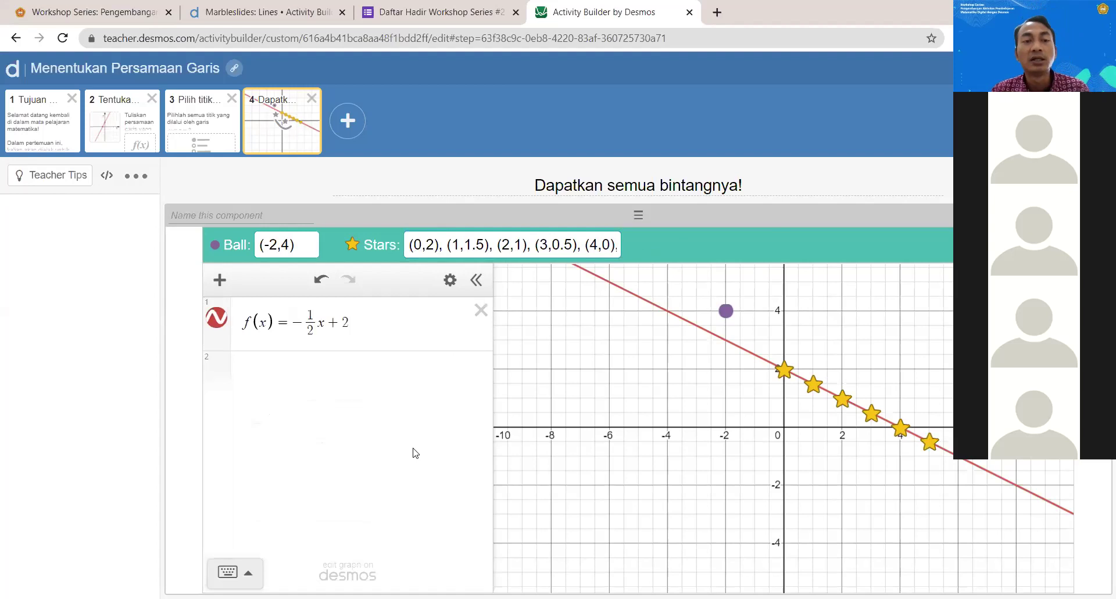
drag(243, 322, 270, 321)
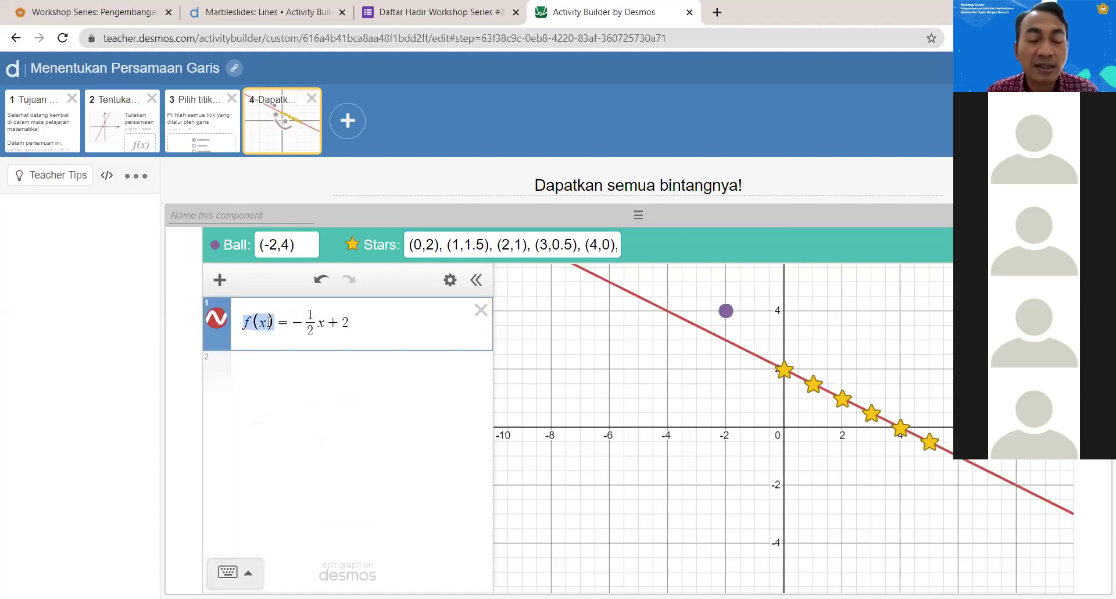
text(y)
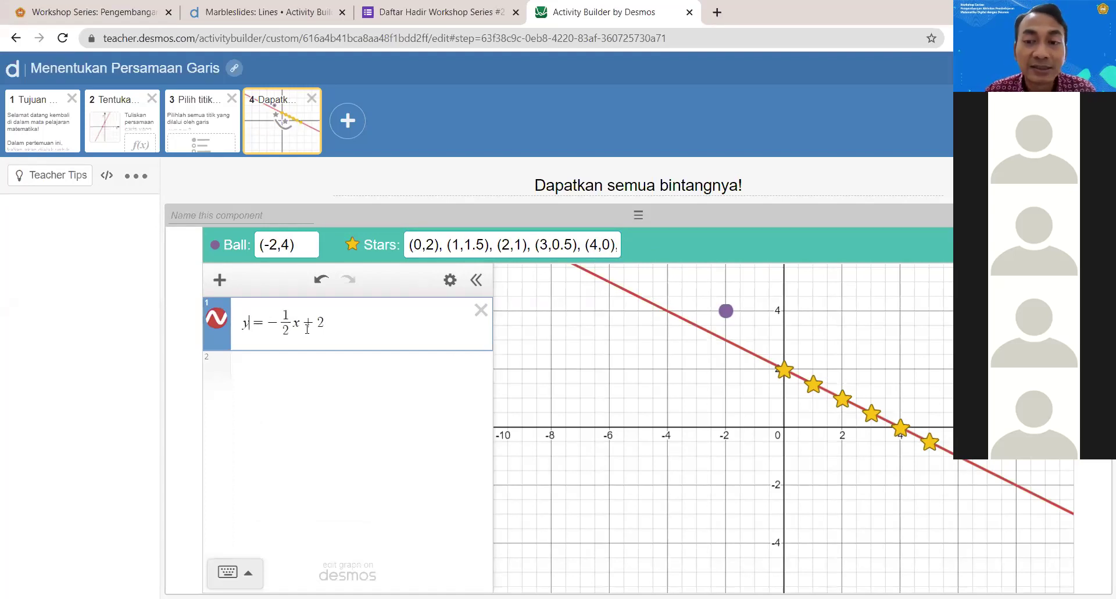
drag(300, 322, 338, 323)
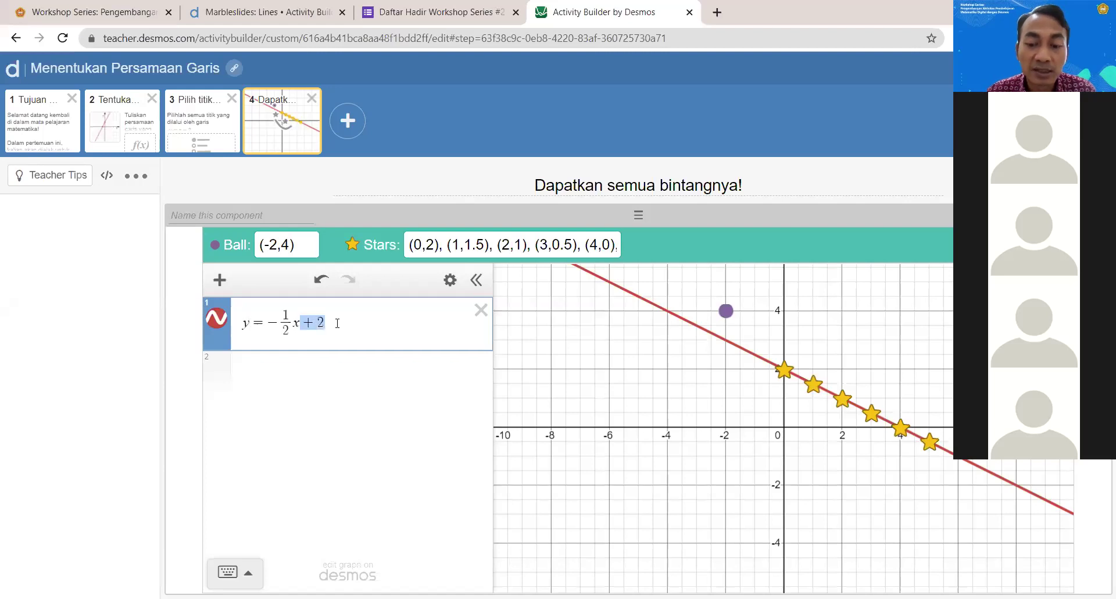
text(-3)
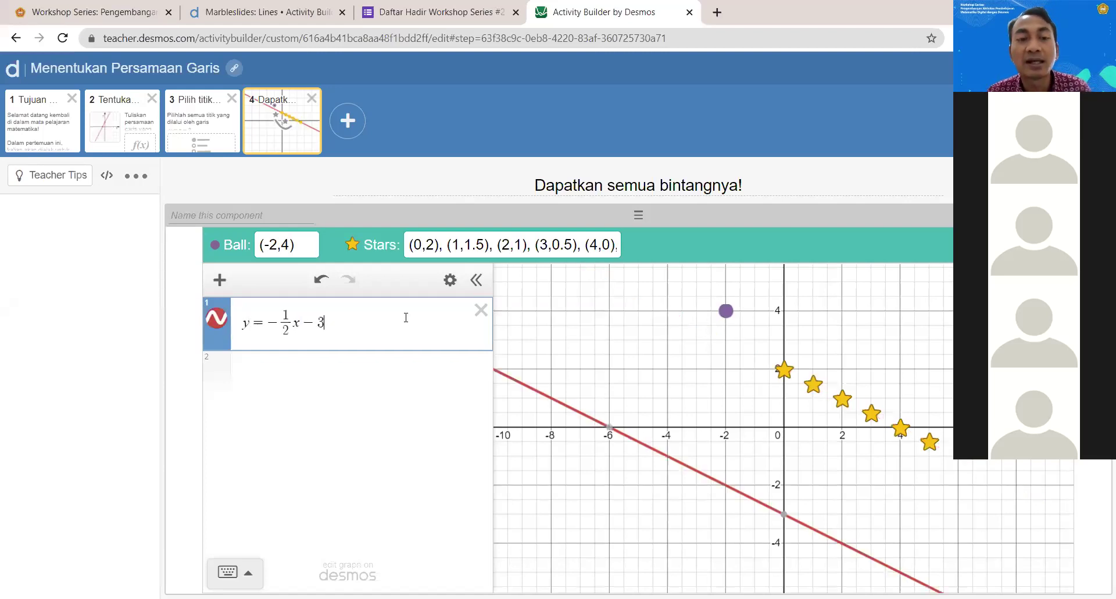
click(722, 244)
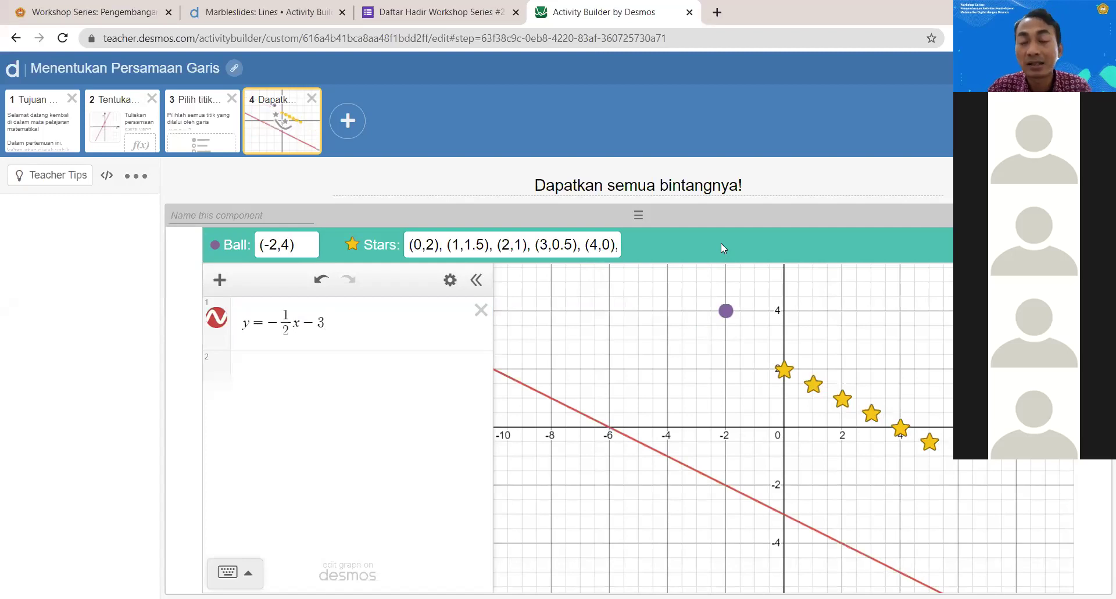
Step: Add an empty note to the expression list and move it above the line equation
click(341, 317)
click(219, 280)
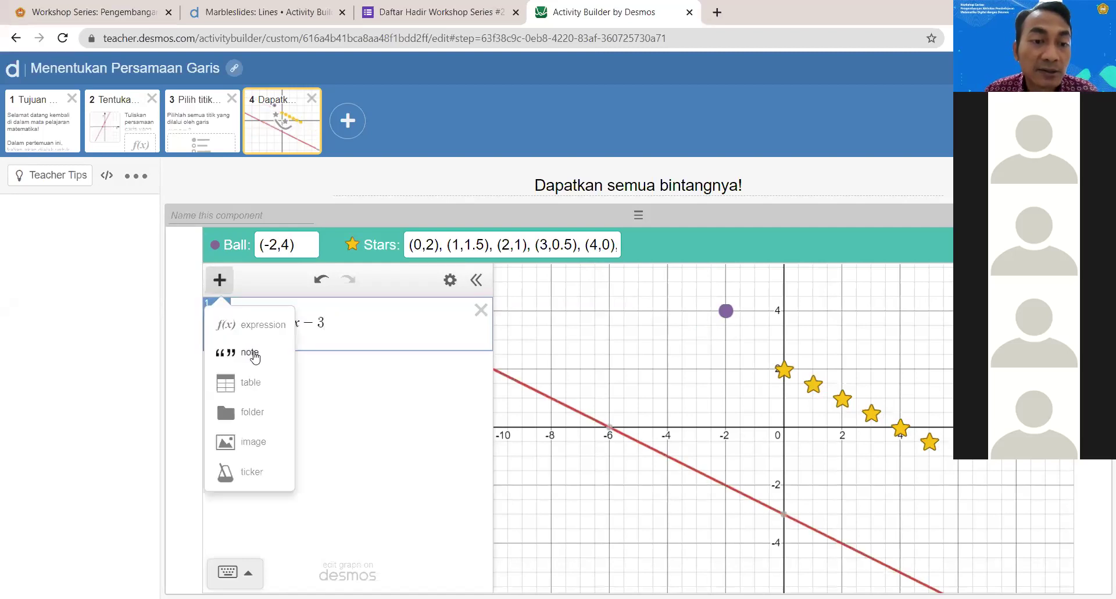
click(248, 354)
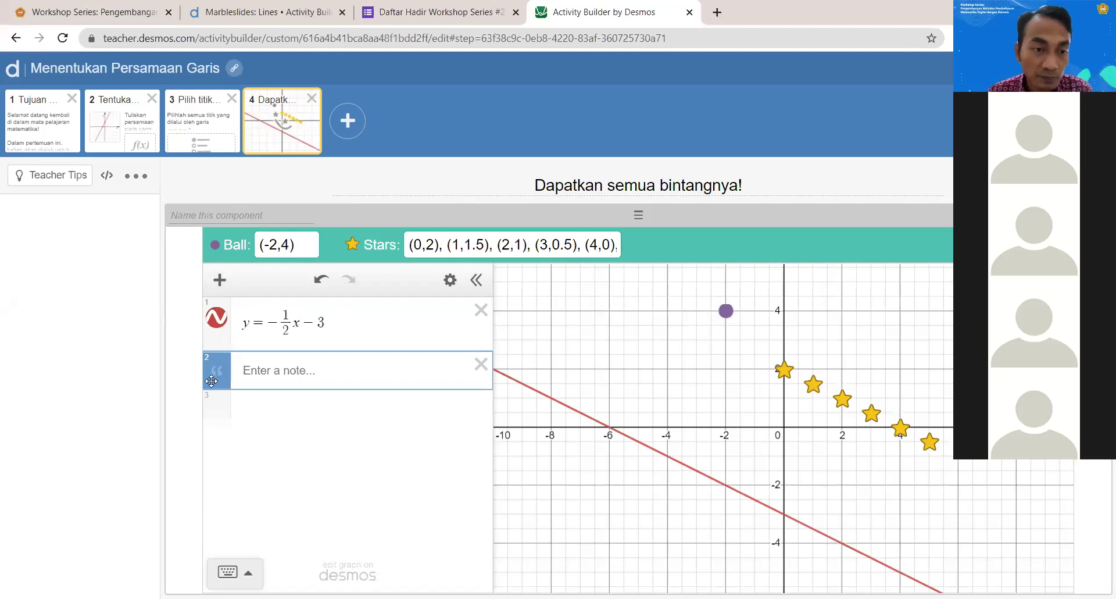
drag(220, 368, 218, 327)
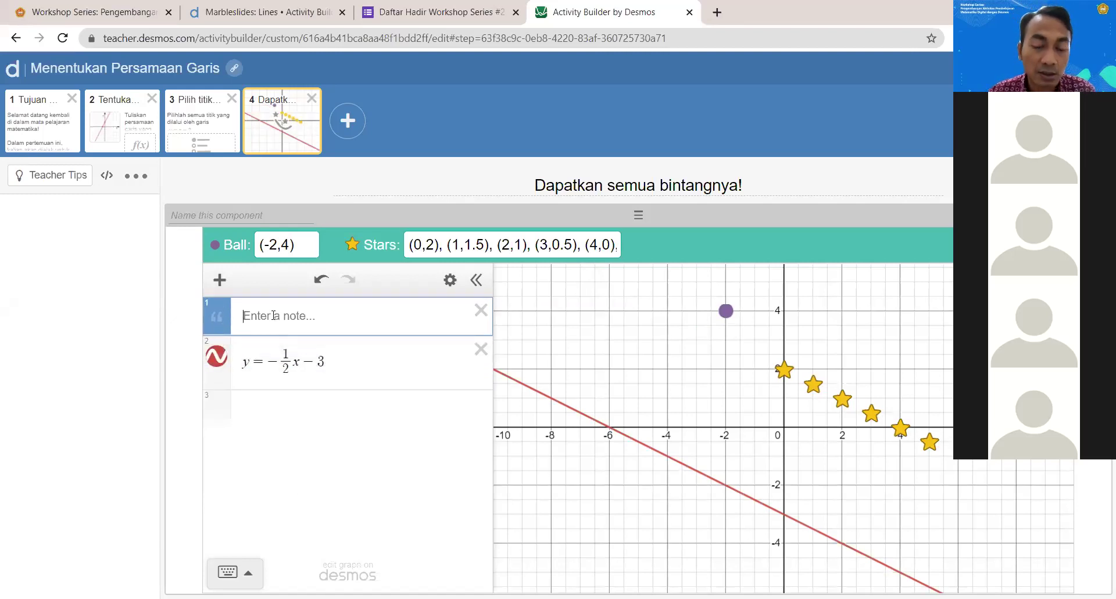
Step: Write "Ubahlah satu bilangan pada persamaan garis berikut agar melewati semua bintang!" in the note above the line equation
text(Ubahla)
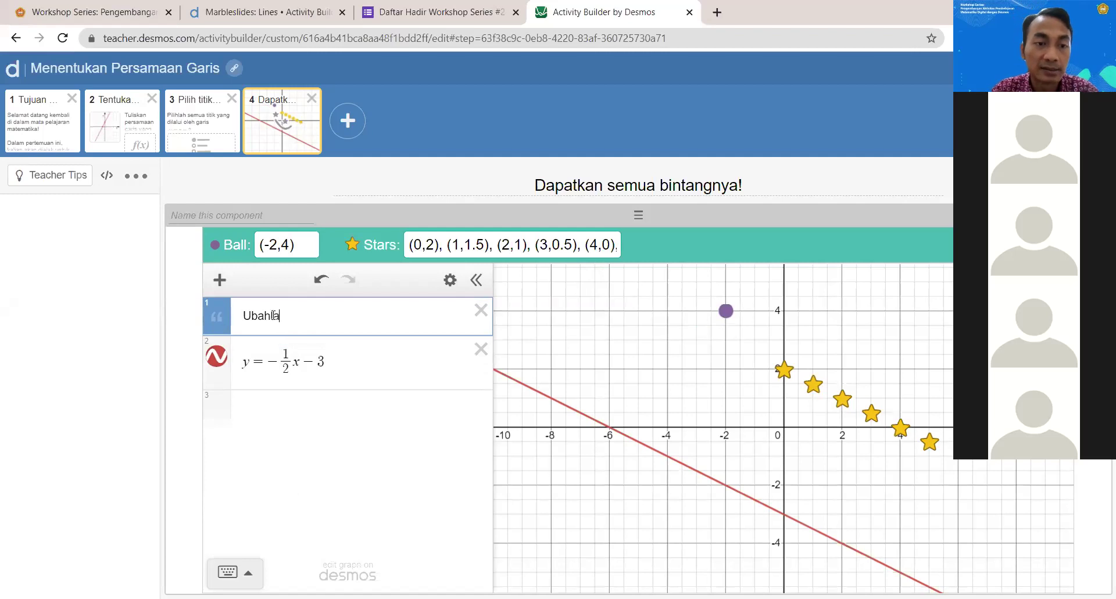
text(h satu bilangan pada persamaan g)
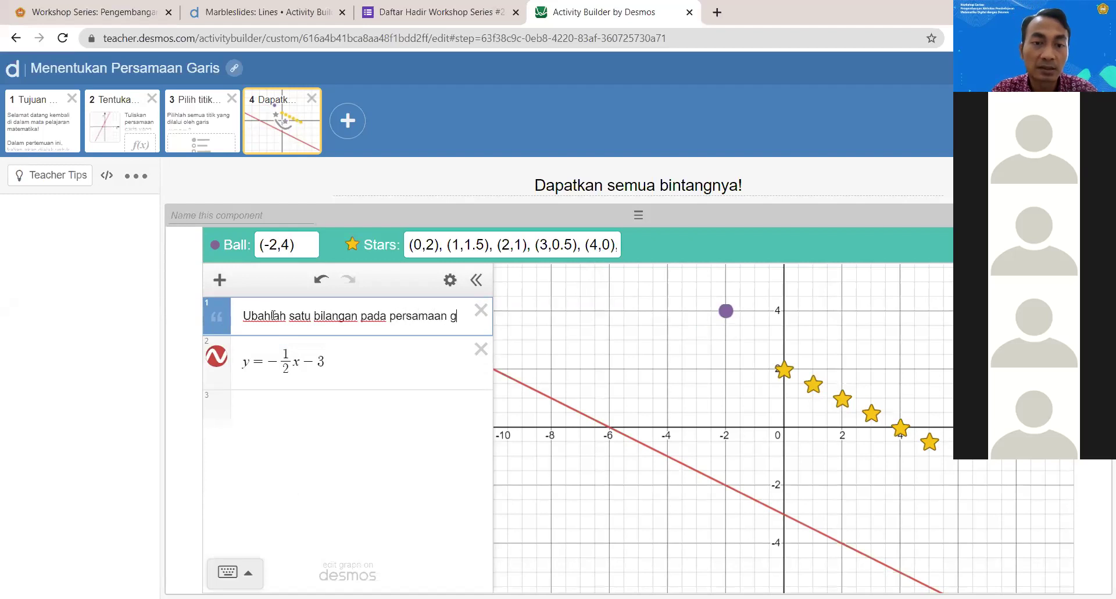
text(aris berikut )
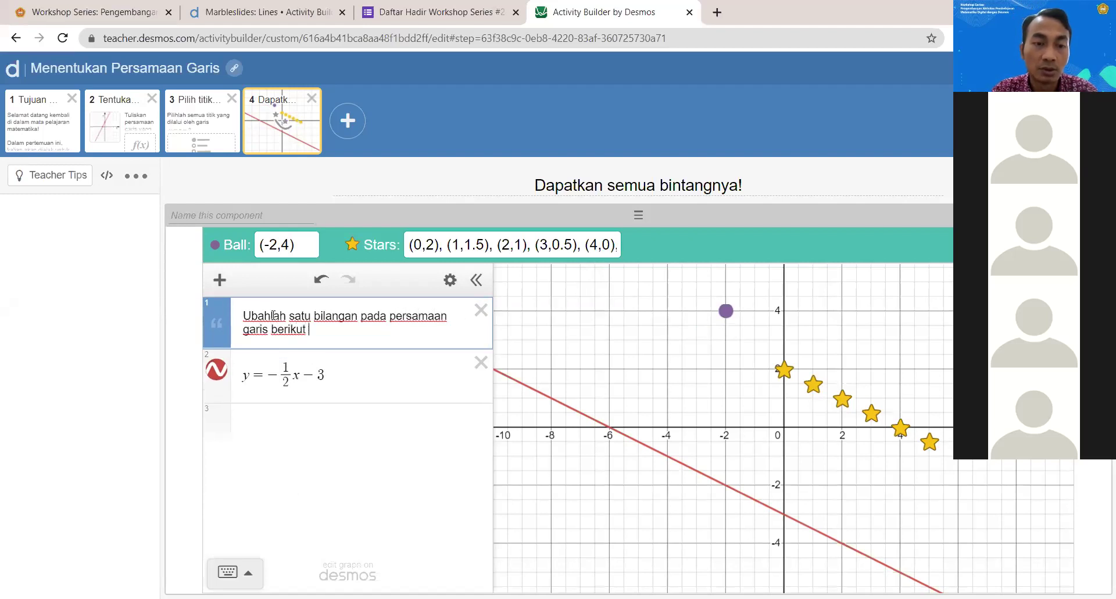
text( Ji)
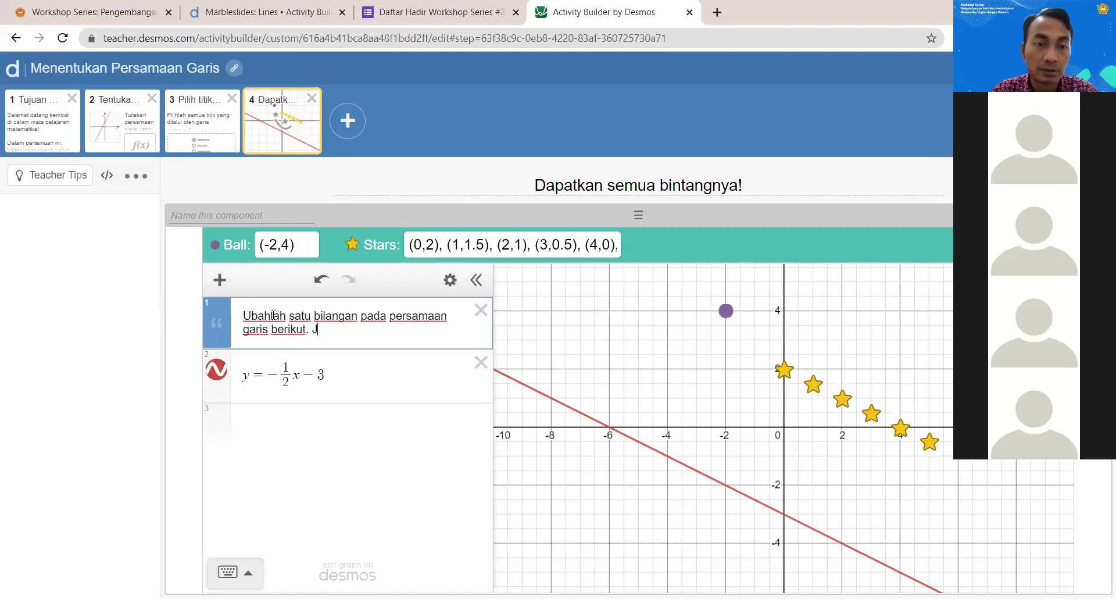
key(BackSpace)
key(BackSpace)
key(BackSpace)
text(agar)
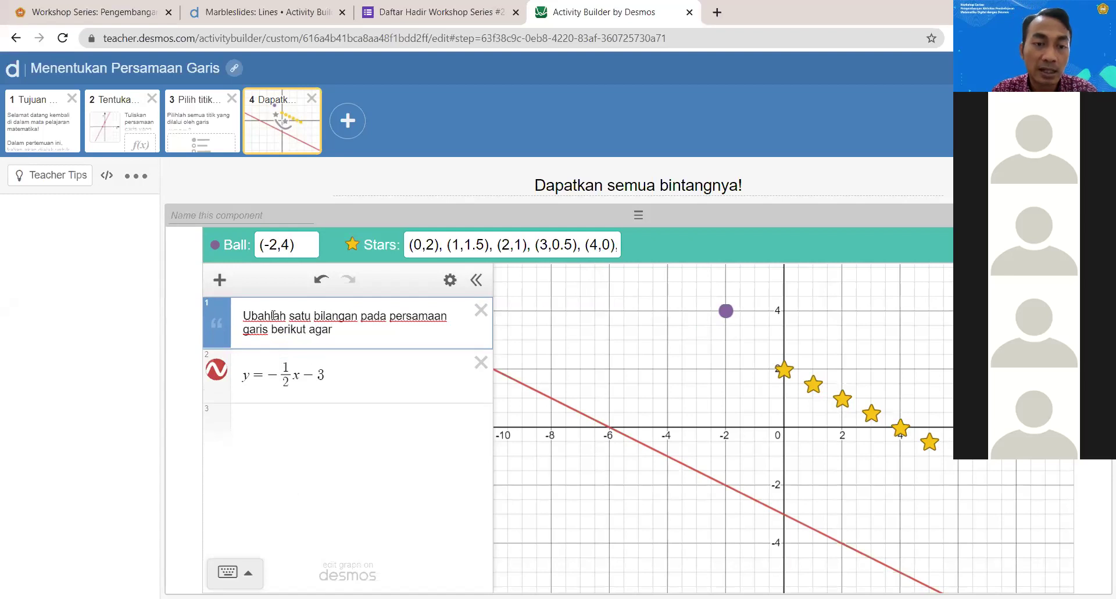
text( kalian)
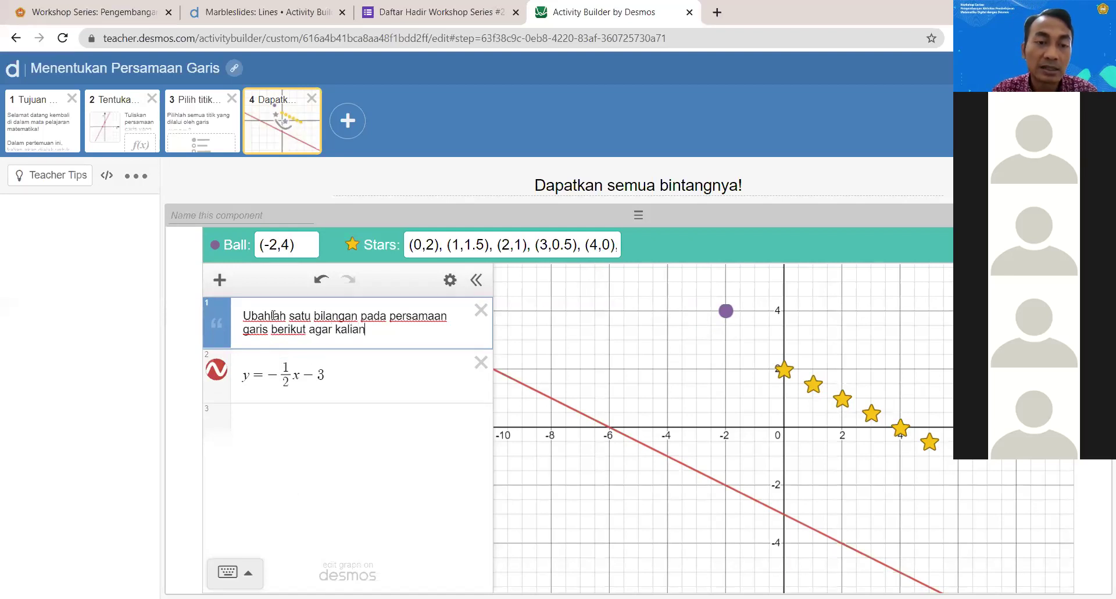
key(BackSpace)
key(BackSpace)
key(BackSpace)
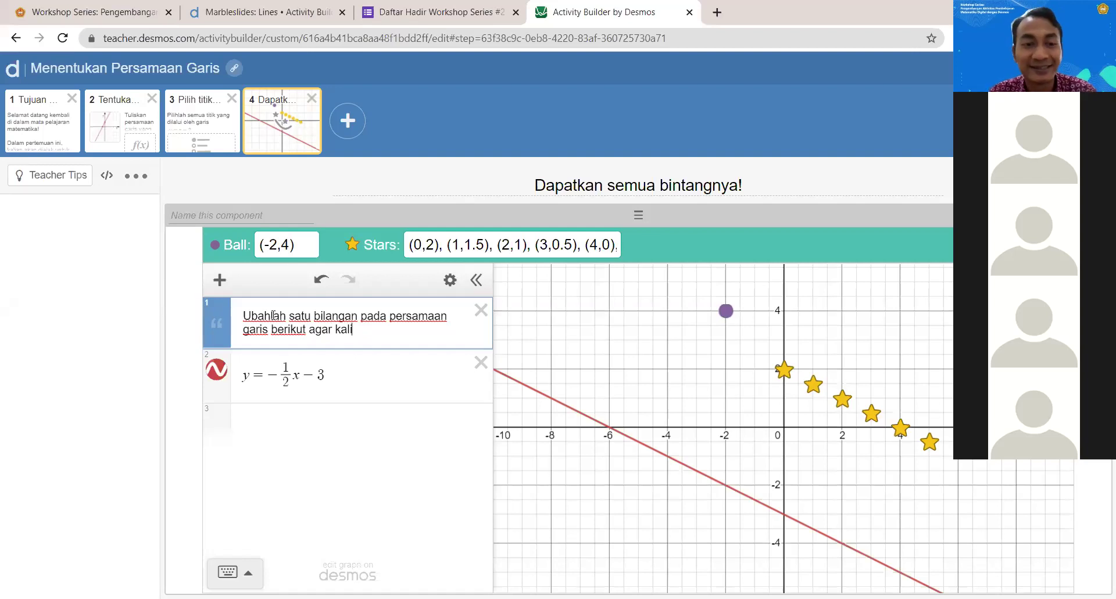
key(BackSpace)
key(BackSpace)
key(BackSpace)
key(BackSpace)
text(me)
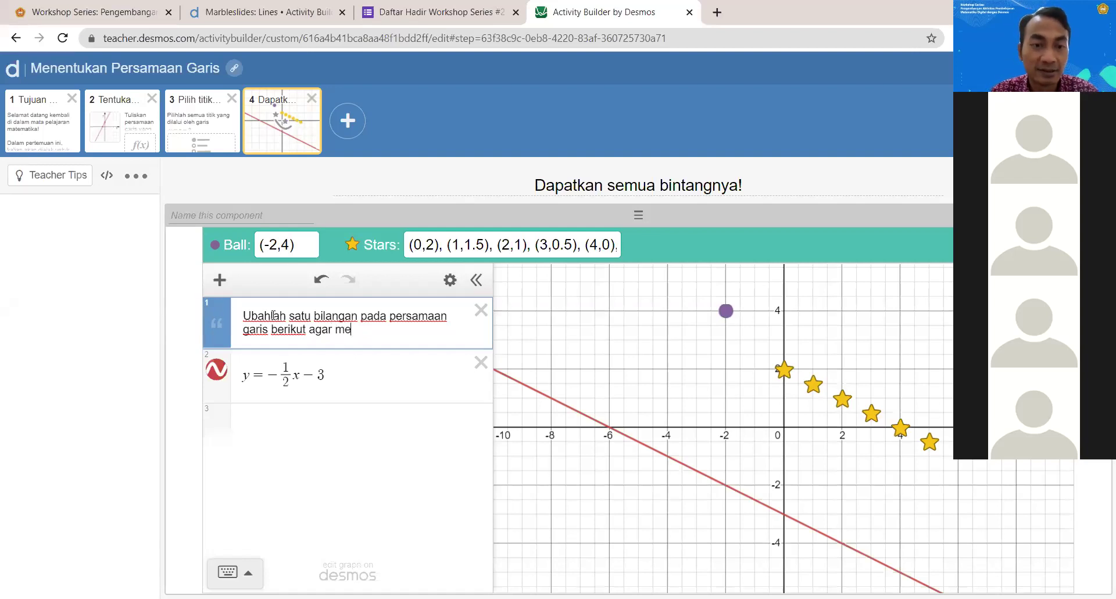
text(lewati semua)
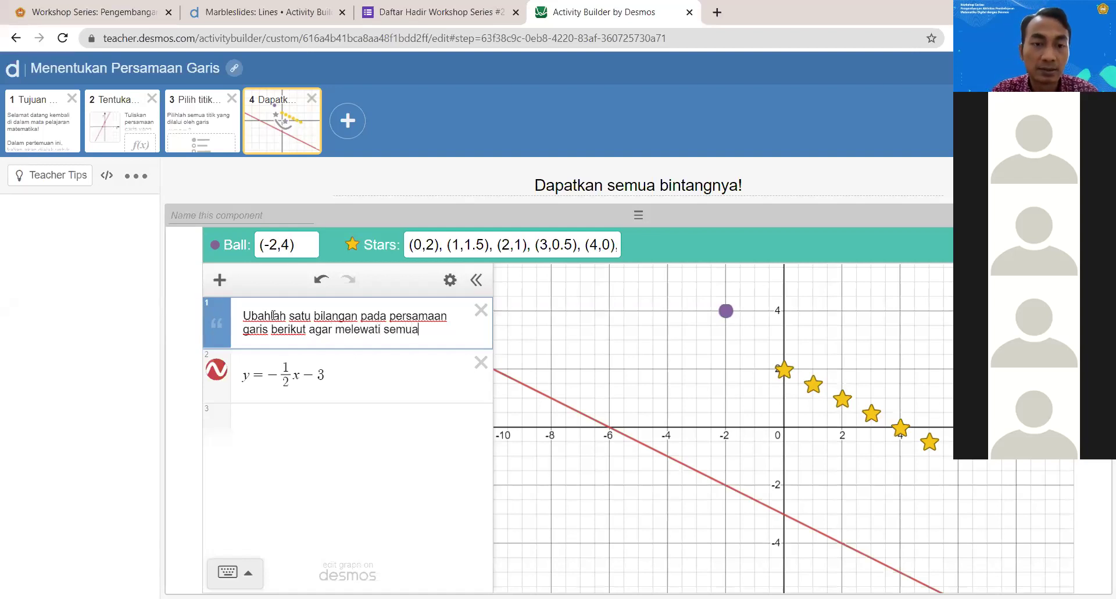
text( bintang)
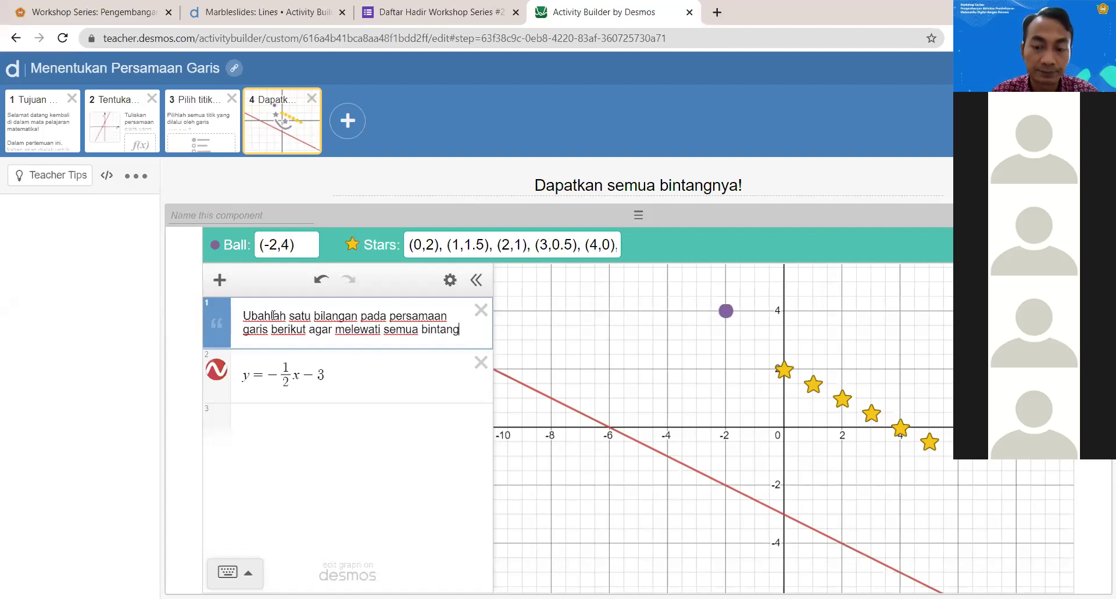
text(!)
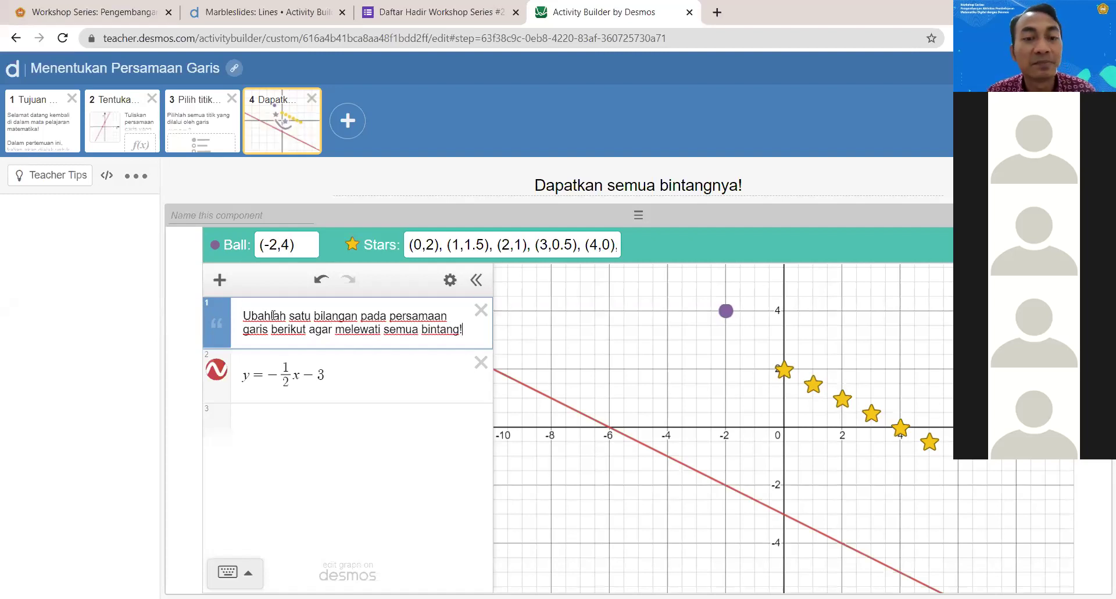
Step: Add a second note below the line equation reading 'Jika sudah, ayo klik "Launch"!'
click(273, 417)
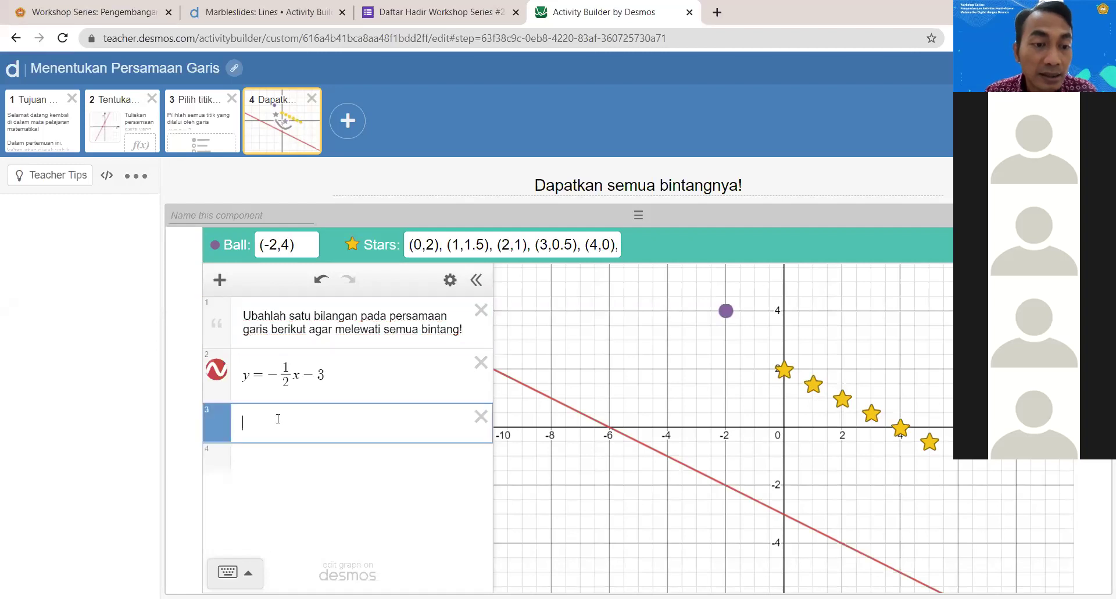
click(220, 280)
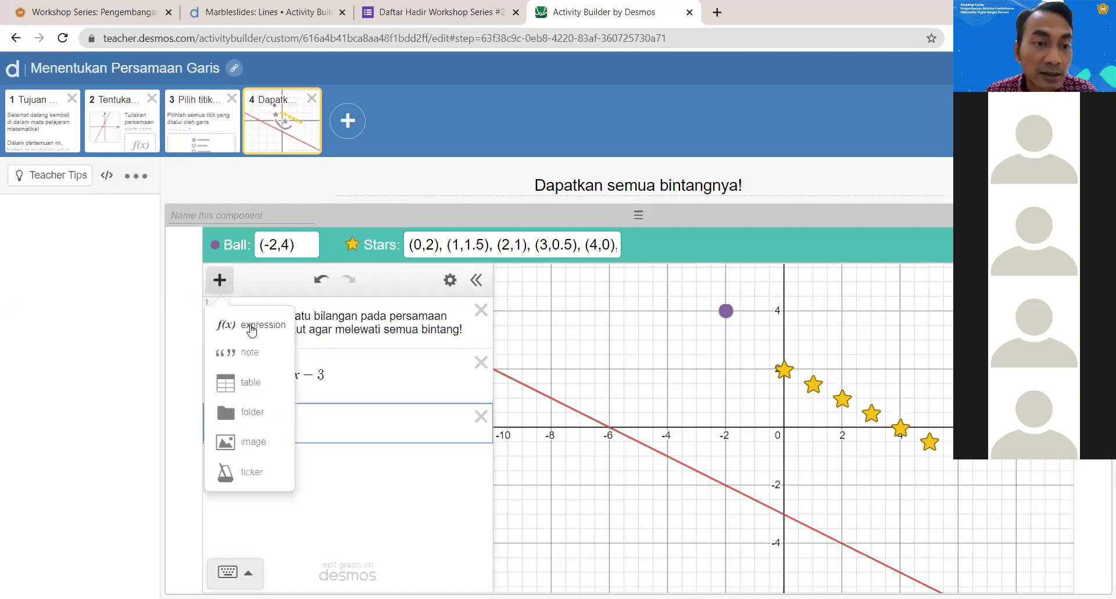
click(255, 353)
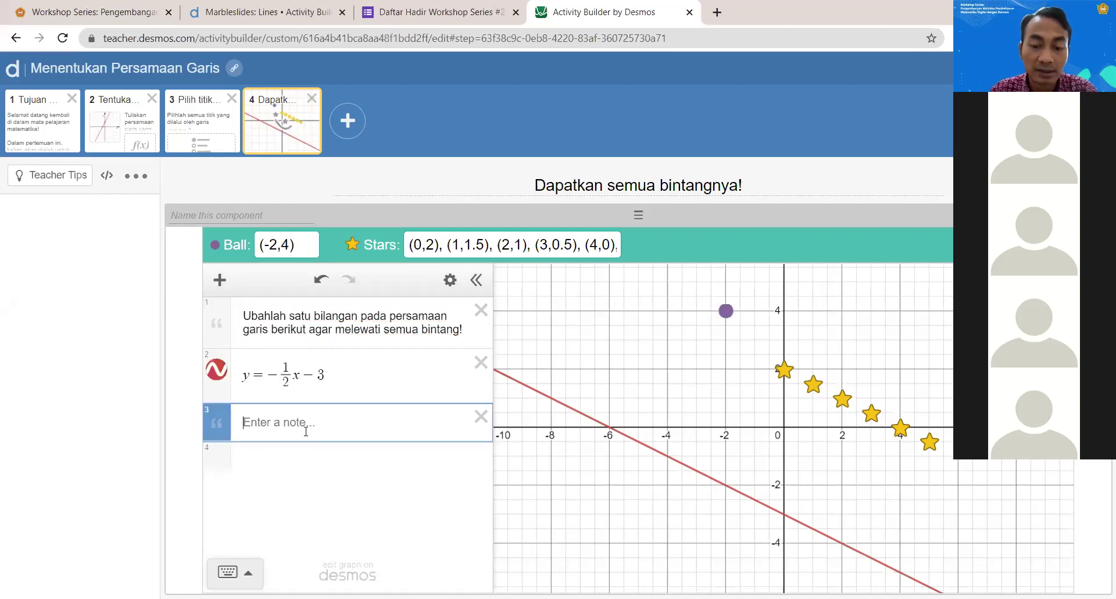
text(Jika sudah, ayo kl)
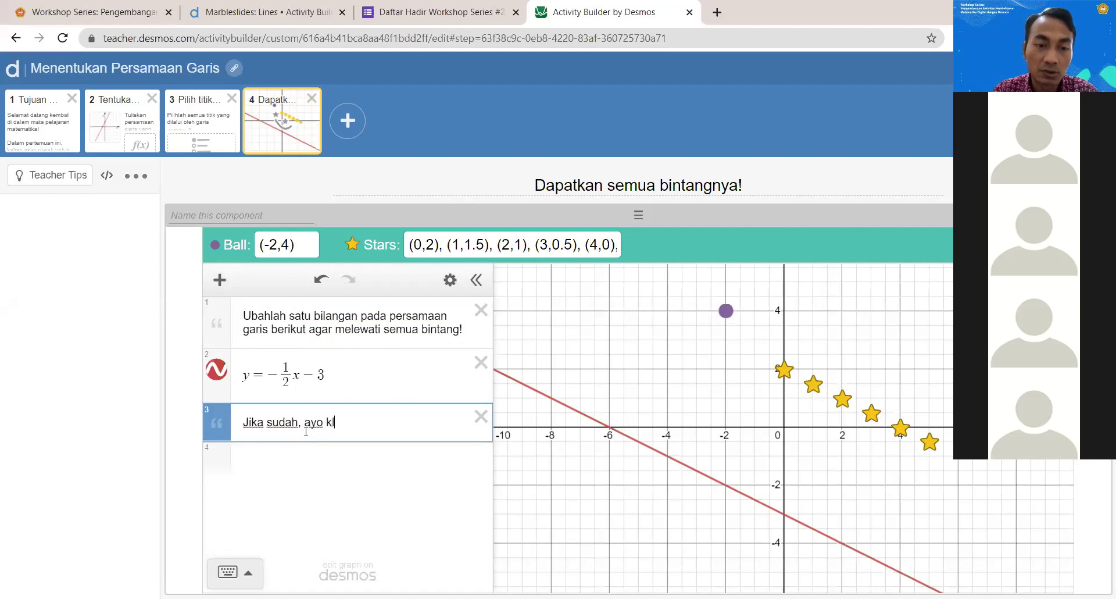
text(ik "Laund)
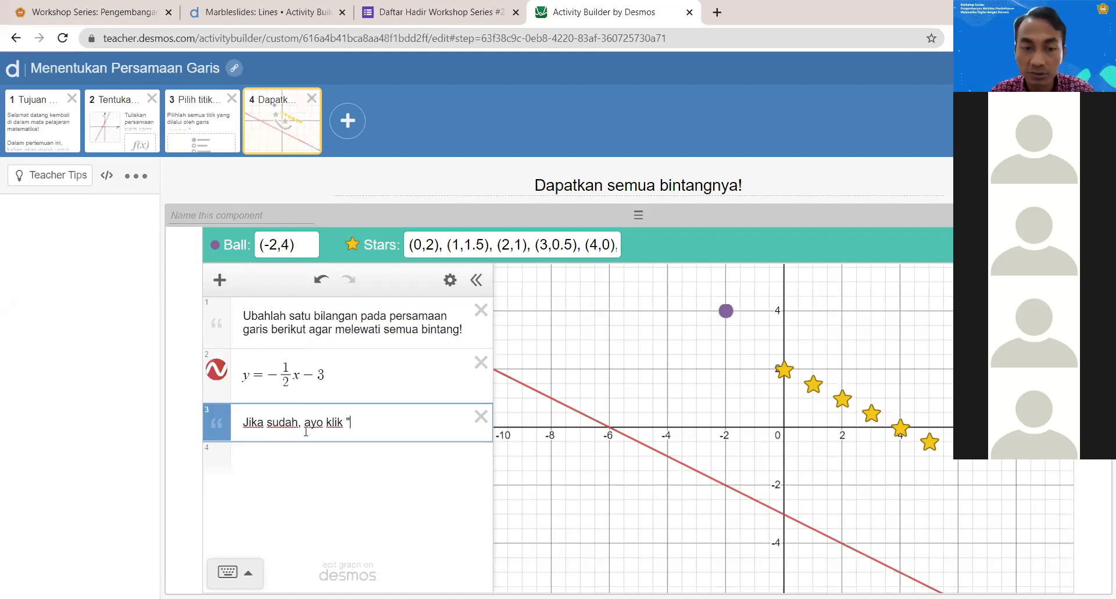
text(h)
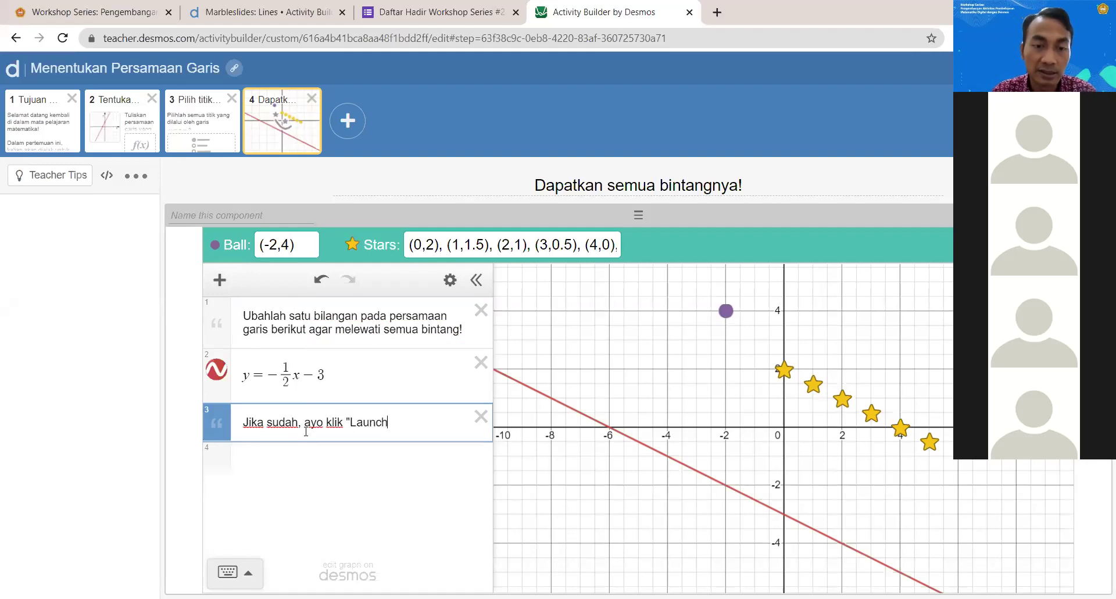
text("!)
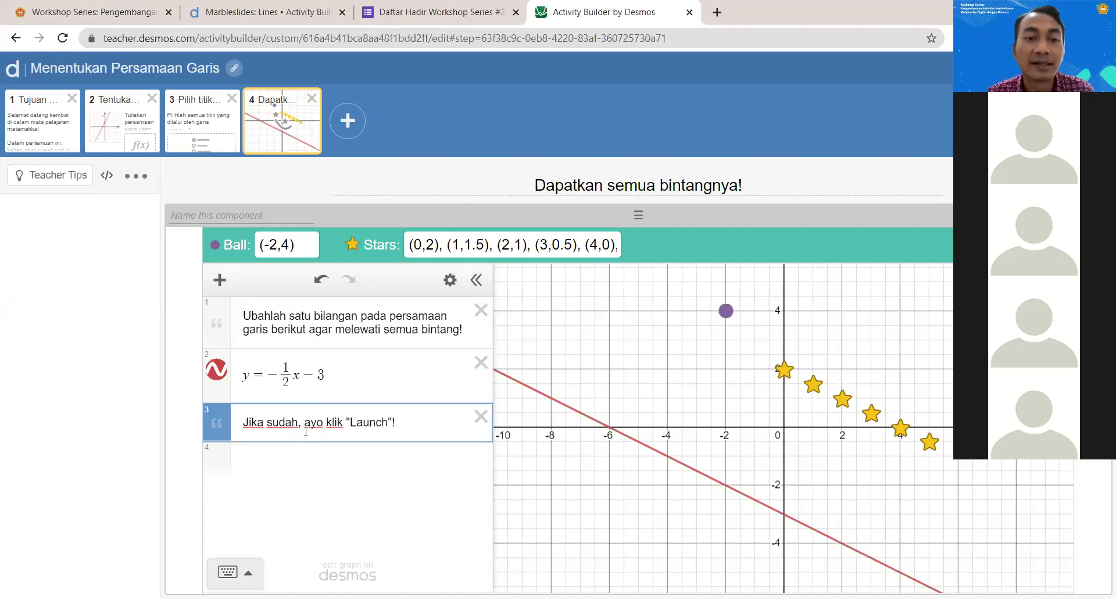
click(680, 241)
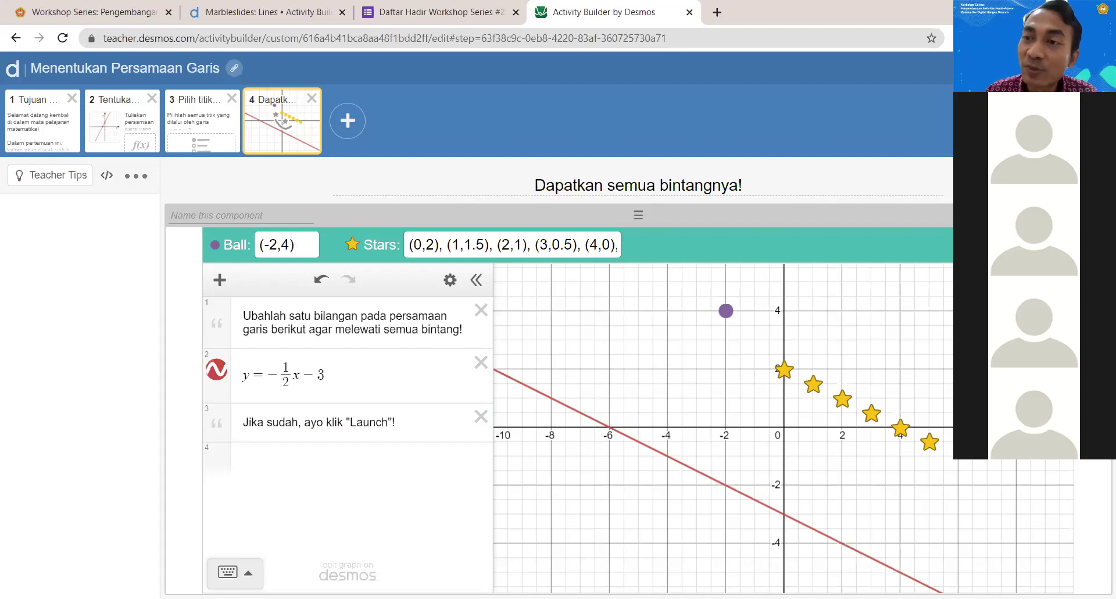
Step: Test the Marbleslides screen in the student preview by changing the line to y = −1/2x + 2 and launching the marble
click(1023, 68)
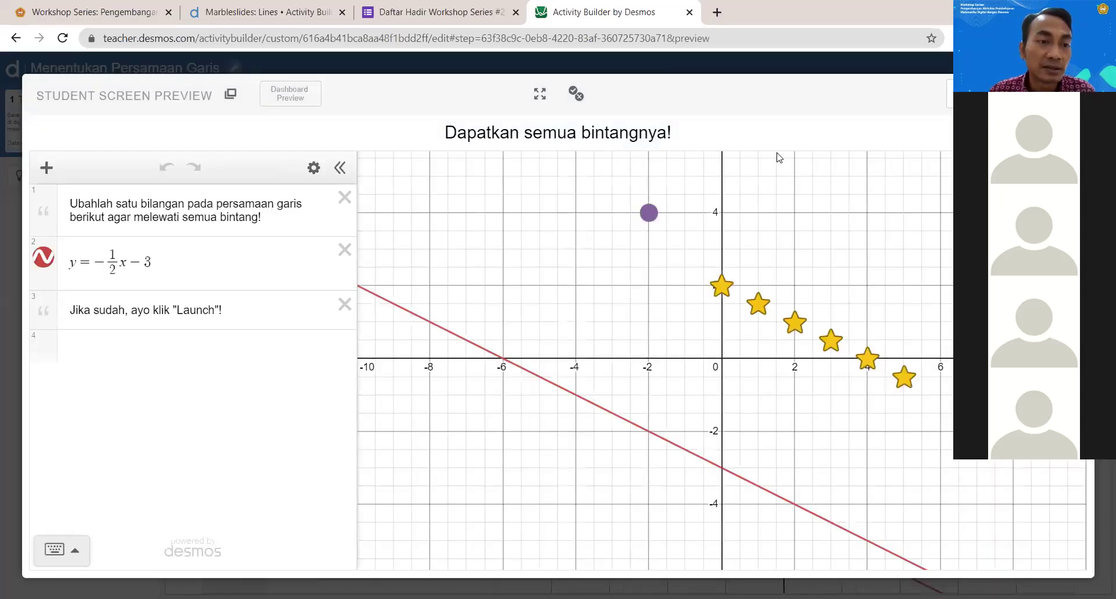
drag(128, 261, 156, 262)
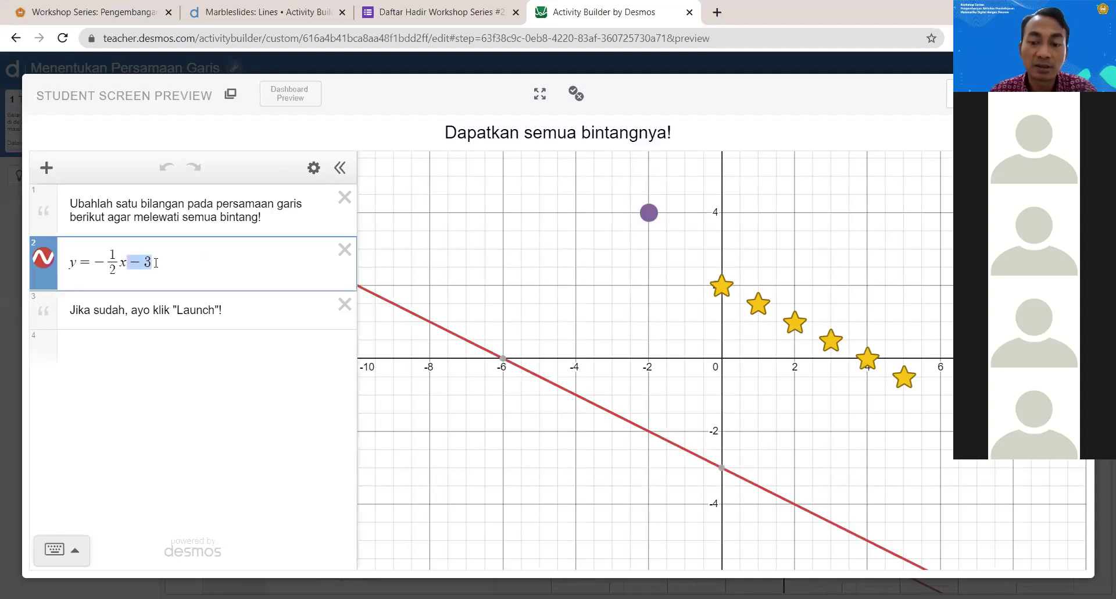
text(+1)
key(BackSpace)
text(2)
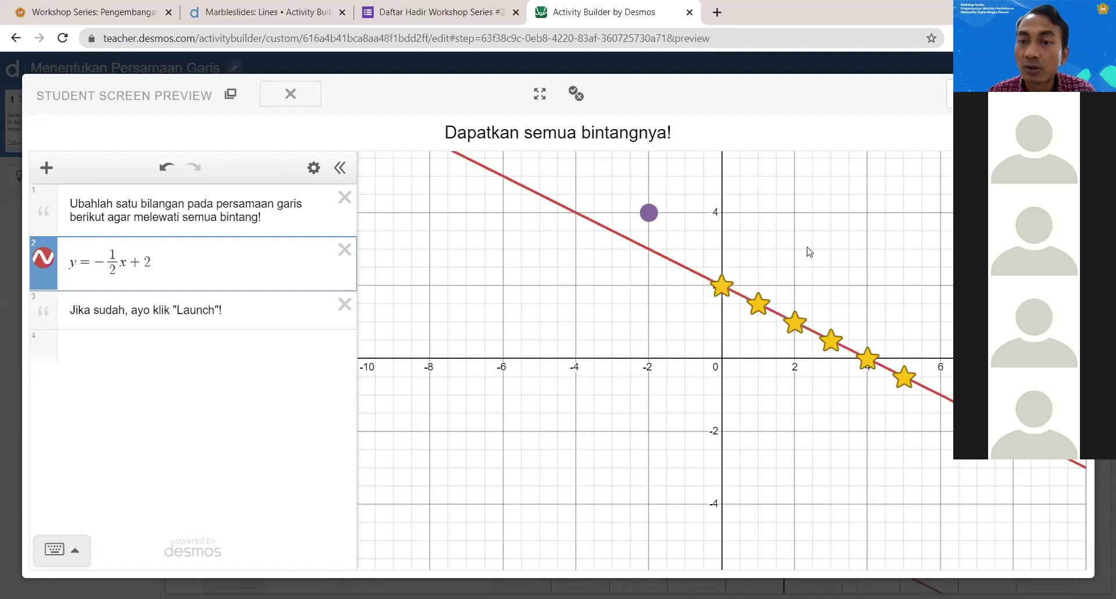
click(983, 94)
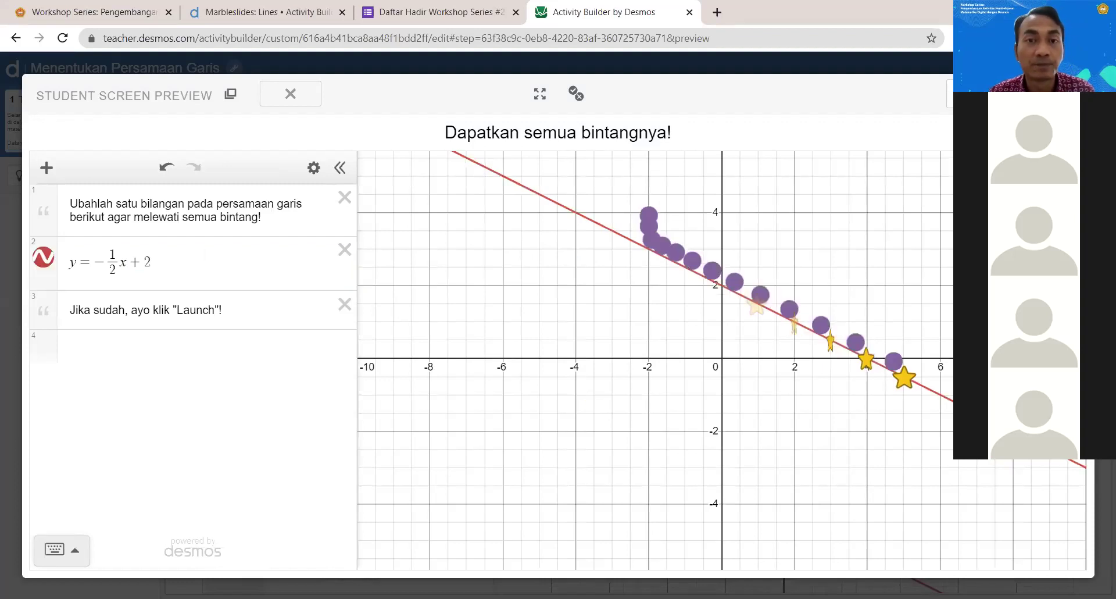
key(Escape)
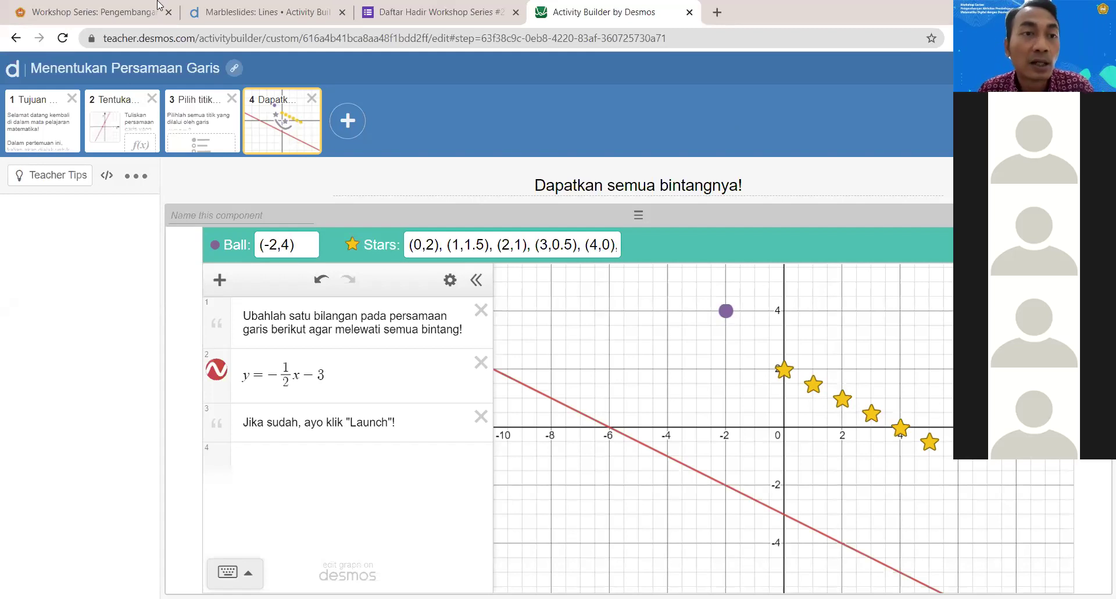
Step: Switch to the Desmos Classroom Activities tab and open the Desmos Labs page to check the enabled features, including Marbleslides
click(317, 5)
scroll(121, 196, up, 5)
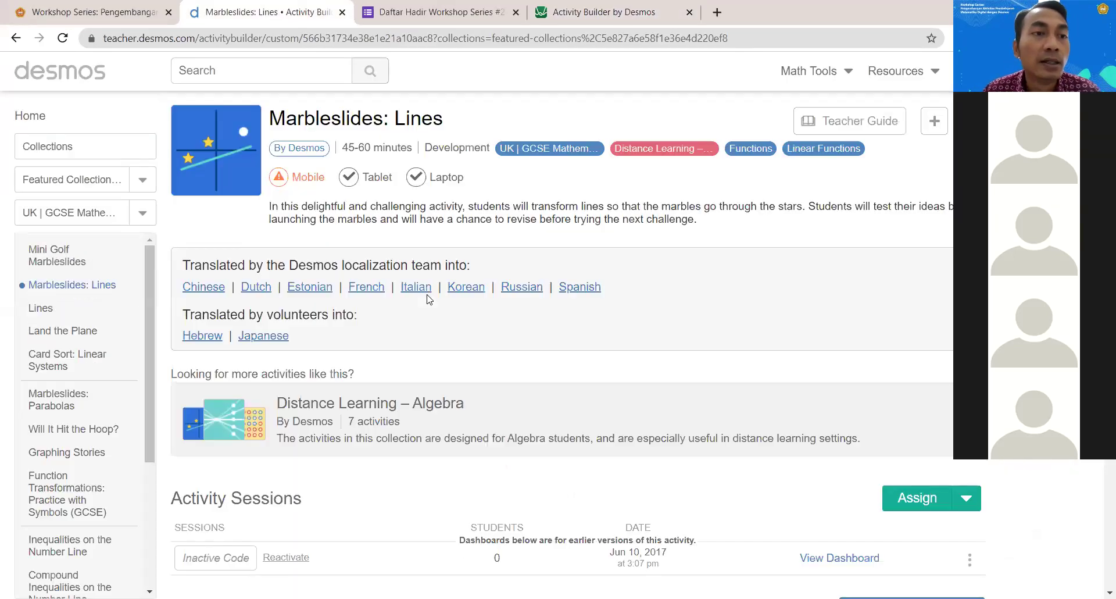
click(72, 80)
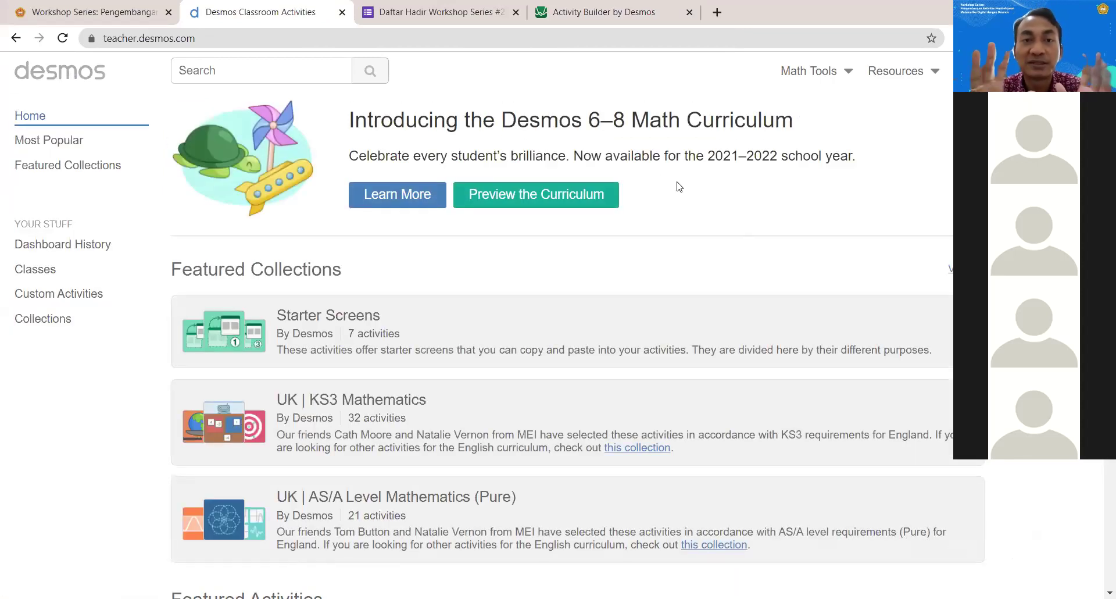
click(611, 14)
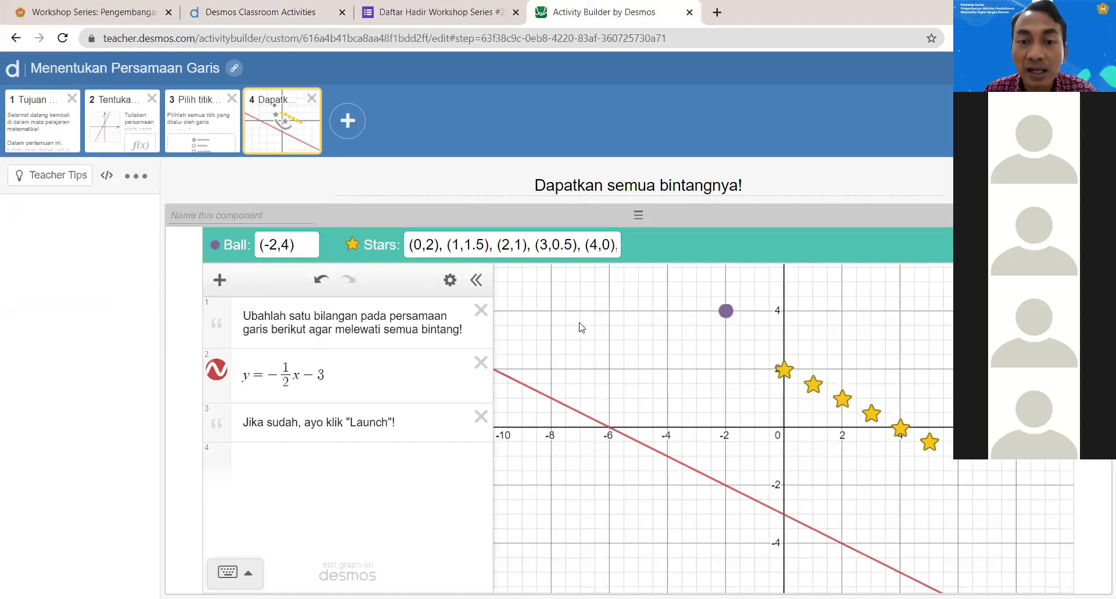
click(236, 13)
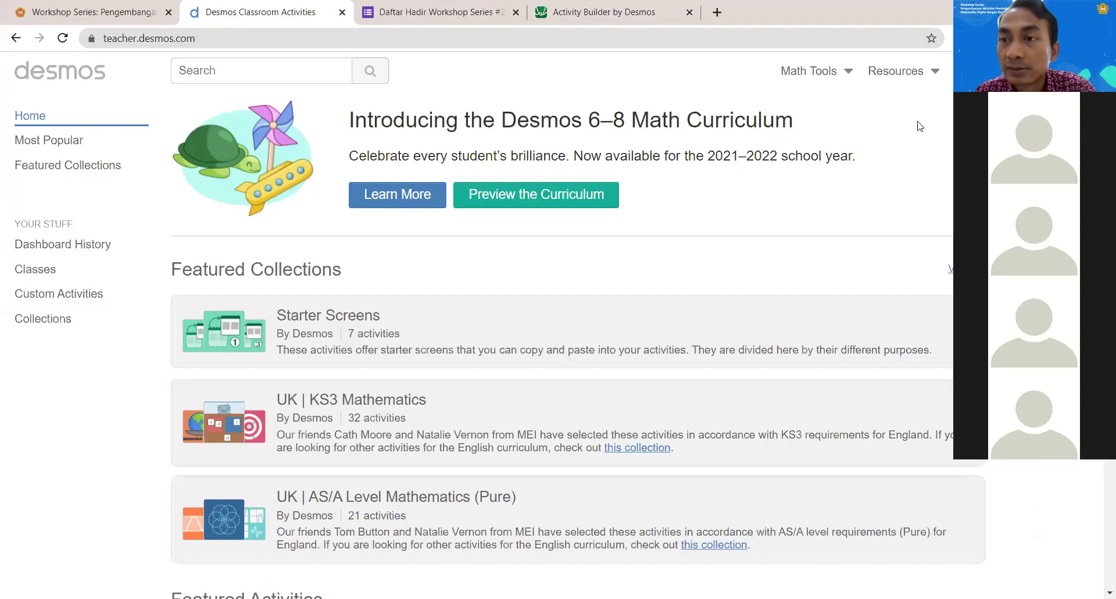
click(988, 70)
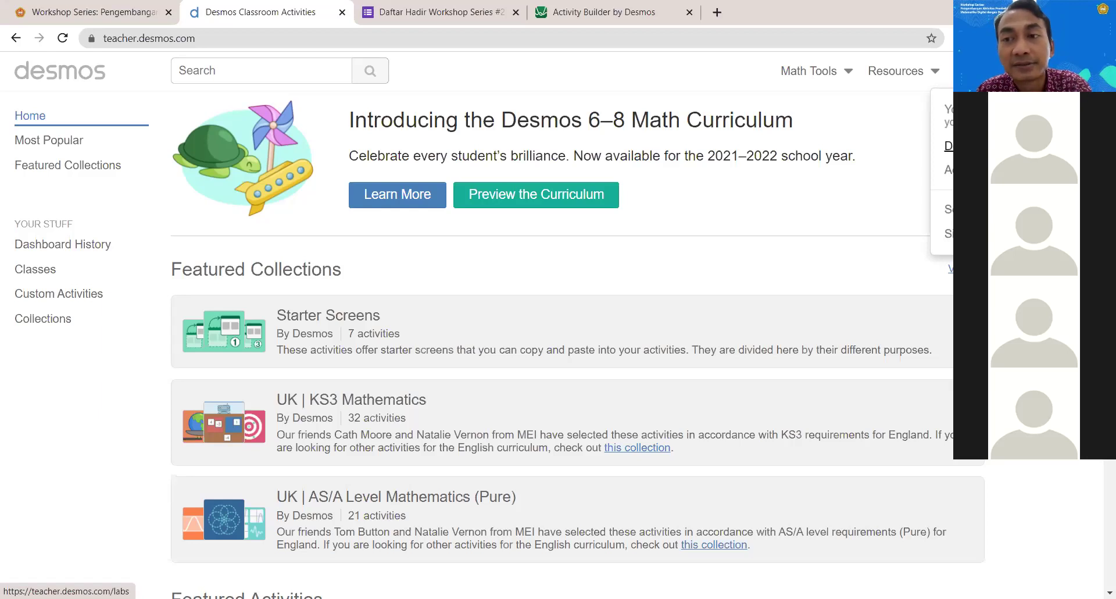
click(949, 146)
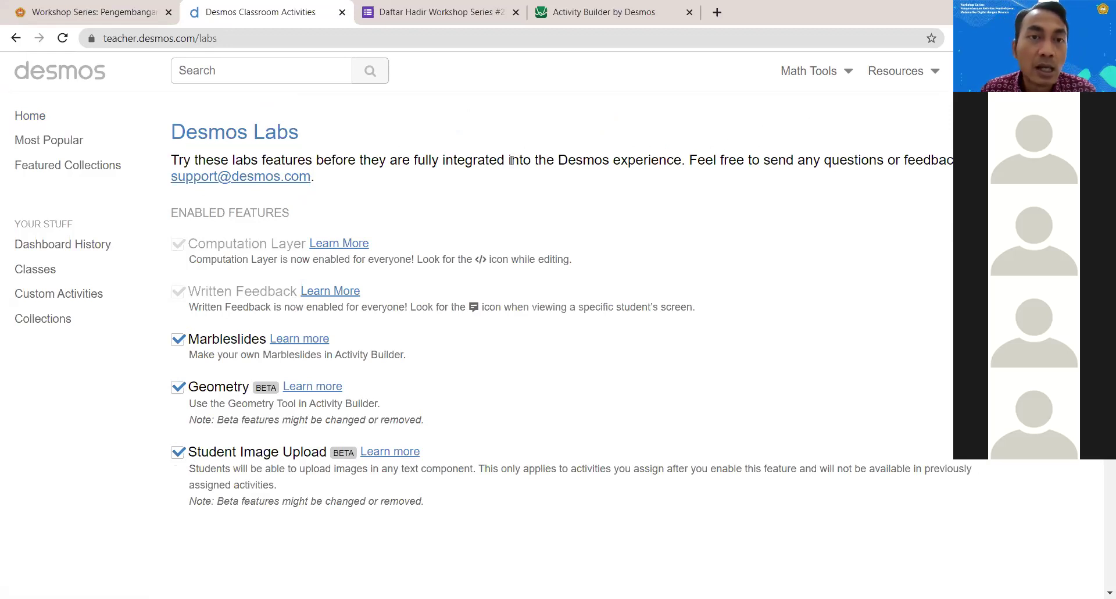
Step: Return to the Activity Builder tab and add a fifth screen to the Menentukan Persamaan Garis activity
click(614, 14)
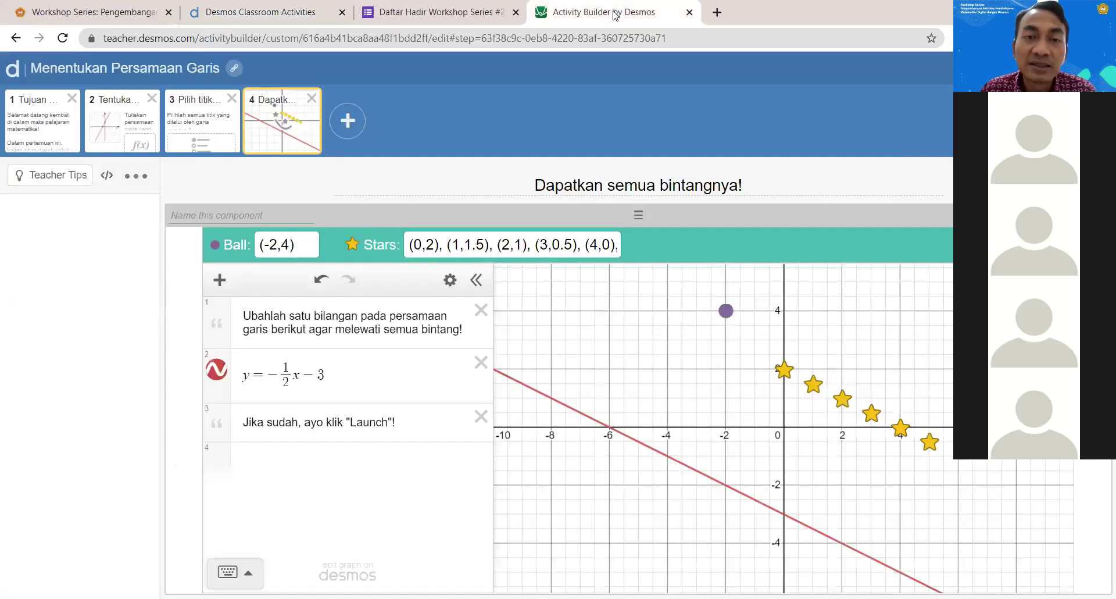
click(63, 39)
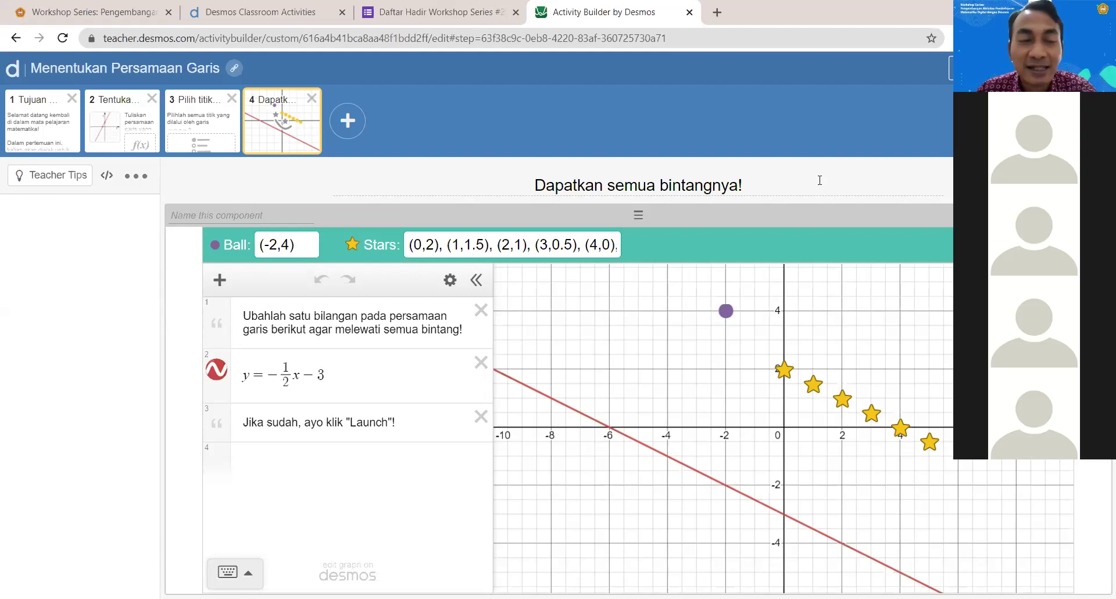
click(347, 121)
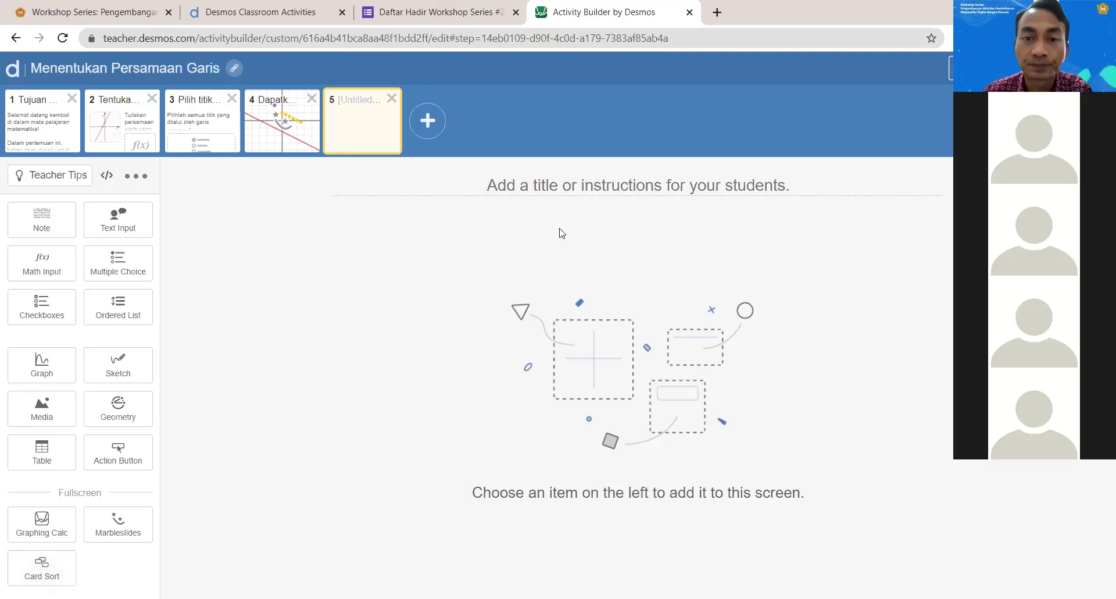
Step: Title the fifth screen "Pasangkan kartu-kartunya!"
click(598, 183)
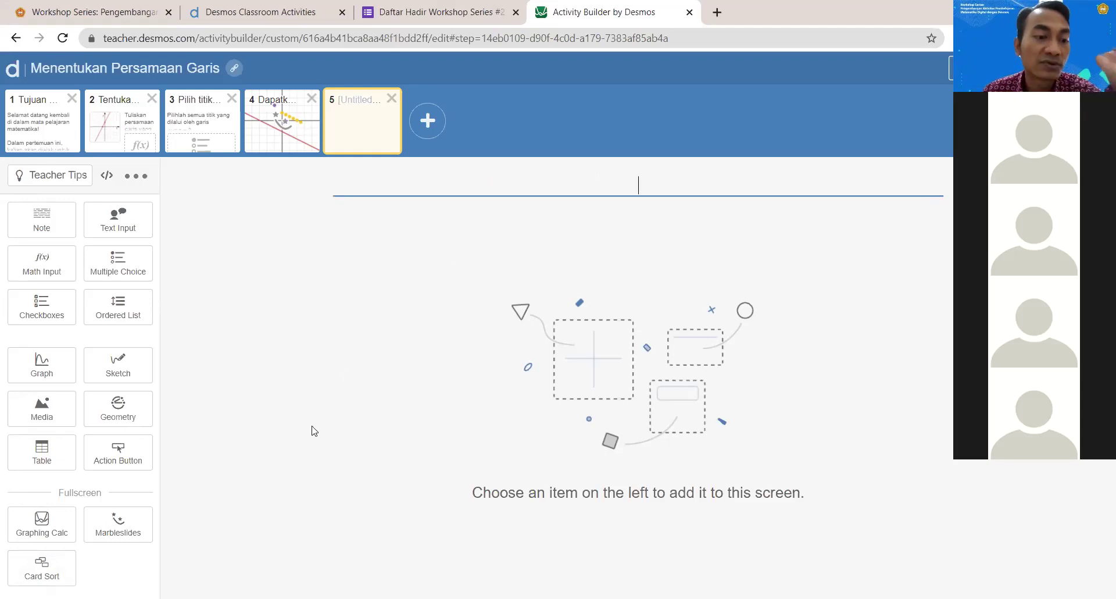
click(672, 175)
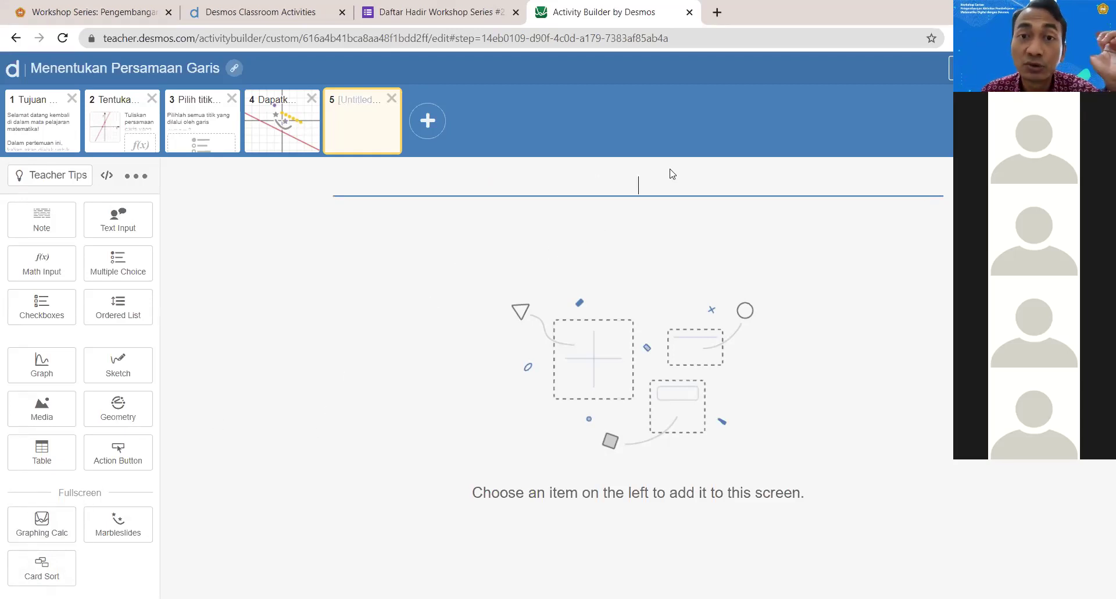
text(Pasa)
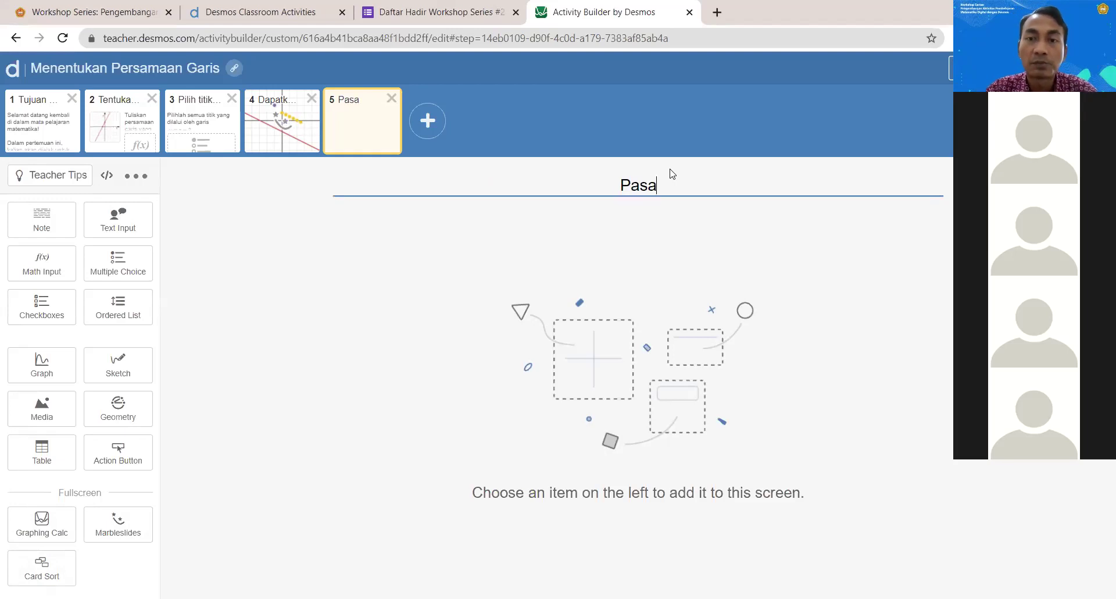
text(ngkan)
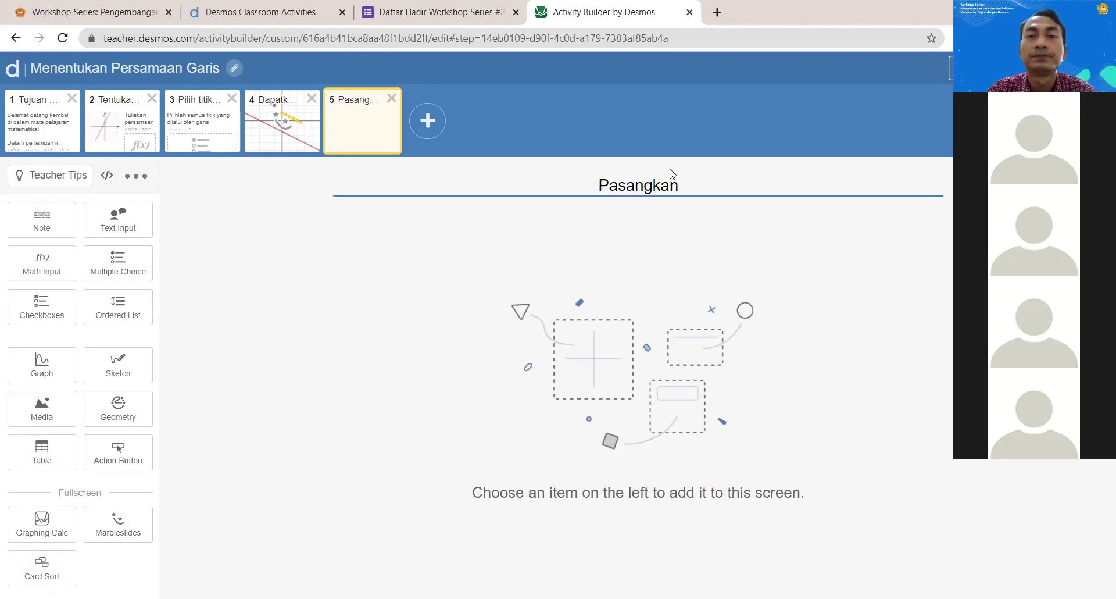
text( kartu)
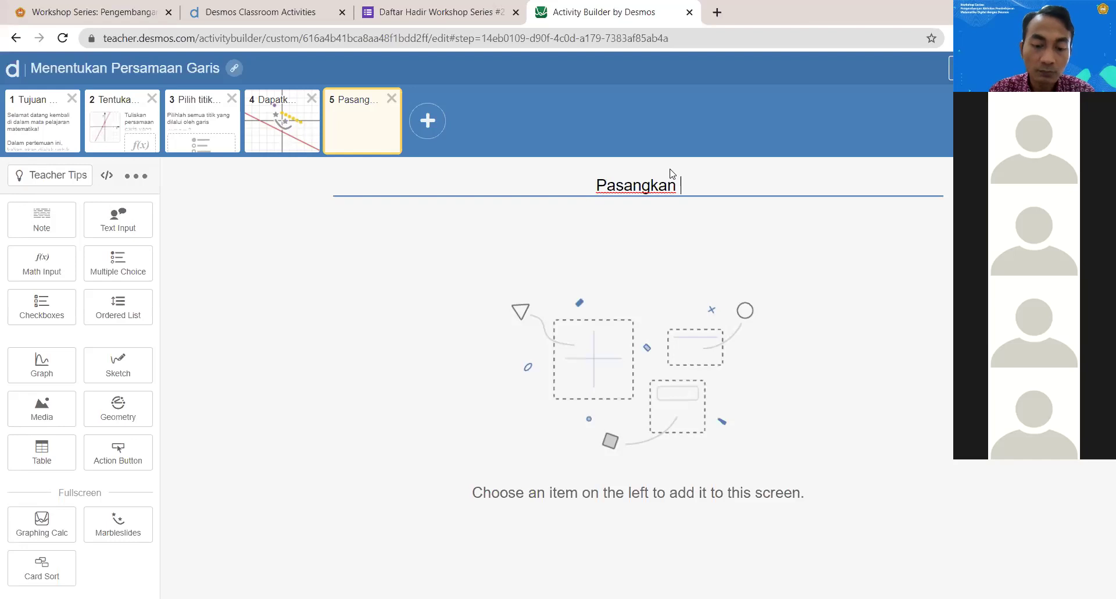
text(-kartunya!)
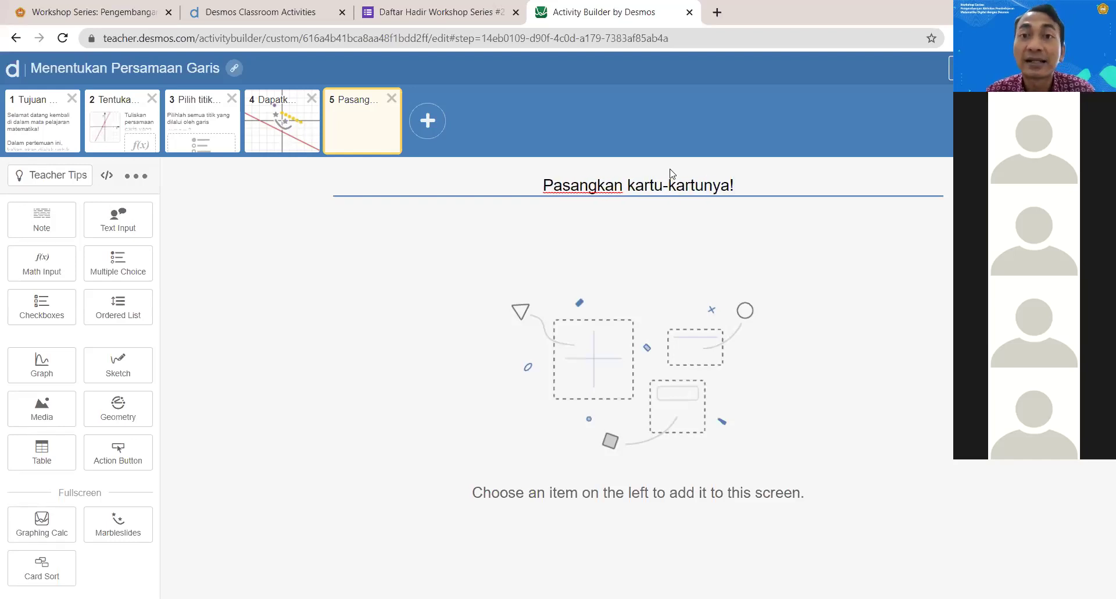
click(707, 260)
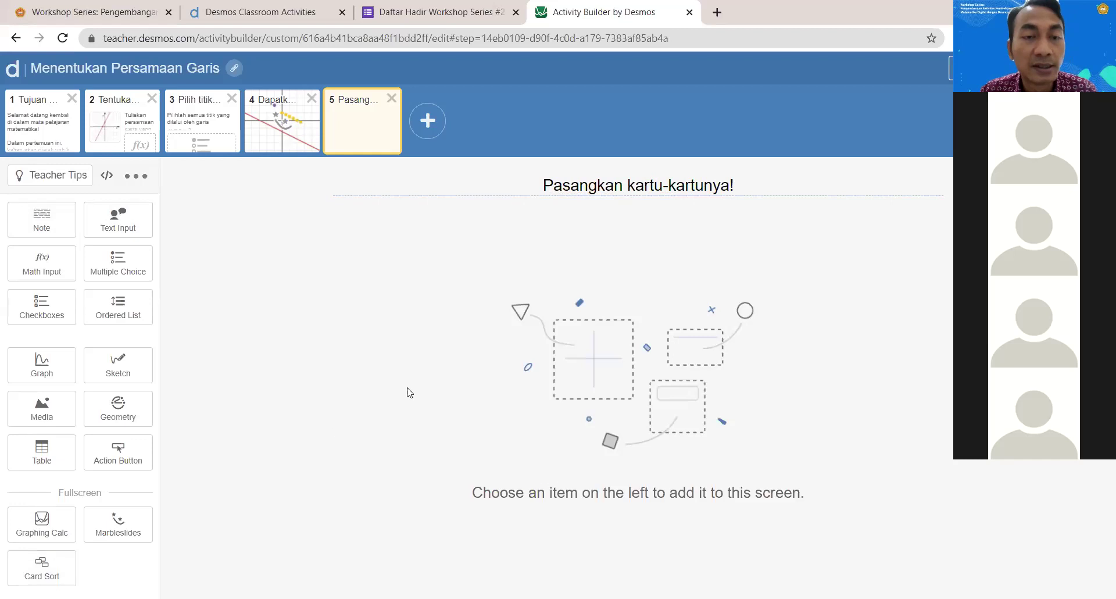
Step: Add a Card Sort to the fifth screen and create its first graph card with the line y = x
click(56, 575)
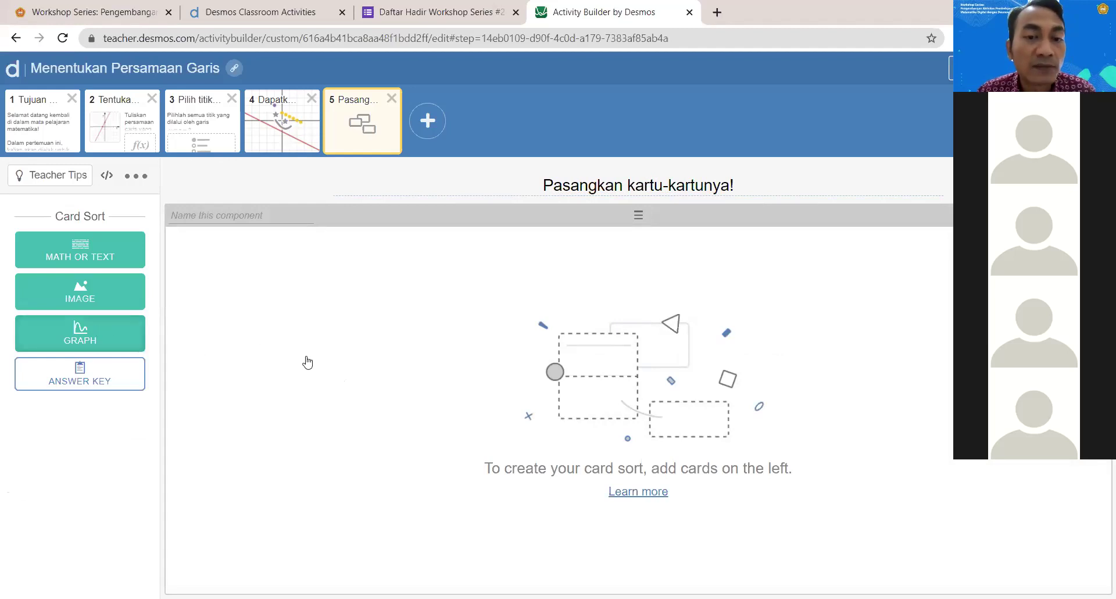
click(99, 333)
click(166, 166)
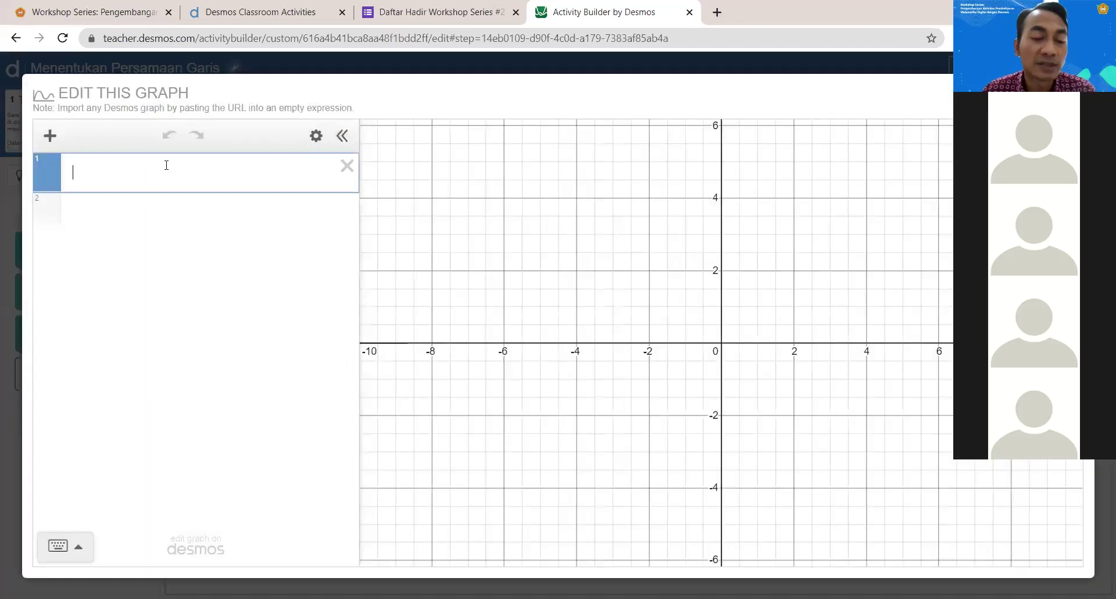
text(y=x)
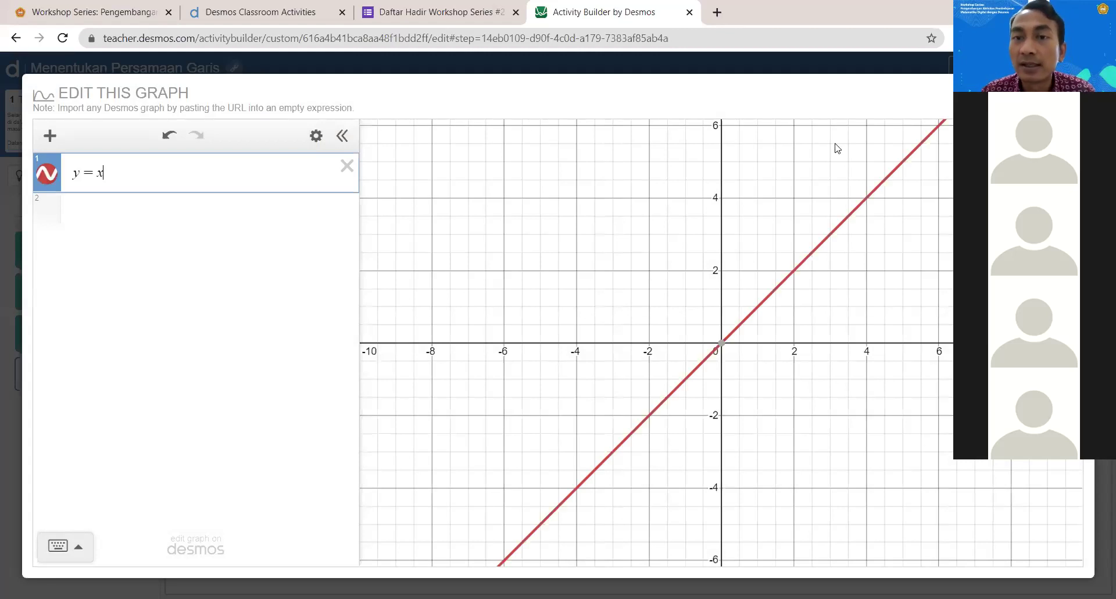
Step: Show arrows only on the positive ends of the y = x graph's axes, label them x and y, and close the graph editor
click(1069, 134)
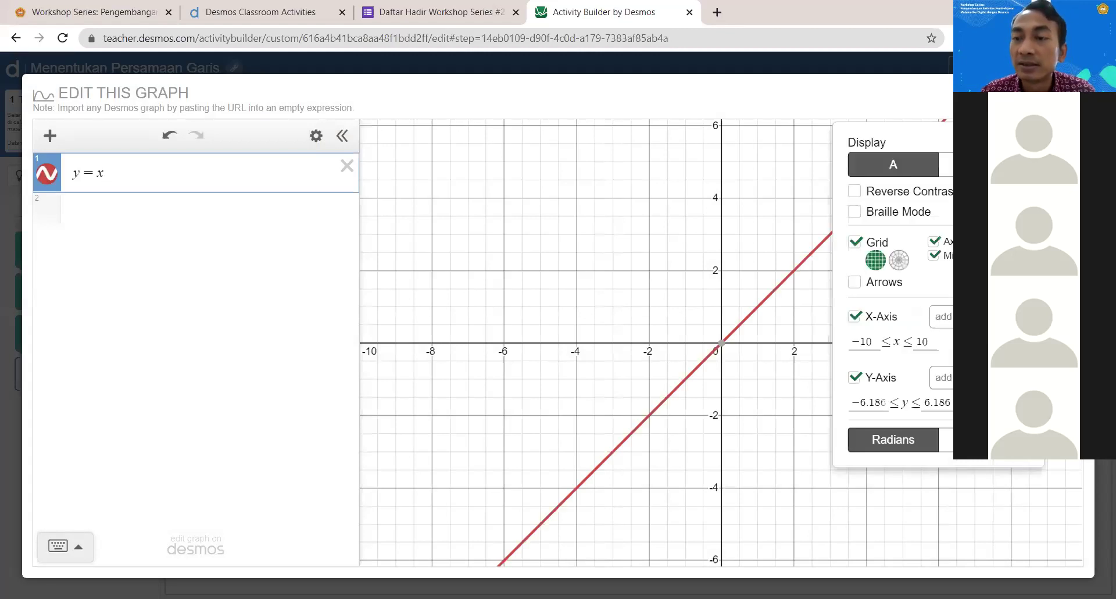
click(898, 299)
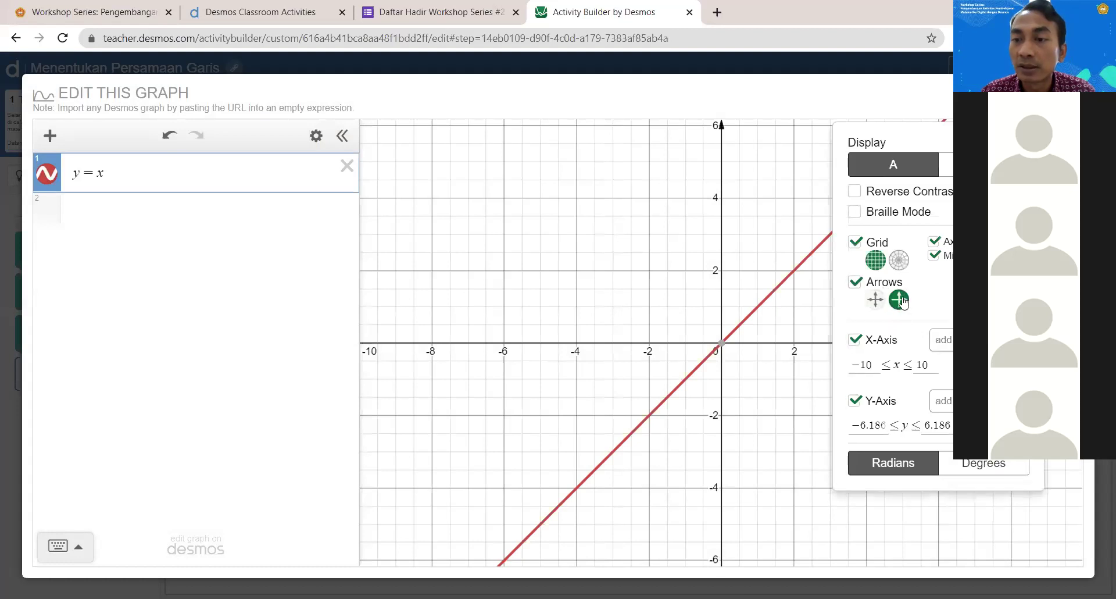
text(x)
click(941, 401)
text(y)
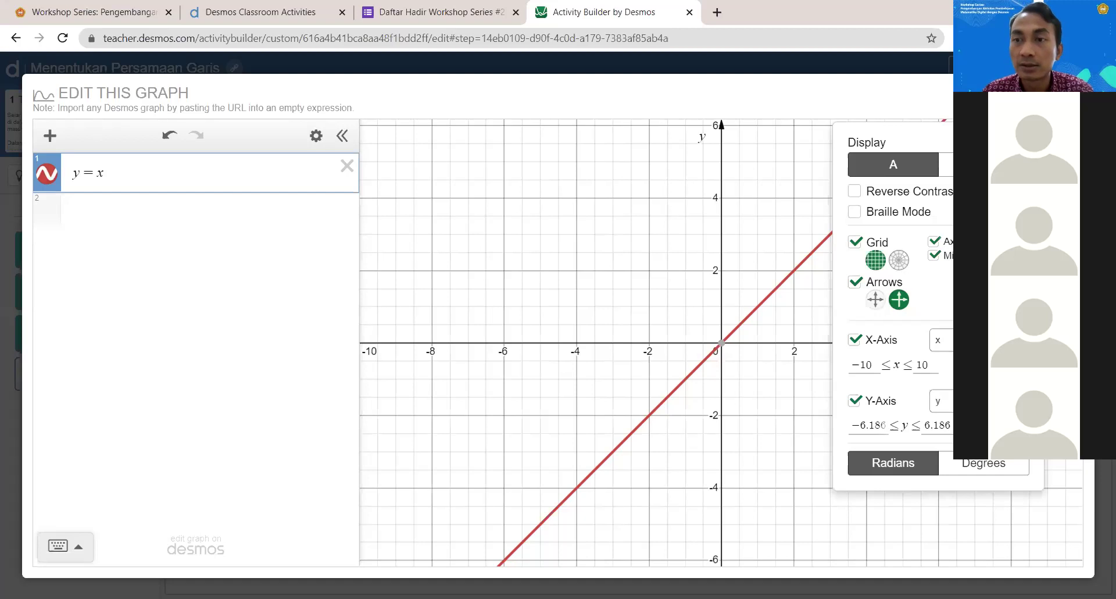
key(Escape)
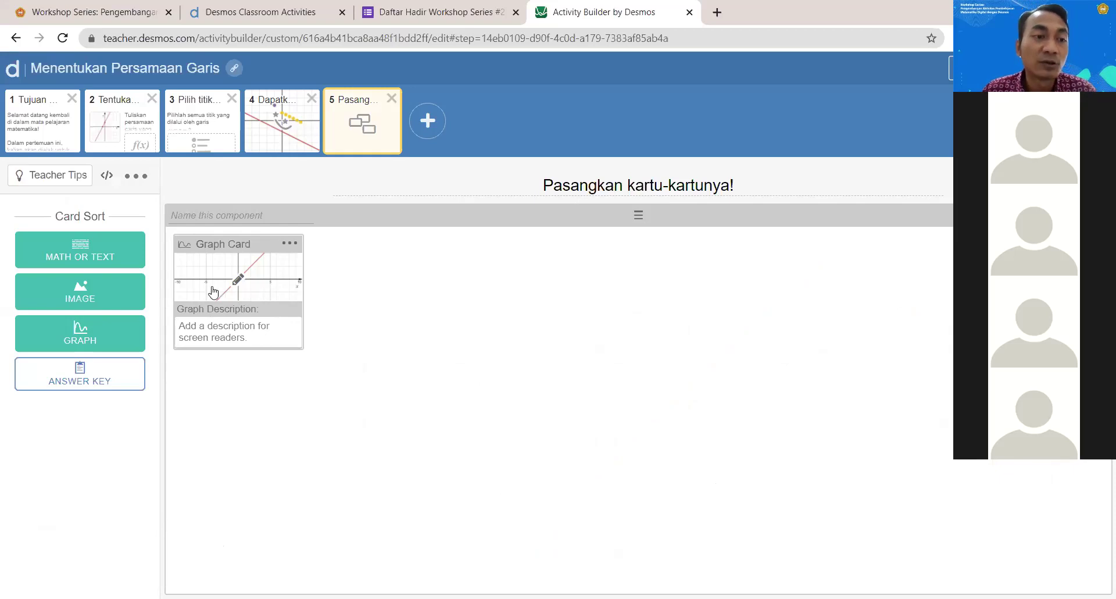
Step: Add a text card containing the math expression y = x
click(77, 256)
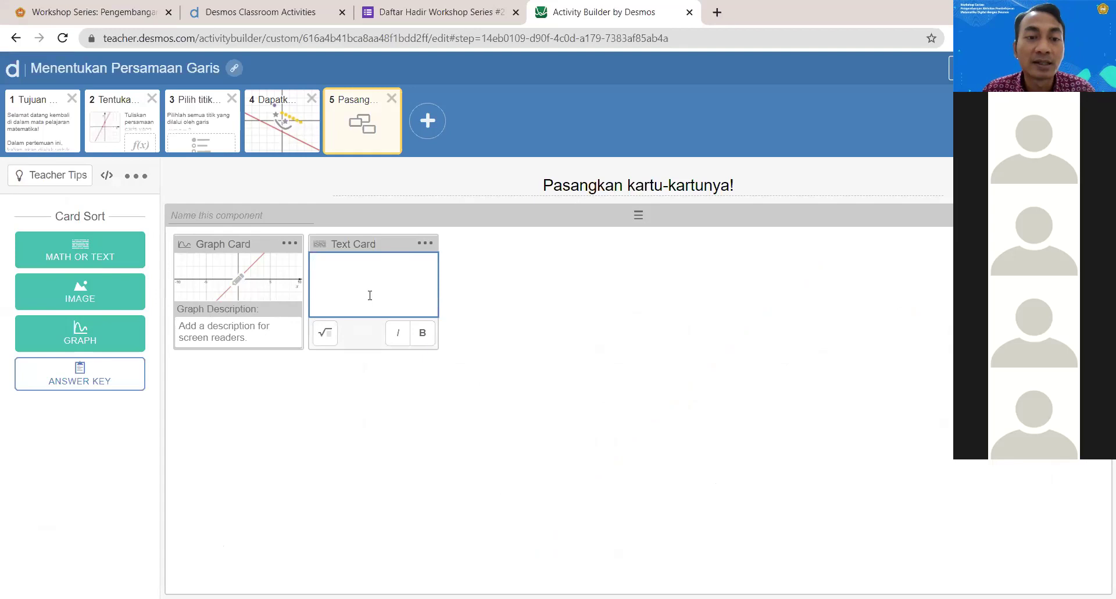
click(325, 337)
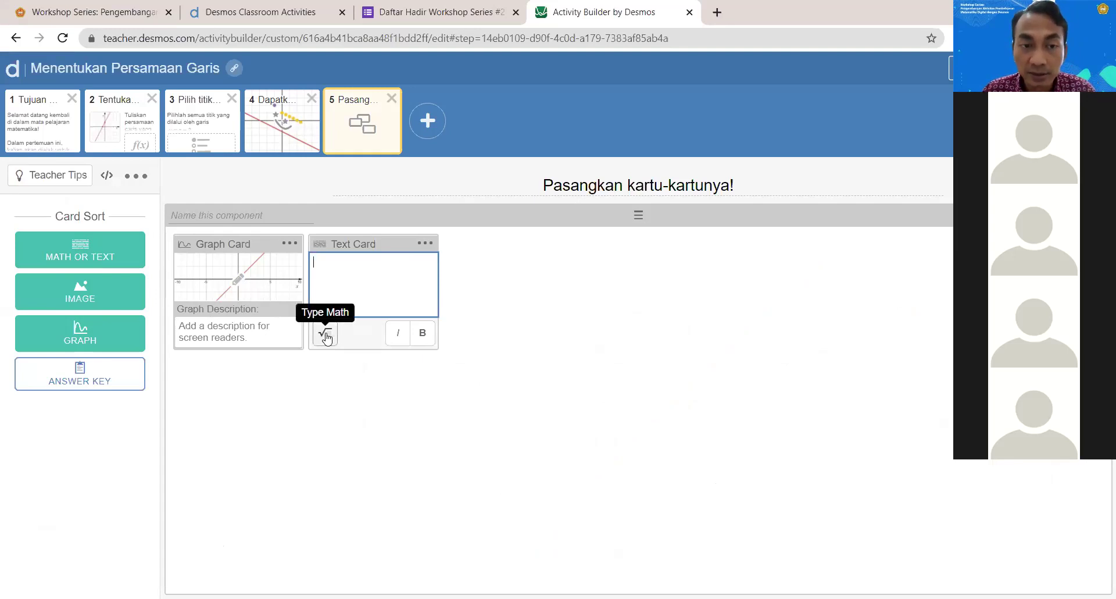
text(y=x)
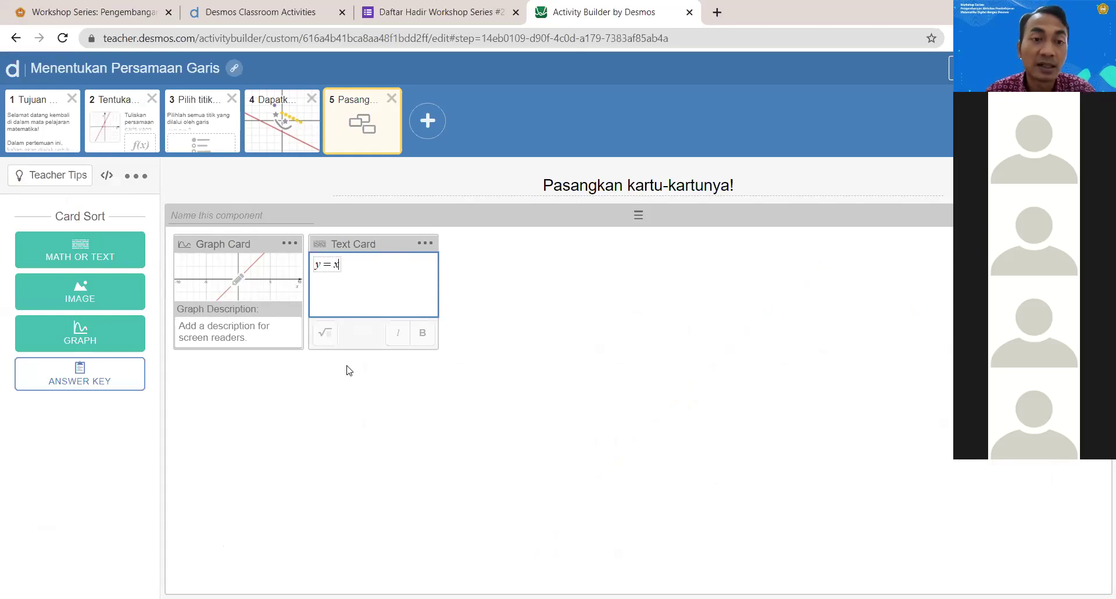
click(472, 304)
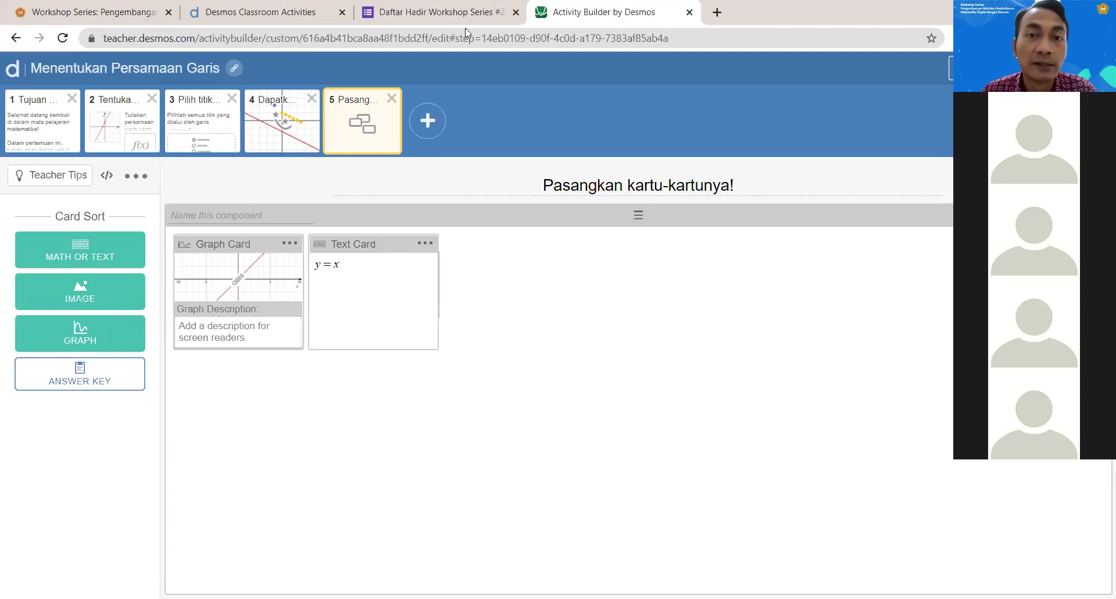
Step: Add a second graph card to the card sort and plot the line y = x + 5
click(82, 336)
click(129, 174)
text(y=x+)
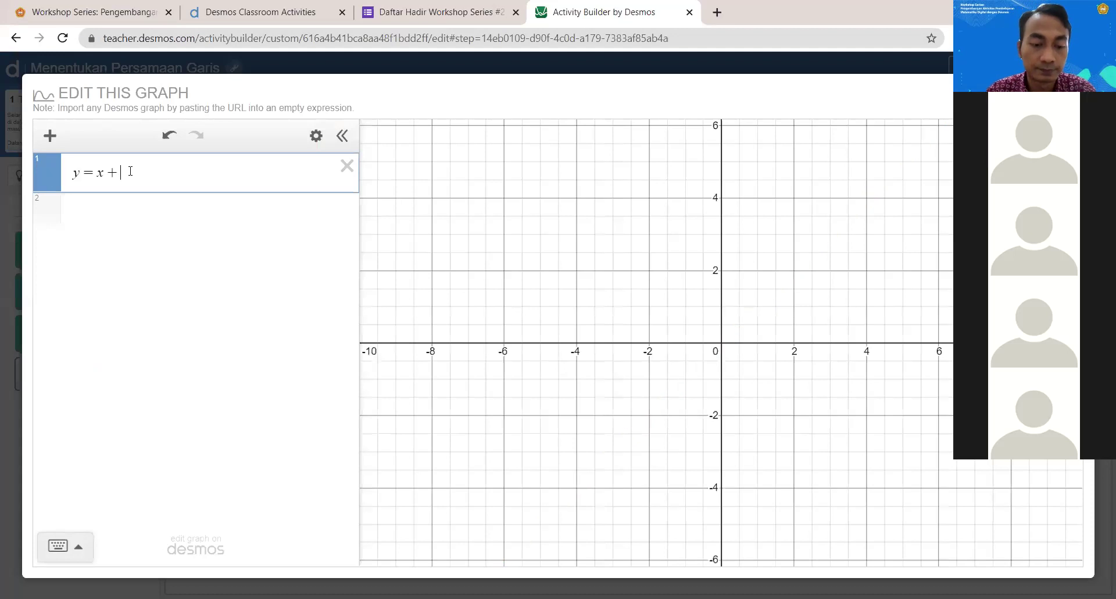
text(5)
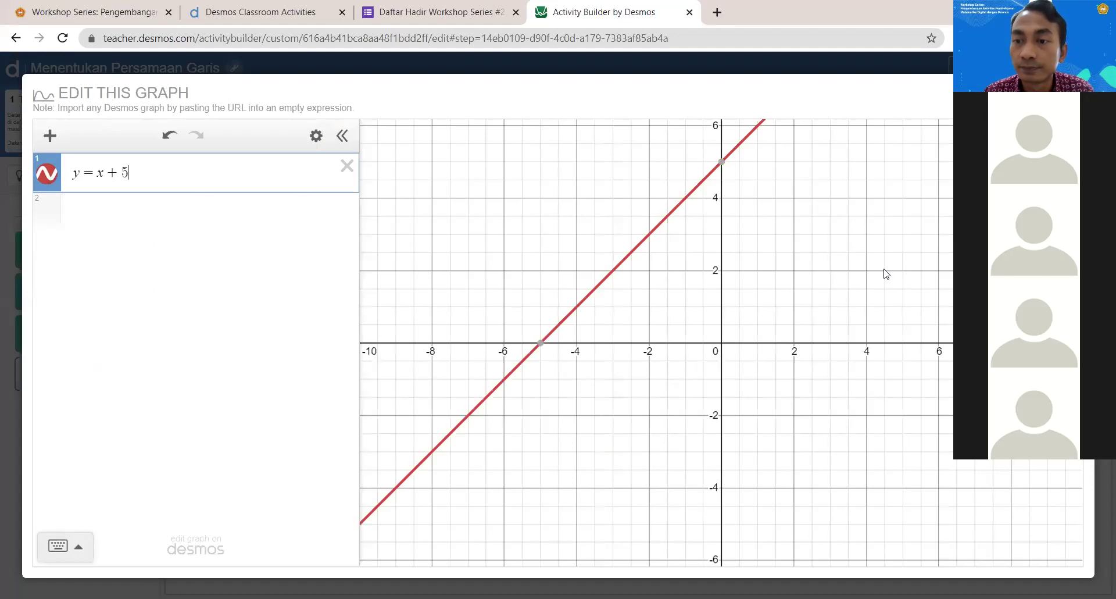
Step: Give the y = x + 5 graph positive-only axis arrows and the axis labels x and y, then close its editor
click(1069, 135)
click(899, 299)
text(x)
text(y)
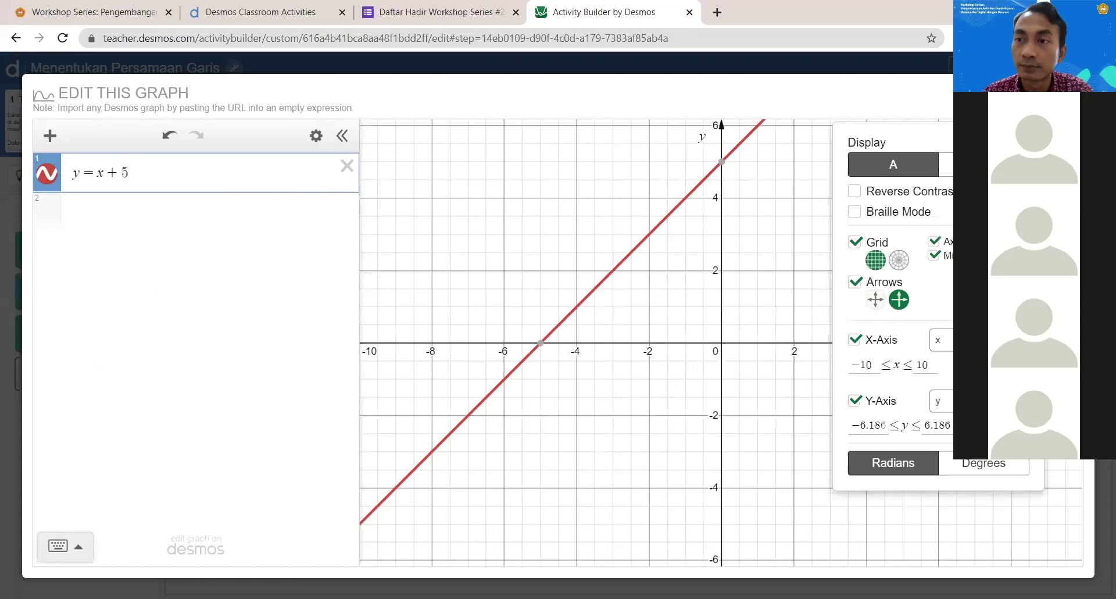
key(Escape)
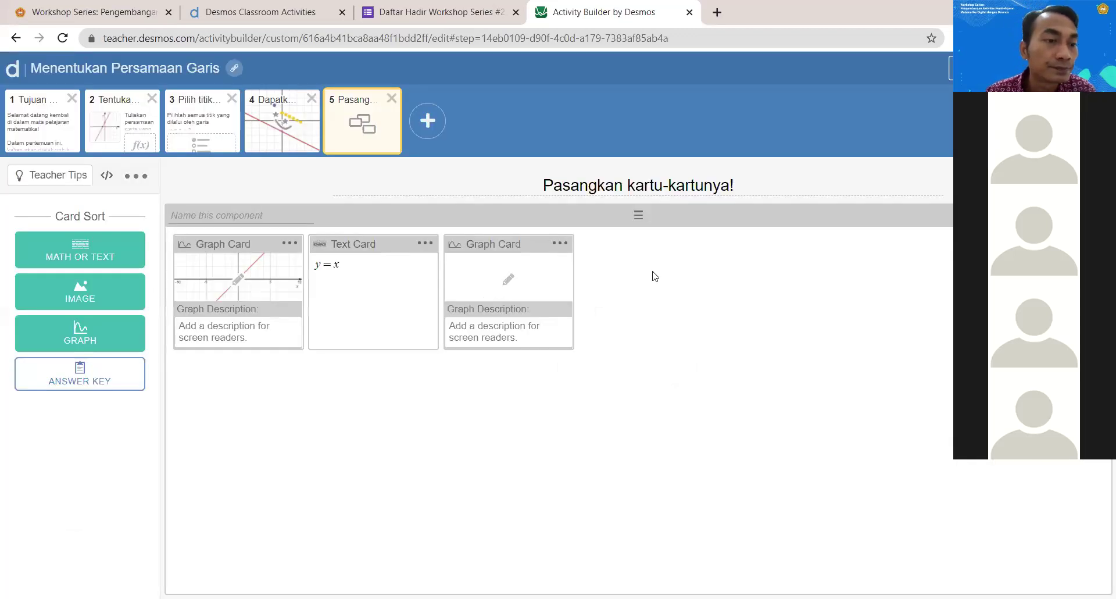
Step: Add a text card containing the math expression y = x + 5
click(89, 248)
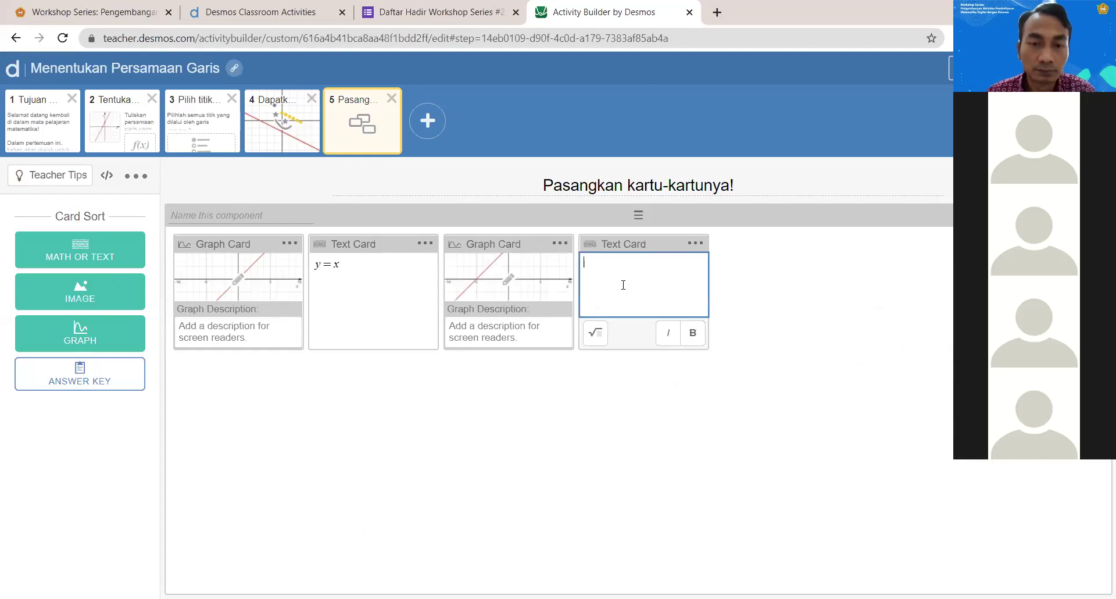
click(596, 334)
text(y=)
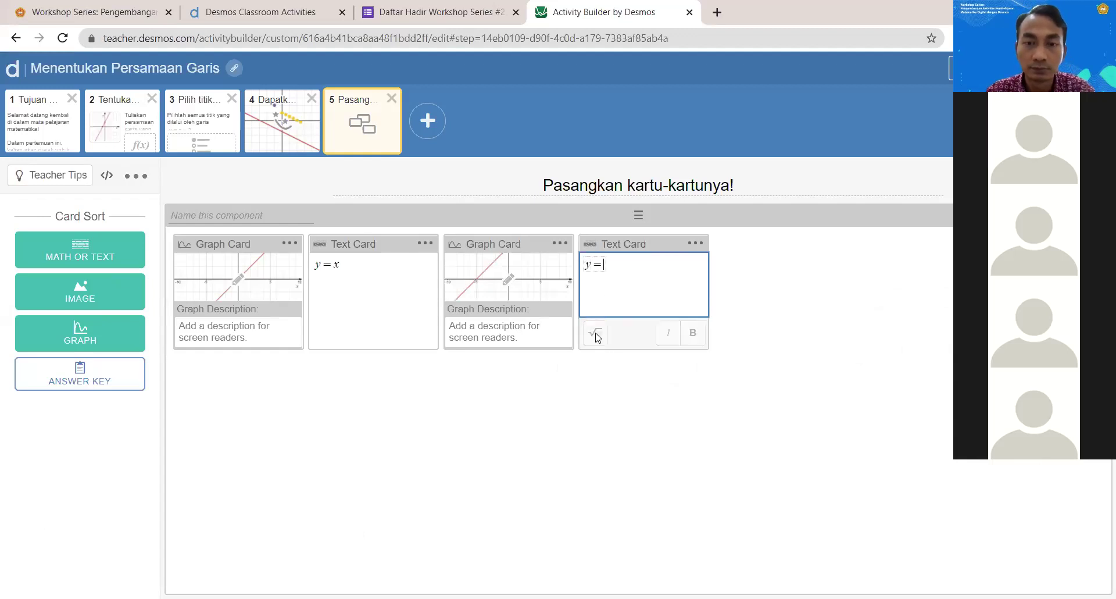
text(x+5)
click(557, 420)
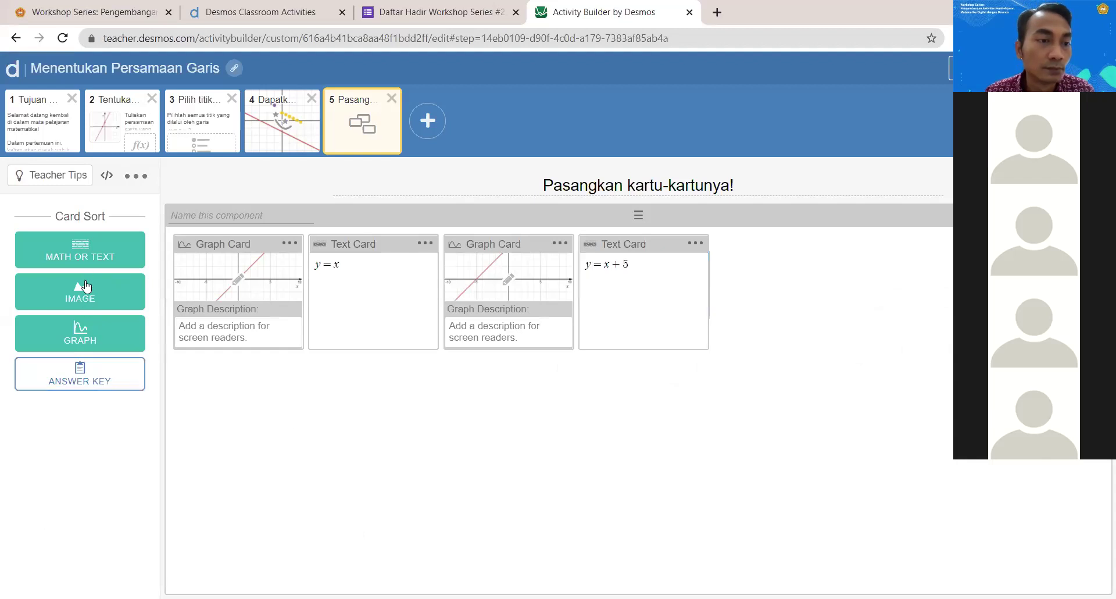
Step: Add a third graph card to the card sort and plot the line y = −x − 2
click(95, 327)
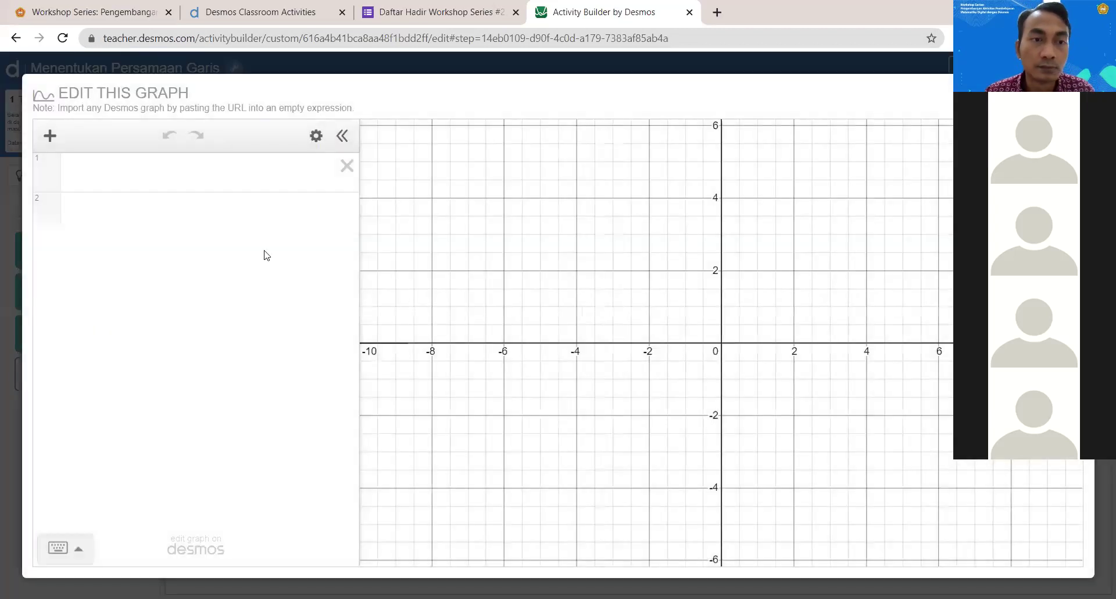
text(y=-)
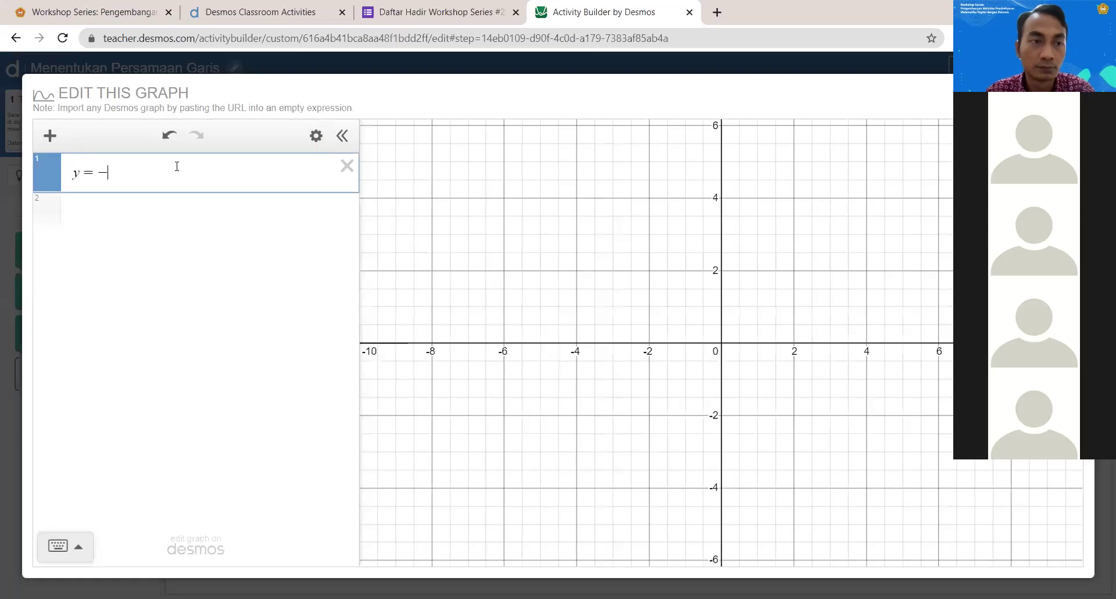
text(x-2)
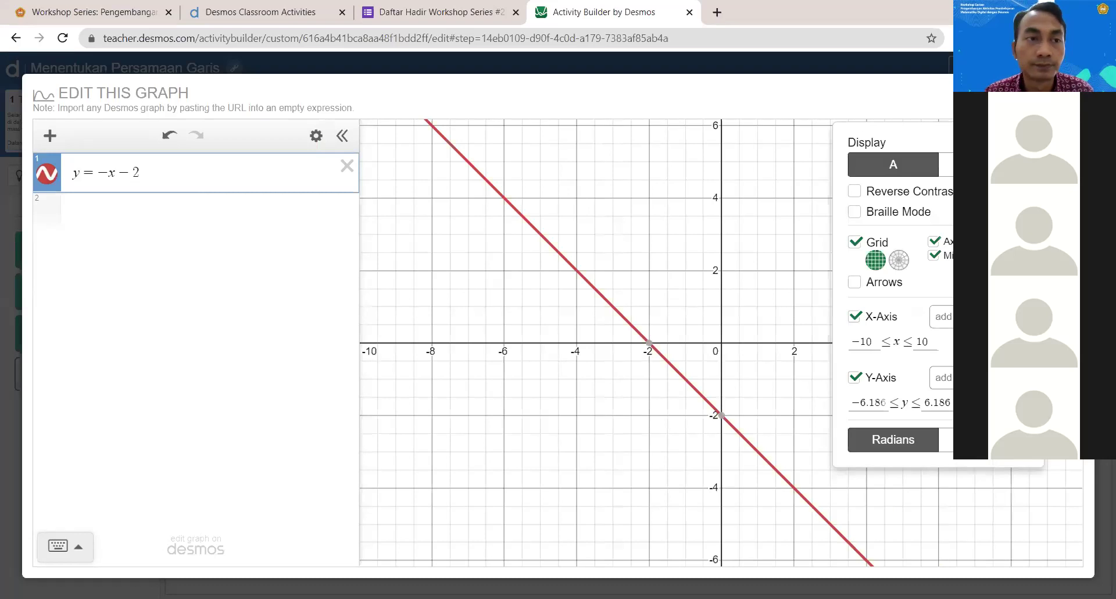
Step: Set positive-only axis arrows and the labels x and y on the y = −x − 2 graph, and reopen the saved card to check it
click(855, 282)
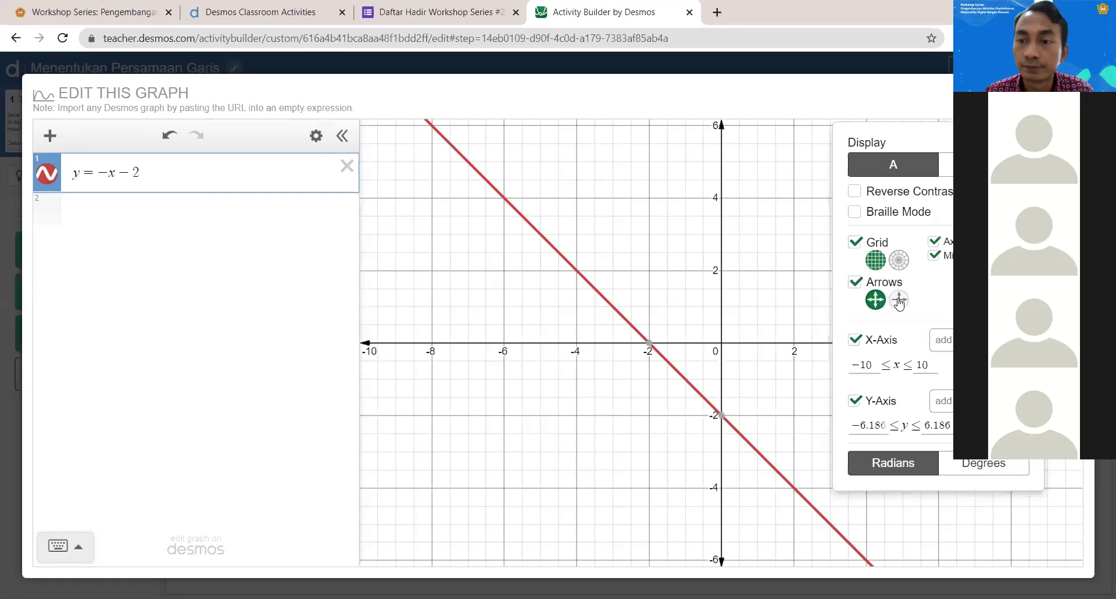
click(950, 341)
text(x)
key(Tab)
text(y)
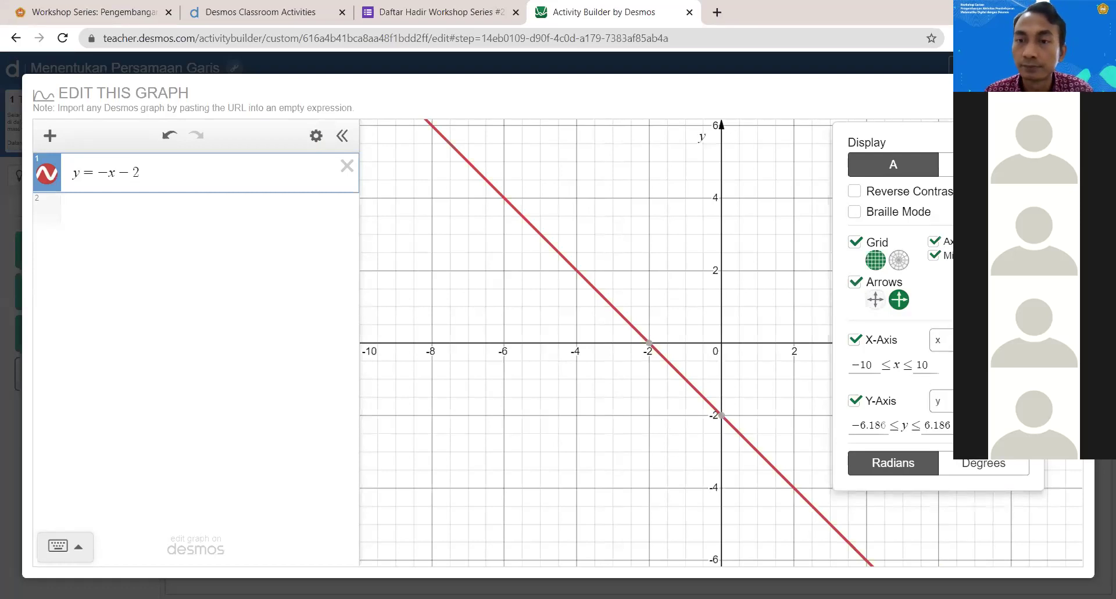
key(Escape)
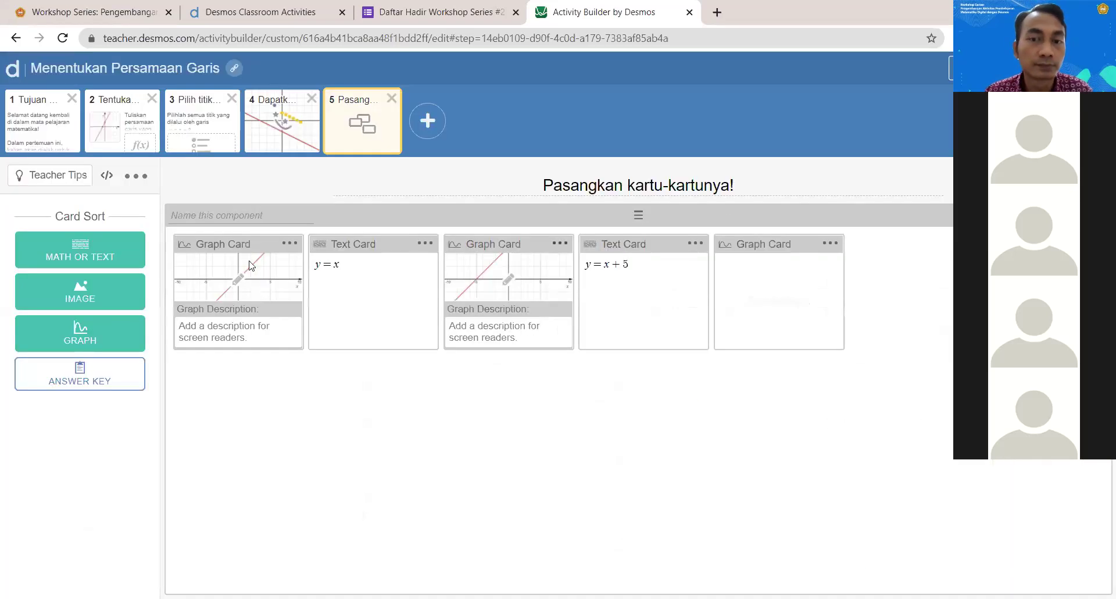
click(768, 278)
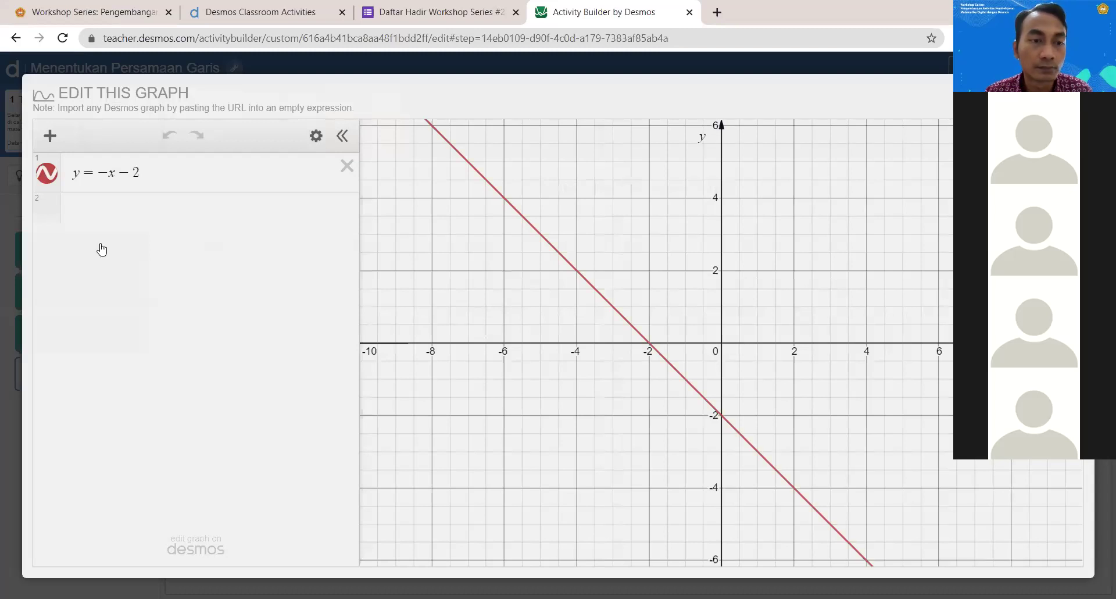
Step: Close the graph editor and fill the new text card with the math expression y = −x − 2
key(Escape)
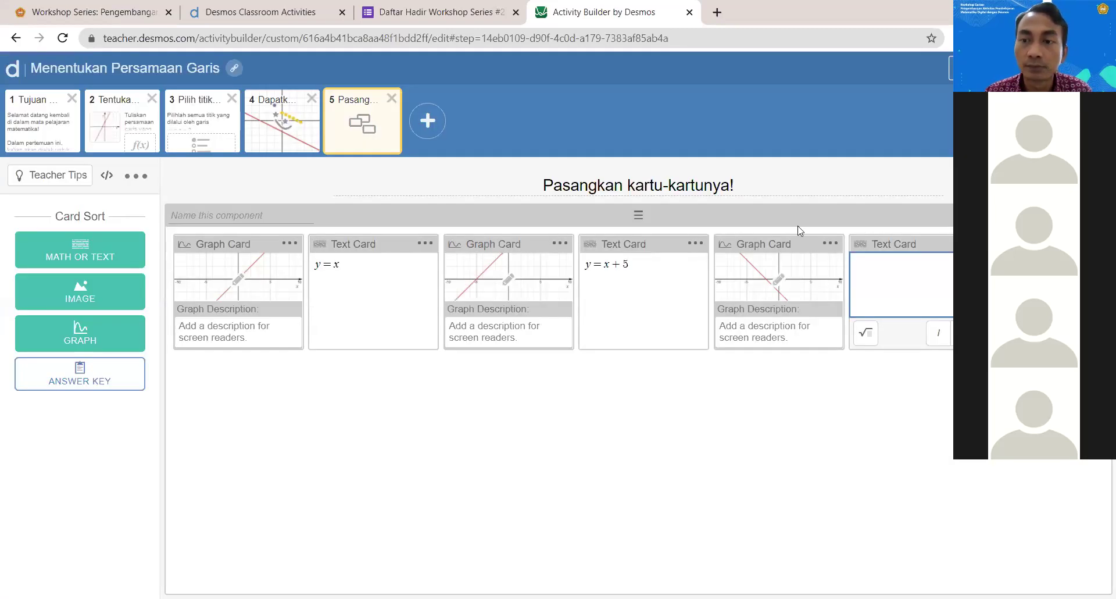
text(y)
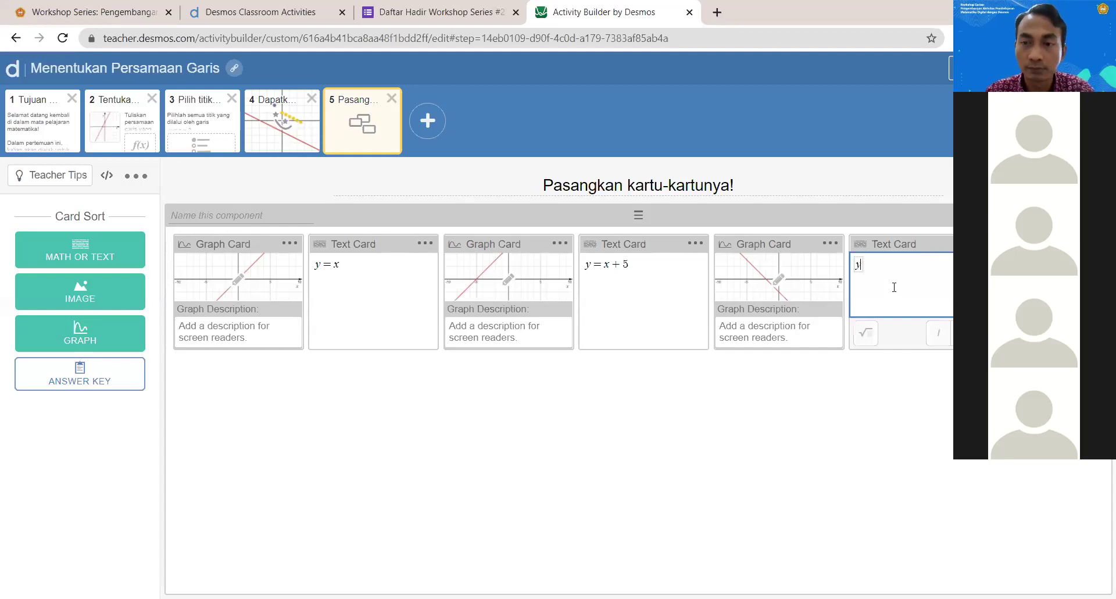
text(=-x-2)
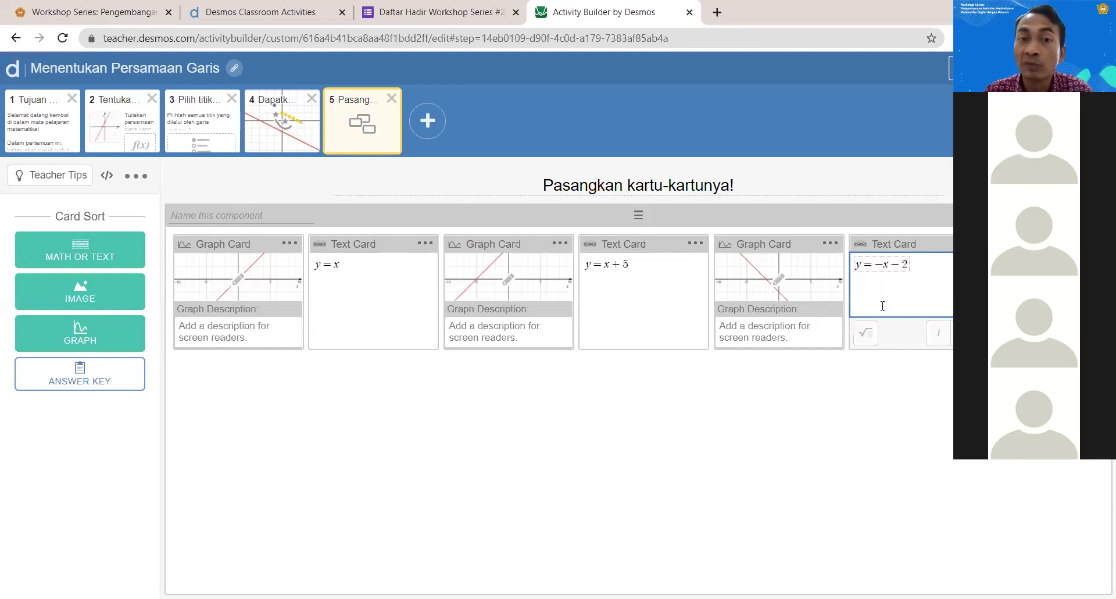
click(917, 456)
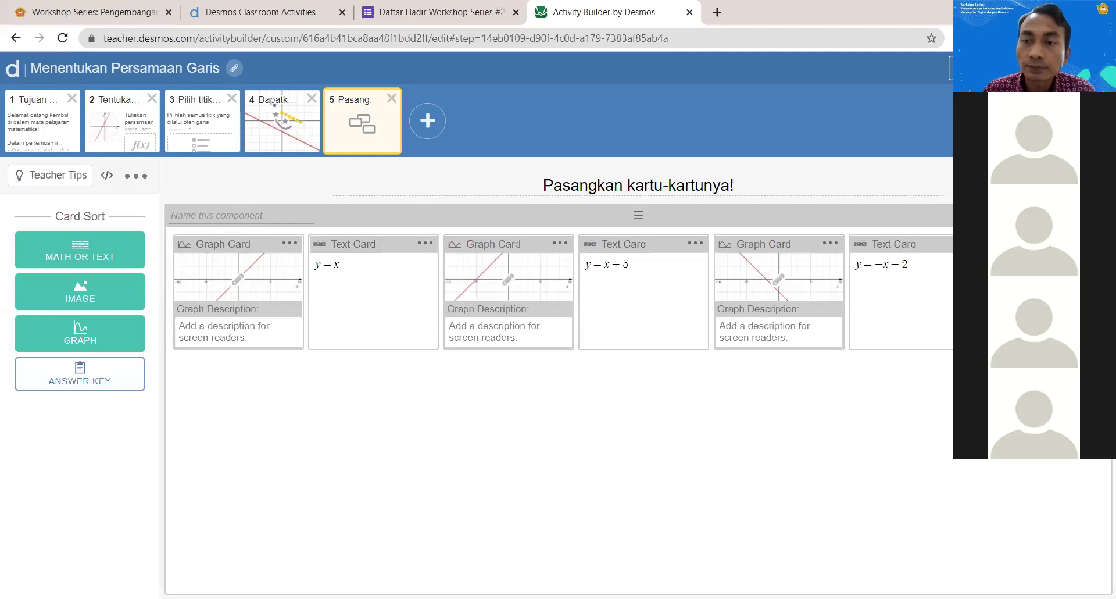
Step: Add an extra text card containing the math expression y = −x + 2, which matches none of the graphs
click(98, 259)
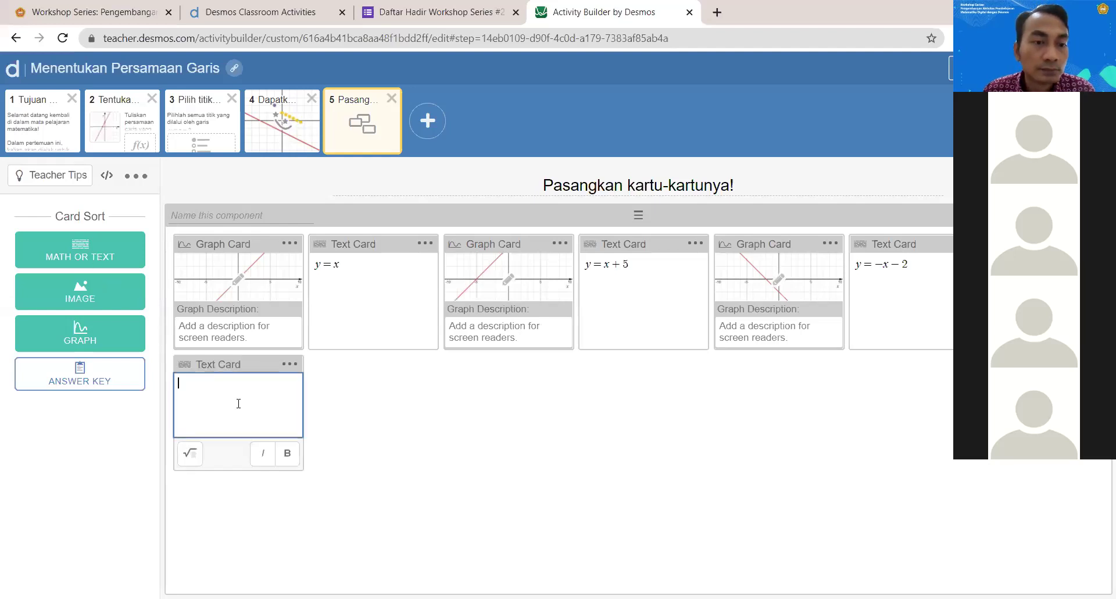
click(189, 457)
text(y=-)
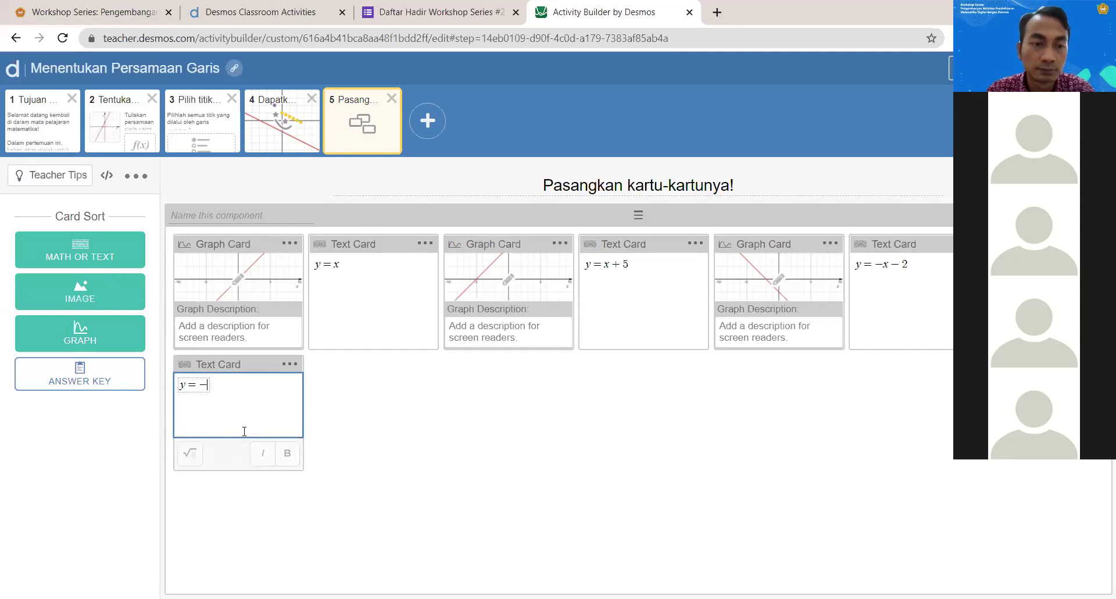
text(x+2)
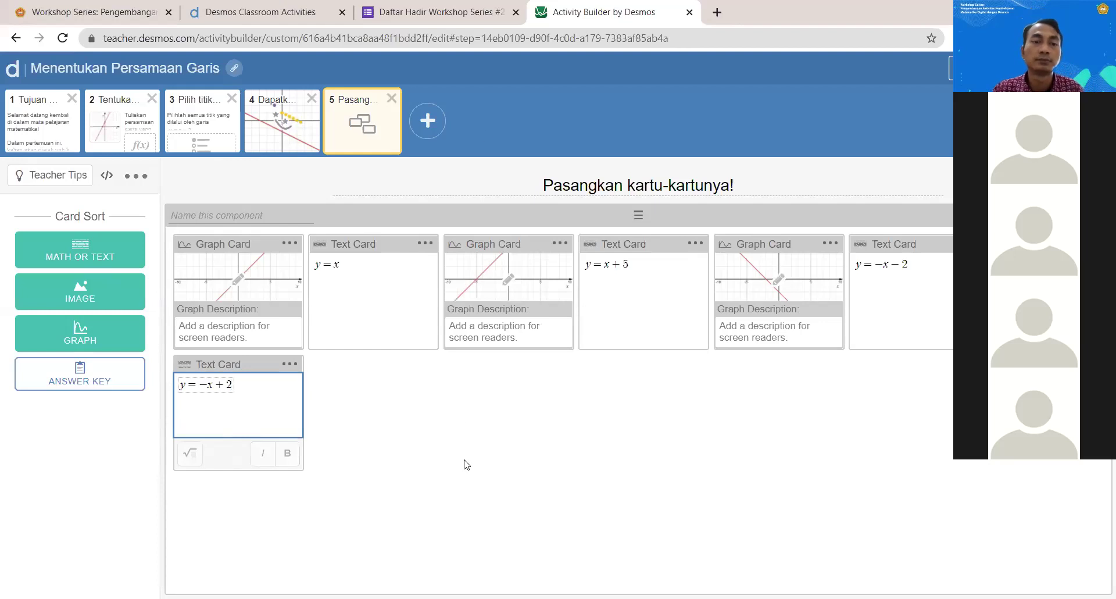
key(Escape)
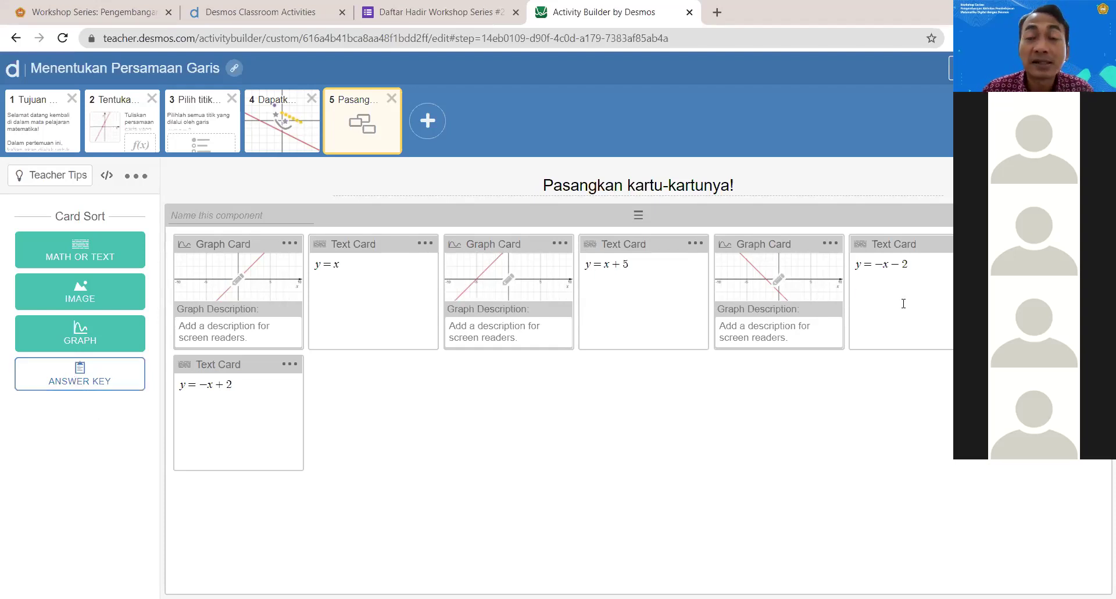
Step: Create the answer key by grouping the y = x, y = −x − 2 and y = x + 5 cards with their graphs, leaving y = −x + 2 ungrouped
click(110, 377)
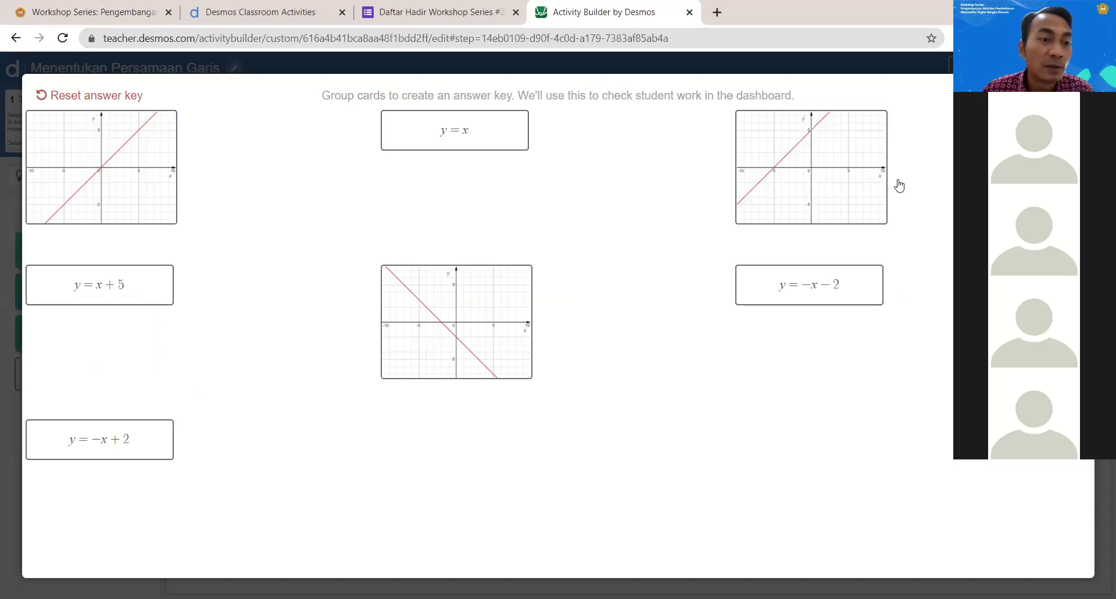
drag(102, 165, 256, 194)
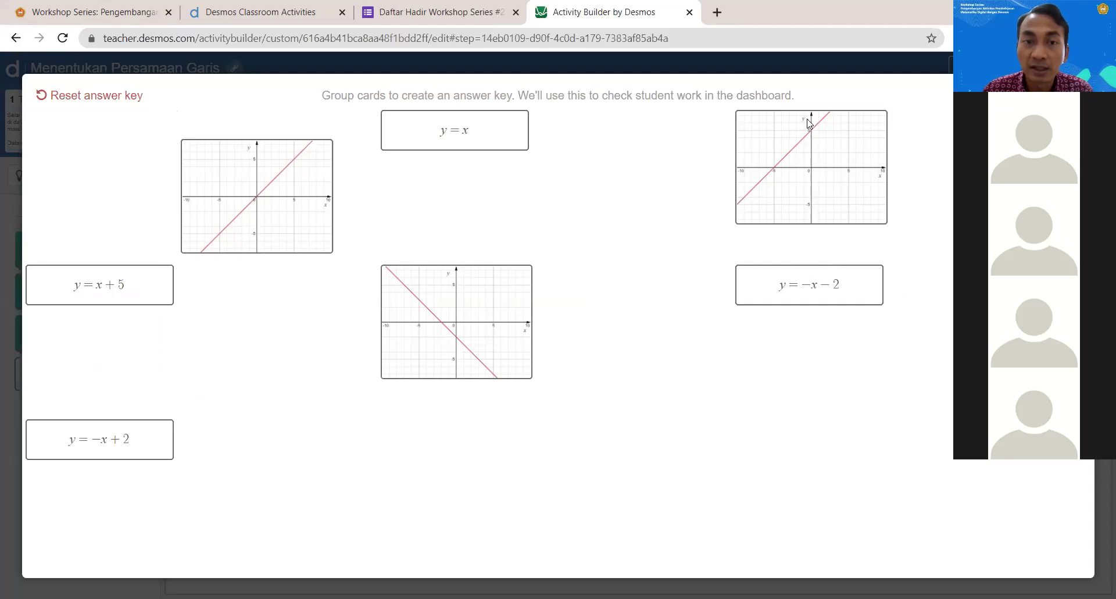
drag(482, 138, 304, 192)
drag(421, 329, 447, 219)
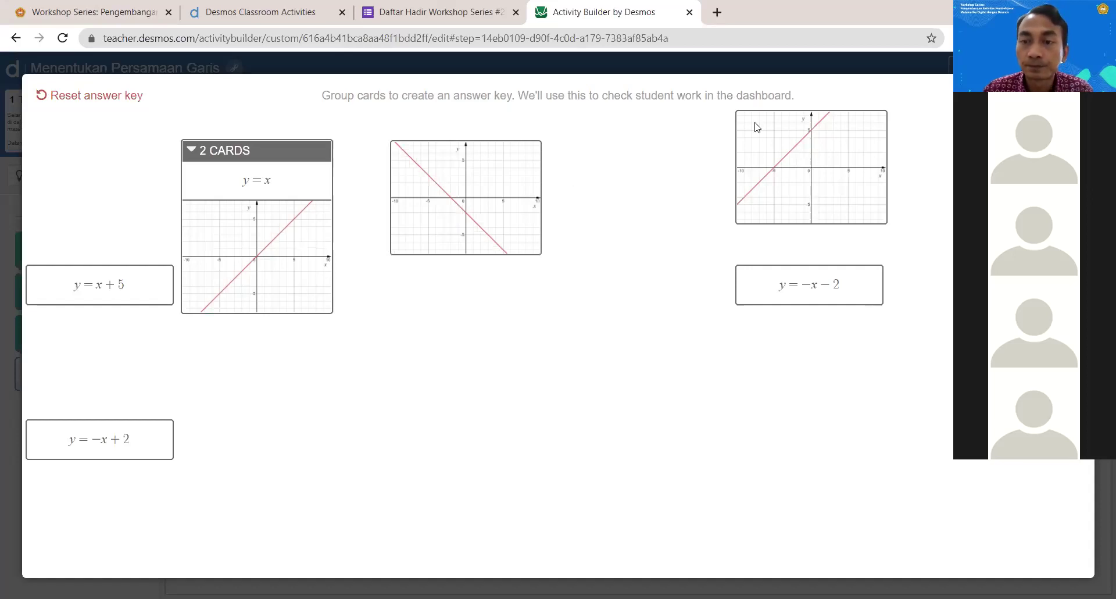
drag(835, 289, 511, 251)
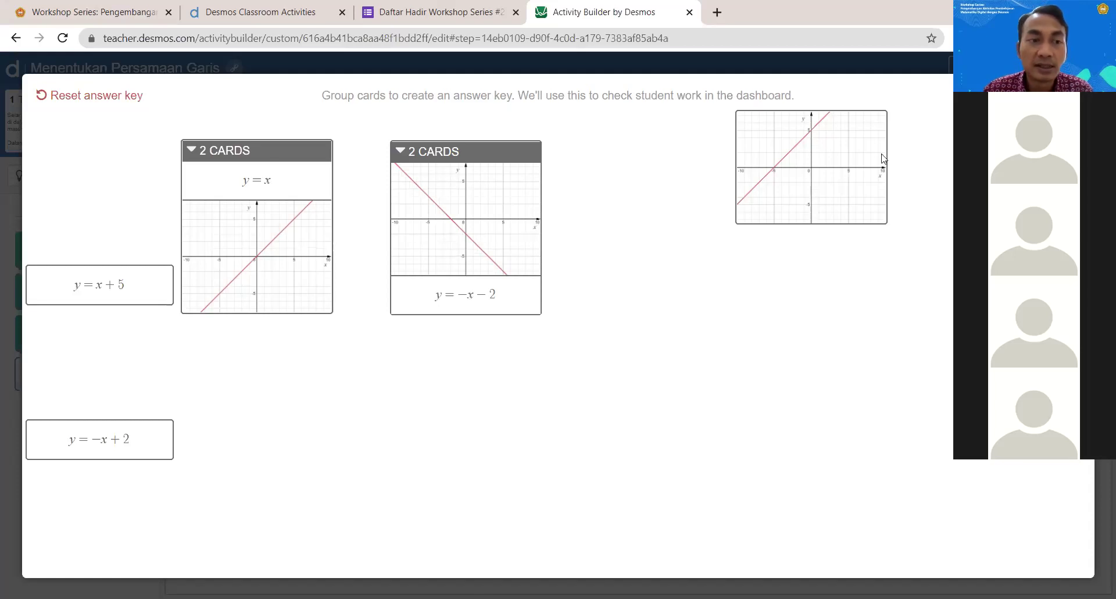
drag(76, 286, 795, 195)
drag(96, 437, 560, 358)
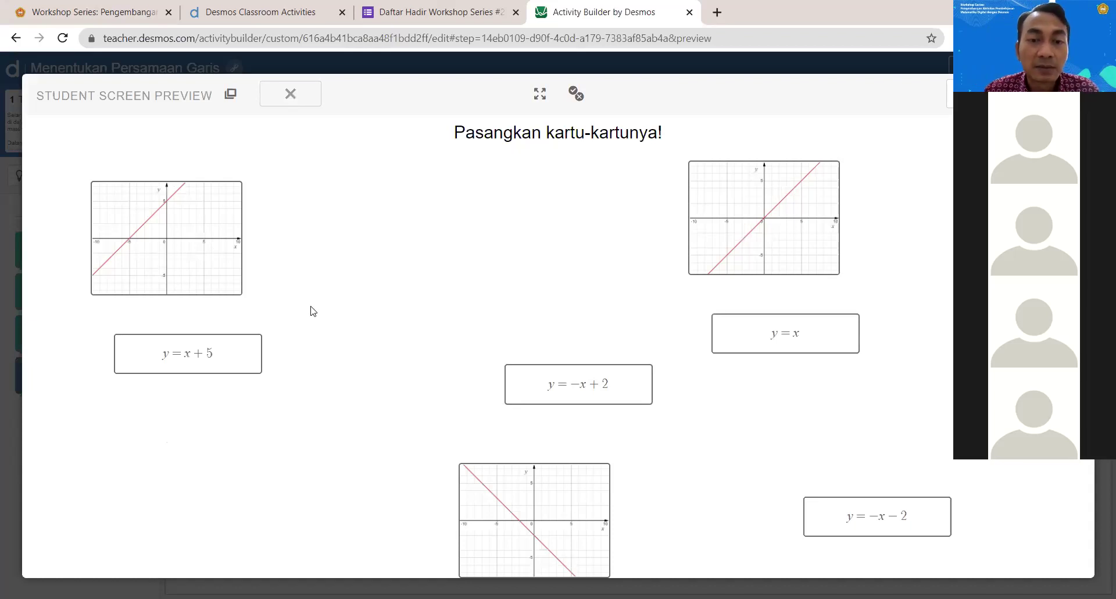
Step: Test the card sort in the student preview with a wrong match and all three correct matches, and return to the editor
drag(532, 526, 810, 376)
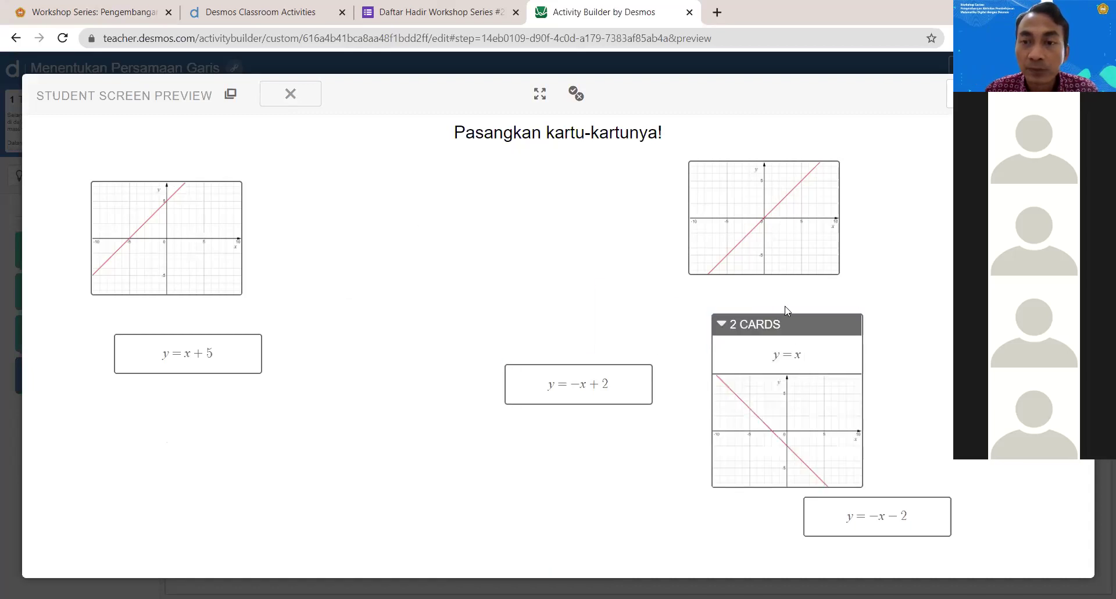
click(767, 416)
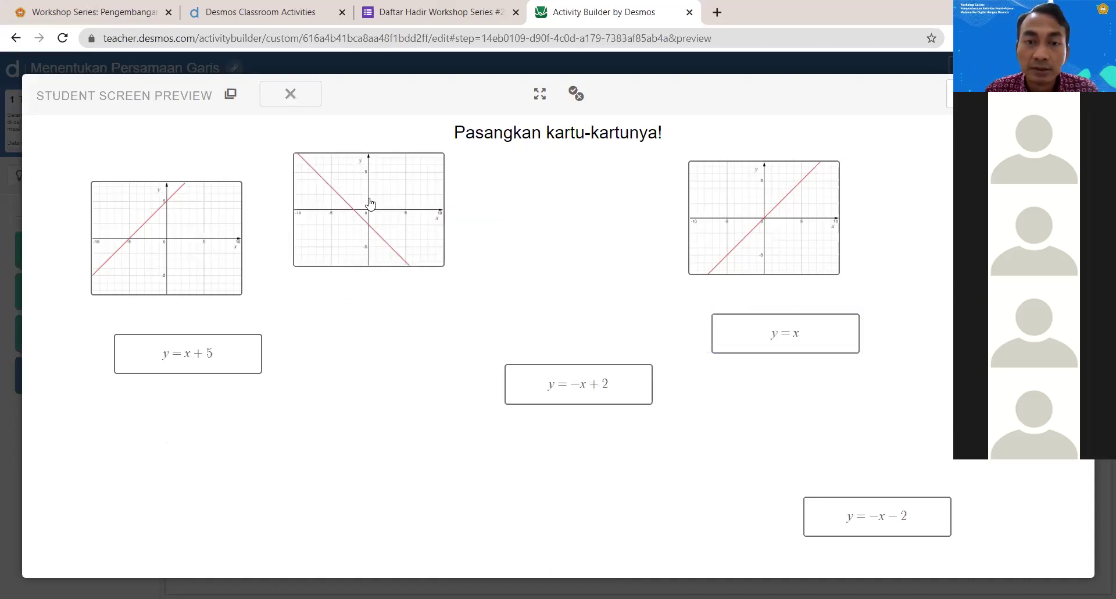
drag(773, 331, 771, 244)
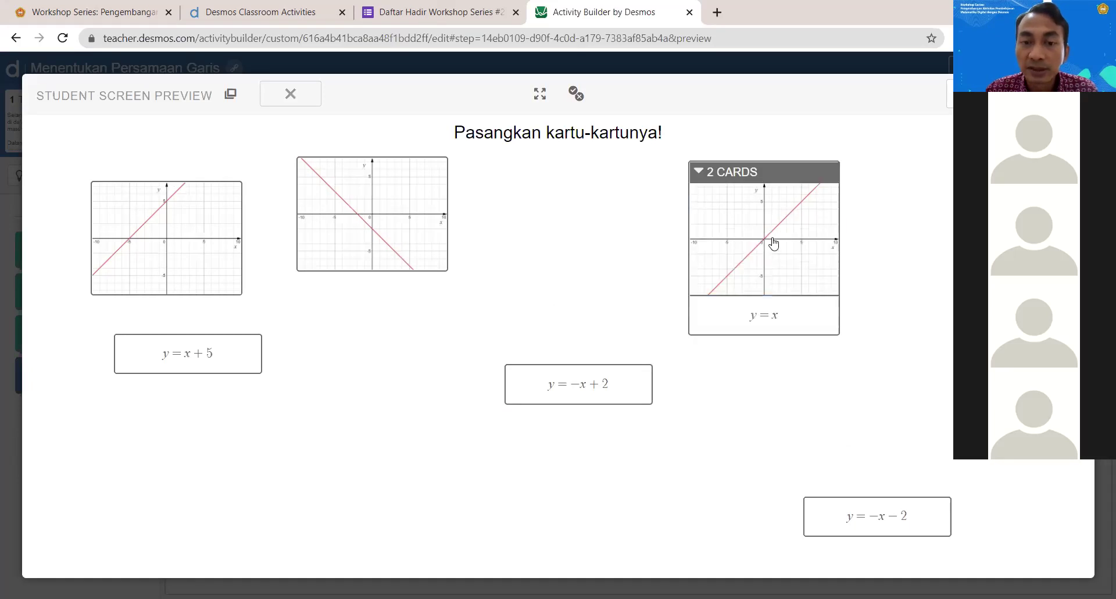
drag(229, 361, 217, 252)
drag(902, 517, 331, 228)
drag(407, 304, 374, 215)
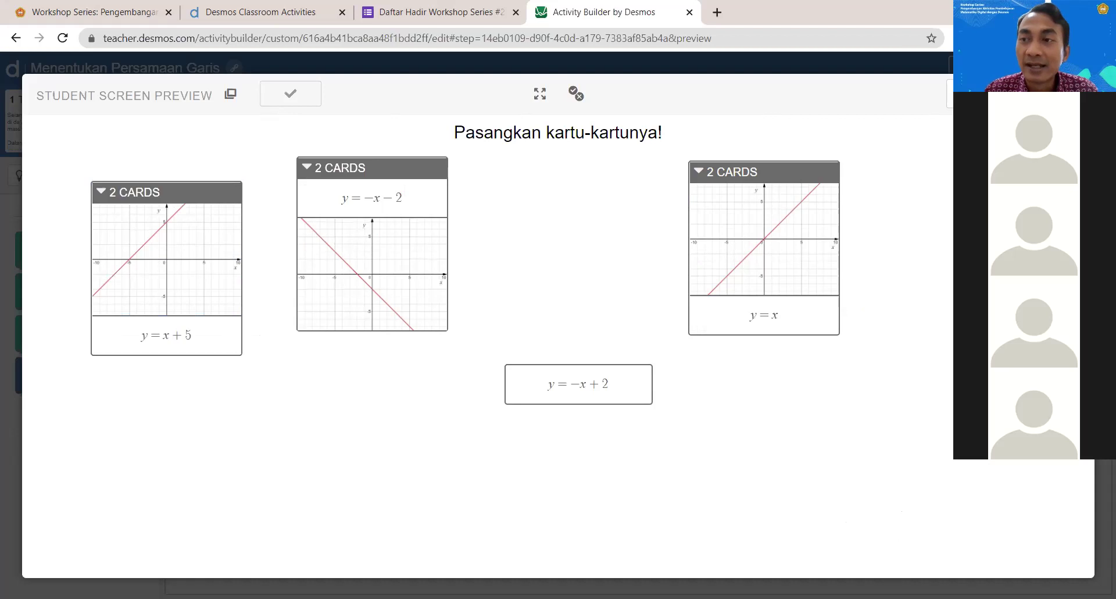
key(Escape)
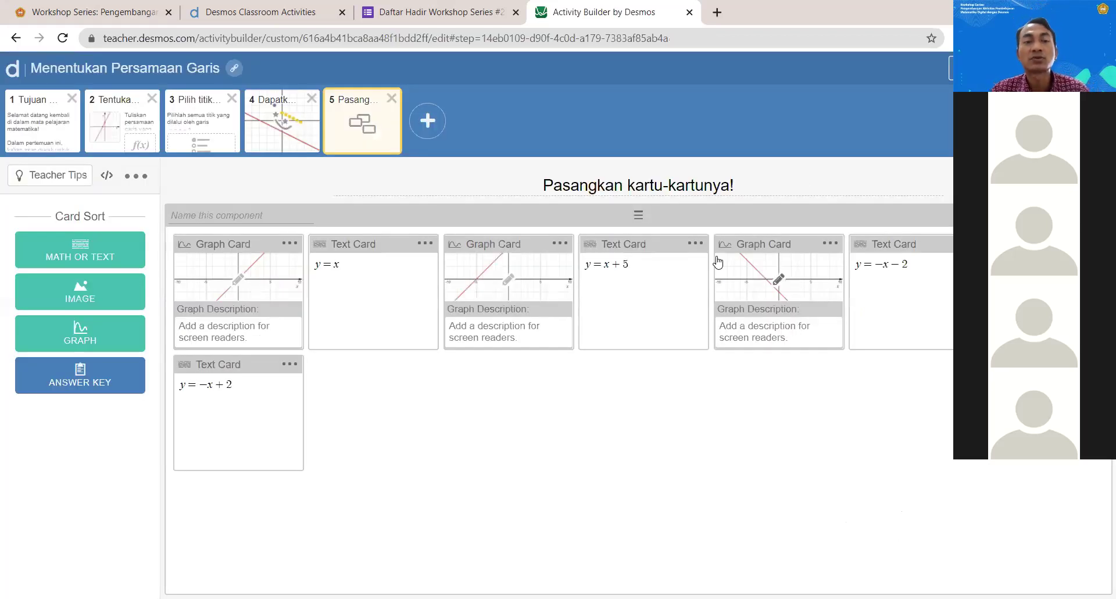
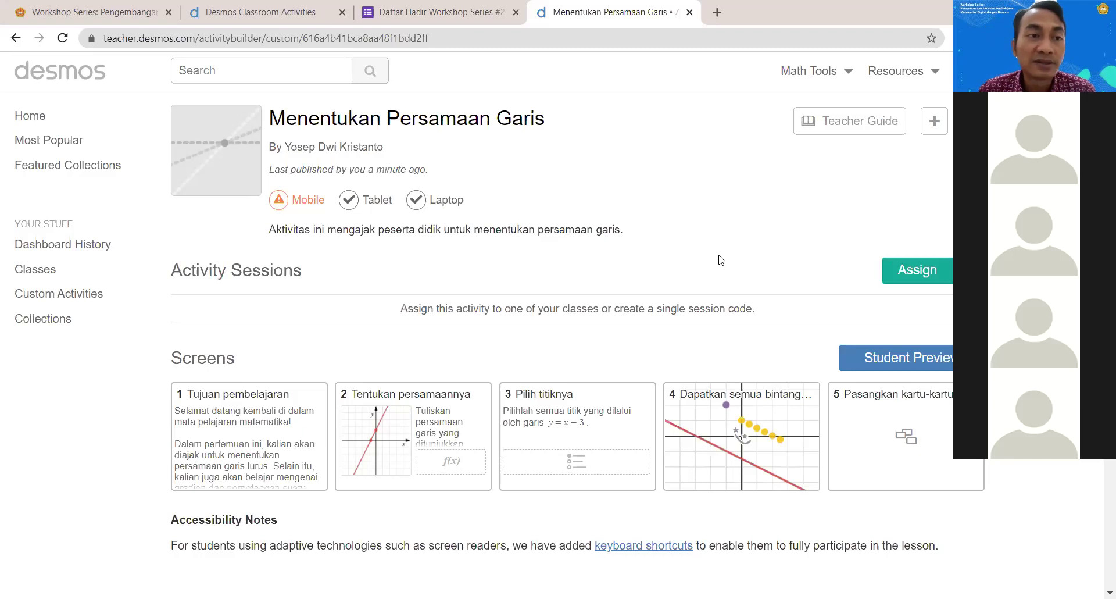
Step: Open the most popular Desmos activities and look through the whole list as a source of ready-made examples
click(74, 147)
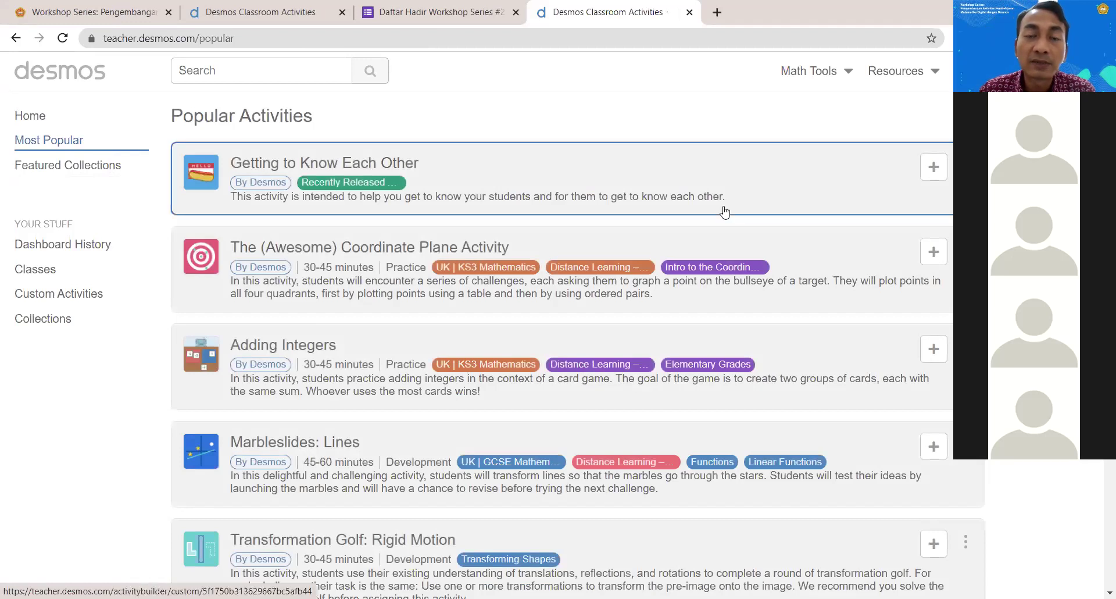
scroll(725, 212, down, 7)
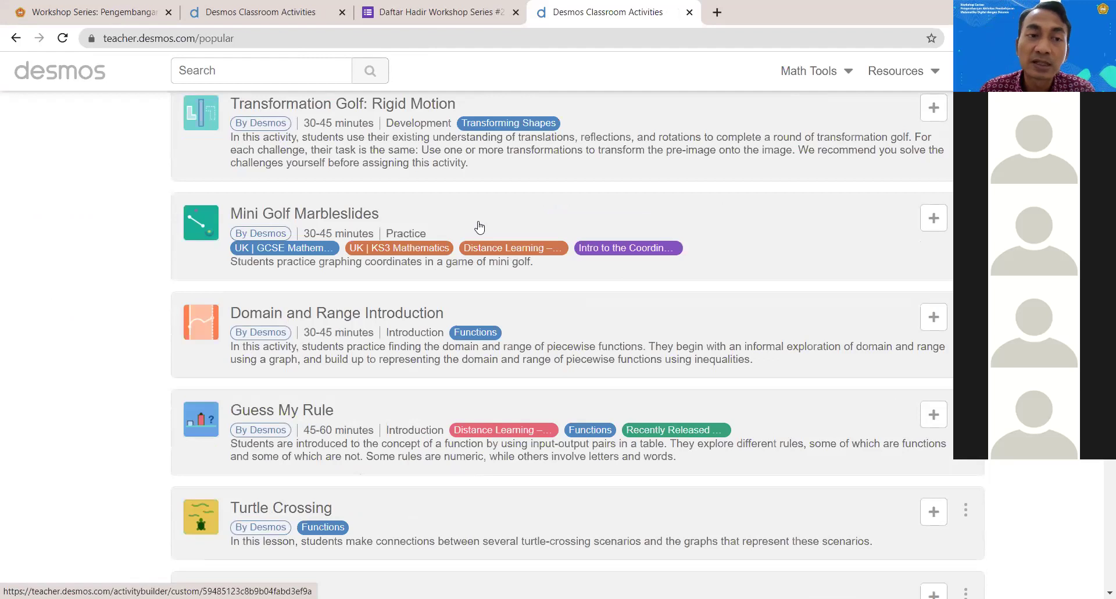
scroll(478, 225, down, 10)
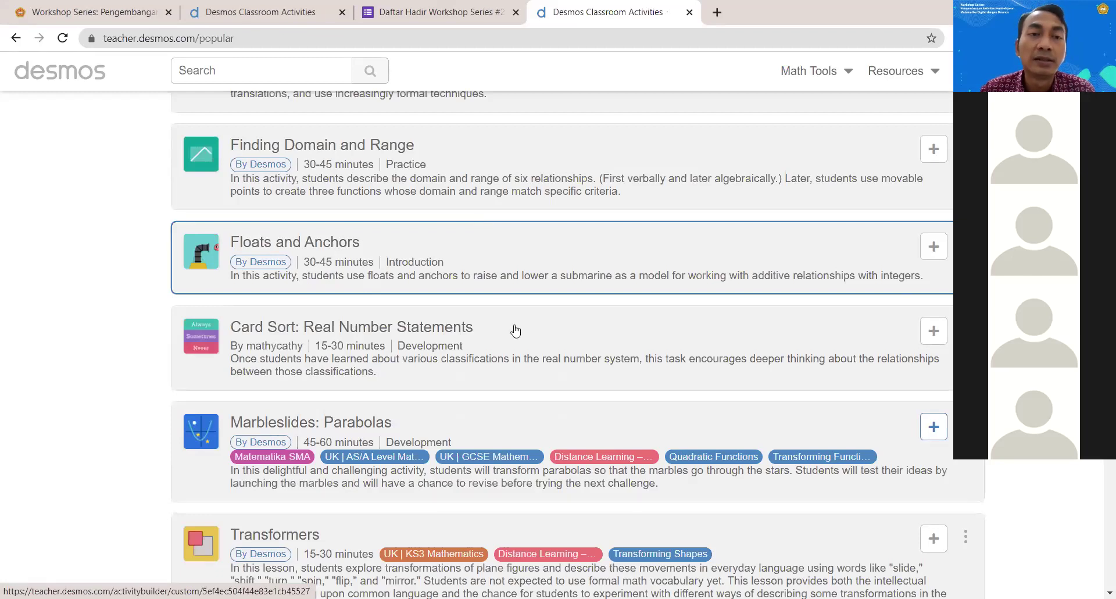
scroll(514, 327, up, 2)
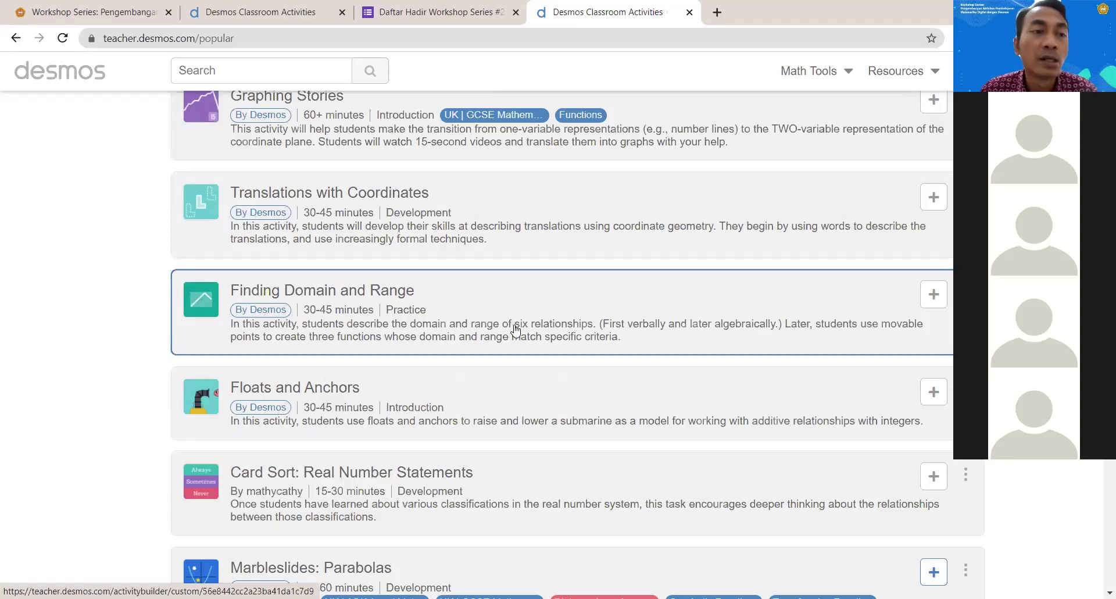
scroll(515, 330, up, 10)
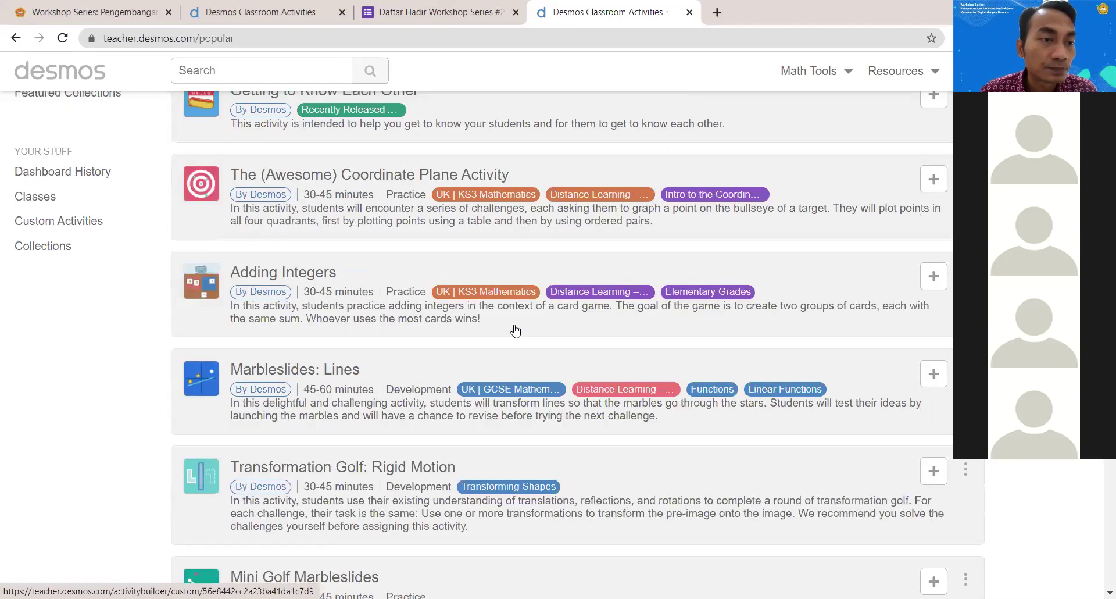
scroll(515, 330, up, 1)
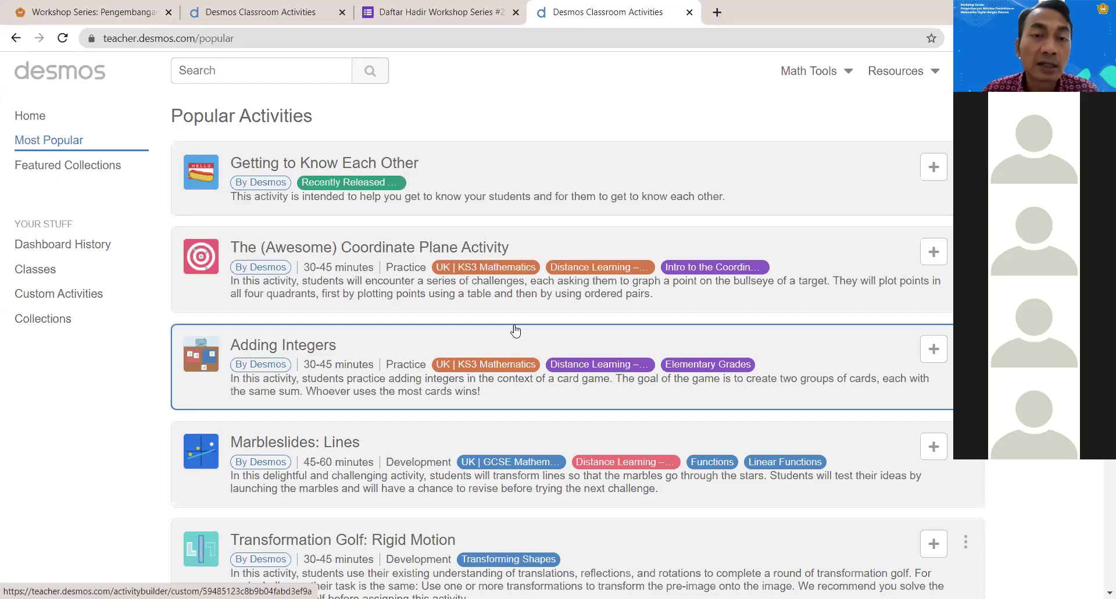
scroll(617, 295, down, 20)
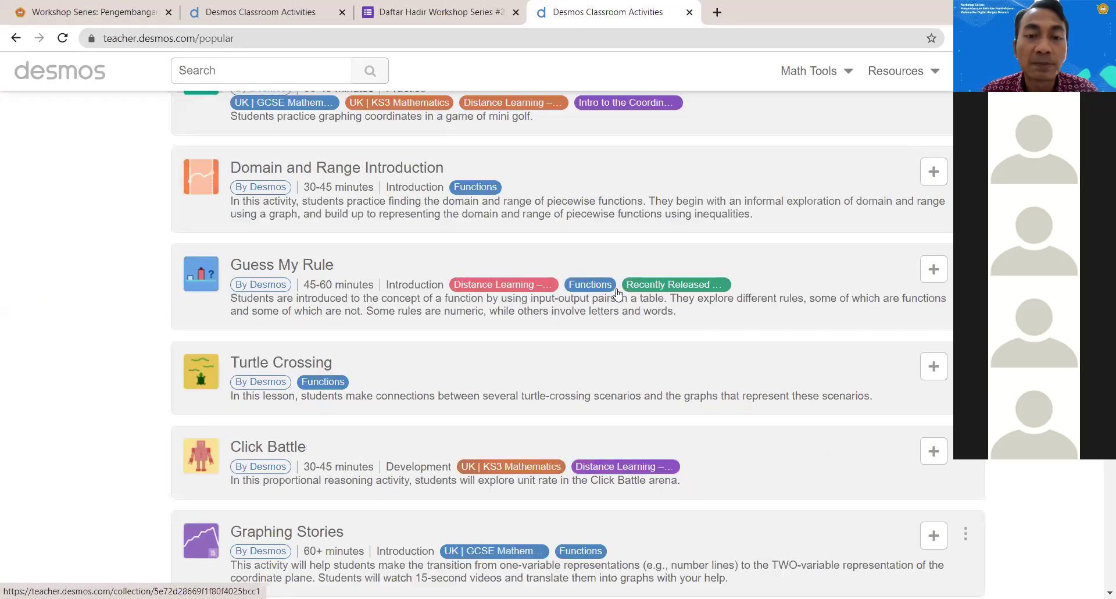
scroll(618, 295, down, 15)
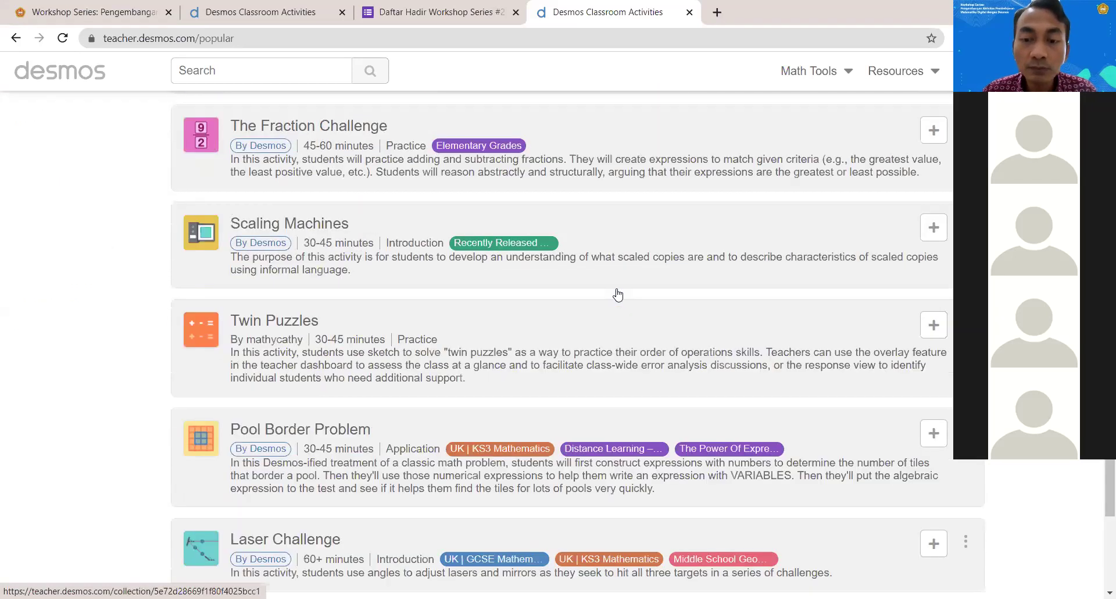
scroll(618, 295, down, 2)
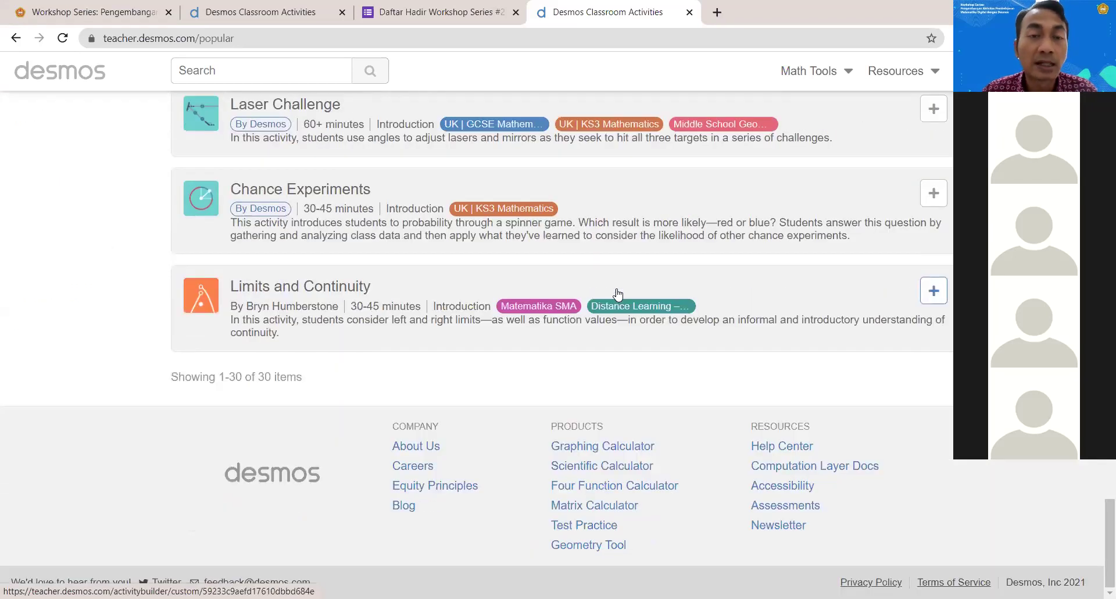
Step: Copy the shortened share link of the workshop attendance form in Google Forms and return to the Desmos popular activities page
click(428, 16)
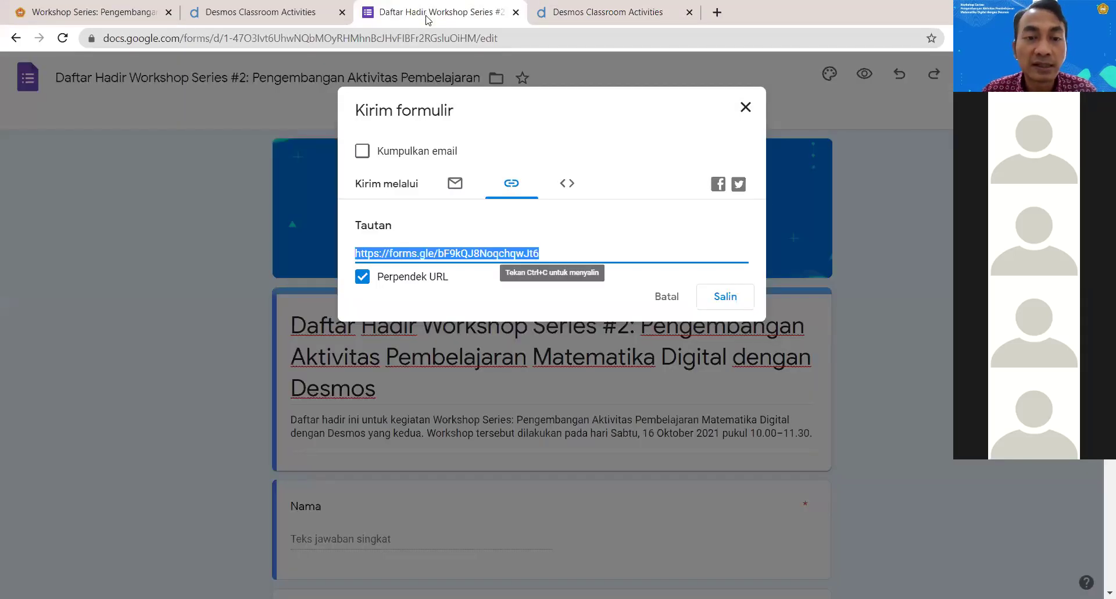
click(724, 301)
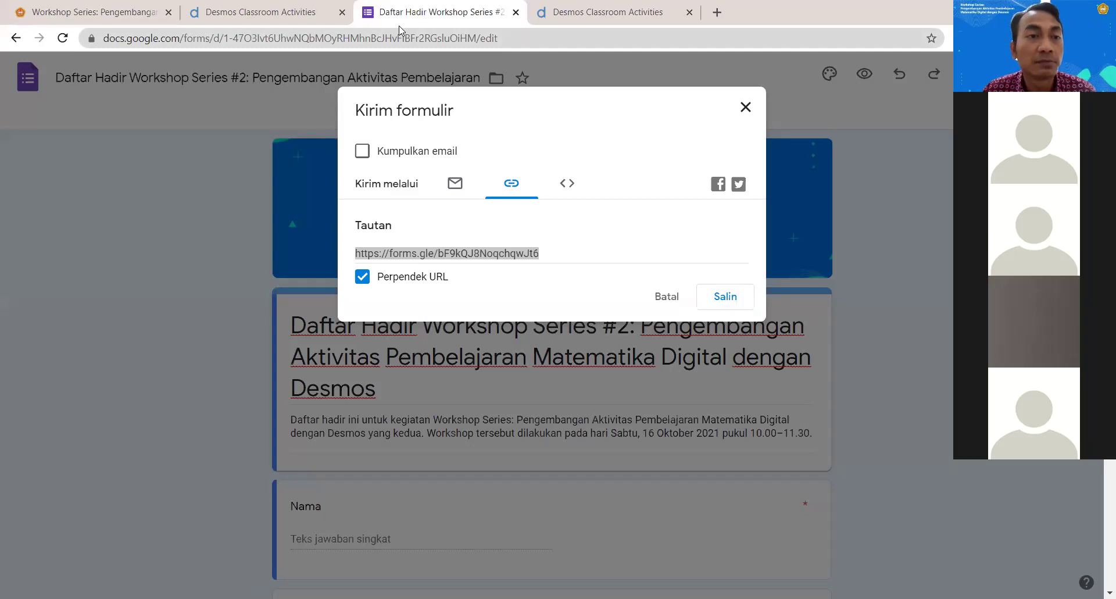
click(260, 18)
click(645, 12)
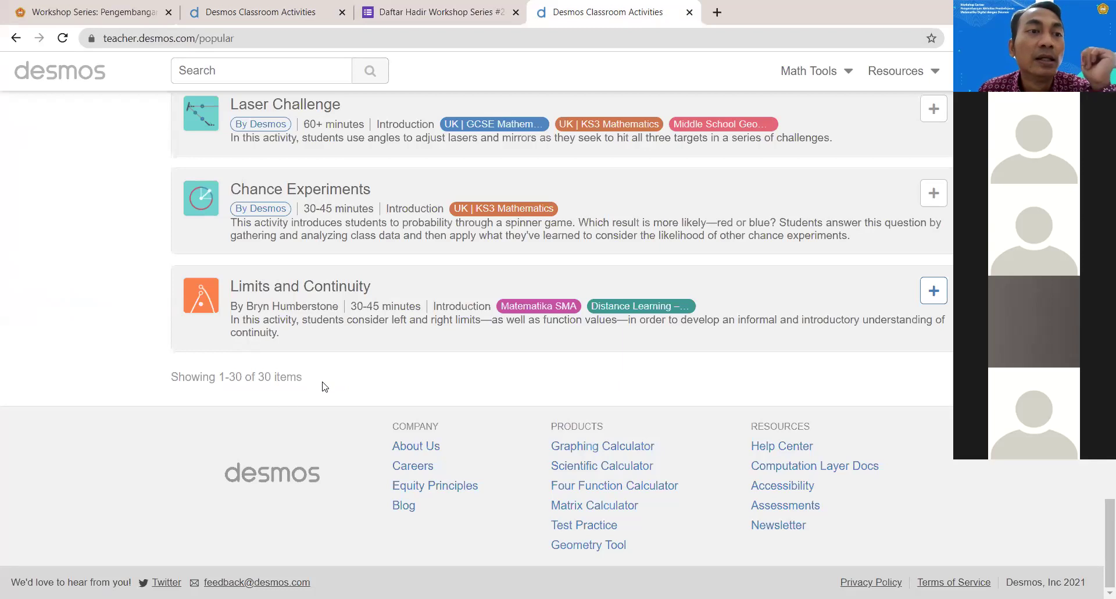
Step: Look over the reading list on the workshop series web page and return to the Desmos popular activities
click(113, 18)
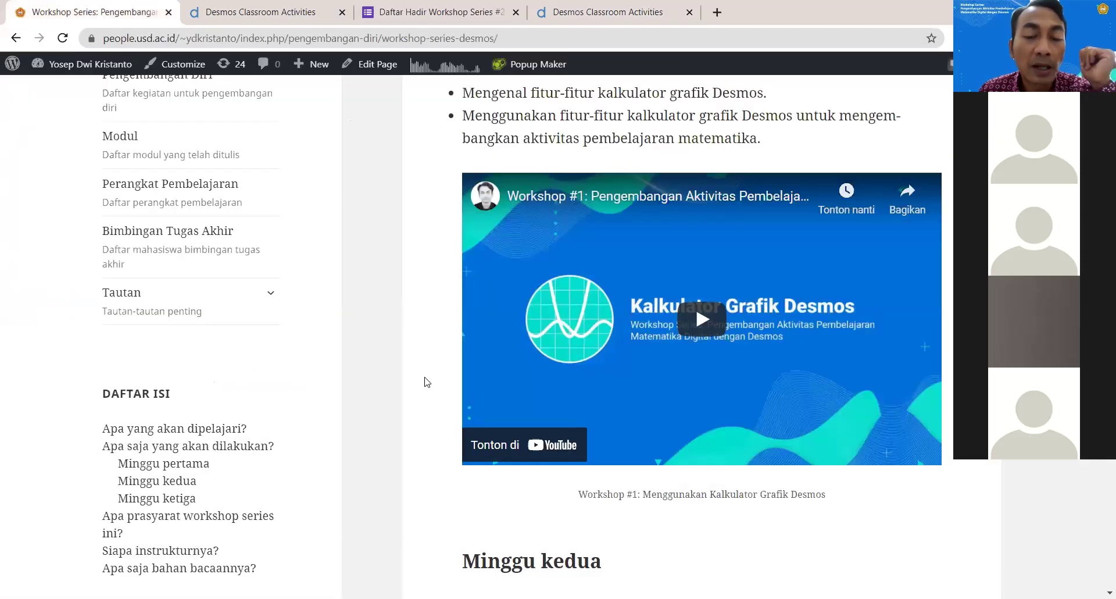
scroll(426, 379, down, 10)
scroll(426, 378, up, 3)
scroll(428, 379, up, 1)
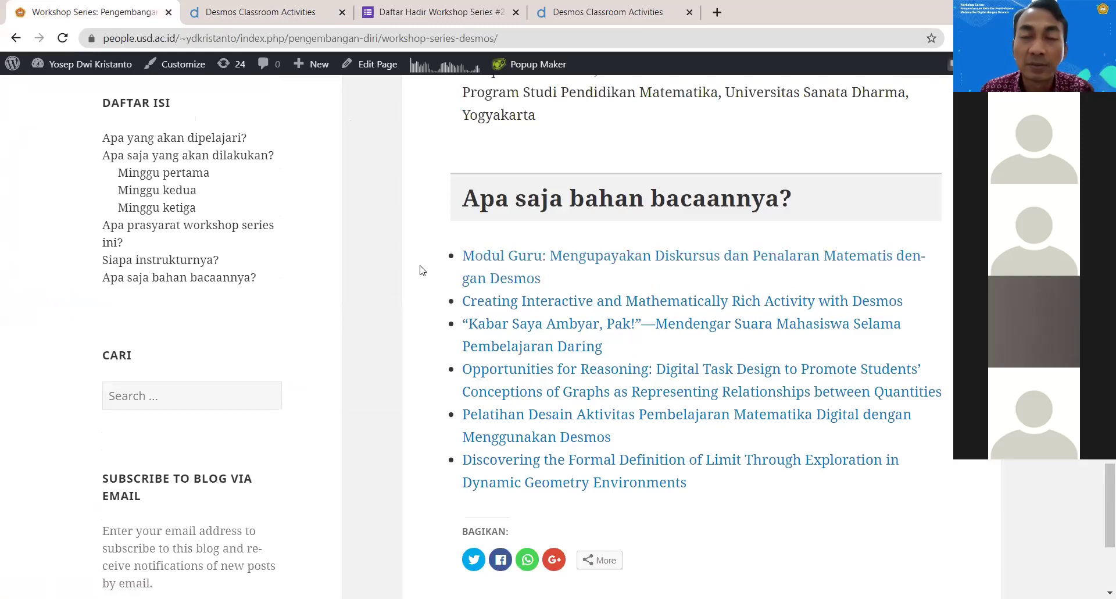
click(609, 11)
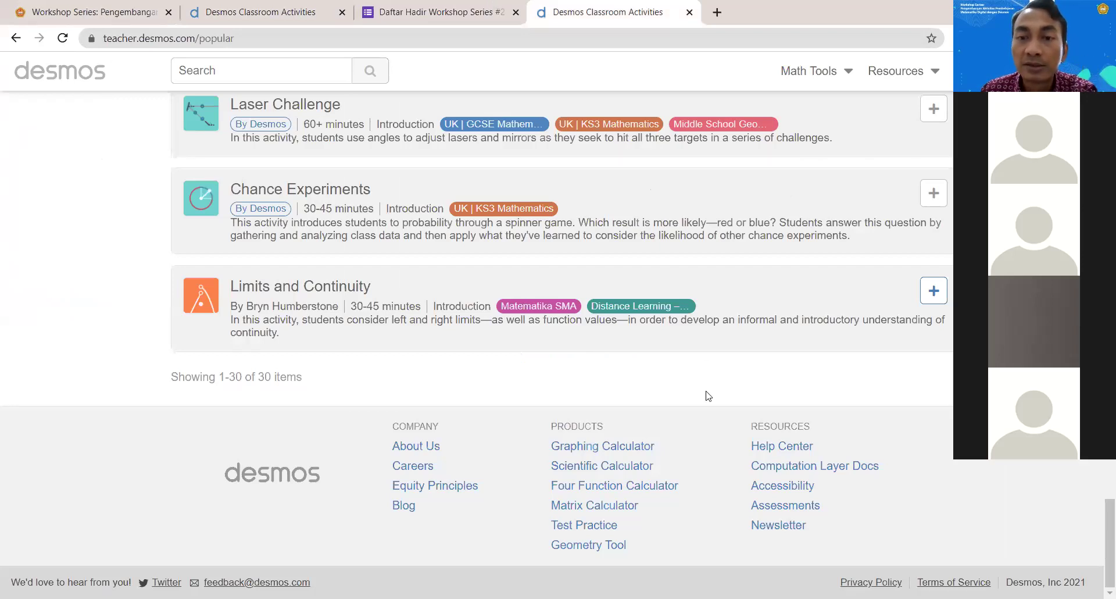
scroll(709, 395, up, 10)
scroll(708, 395, down, 10)
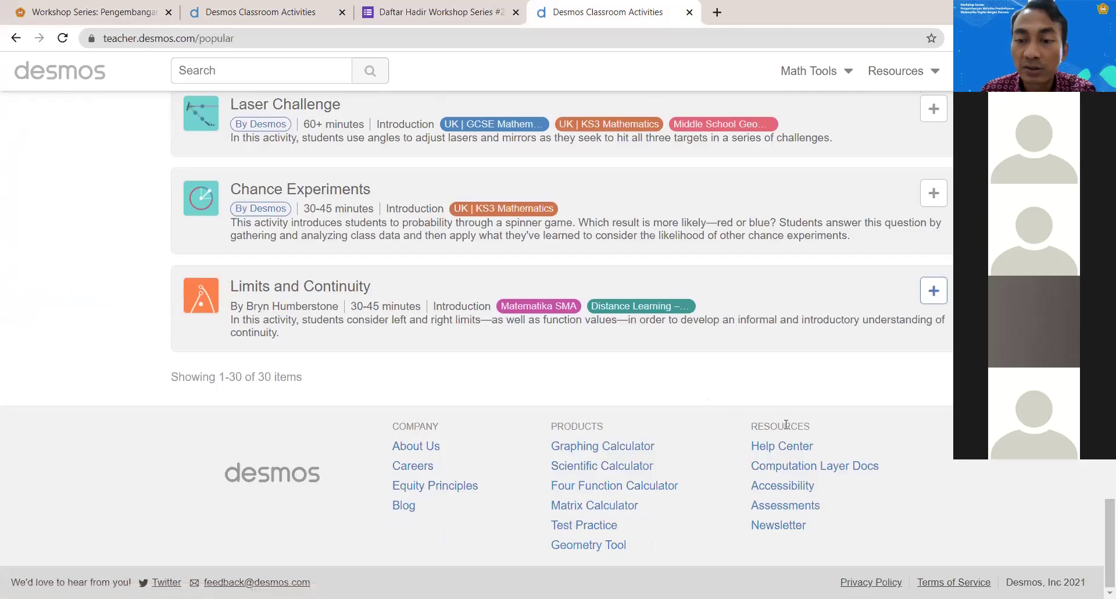
Step: Open the Desmos Help Center and look over the articles in its Building Activities category
click(781, 449)
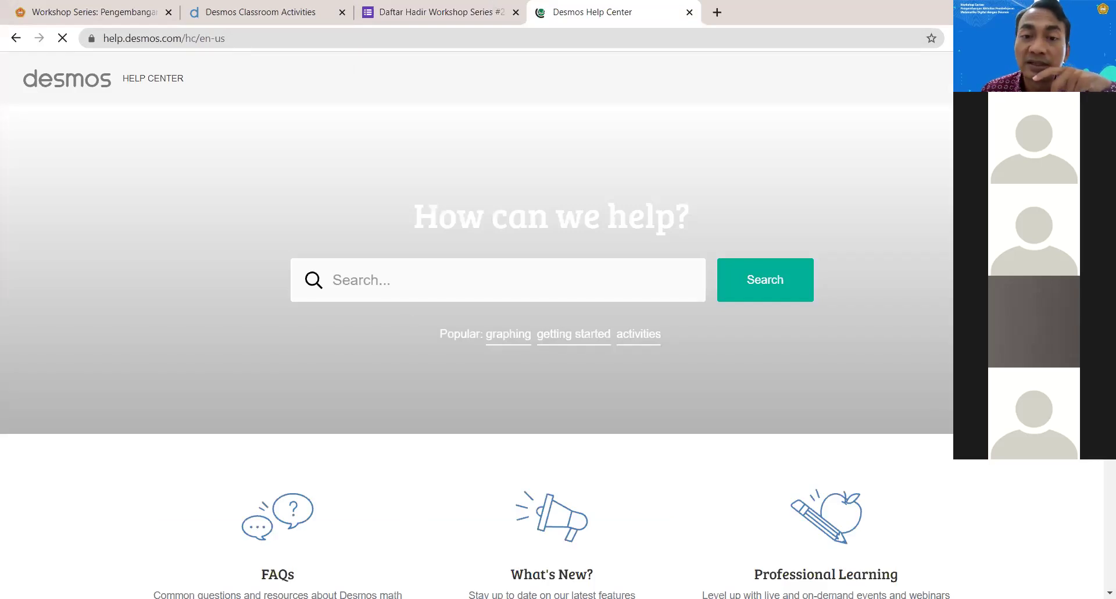
scroll(601, 357, down, 7)
click(567, 378)
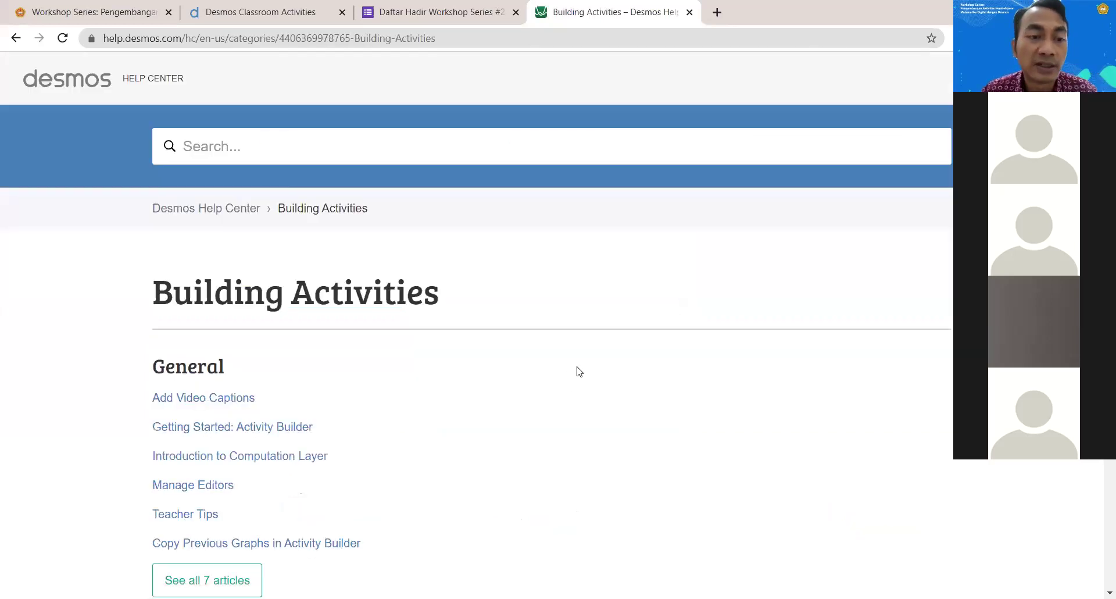
scroll(579, 373, down, 3)
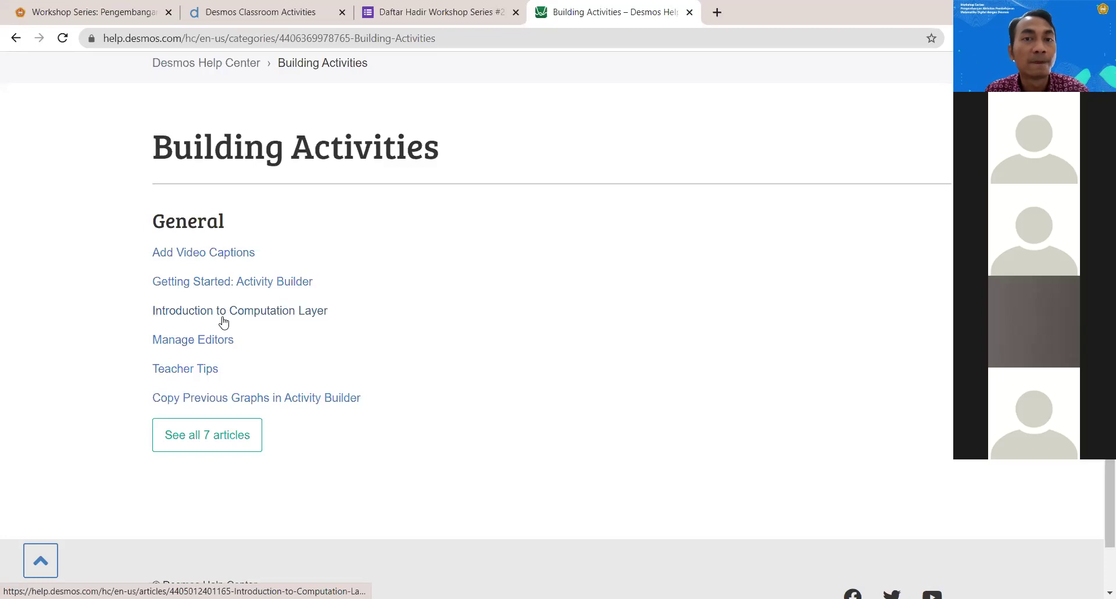
click(262, 11)
click(626, 14)
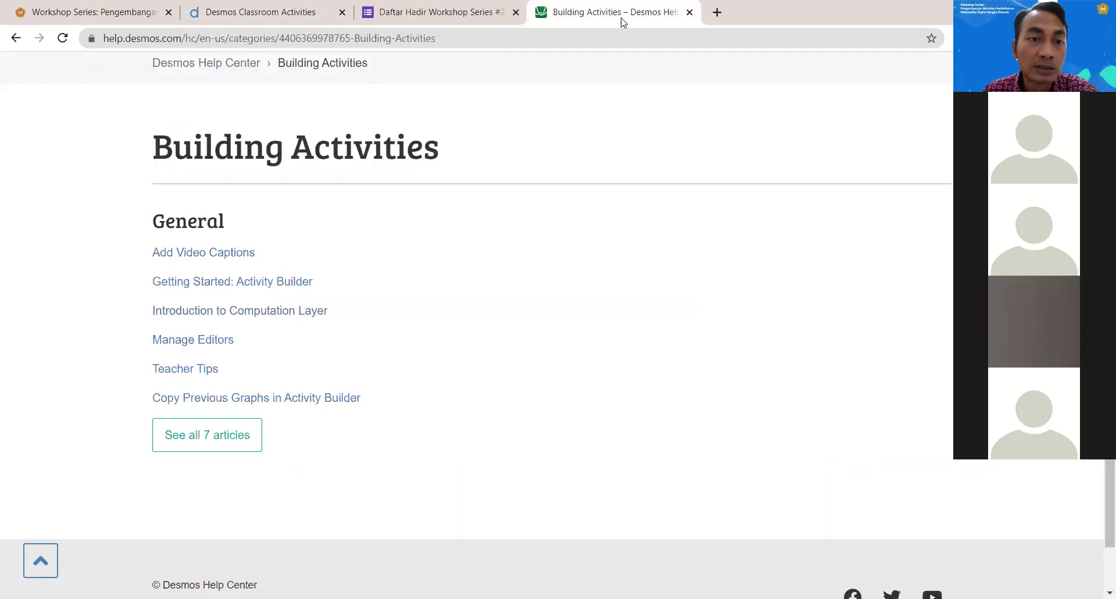
scroll(571, 338, up, 3)
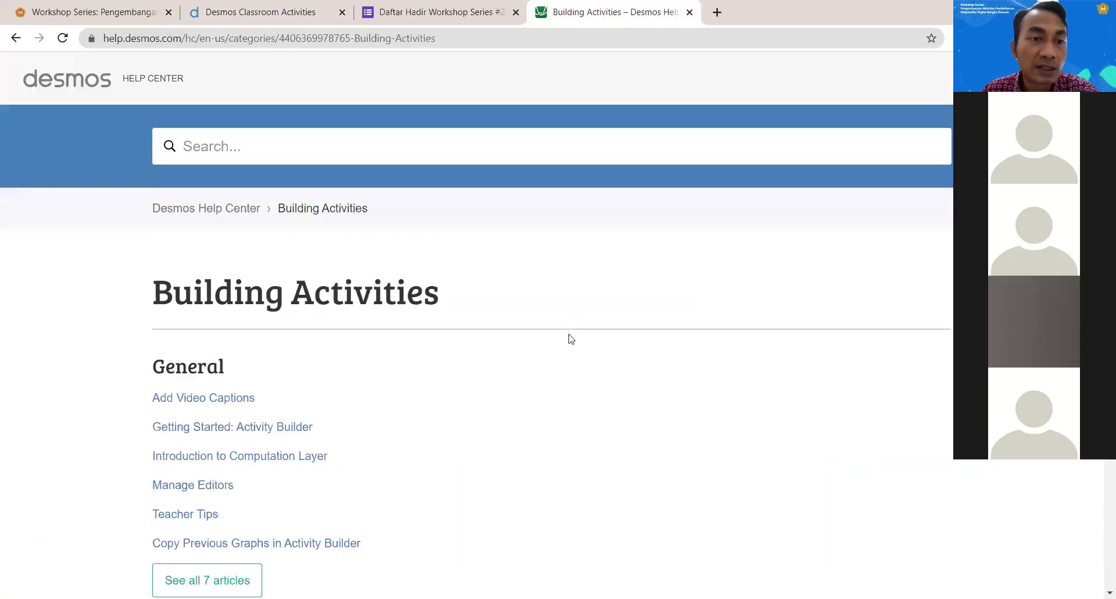
Step: Return to the Desmos teacher site and open the custom activity "Hubungan Faktor, Pembuat Nol, dan Grafik Fungsi Polinomial"
click(140, 37)
text(te)
key(Return)
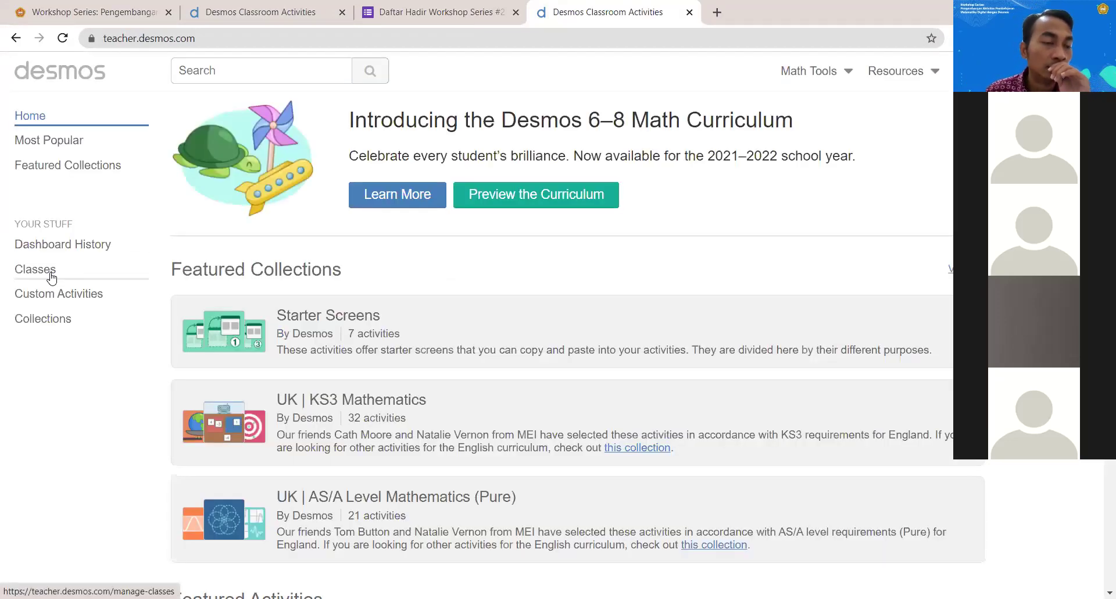
click(55, 295)
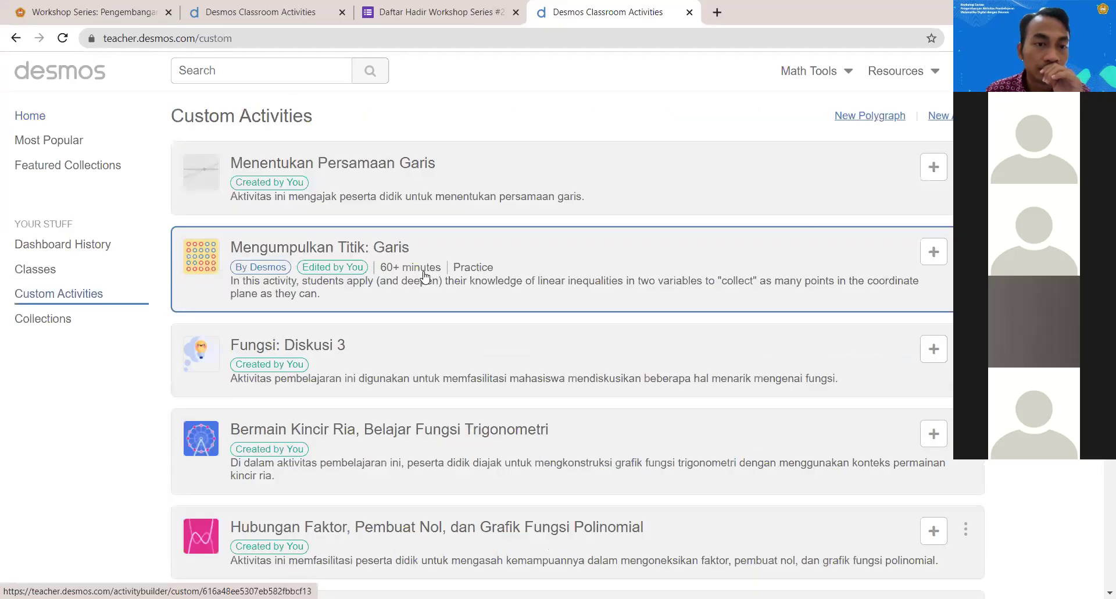
scroll(425, 278, down, 1)
scroll(425, 277, down, 1)
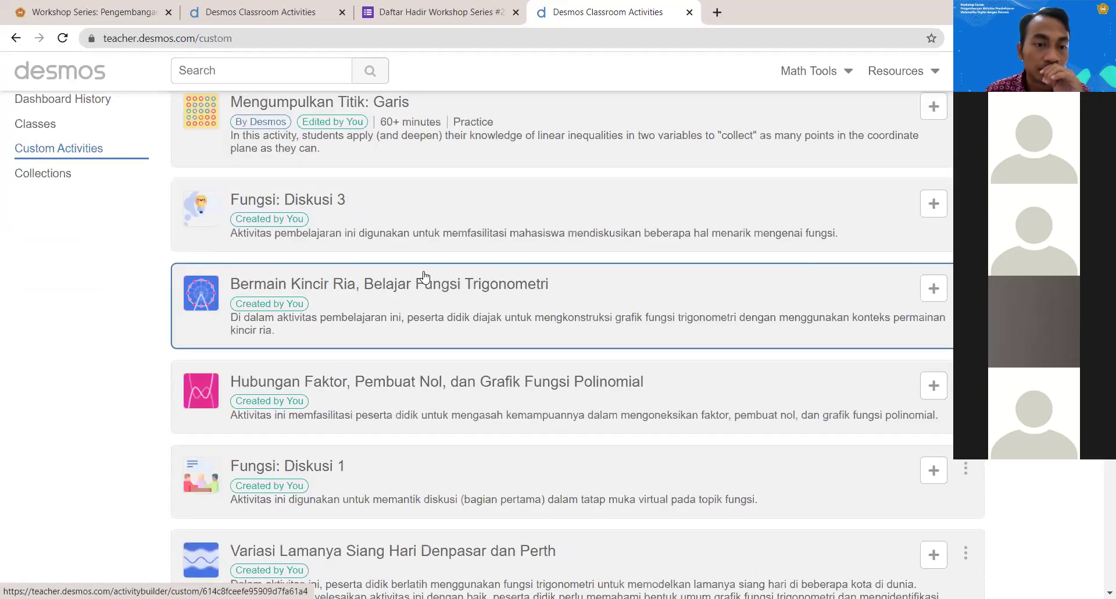
click(410, 372)
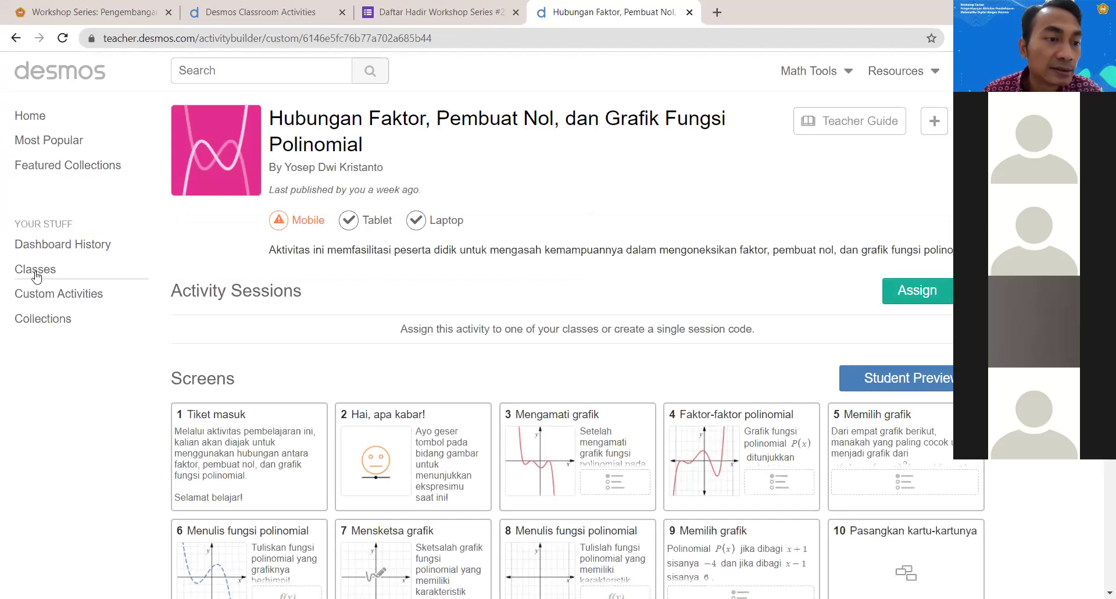
Step: Go back to the custom activities and open "Variasi Lamanya Siang Hari Denpasar dan Perth" to view its screens
click(51, 301)
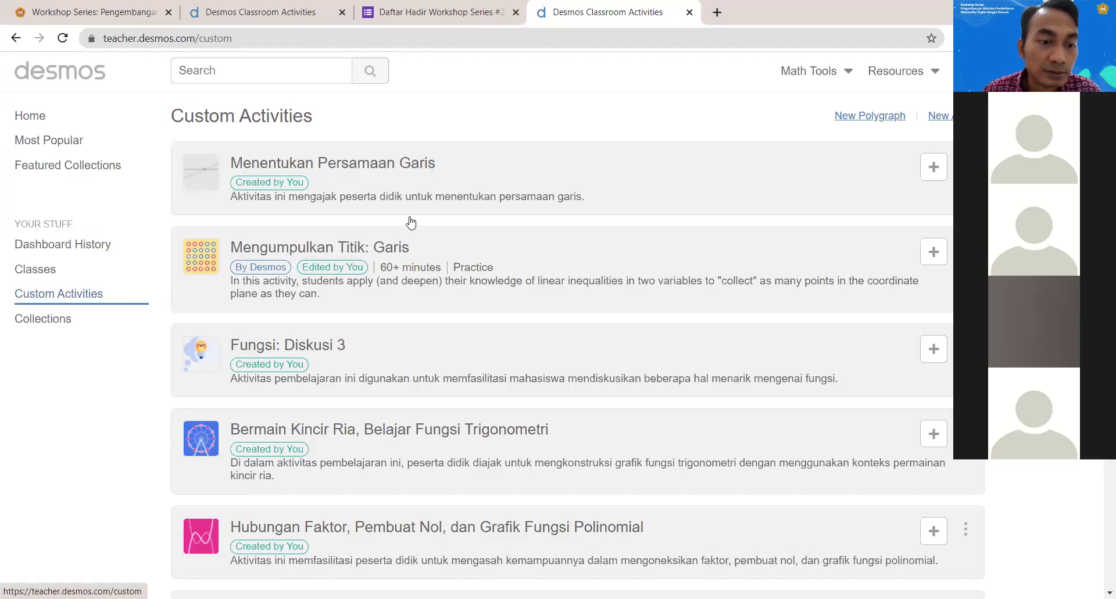
scroll(401, 247, down, 5)
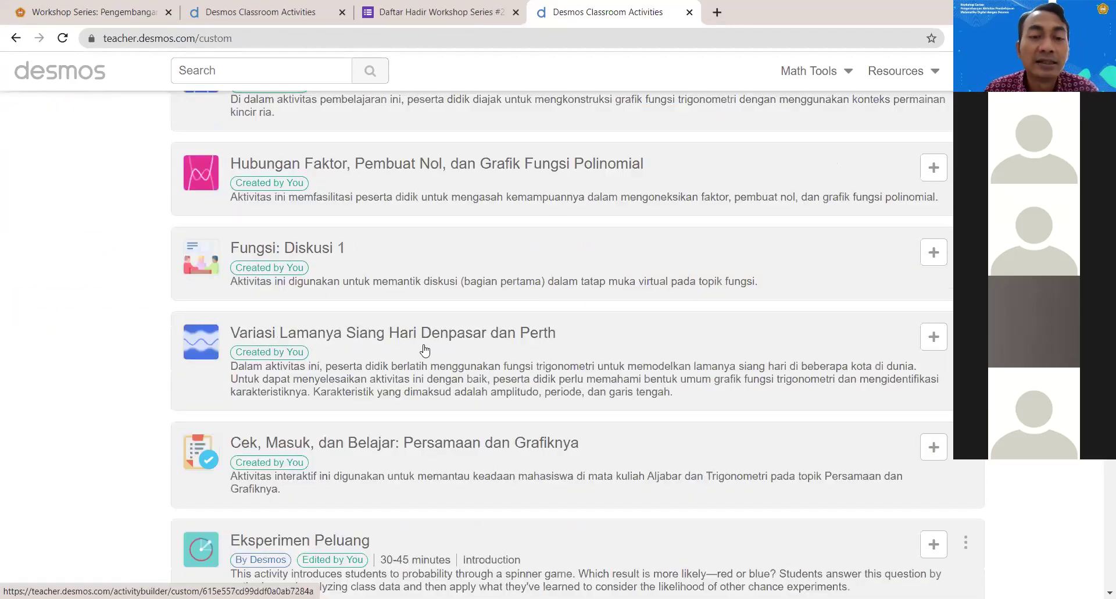
click(425, 350)
scroll(459, 361, down, 2)
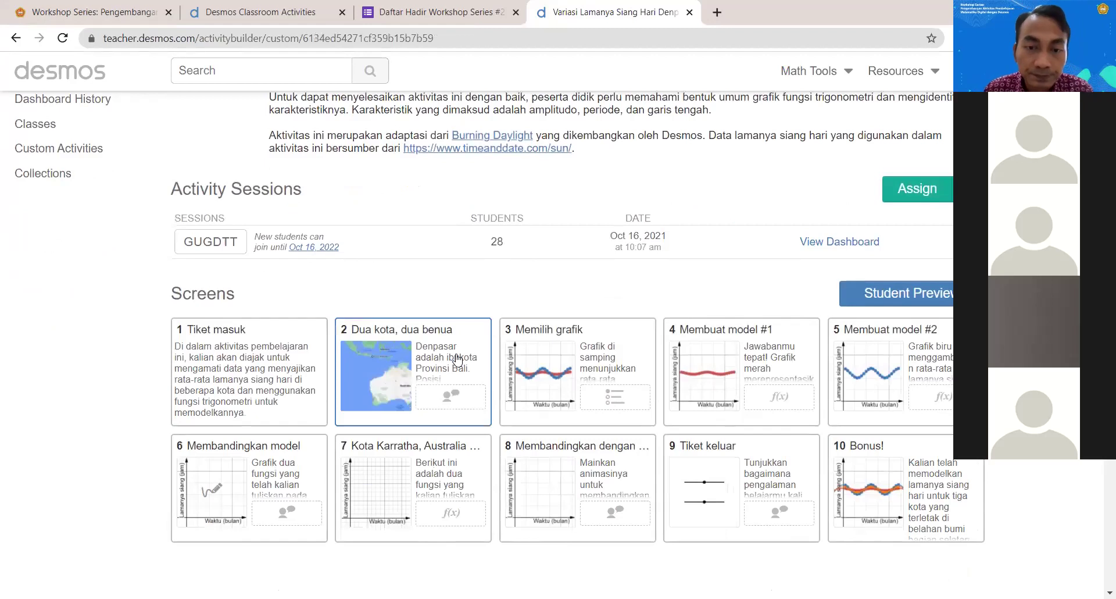
Step: Preview the "Memilih grafik" screen, answer Biru and check the feedback on the "Membuat model #1" screen
click(620, 363)
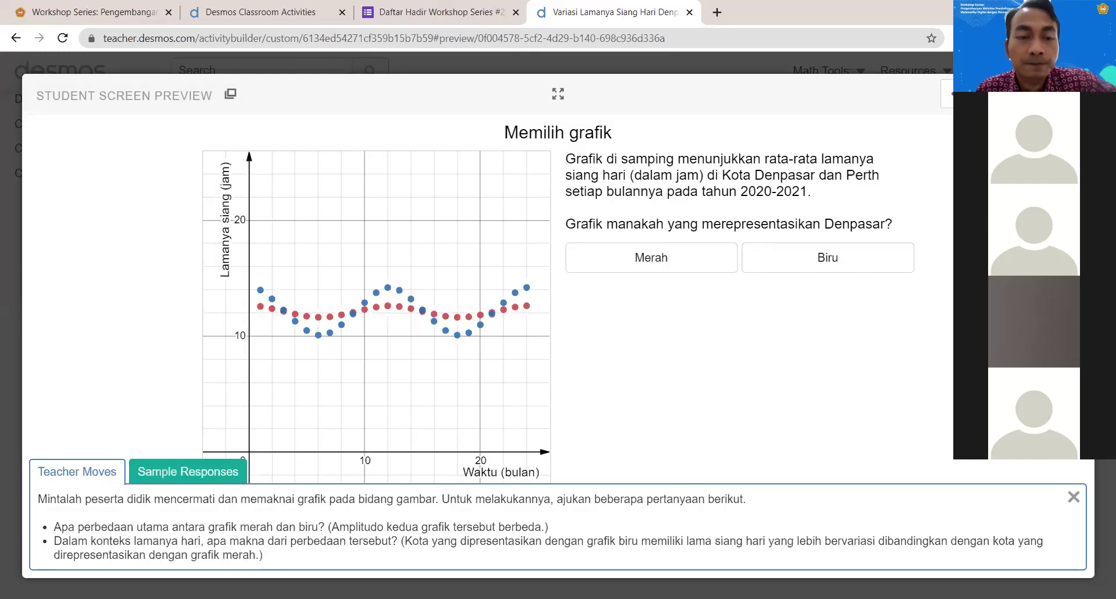
click(802, 260)
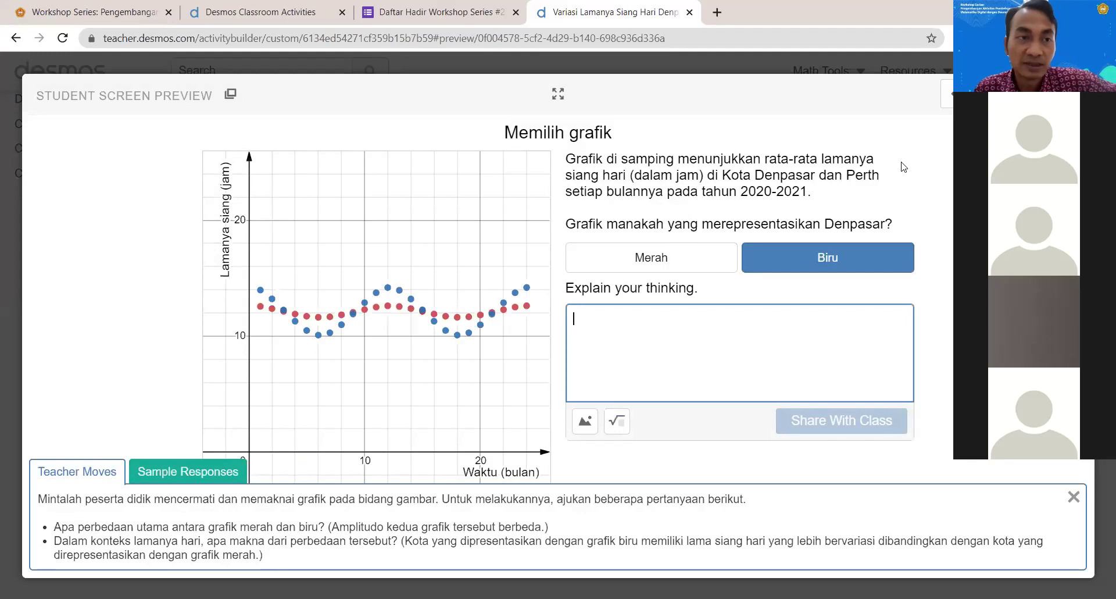
click(988, 94)
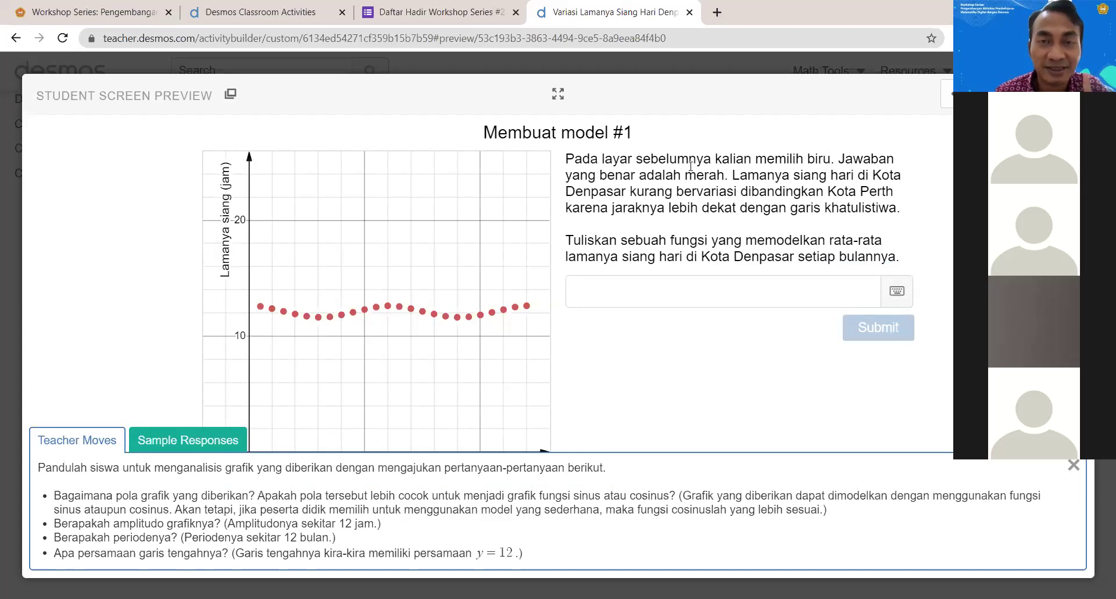
Step: Change the "Memilih grafik" answer to Merah, check the feedback on "Membuat model #1" and close the preview
click(947, 93)
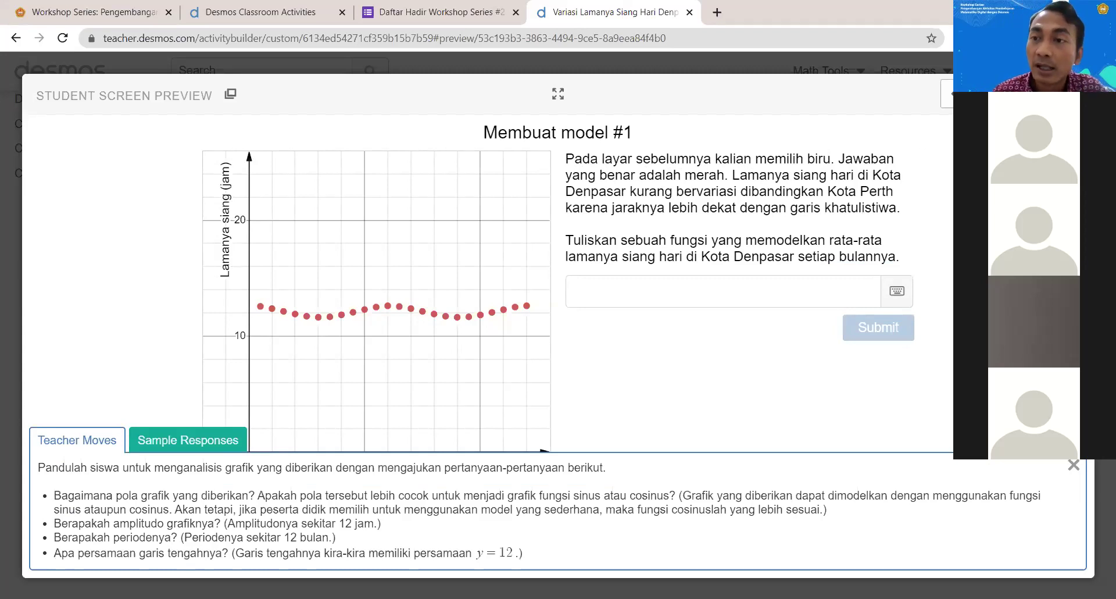
click(687, 258)
click(654, 339)
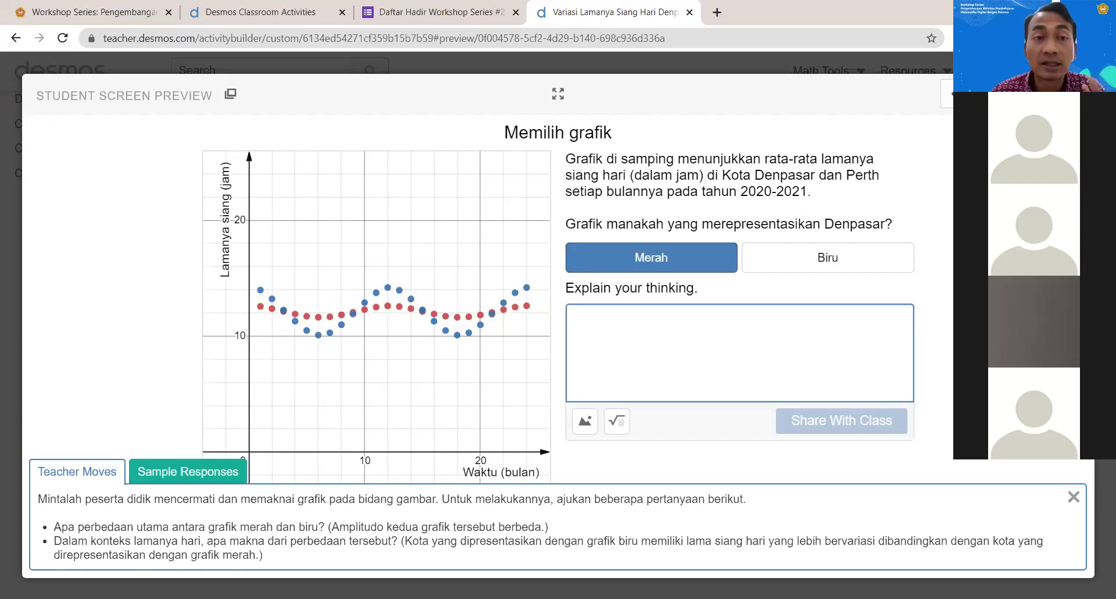
click(947, 93)
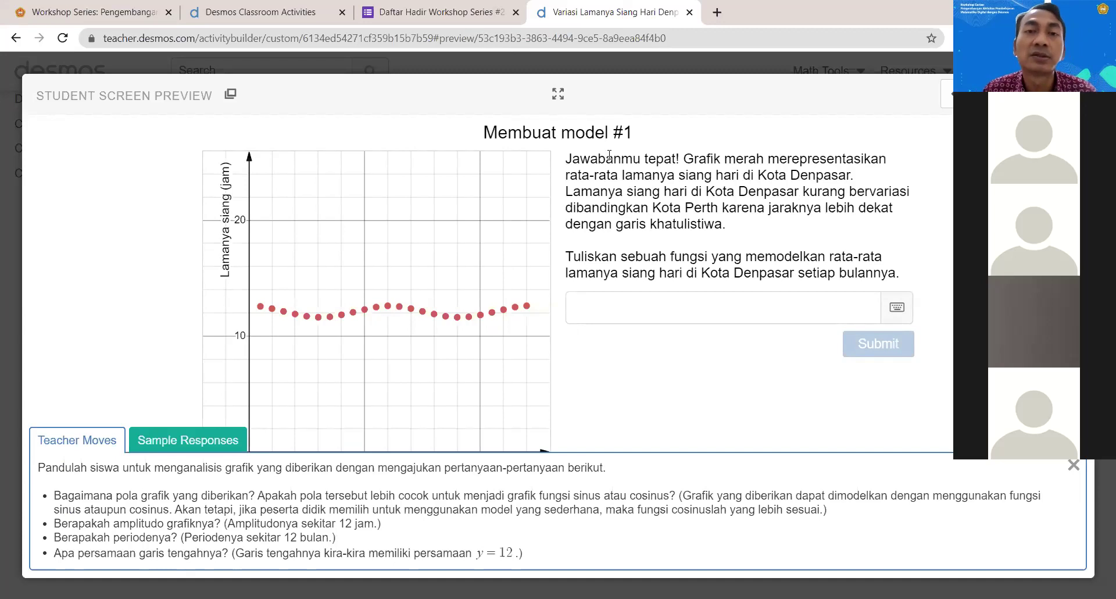
key(Escape)
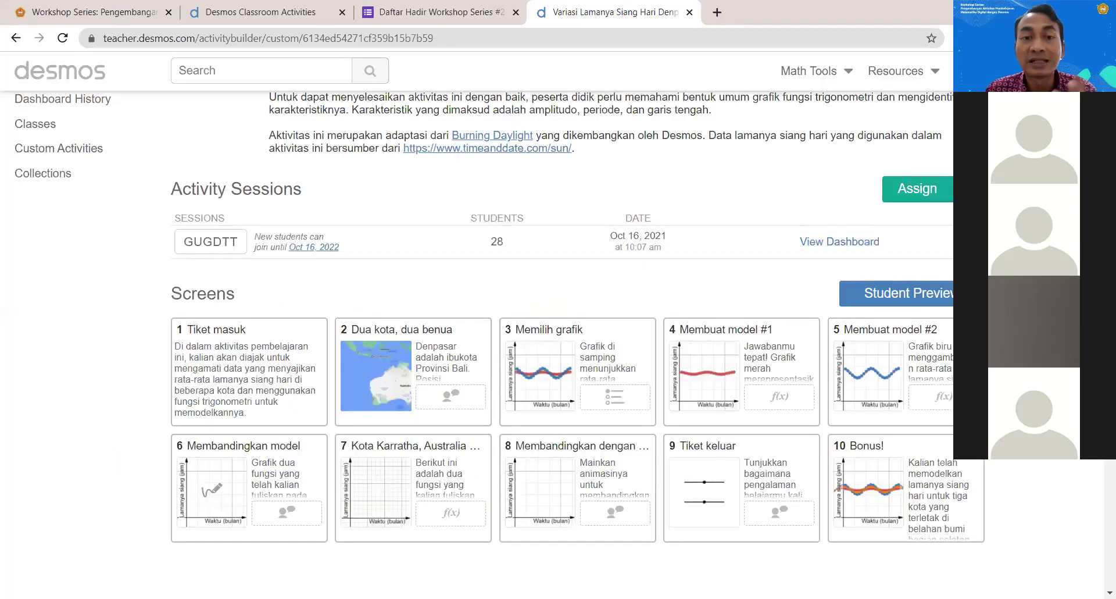
Step: Reopen the "Memilih grafik" preview, check the "Membuat model #1" text without giving an answer, and return to the question
click(597, 361)
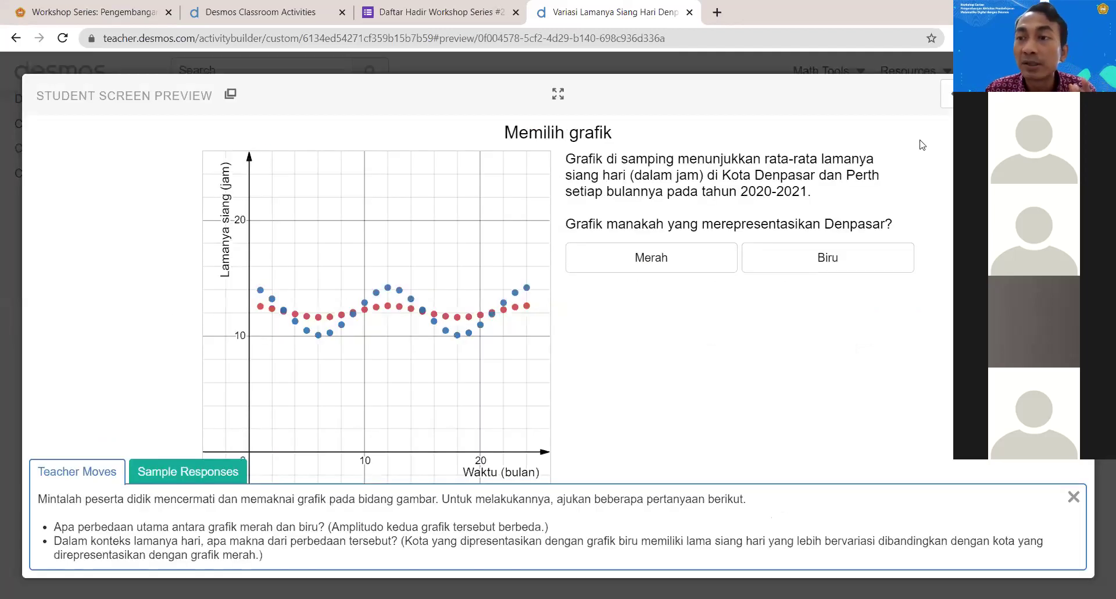
click(950, 96)
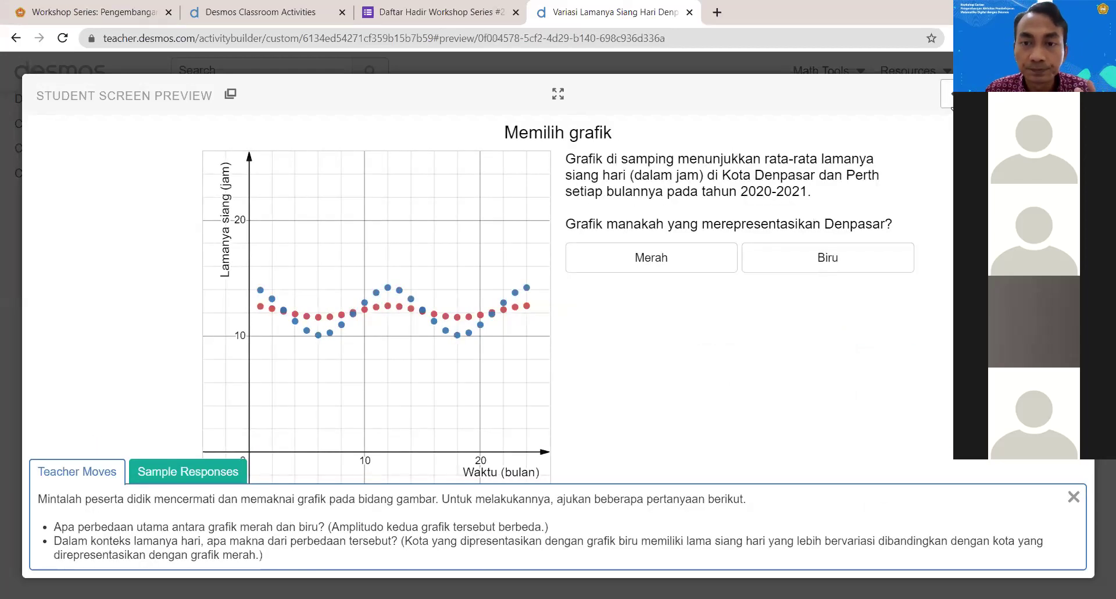
click(950, 97)
click(950, 96)
click(950, 96)
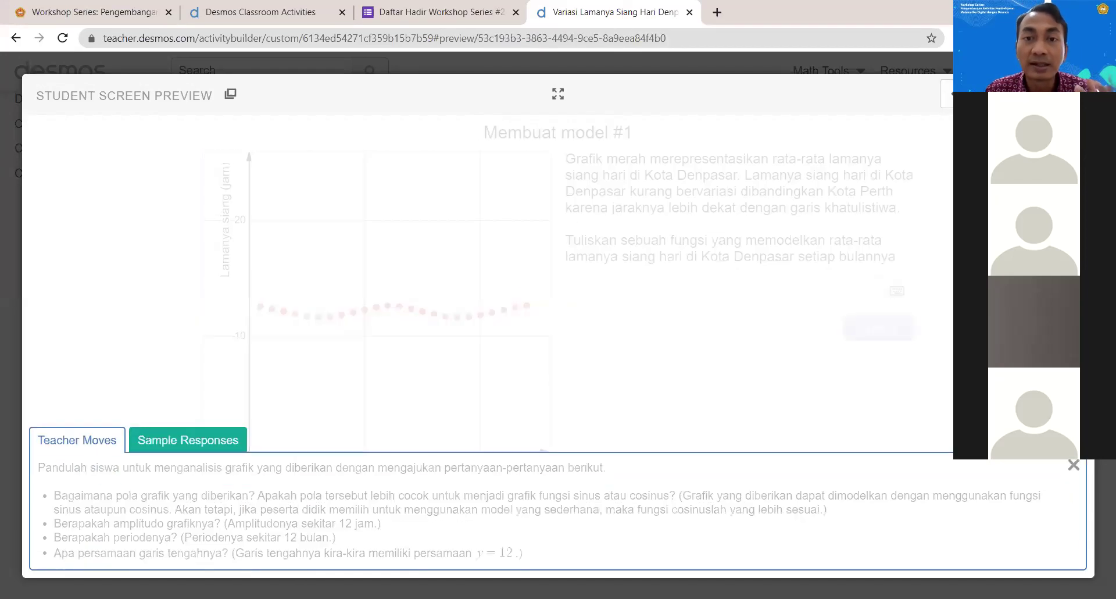
click(950, 96)
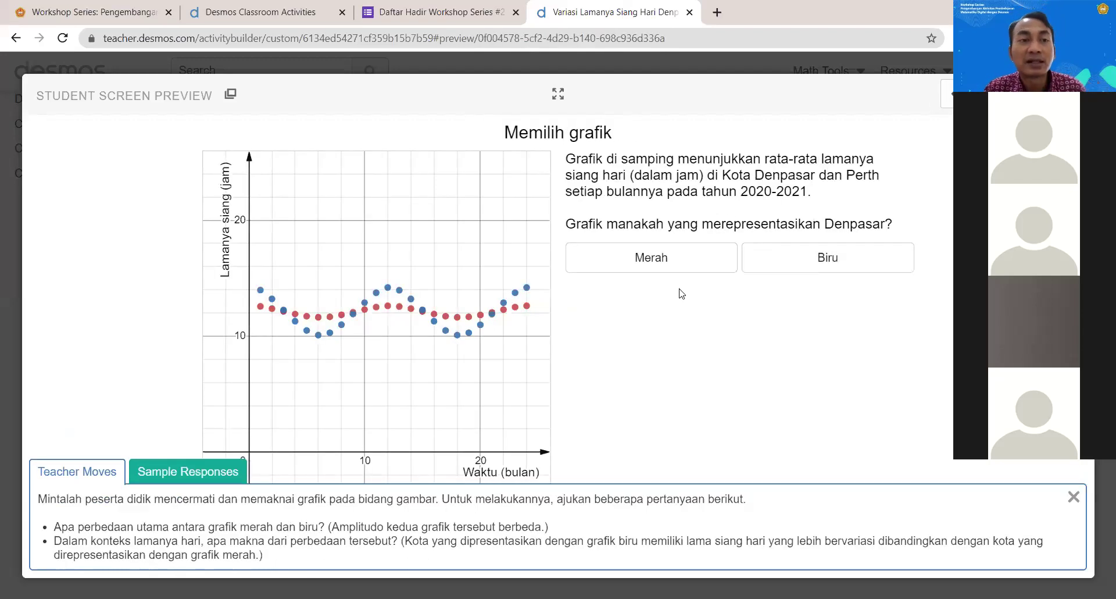
Step: Compare the "Membuat model #1" text for the Merah answer with the versions for Biru and for no answer
click(690, 258)
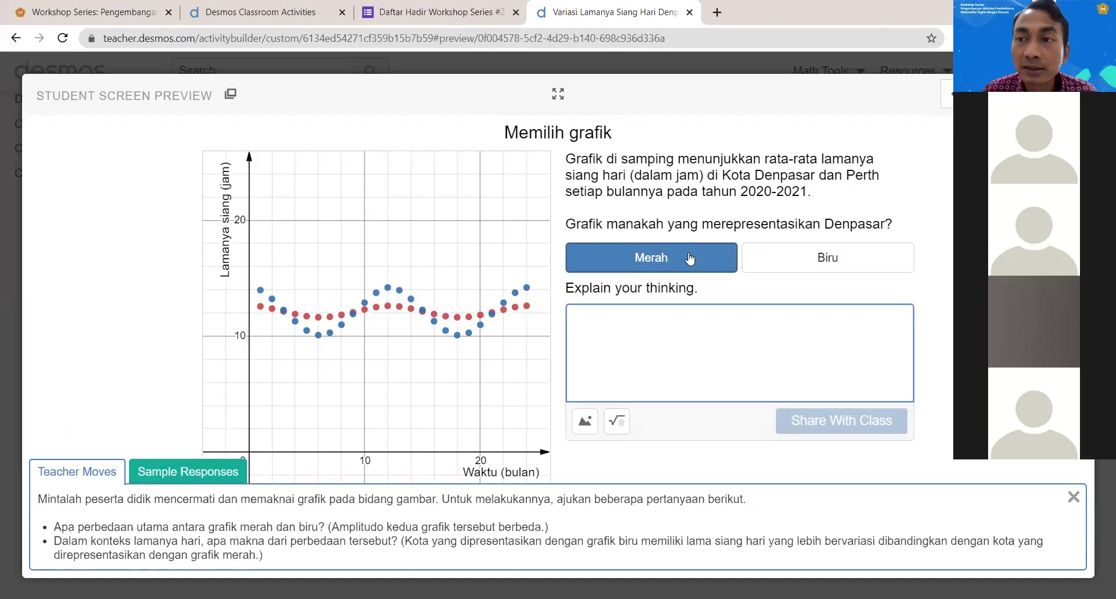
click(949, 94)
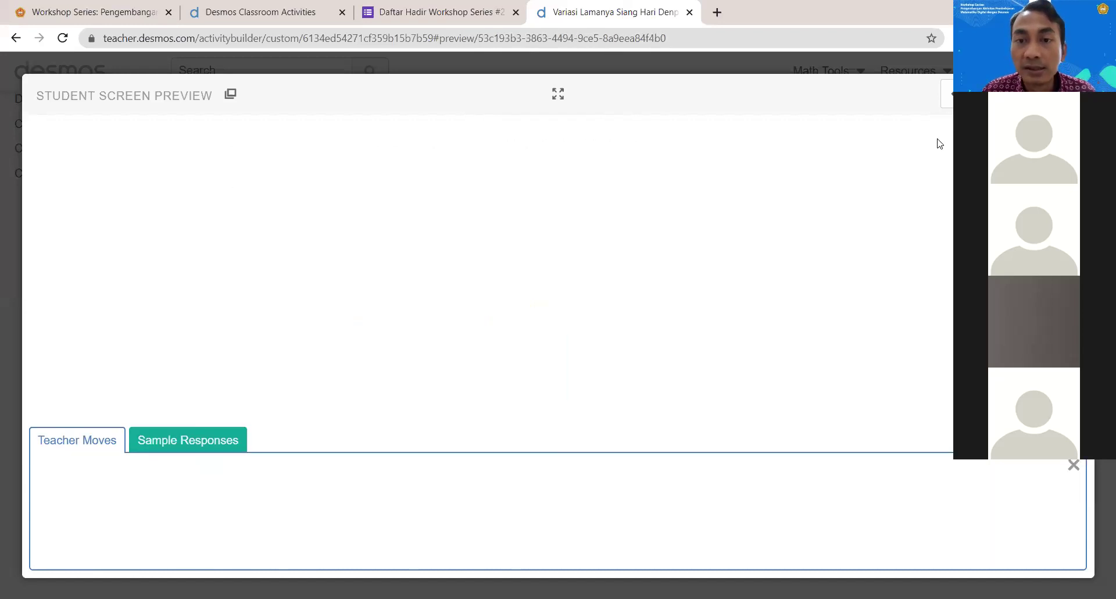
drag(573, 158, 728, 207)
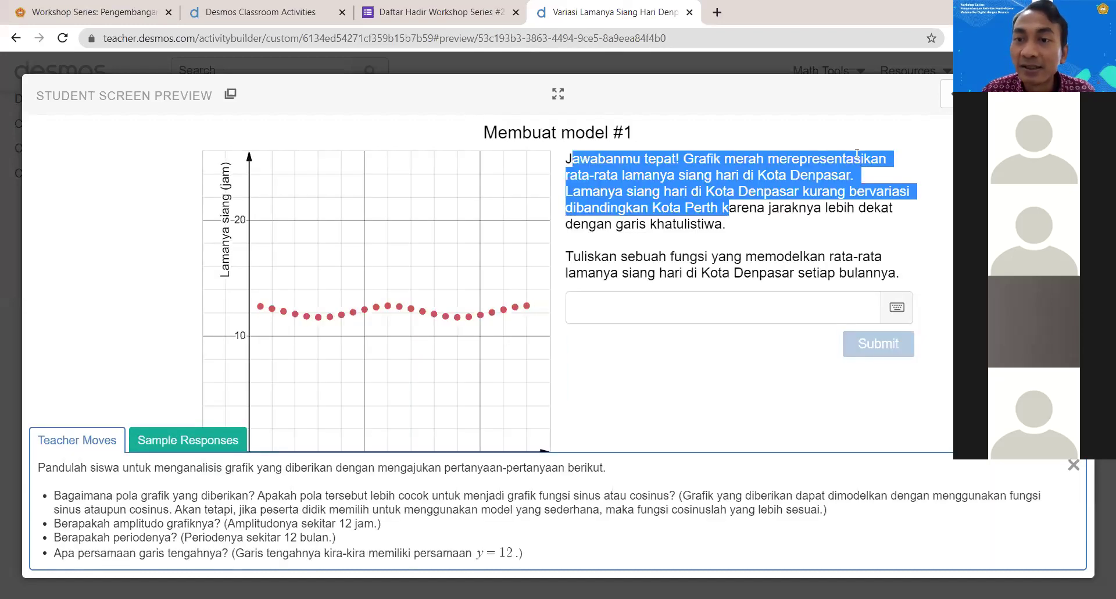
key(alt+Left)
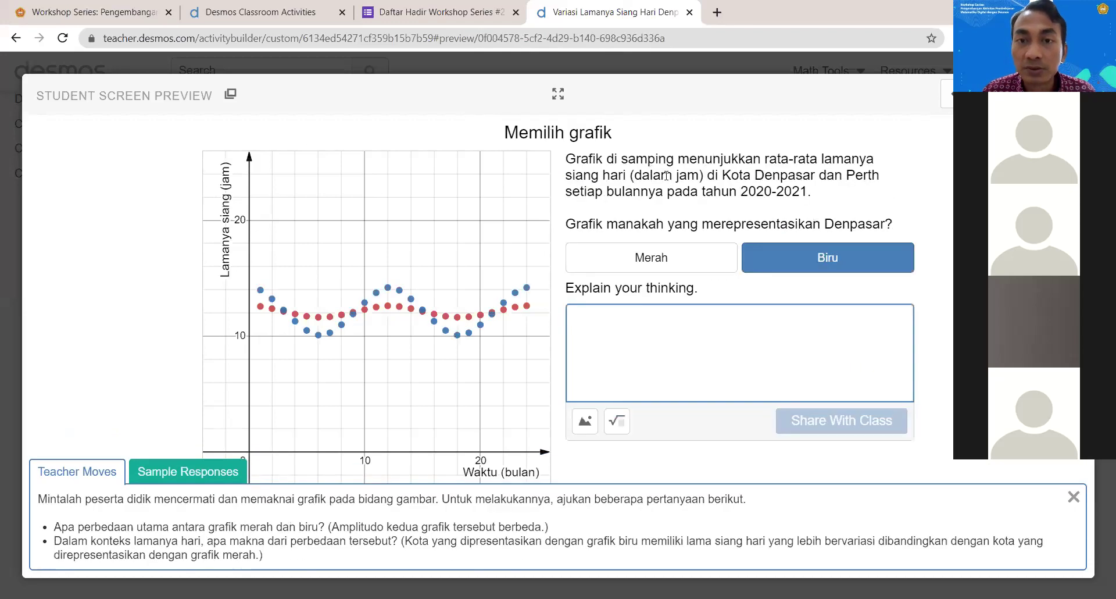
drag(568, 158, 697, 194)
click(953, 96)
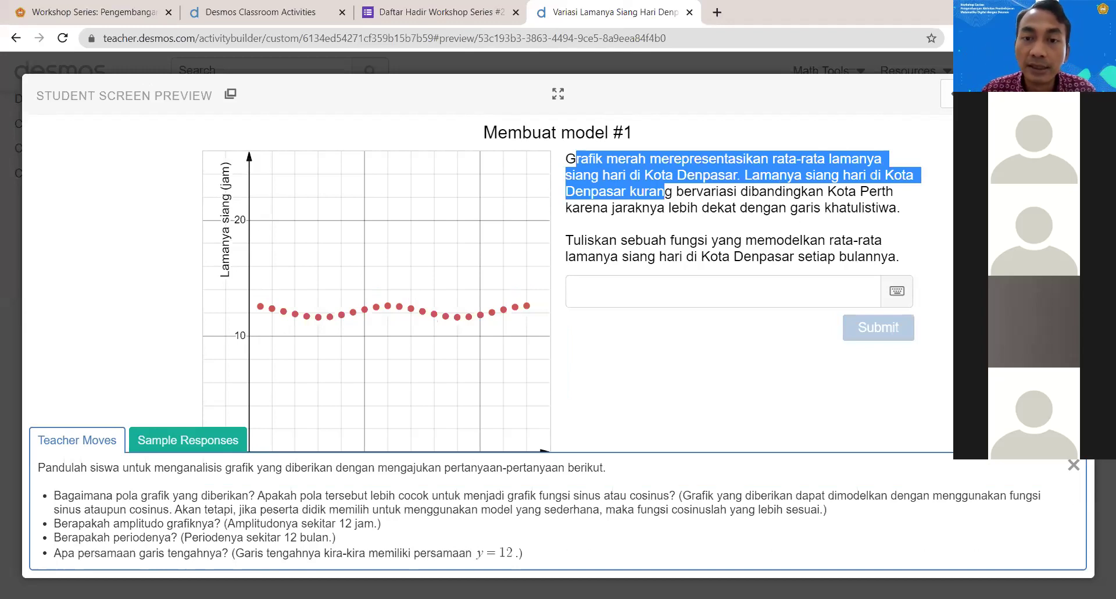
Step: Consult the sample response for "Membuat model #1" and submit y = 12.11 + 0.49 cos(π/6) as the function for Denpasar
click(717, 292)
text(y=)
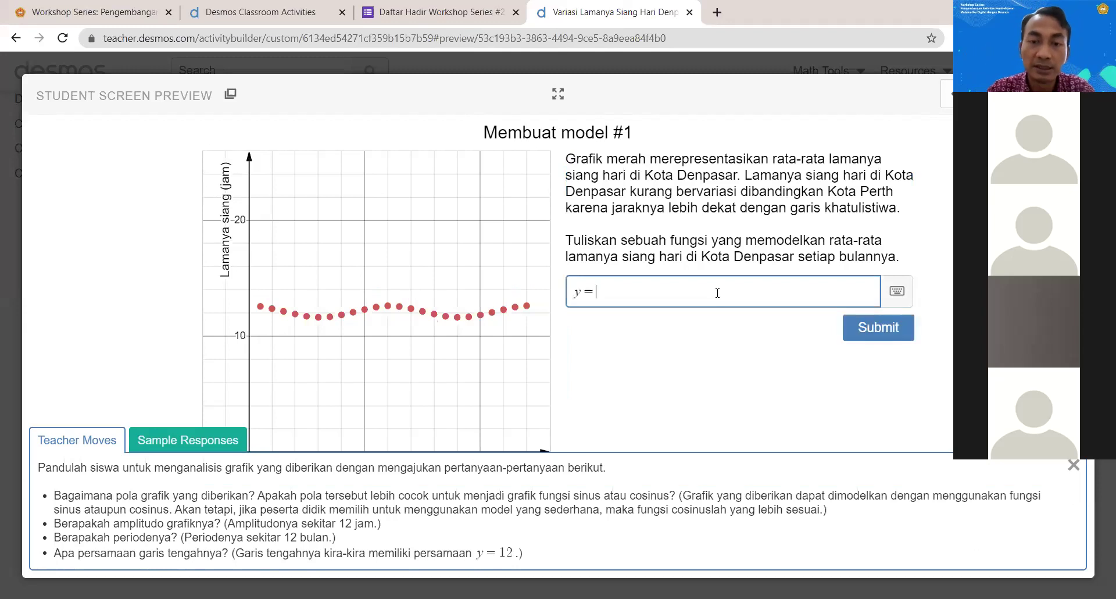
click(187, 440)
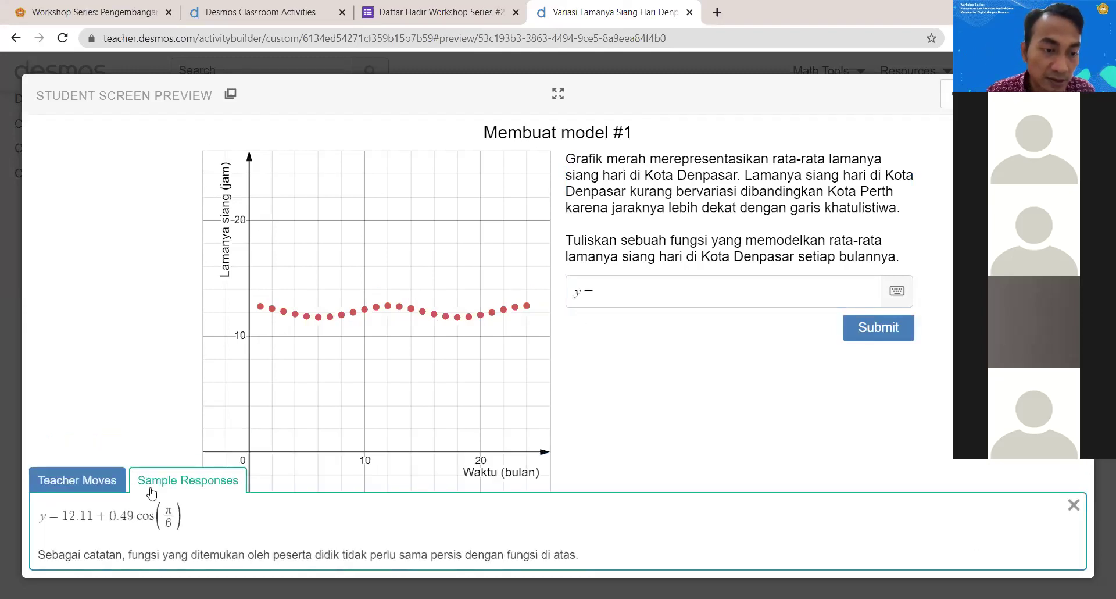
click(671, 289)
text(12)
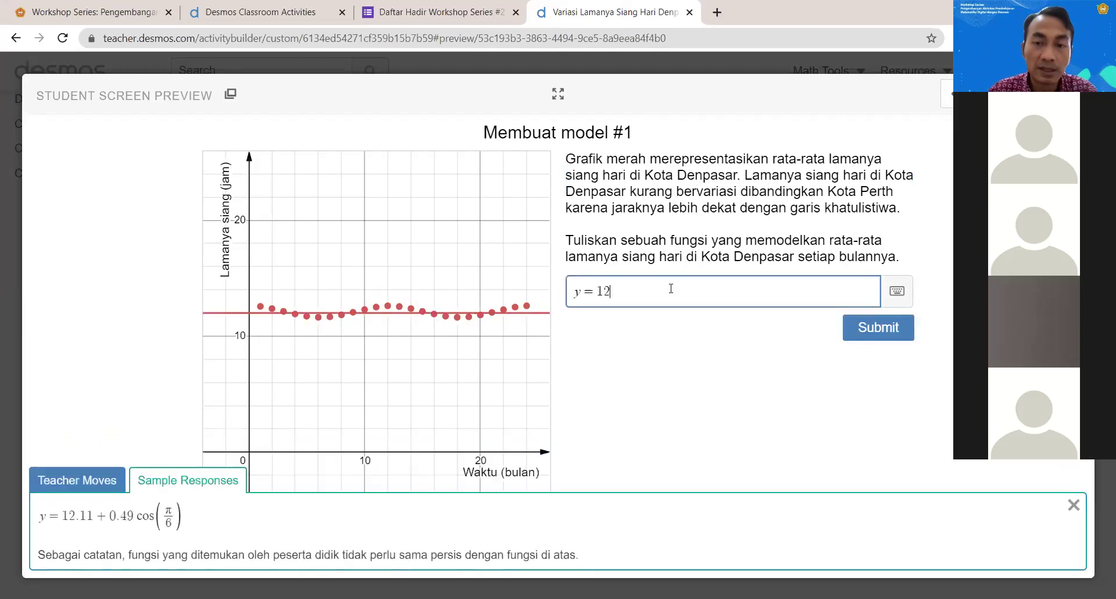
text(.11+)
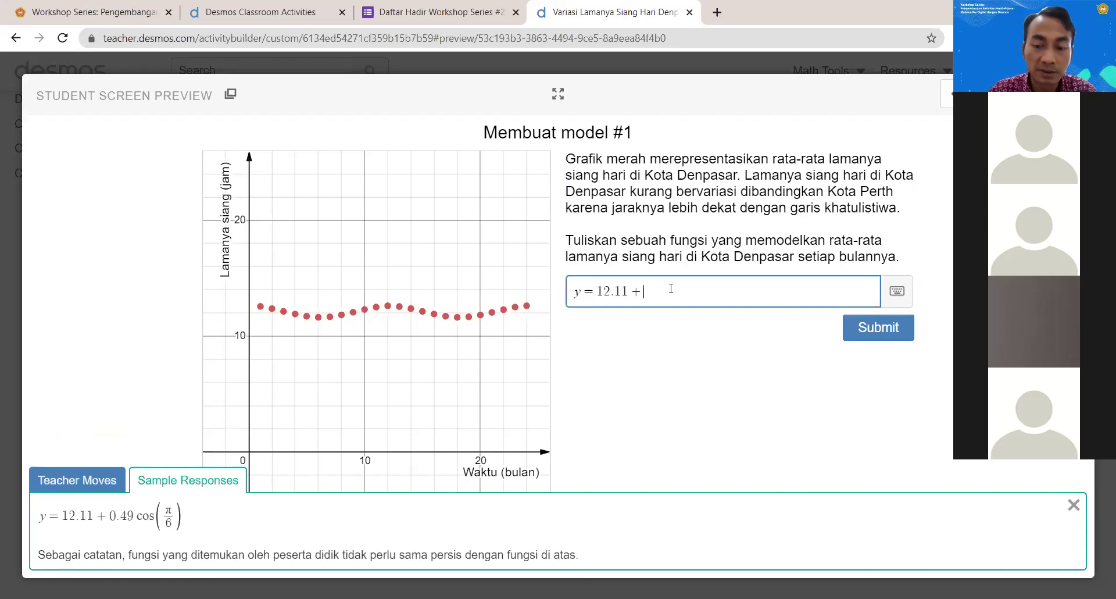
text(0.4)
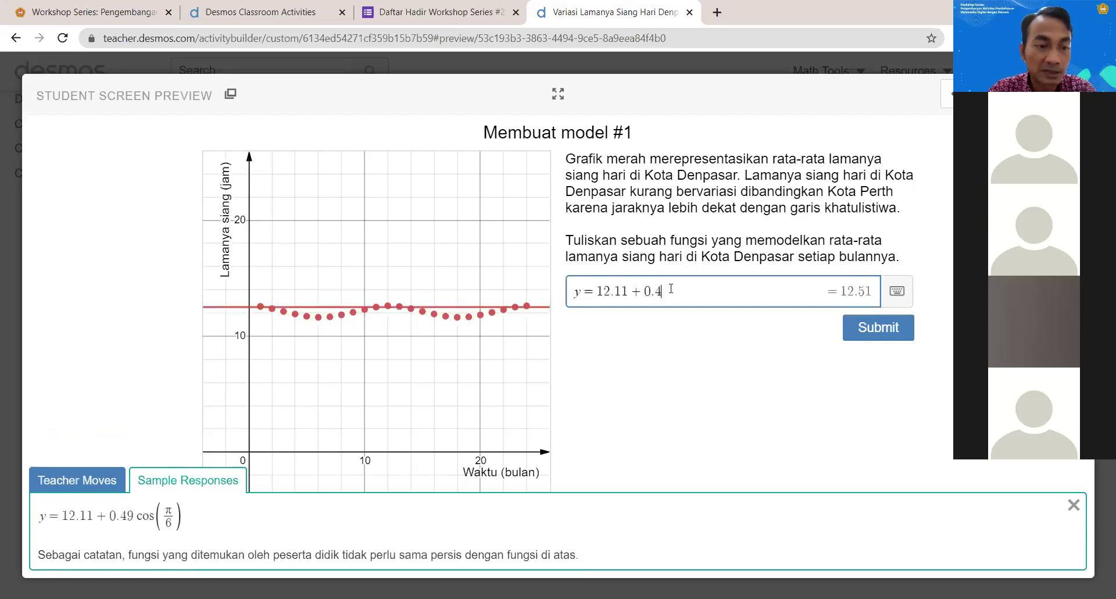
text(9cos)
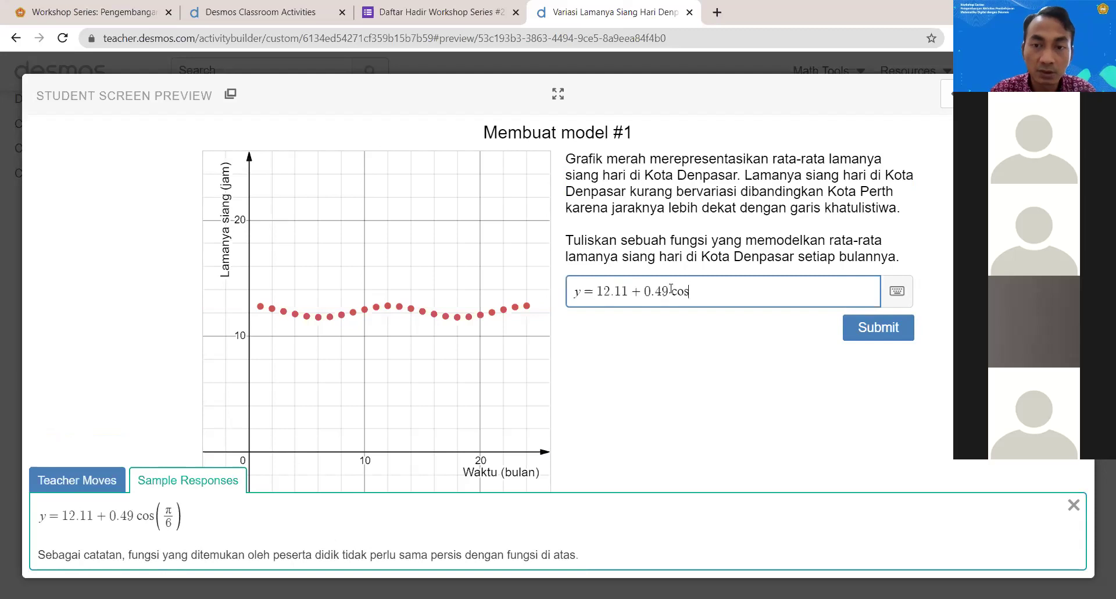
text((pi/(6))
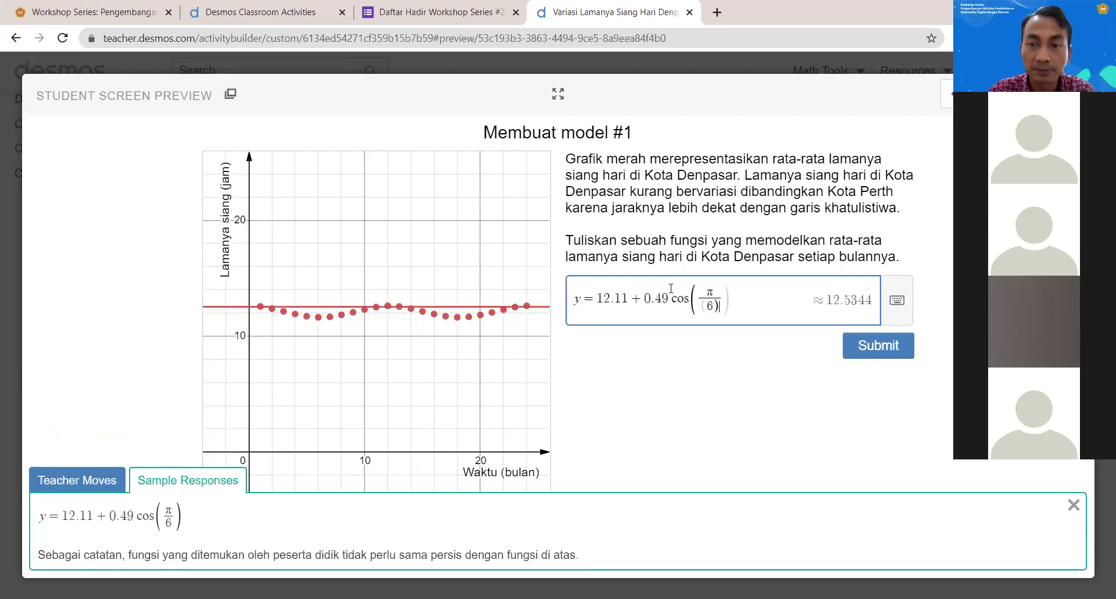
key(Right)
key(Right)
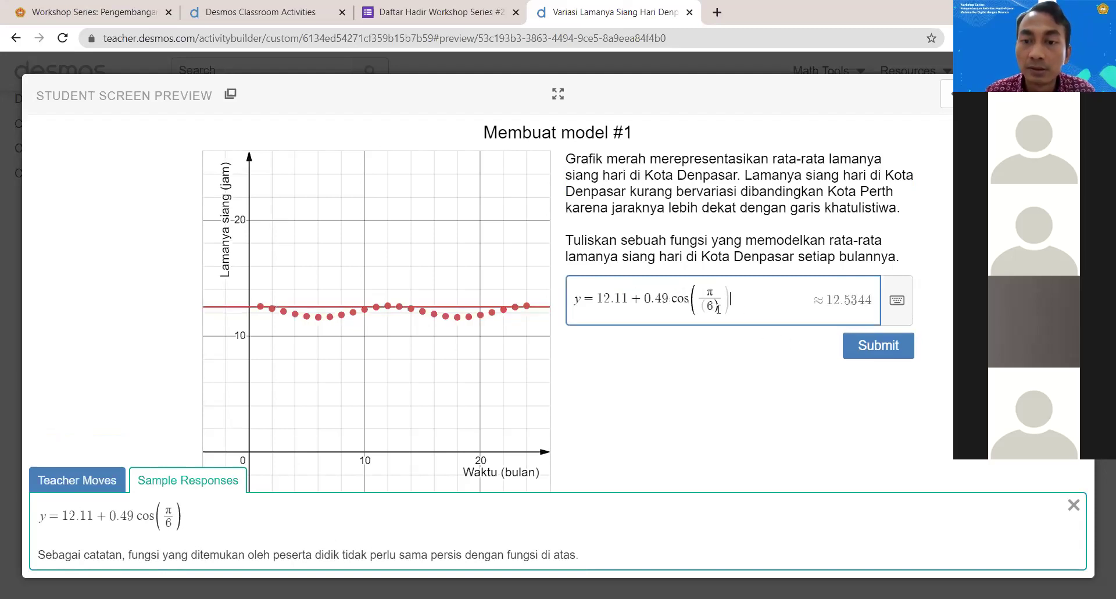
key(BackSpace)
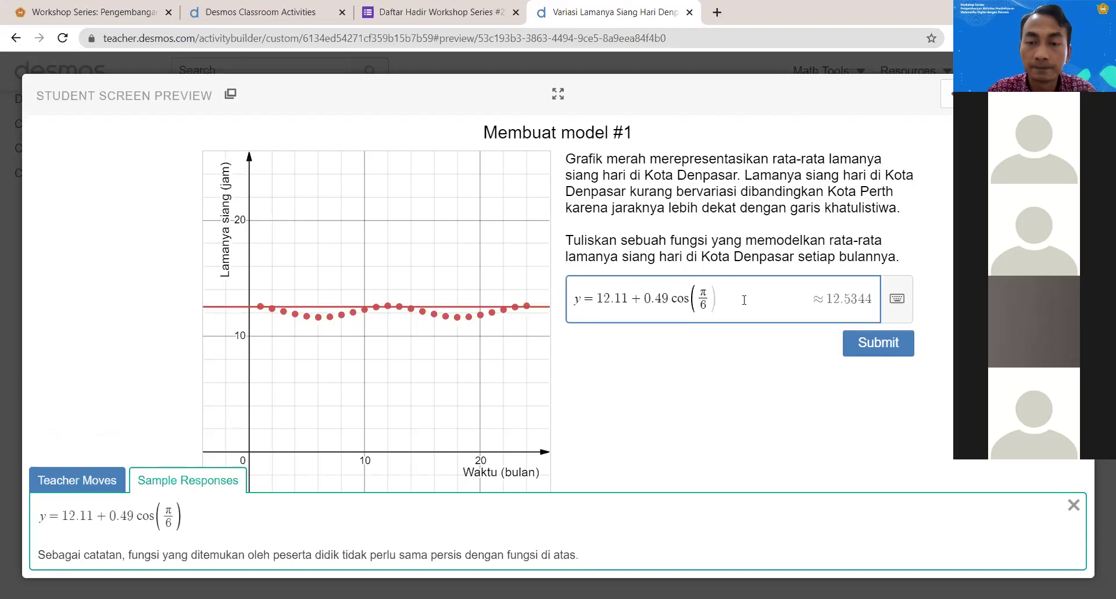
click(858, 347)
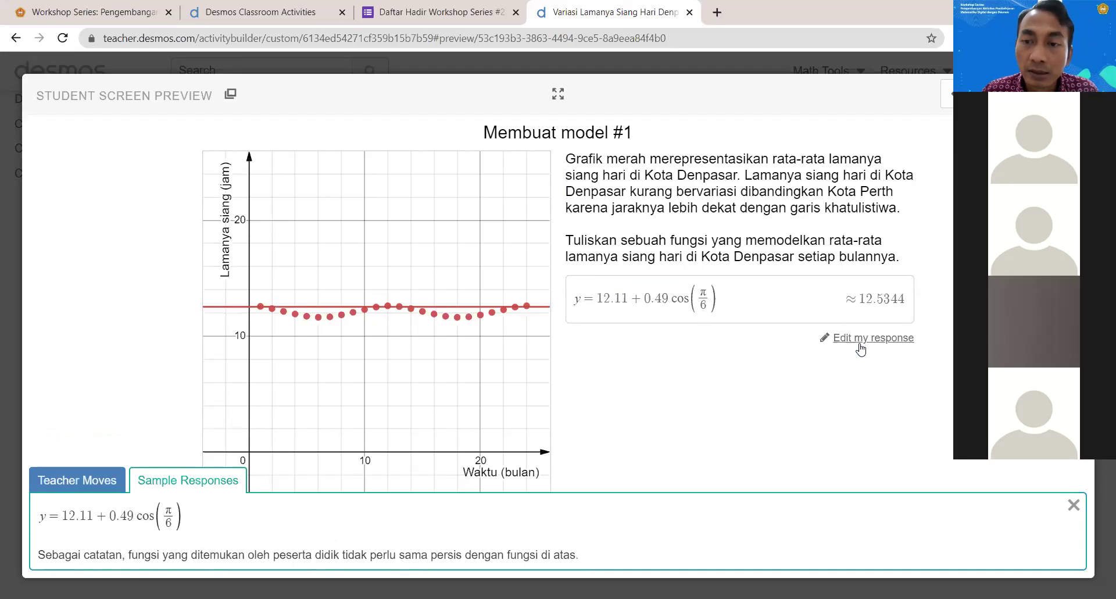
Step: Edit the submitted response by adding the variable x inside the cosine, making it y = 12.11 + 0.49 cos(π/6 x)
click(704, 303)
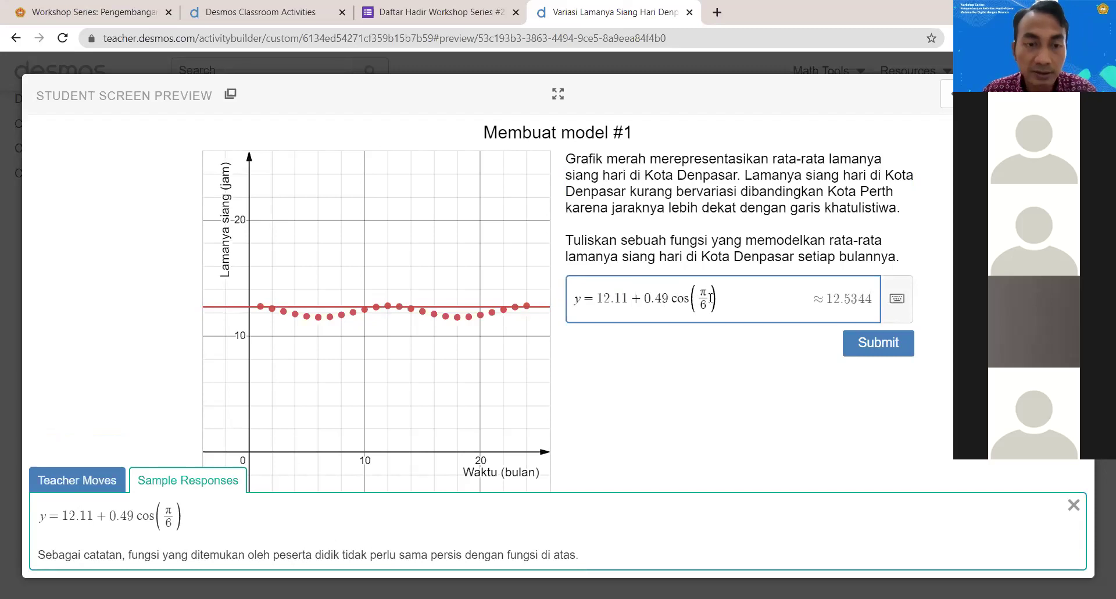
click(710, 298)
text(x)
click(697, 365)
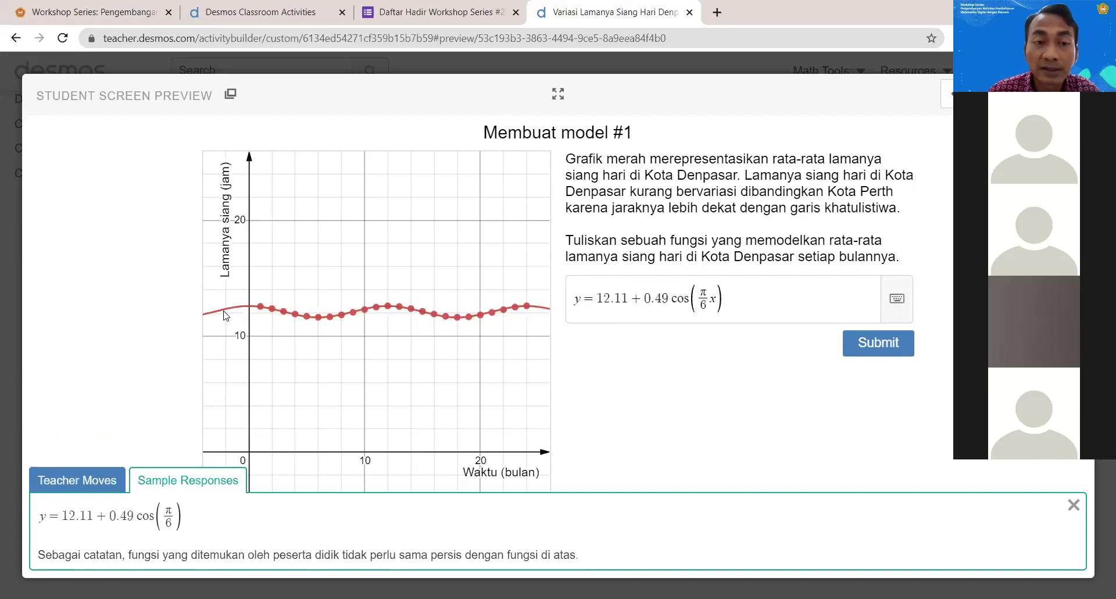
drag(599, 297, 772, 298)
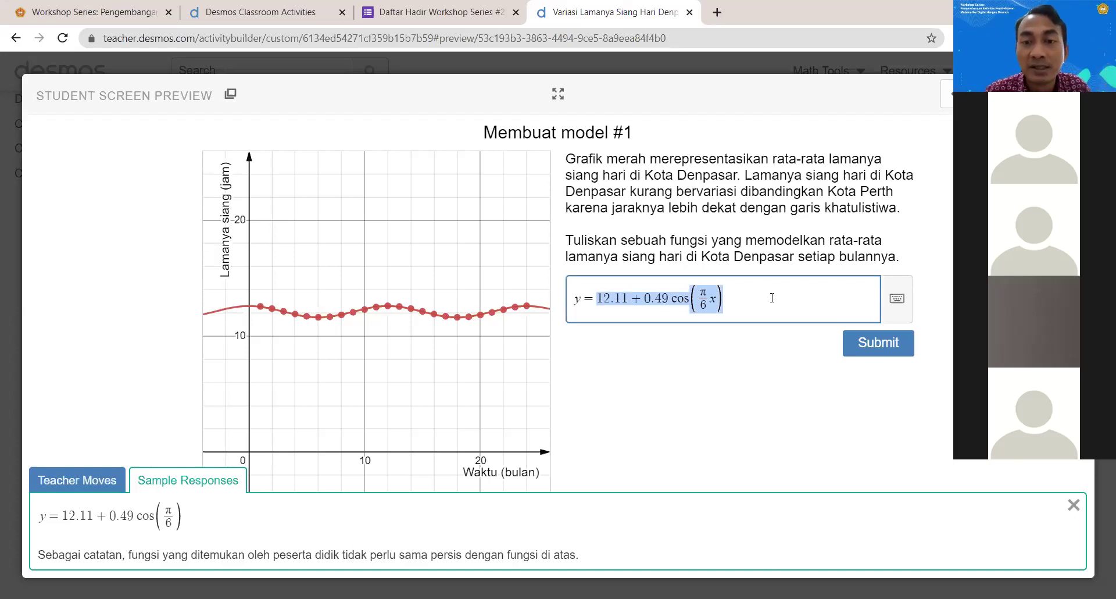
click(662, 341)
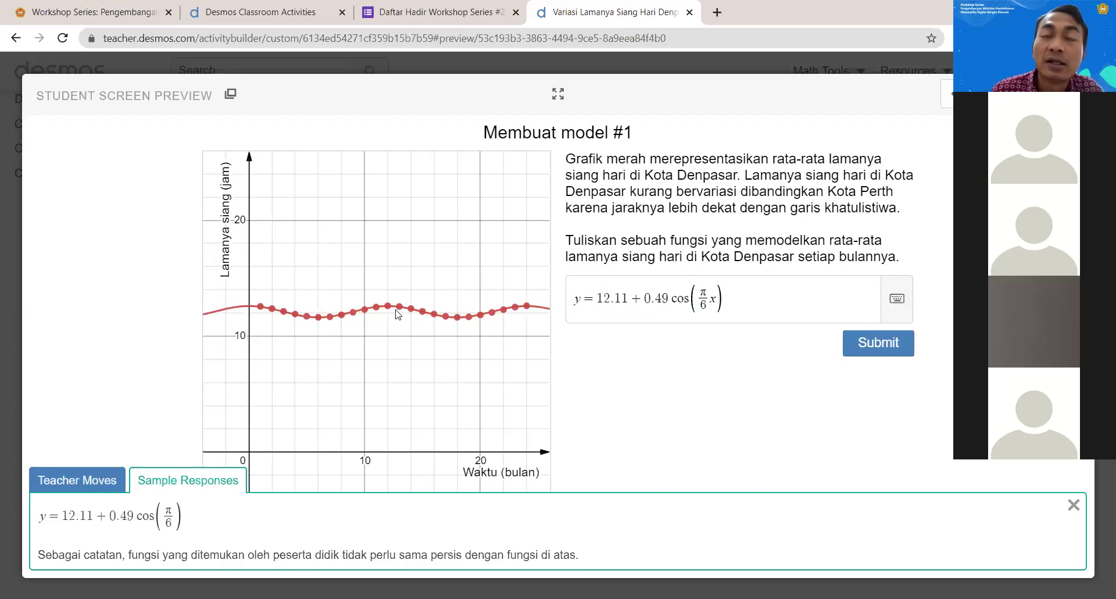
drag(597, 300, 723, 299)
click(724, 398)
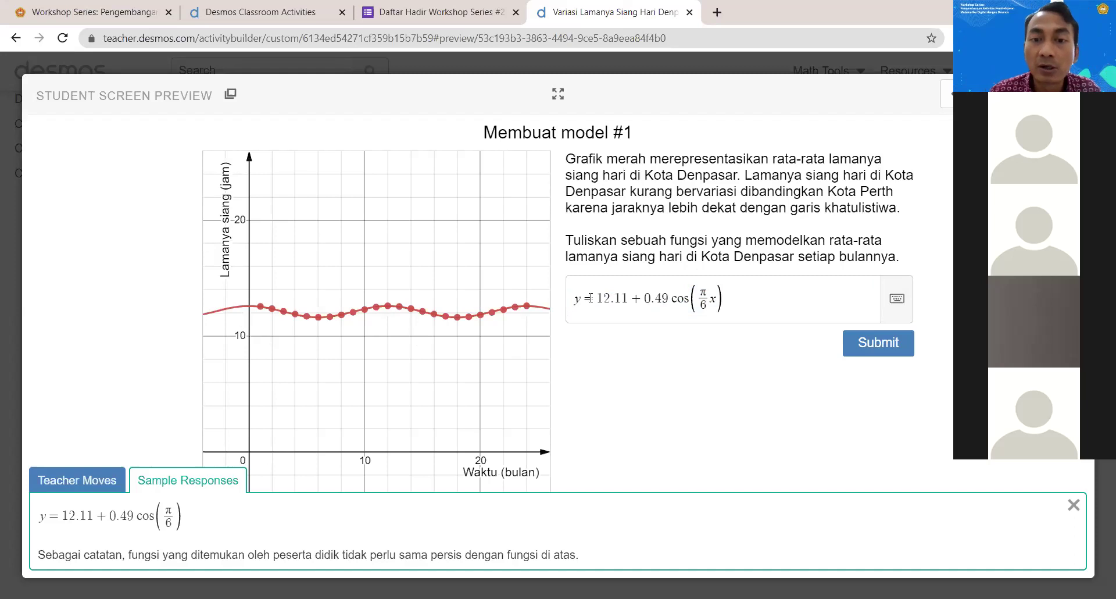
Step: Replace the function with y = cos πx to plot it against the red data points, and close the preview
drag(592, 300, 797, 300)
text(cos)
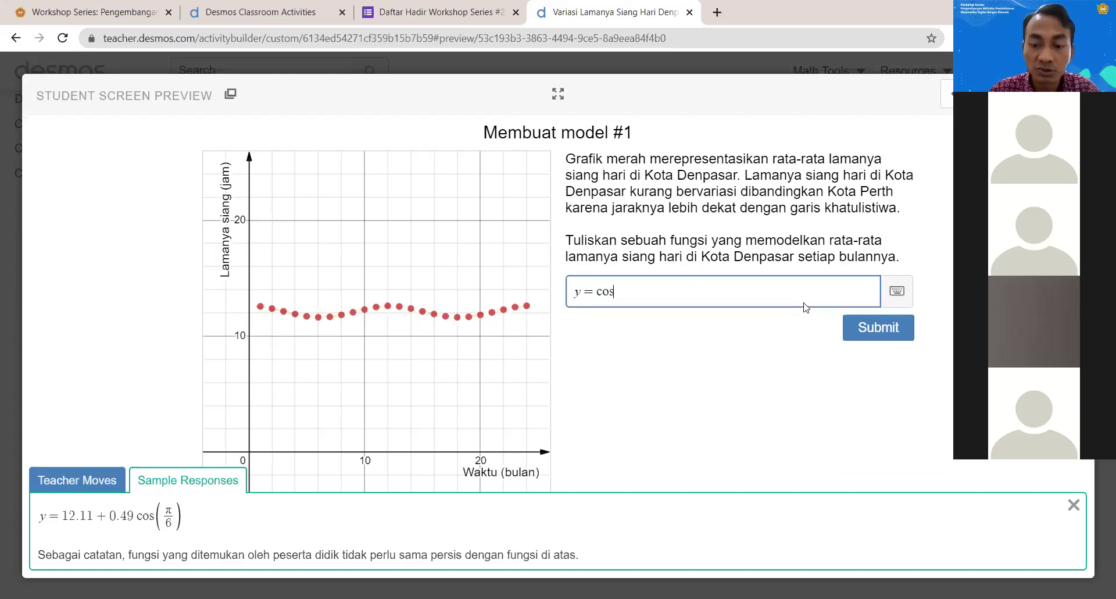
text(pix)
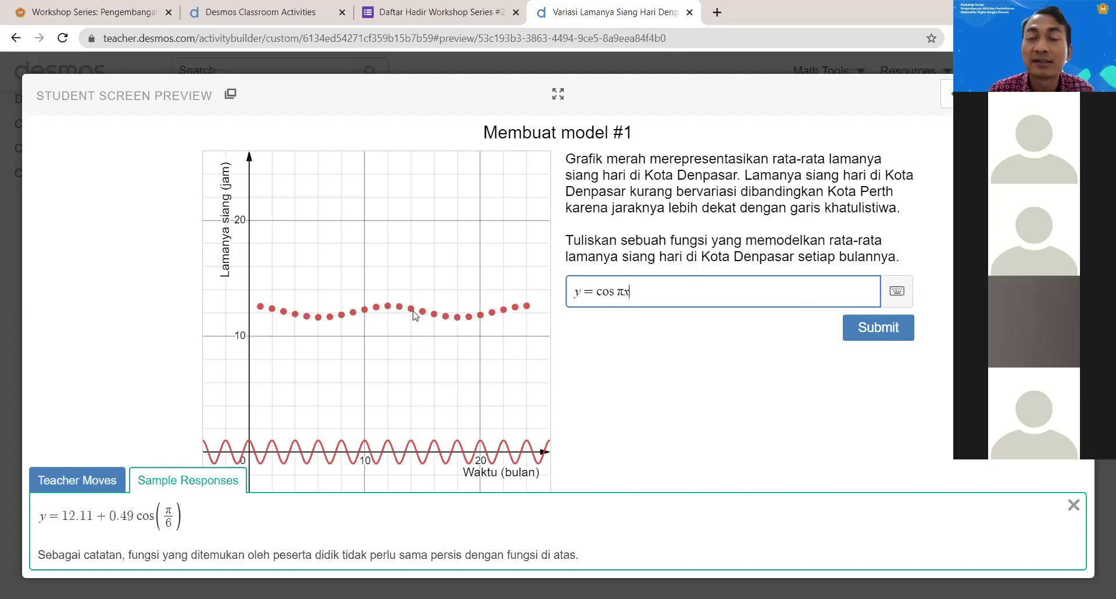
key(Escape)
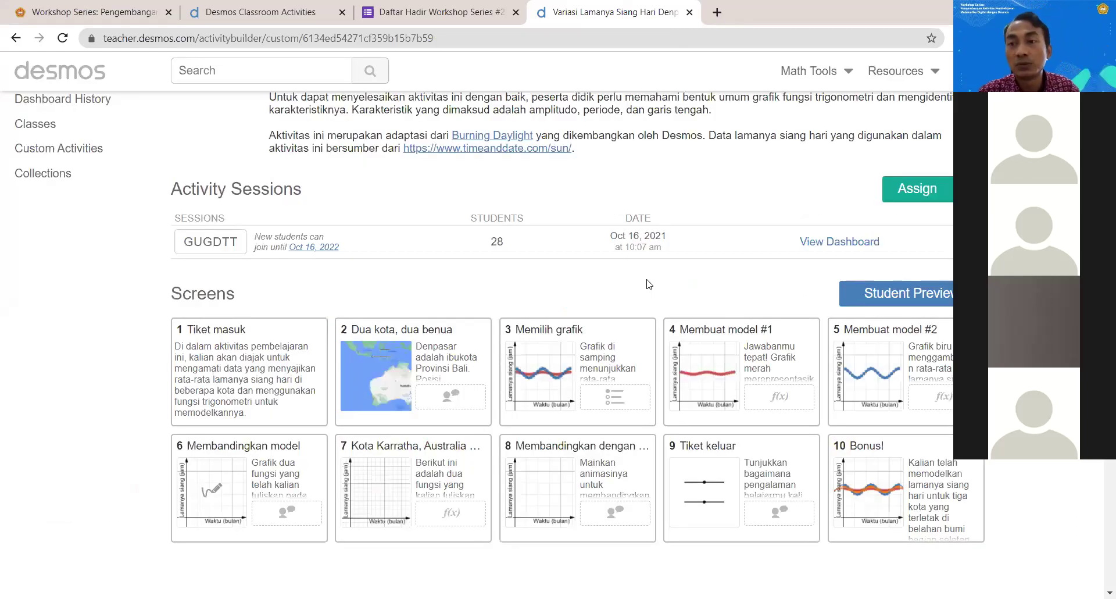
click(250, 7)
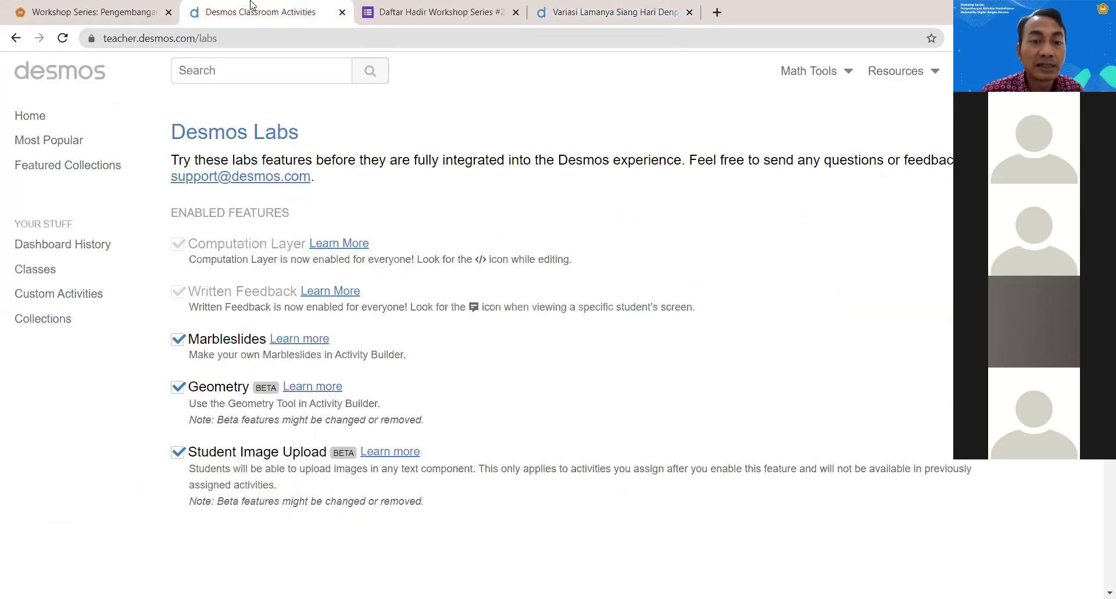
click(634, 7)
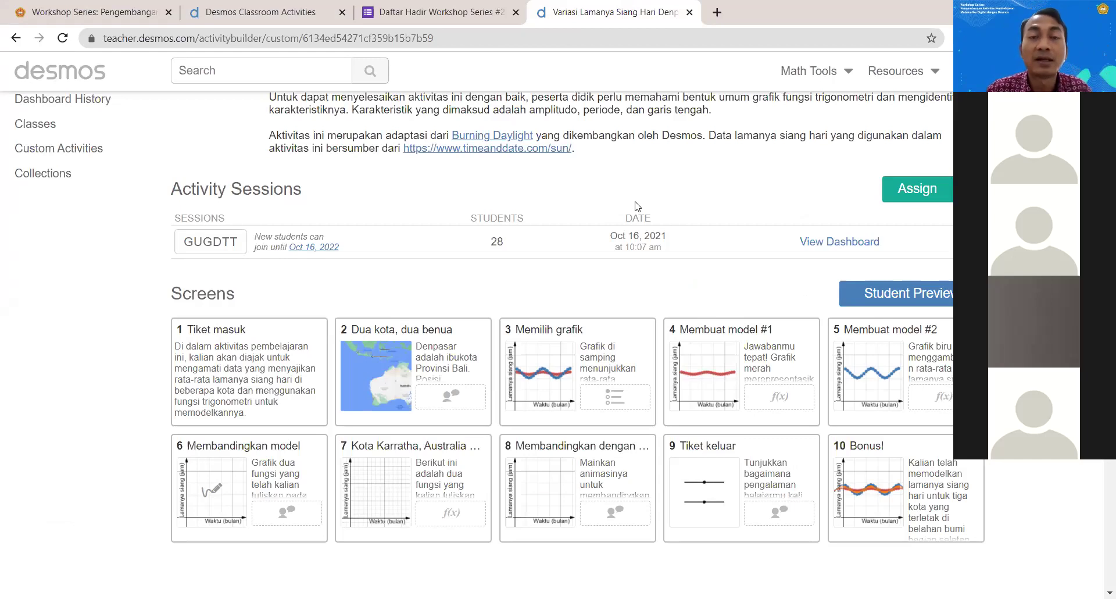